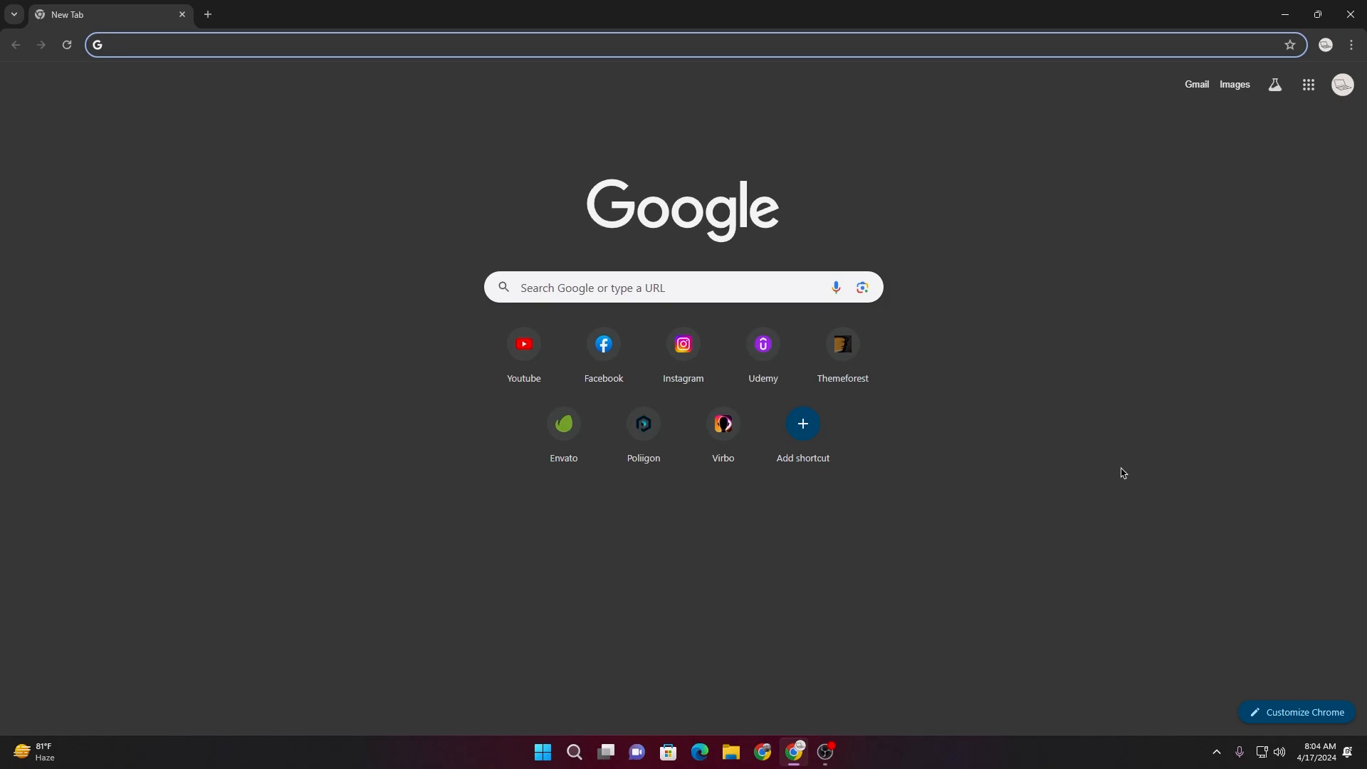
- Go to the canva.com home page, without any design path in the address, and dismiss the Canva Create announcement
{"action": "type", "text": "can"}
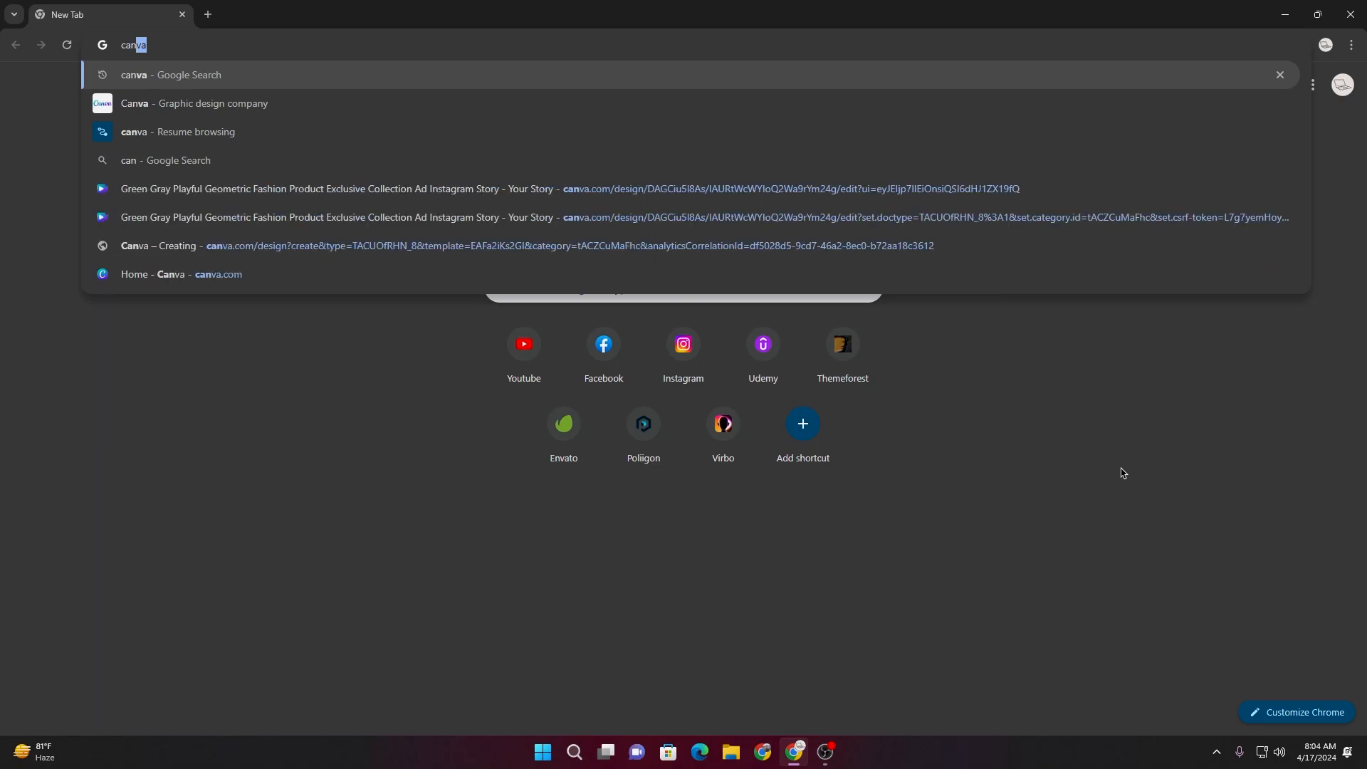
{"action": "type", "text": "va.com"}
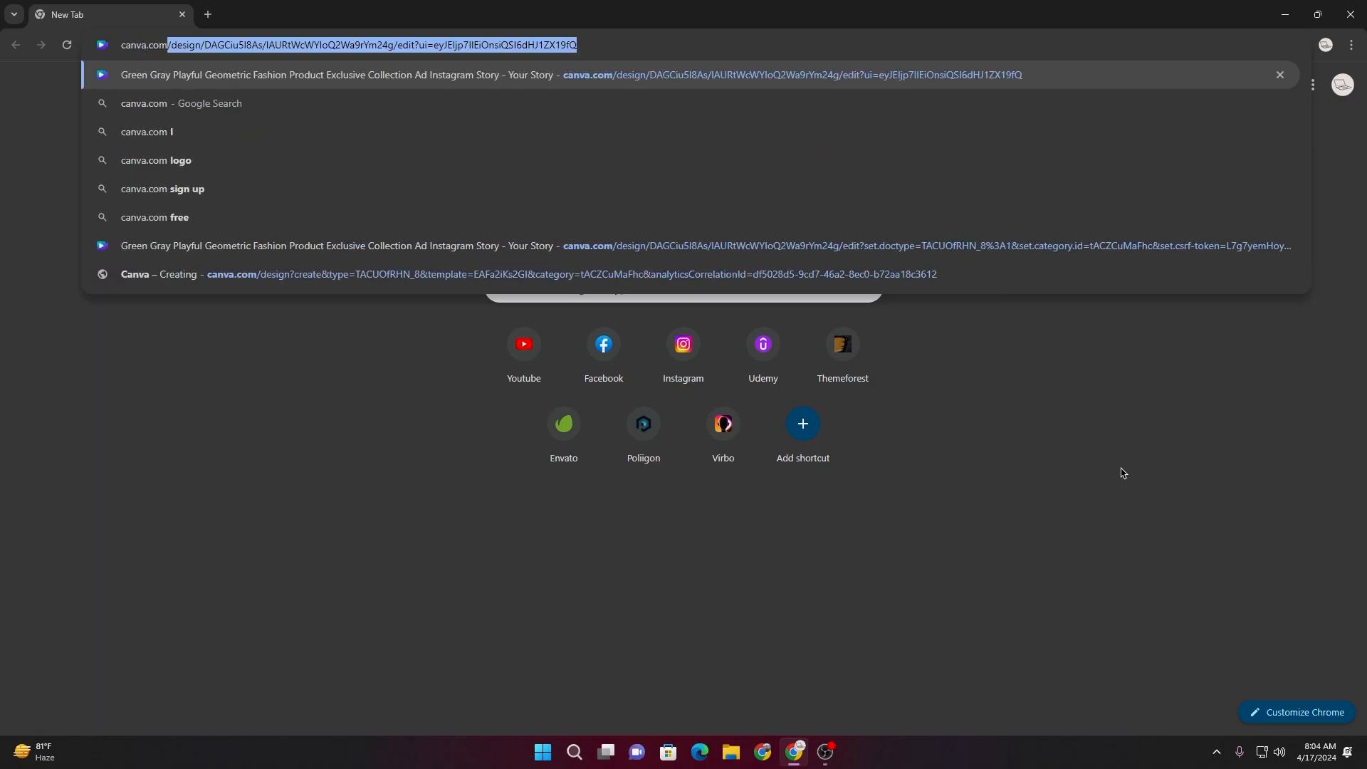
{"action": "key", "text": "Return"}
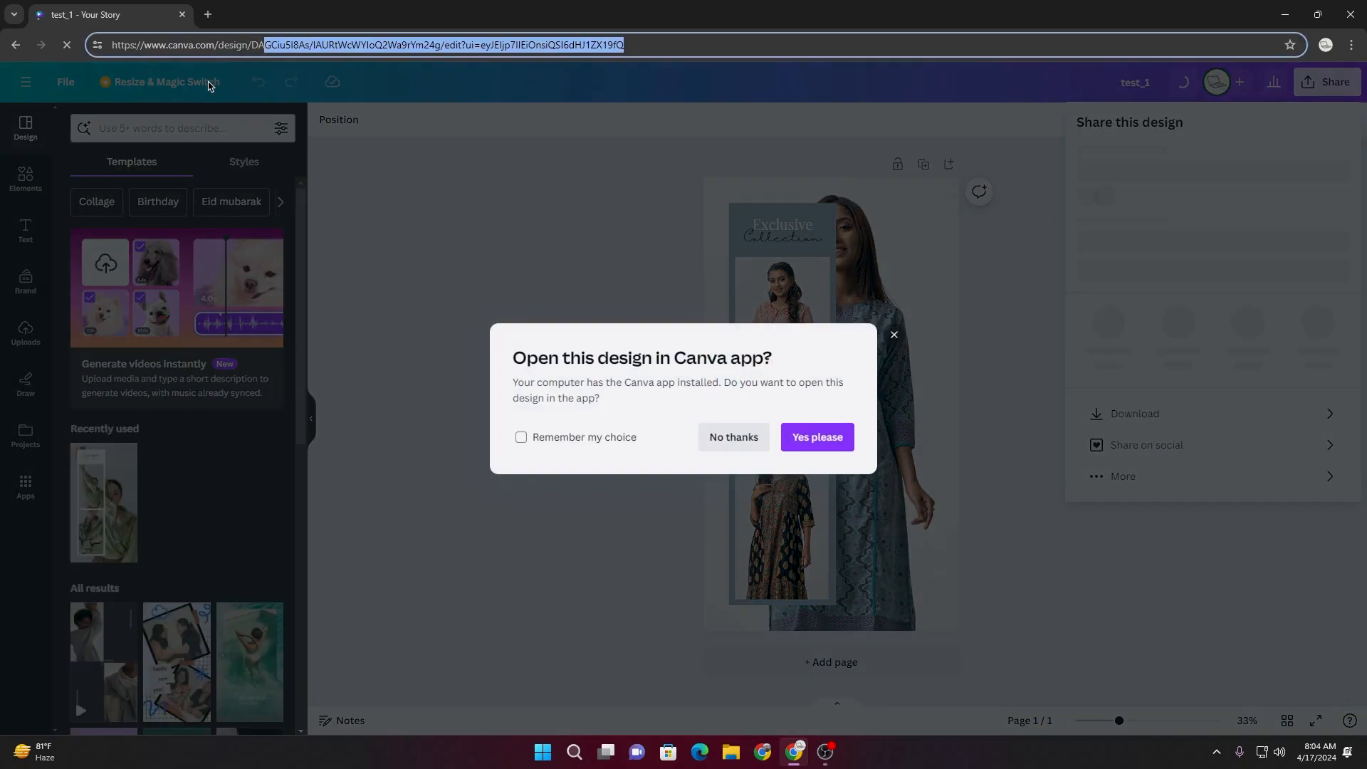
{"action": "left_click", "coordinate": [214, 48]}
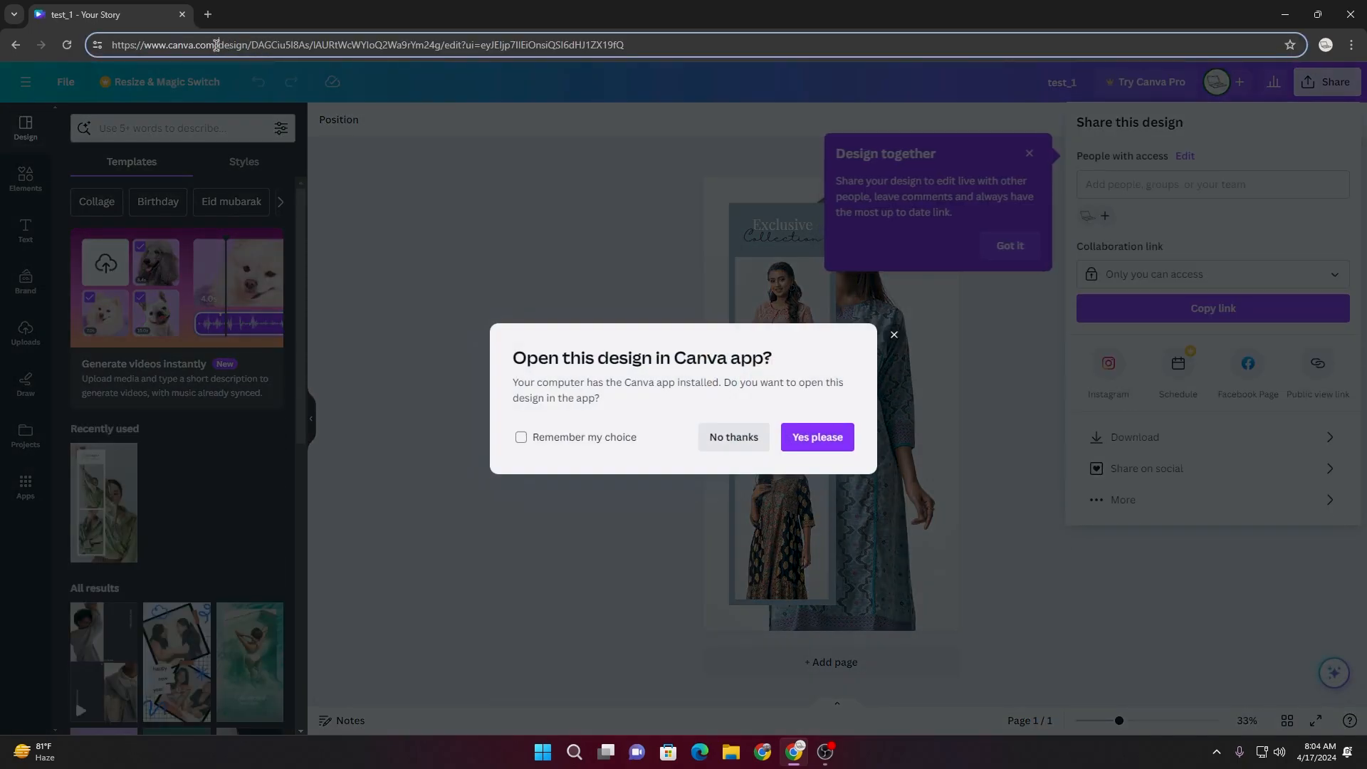
{"action": "left_click_drag", "start_coordinate": [216, 46], "coordinate": [676, 51]}
{"action": "key", "text": "BackSpace"}
{"action": "key", "text": "Return"}
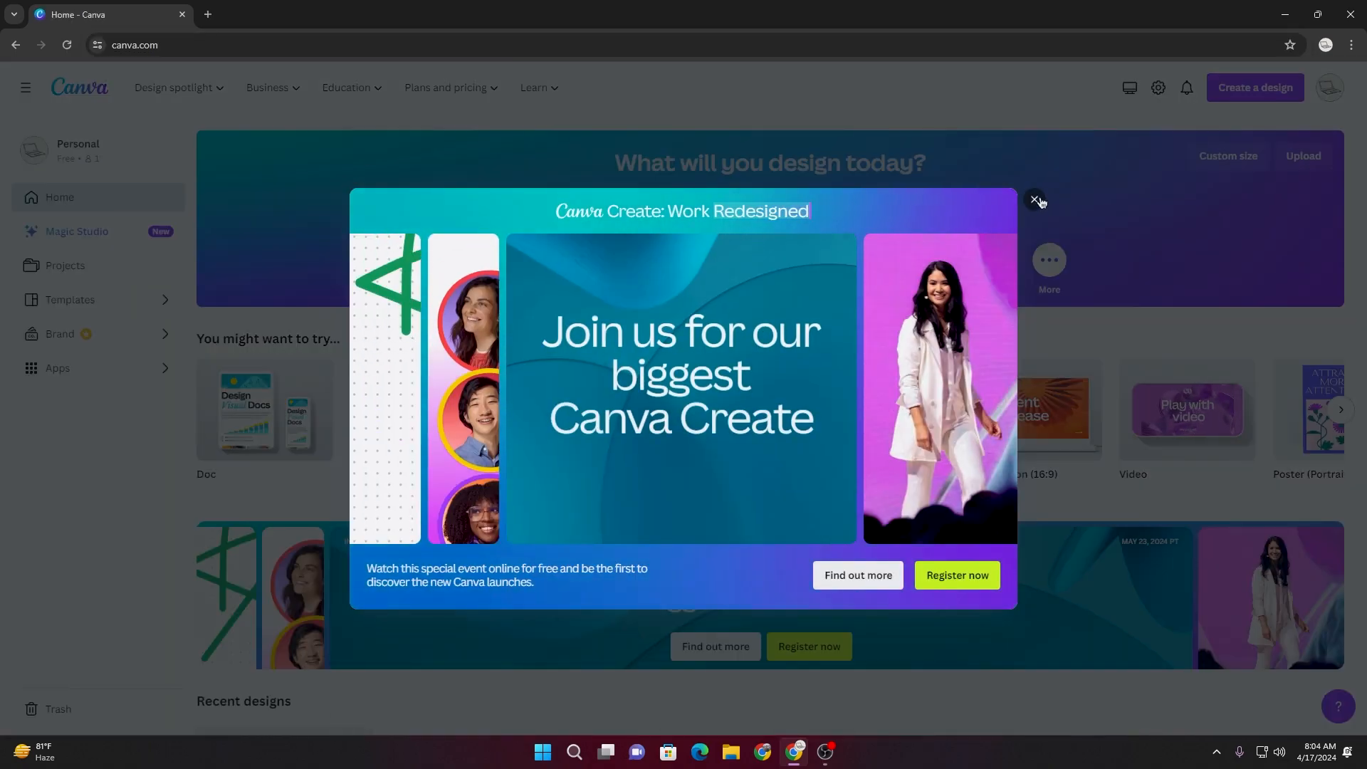
{"action": "left_click", "coordinate": [1037, 199]}
- Search the Canva templates for "fashion post design"
{"action": "left_click", "coordinate": [672, 208]}
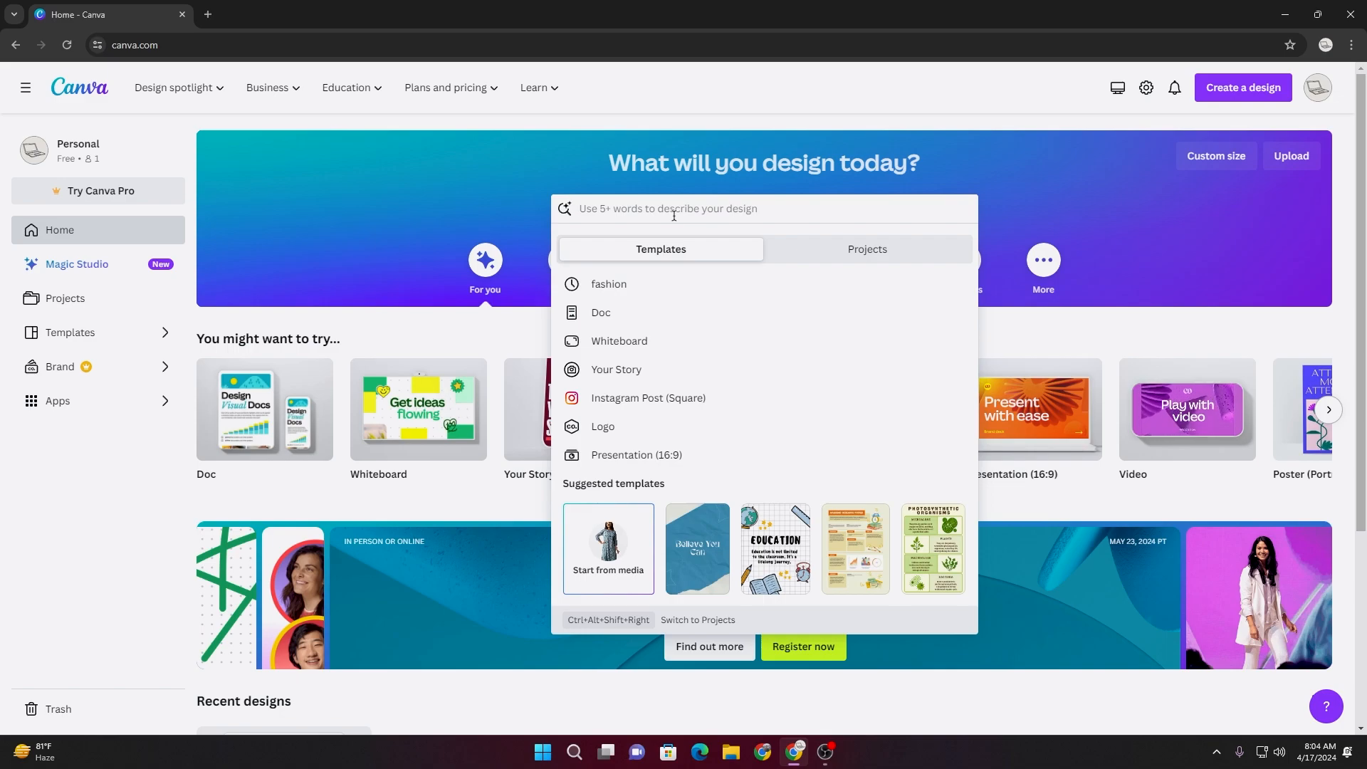
{"action": "type", "text": "fas"}
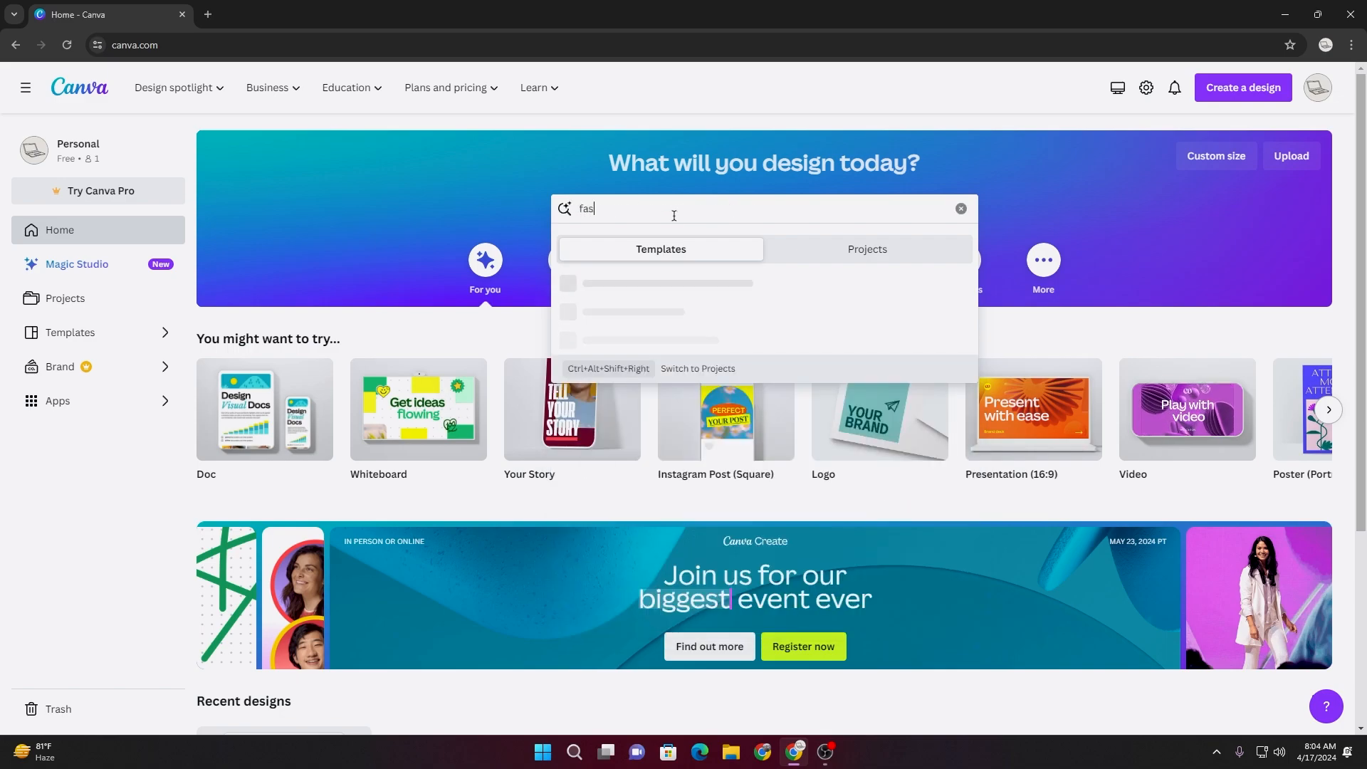
{"action": "type", "text": "hion"}
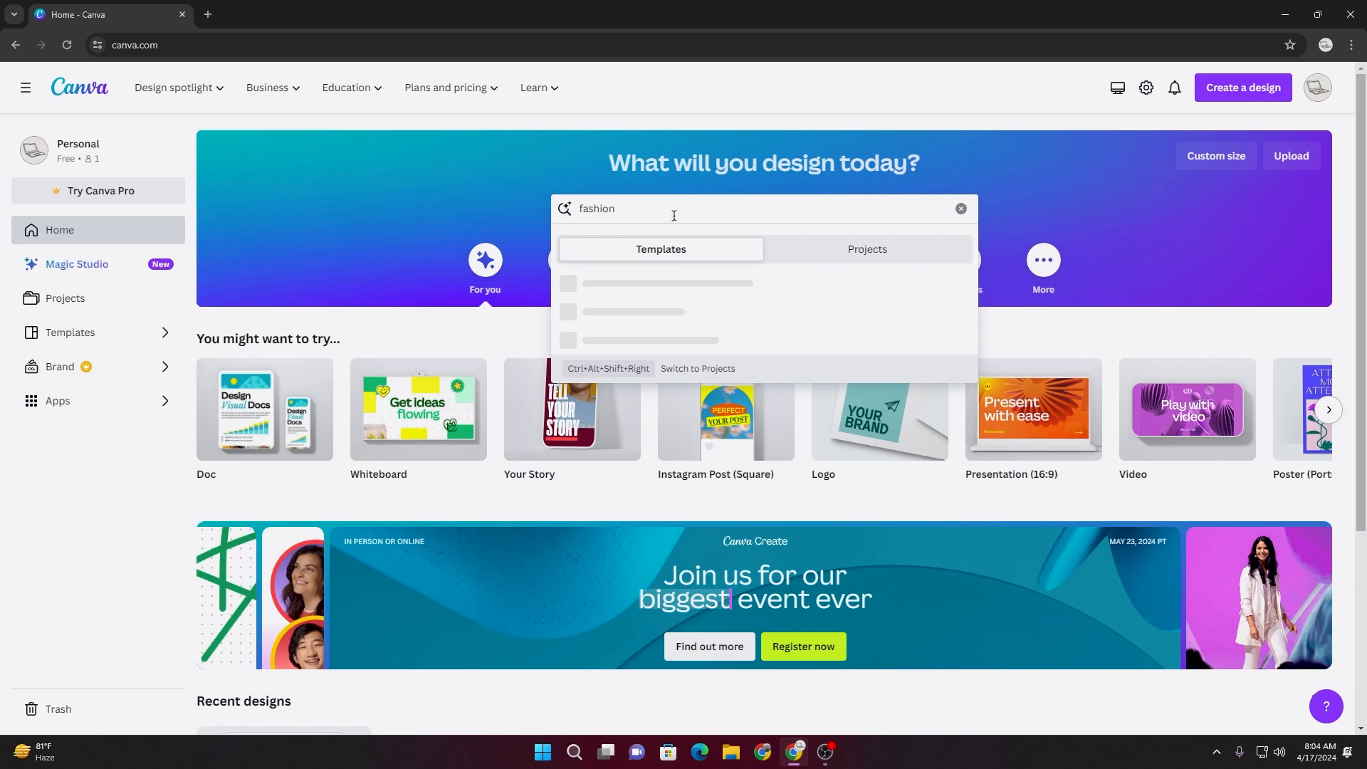
{"action": "type", "text": " post d"}
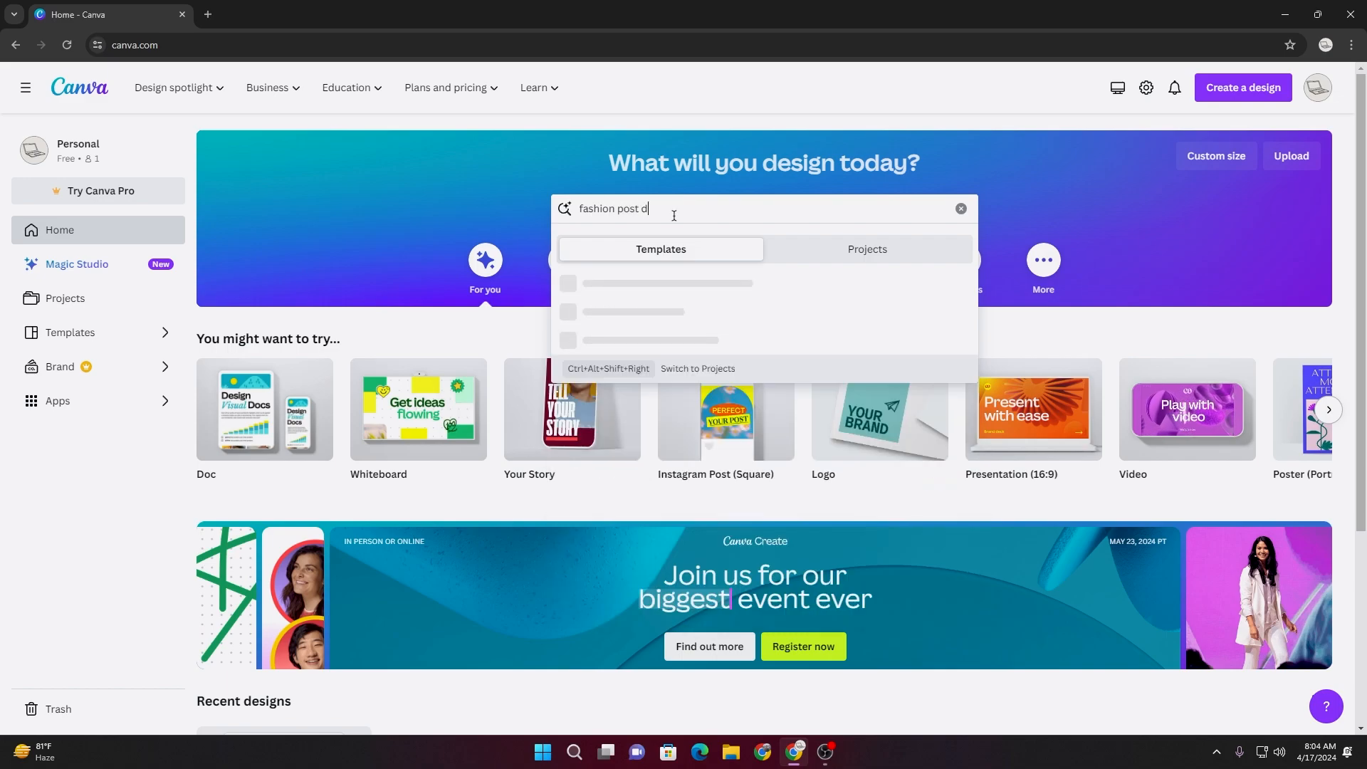
{"action": "type", "text": "esign"}
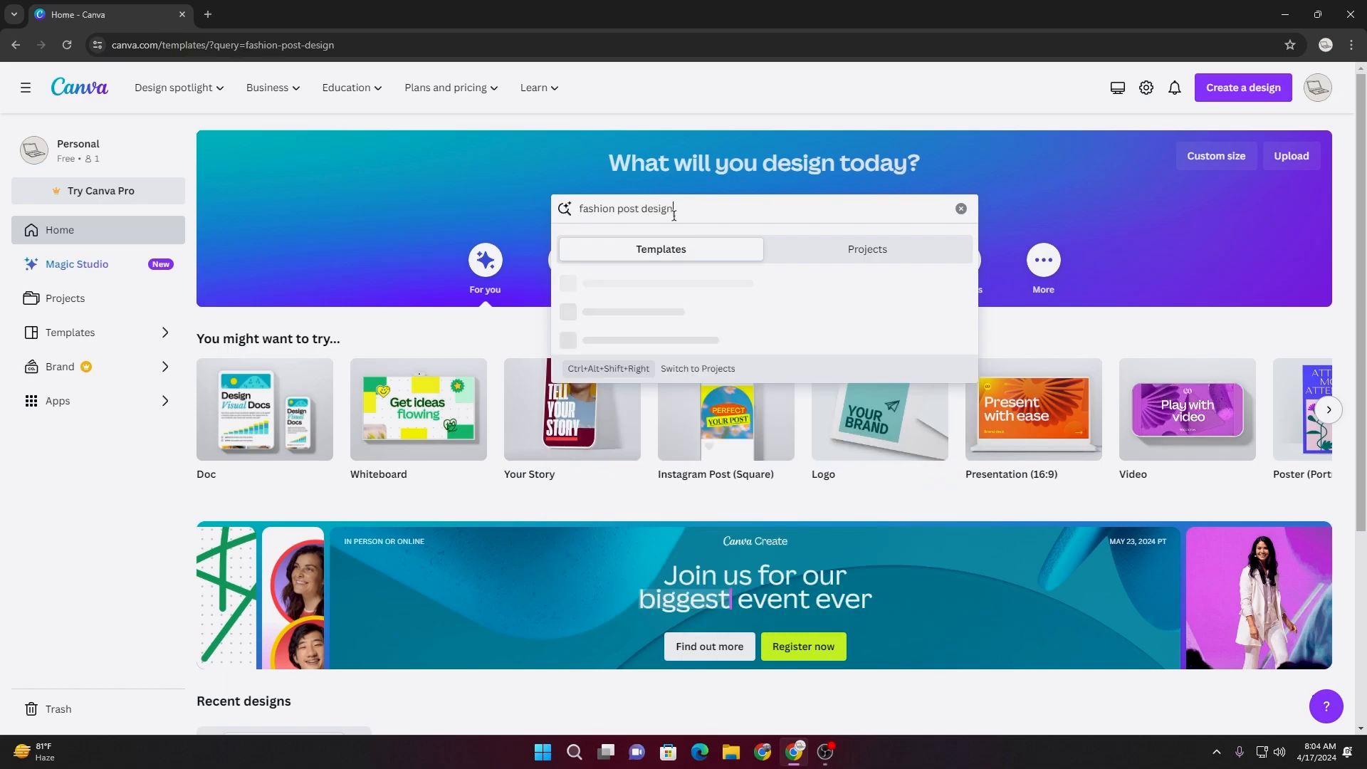
{"action": "key", "text": "Return"}
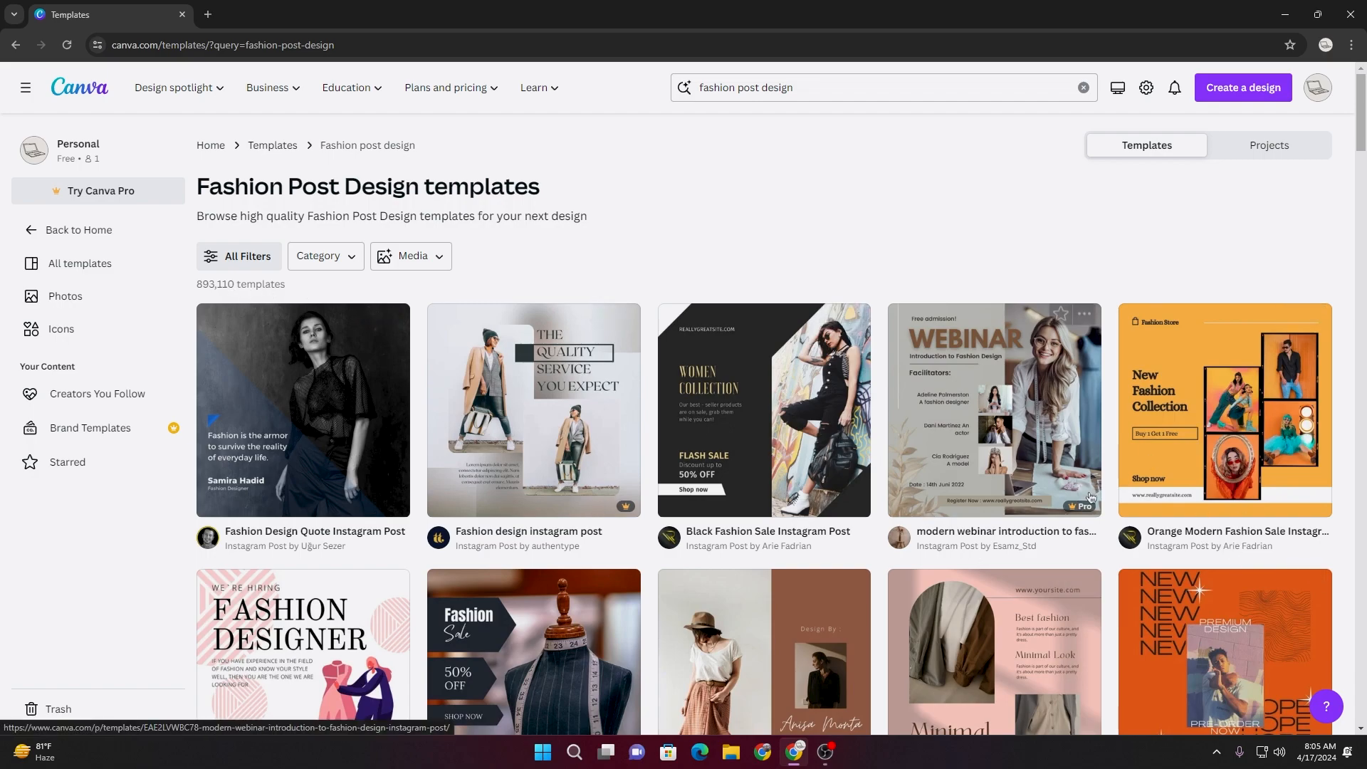
- Filter the fashion post design templates by price so that only Free ones are listed
{"action": "left_click", "coordinate": [308, 255]}
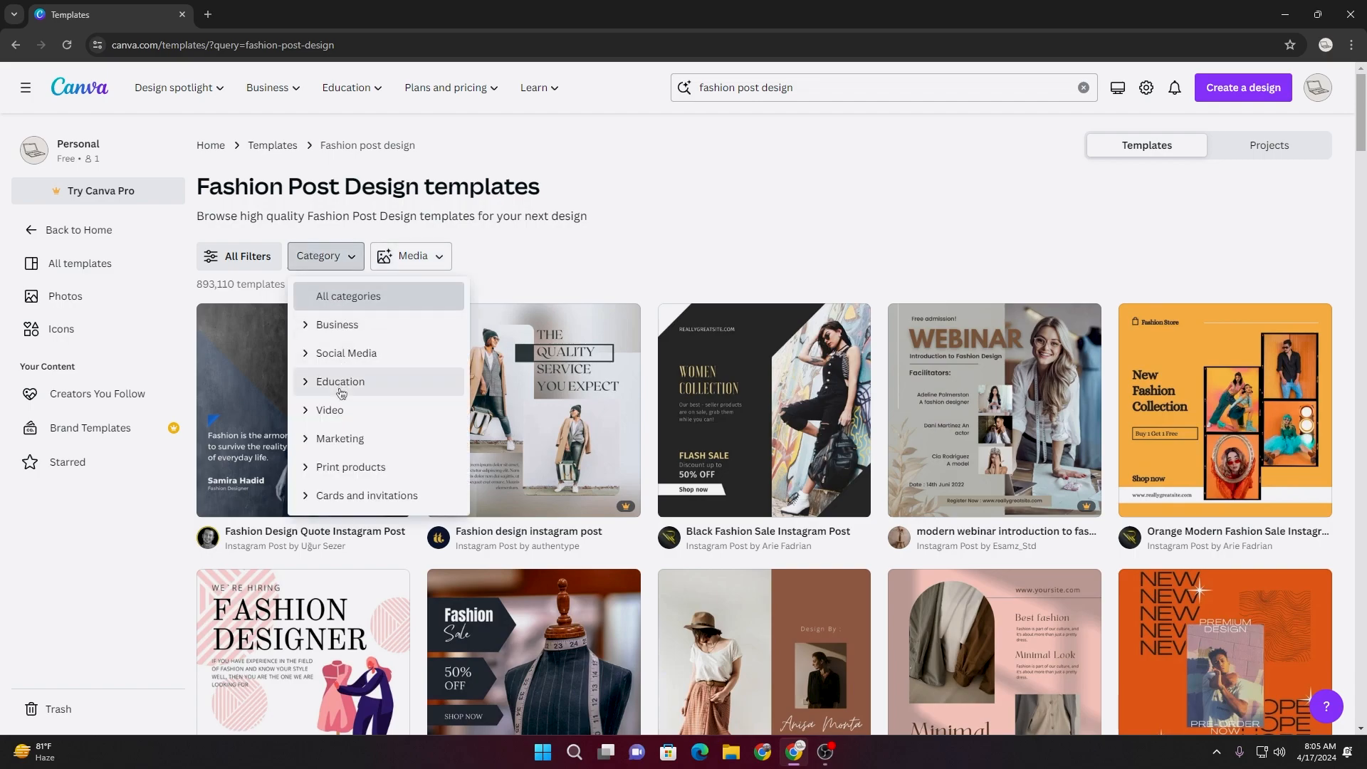
{"action": "left_click", "coordinate": [281, 257]}
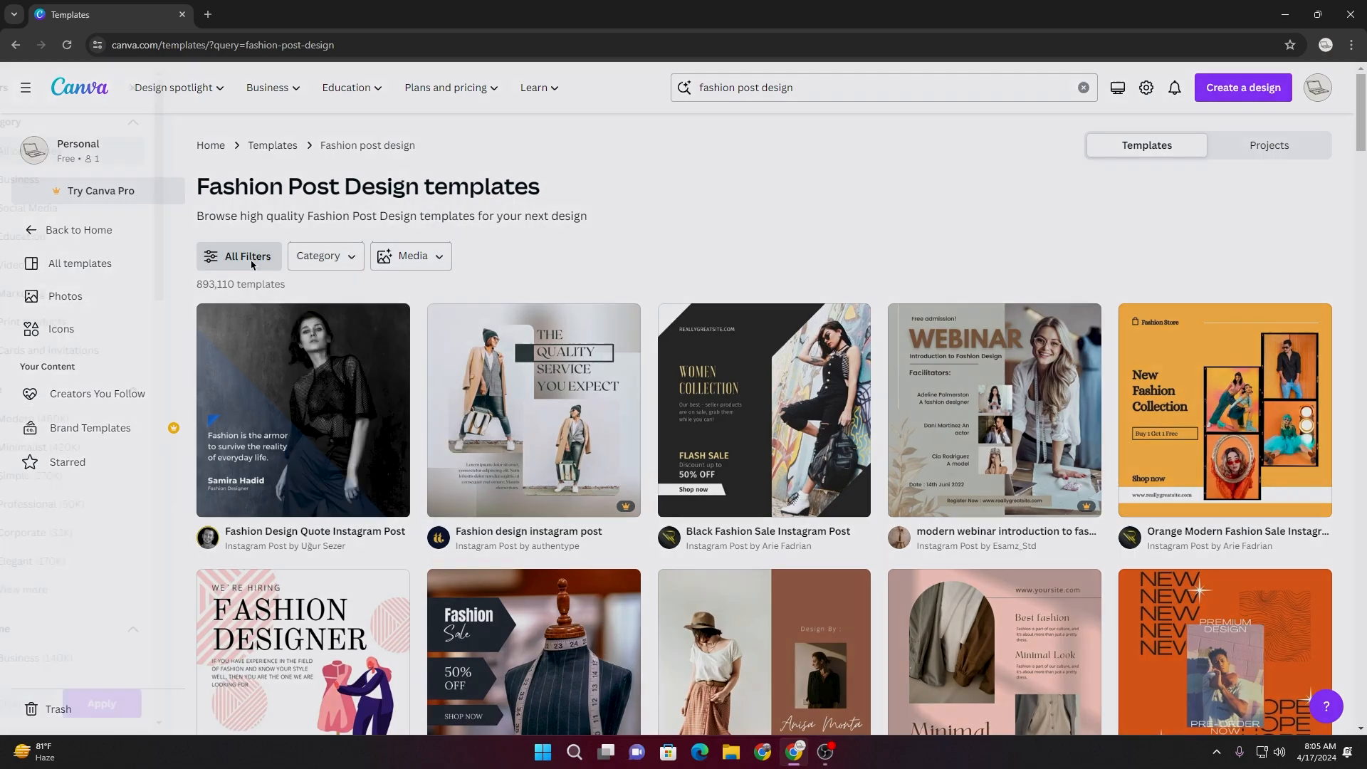
{"action": "scroll", "coordinate": [136, 513], "scroll_direction": "down", "scroll_amount": 10}
{"action": "scroll", "coordinate": [114, 523], "scroll_direction": "down", "scroll_amount": 5}
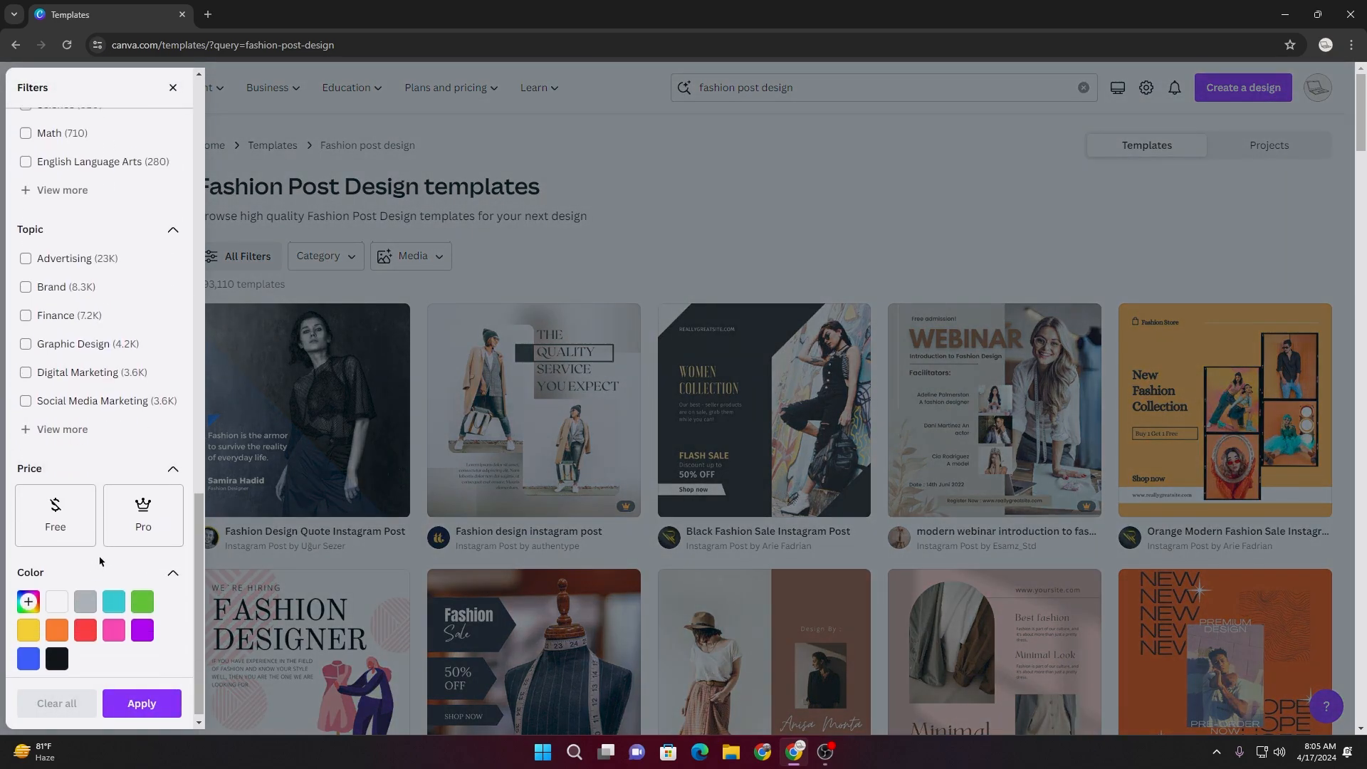
{"action": "left_click", "coordinate": [55, 507]}
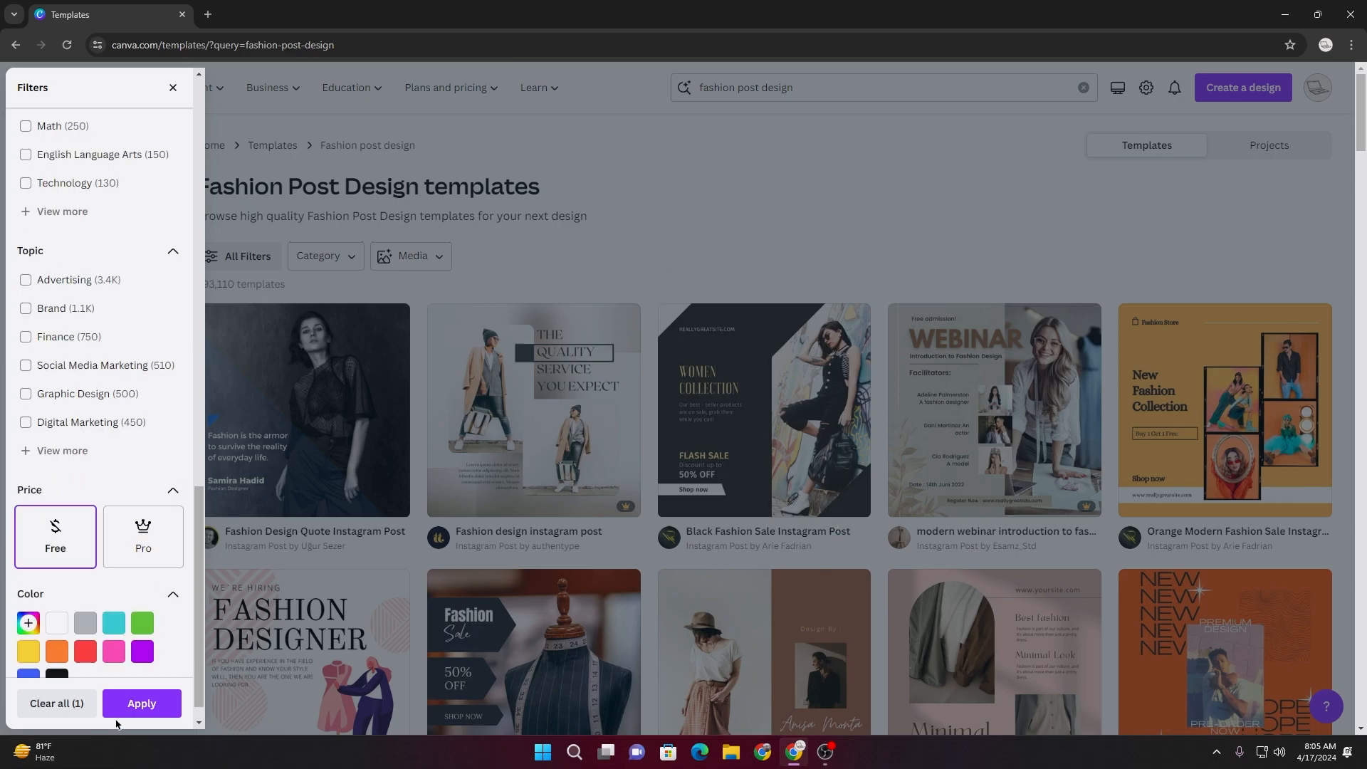
{"action": "left_click", "coordinate": [135, 704]}
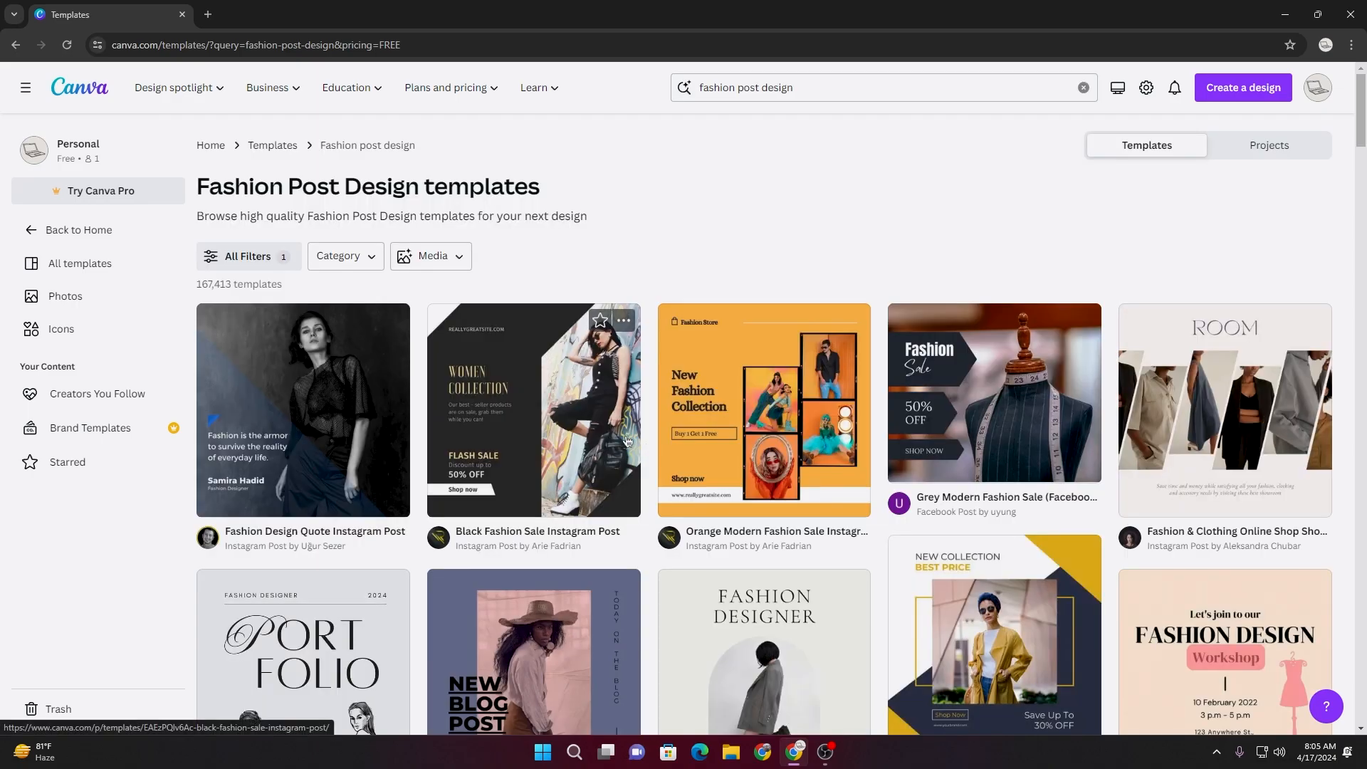
- Browse the free fashion post design templates for a suitable layout, then return to the start of the results
{"action": "scroll", "coordinate": [1215, 469], "scroll_direction": "down", "scroll_amount": 3}
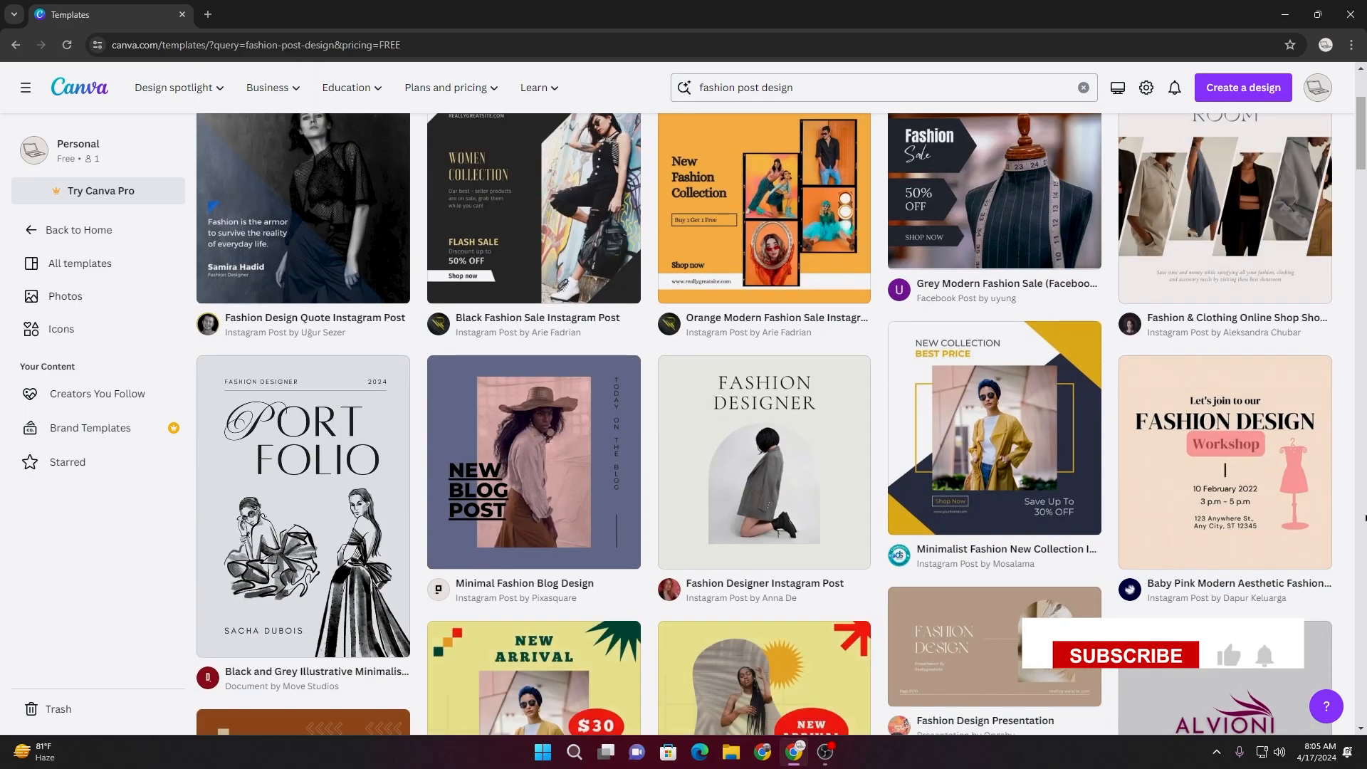
{"action": "scroll", "coordinate": [1215, 469], "scroll_direction": "up", "scroll_amount": 2}
{"action": "scroll", "coordinate": [1365, 483], "scroll_direction": "down", "scroll_amount": 2}
{"action": "scroll", "coordinate": [1365, 483], "scroll_direction": "up", "scroll_amount": 2}
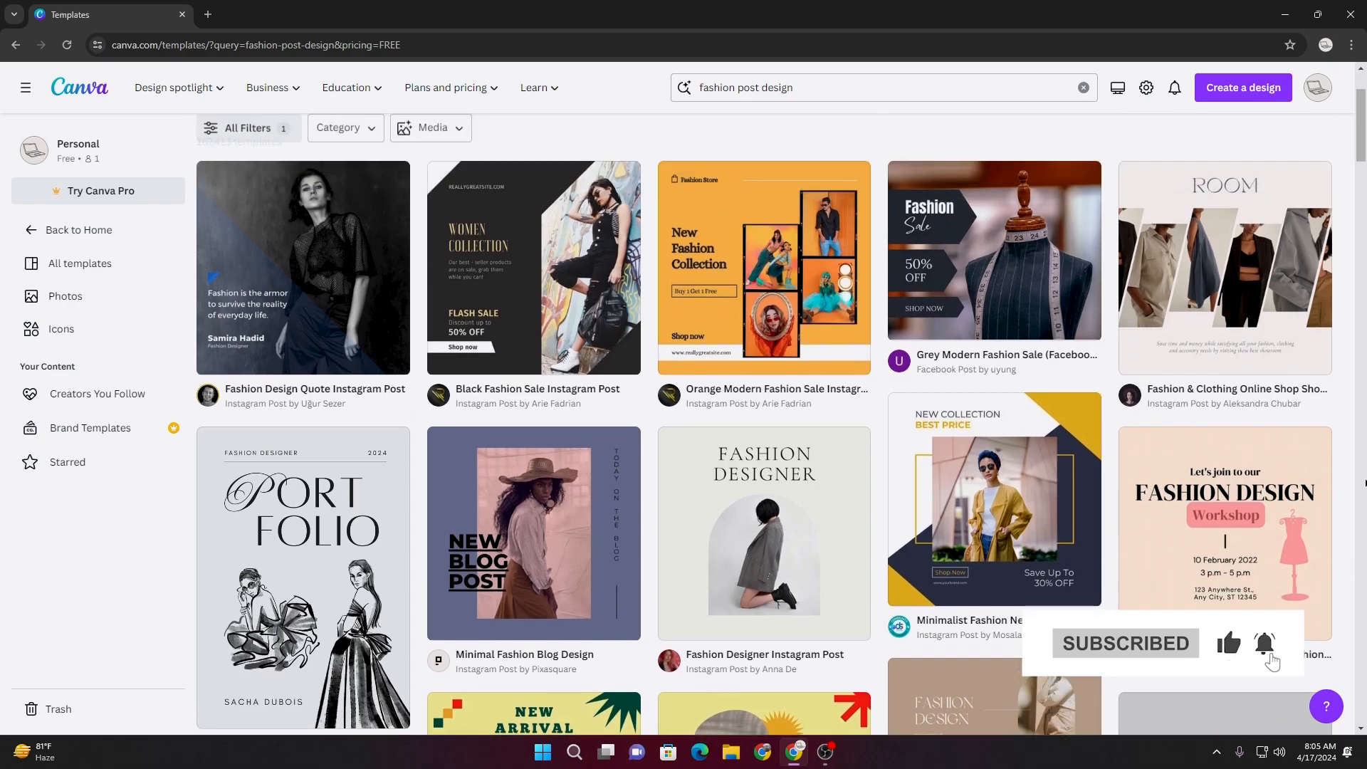
{"action": "scroll", "coordinate": [1365, 483], "scroll_direction": "down", "scroll_amount": 4}
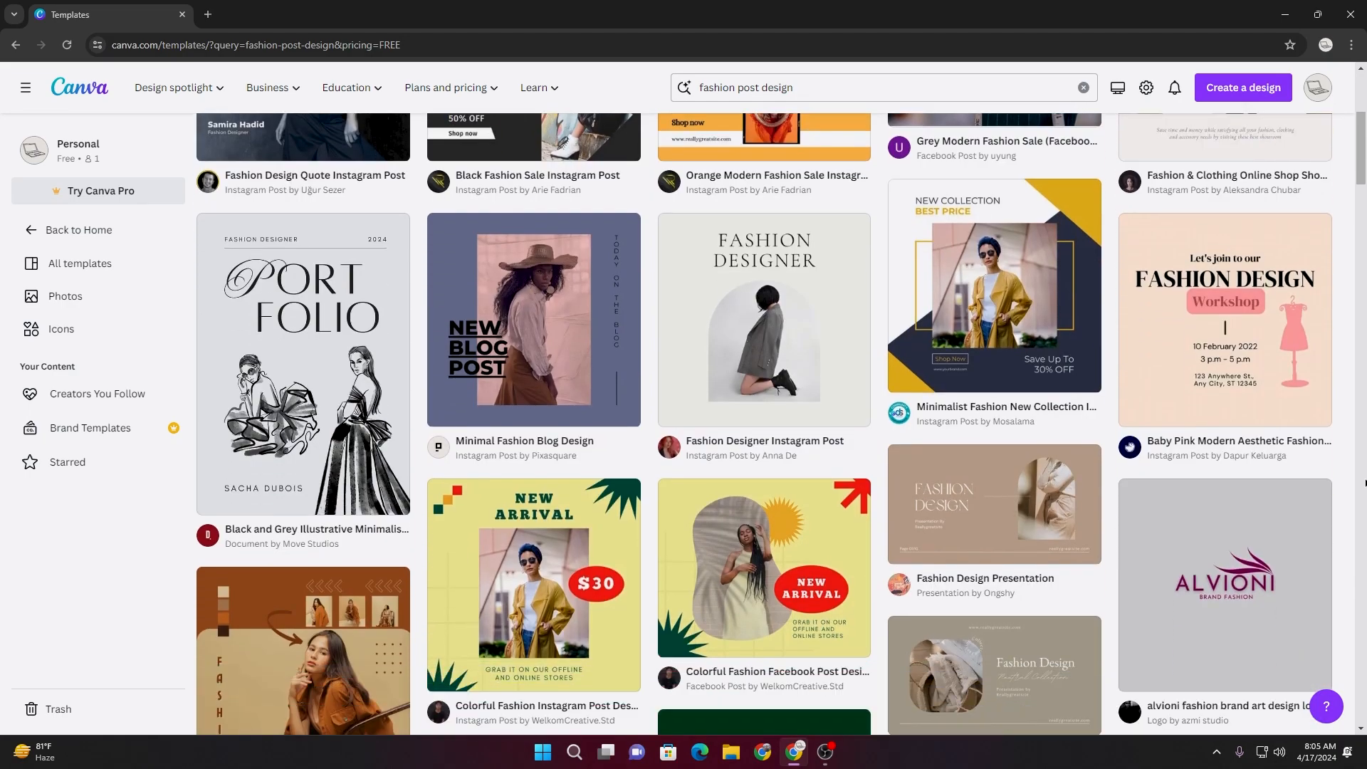
{"action": "scroll", "coordinate": [1015, 434], "scroll_direction": "up", "scroll_amount": 4}
{"action": "scroll", "coordinate": [787, 354], "scroll_direction": "down", "scroll_amount": 6}
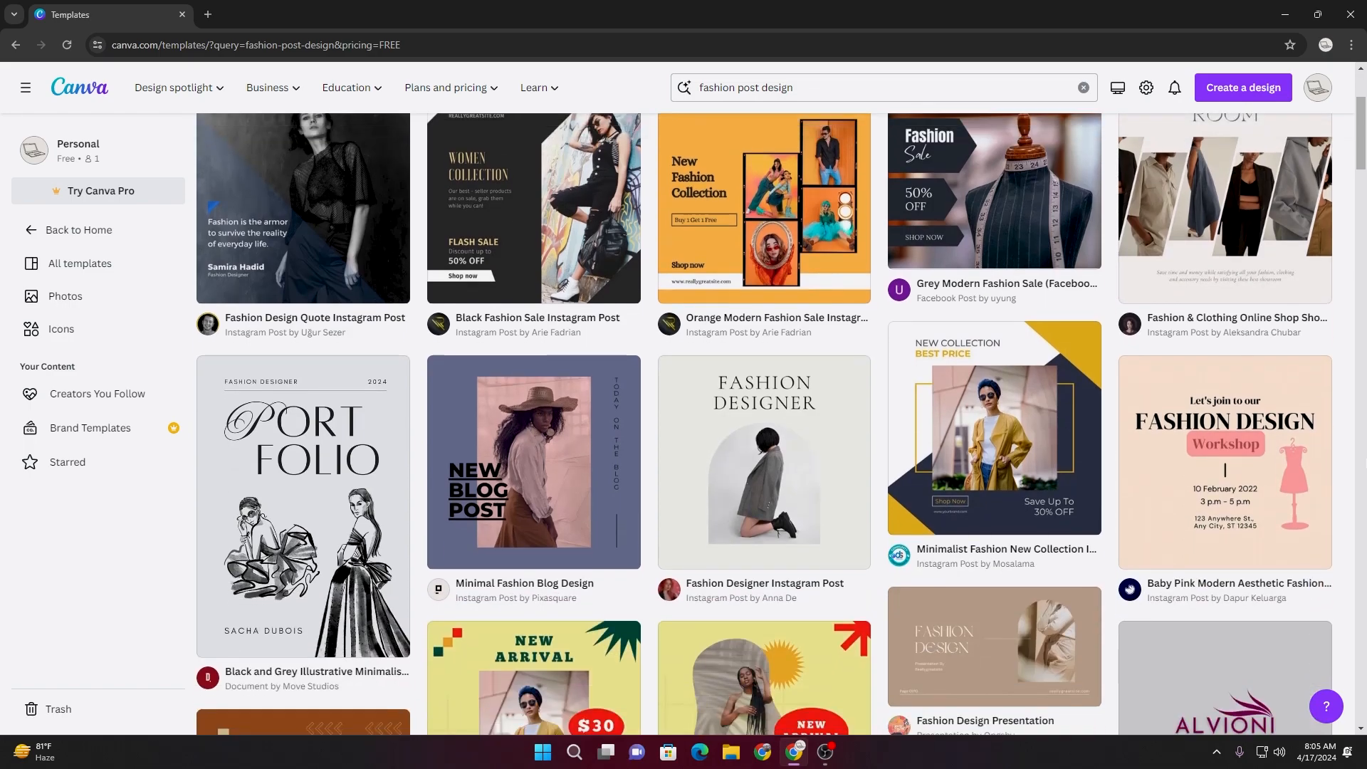
{"action": "scroll", "coordinate": [765, 424], "scroll_direction": "down", "scroll_amount": 3}
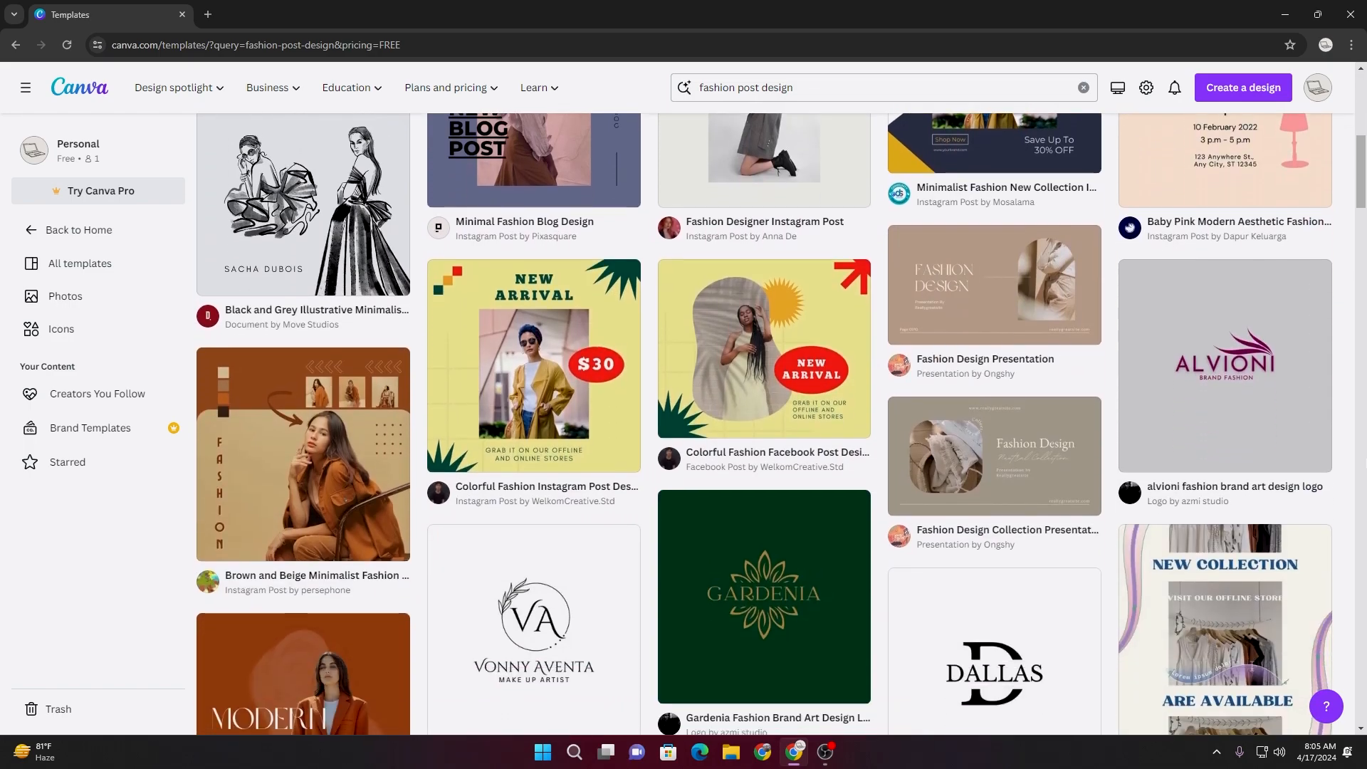
{"action": "scroll", "coordinate": [1252, 480], "scroll_direction": "down", "scroll_amount": 5}
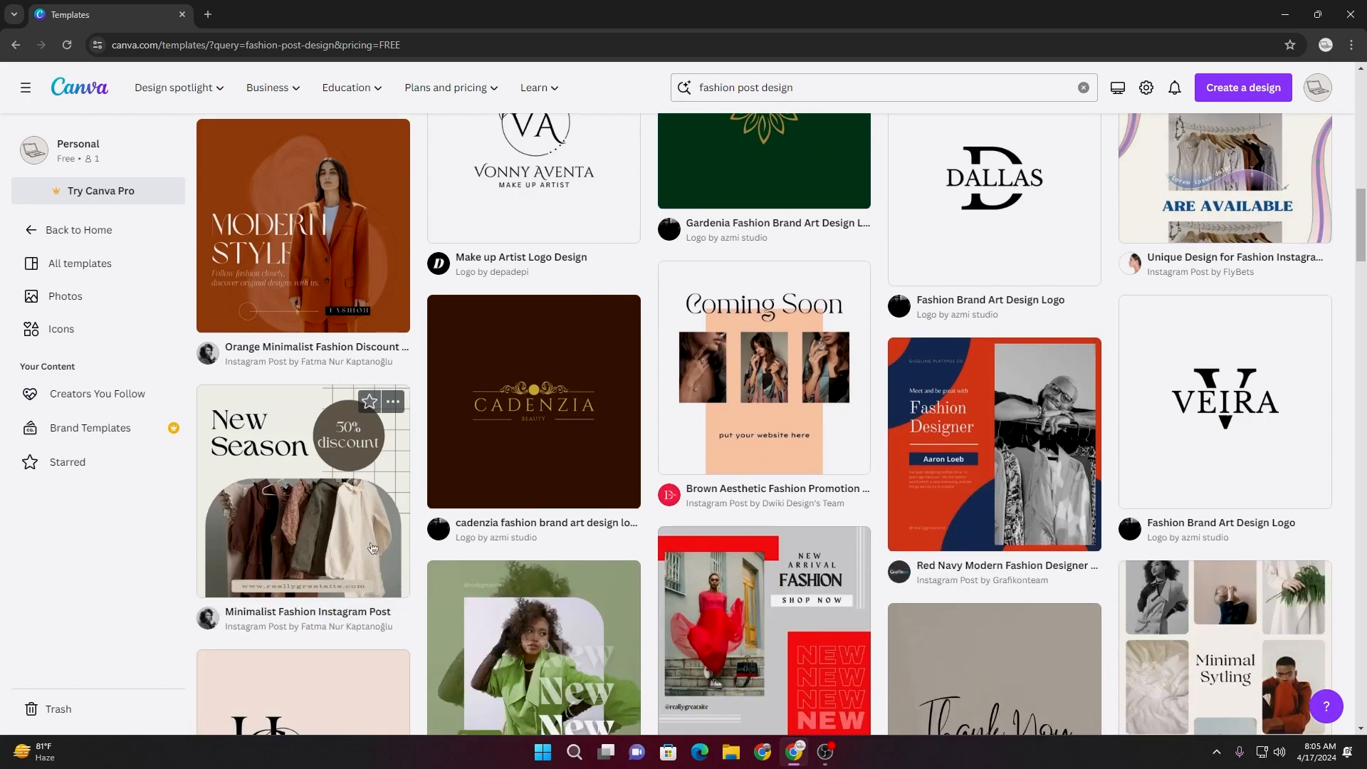
{"action": "scroll", "coordinate": [365, 548], "scroll_direction": "down", "scroll_amount": 3}
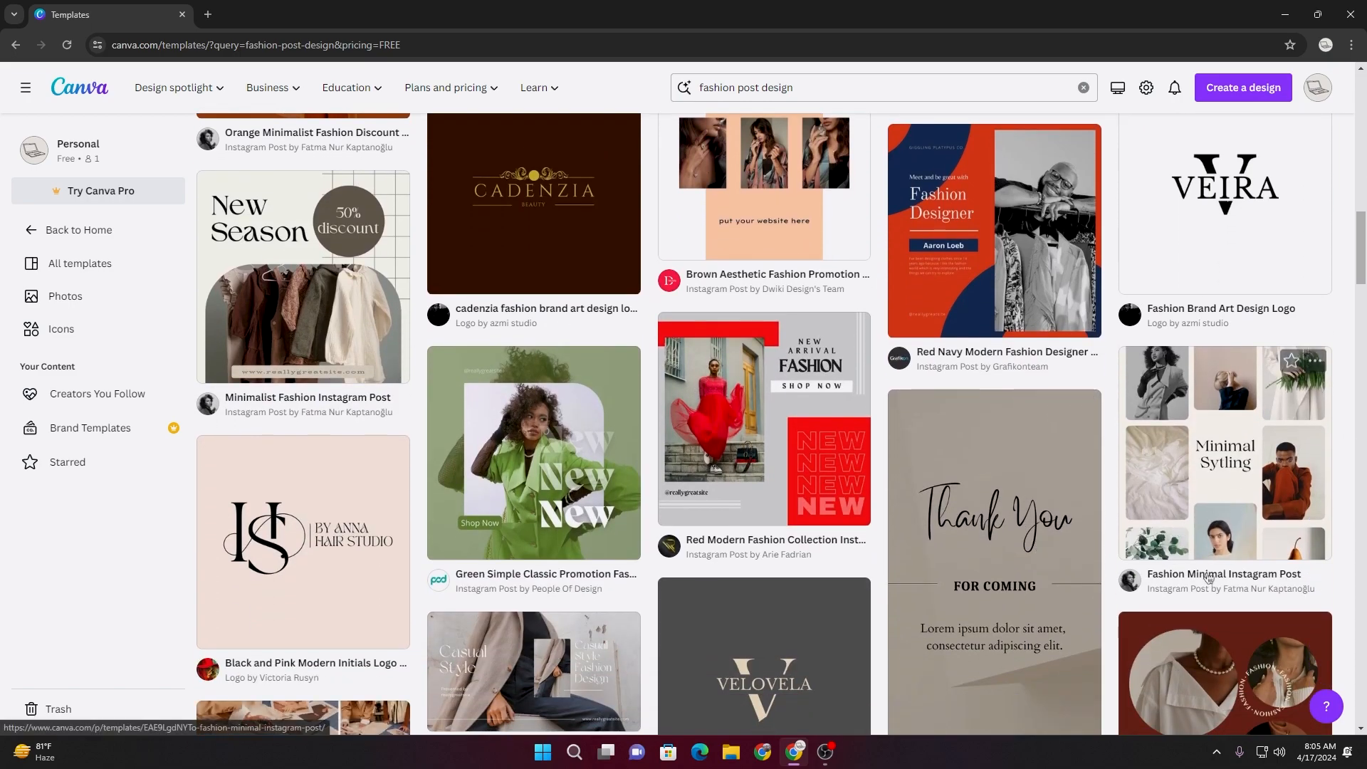
{"action": "scroll", "coordinate": [1327, 518], "scroll_direction": "down", "scroll_amount": 5}
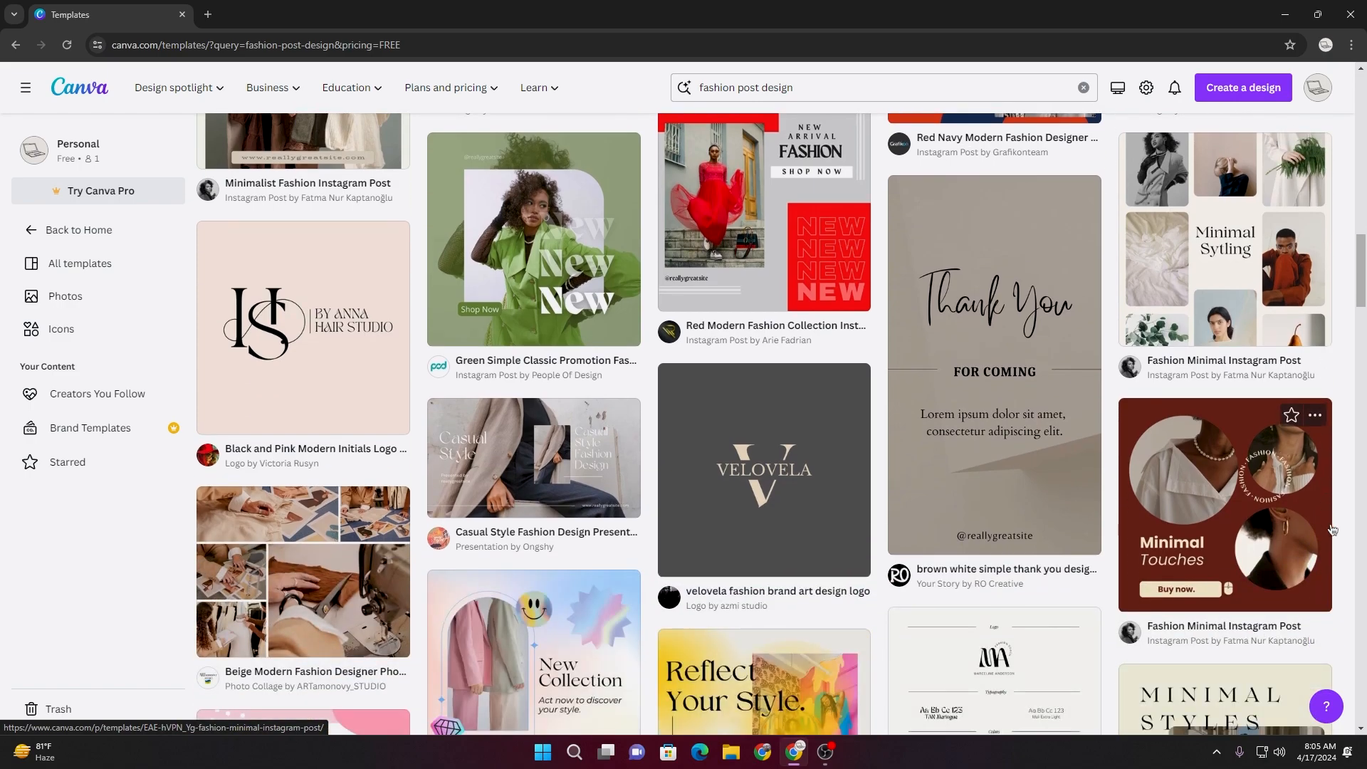
{"action": "scroll", "coordinate": [1355, 550], "scroll_direction": "down", "scroll_amount": 6}
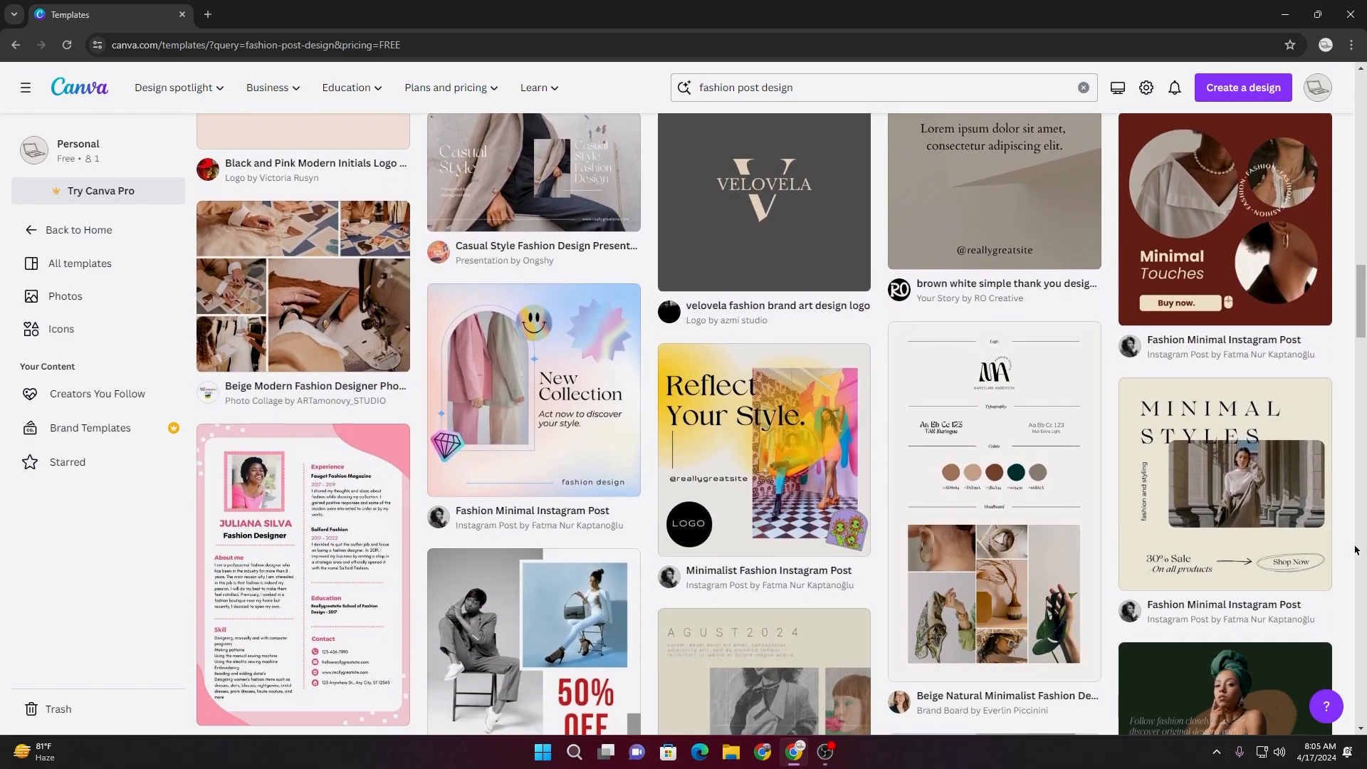
{"action": "scroll", "coordinate": [1355, 550], "scroll_direction": "down", "scroll_amount": 2}
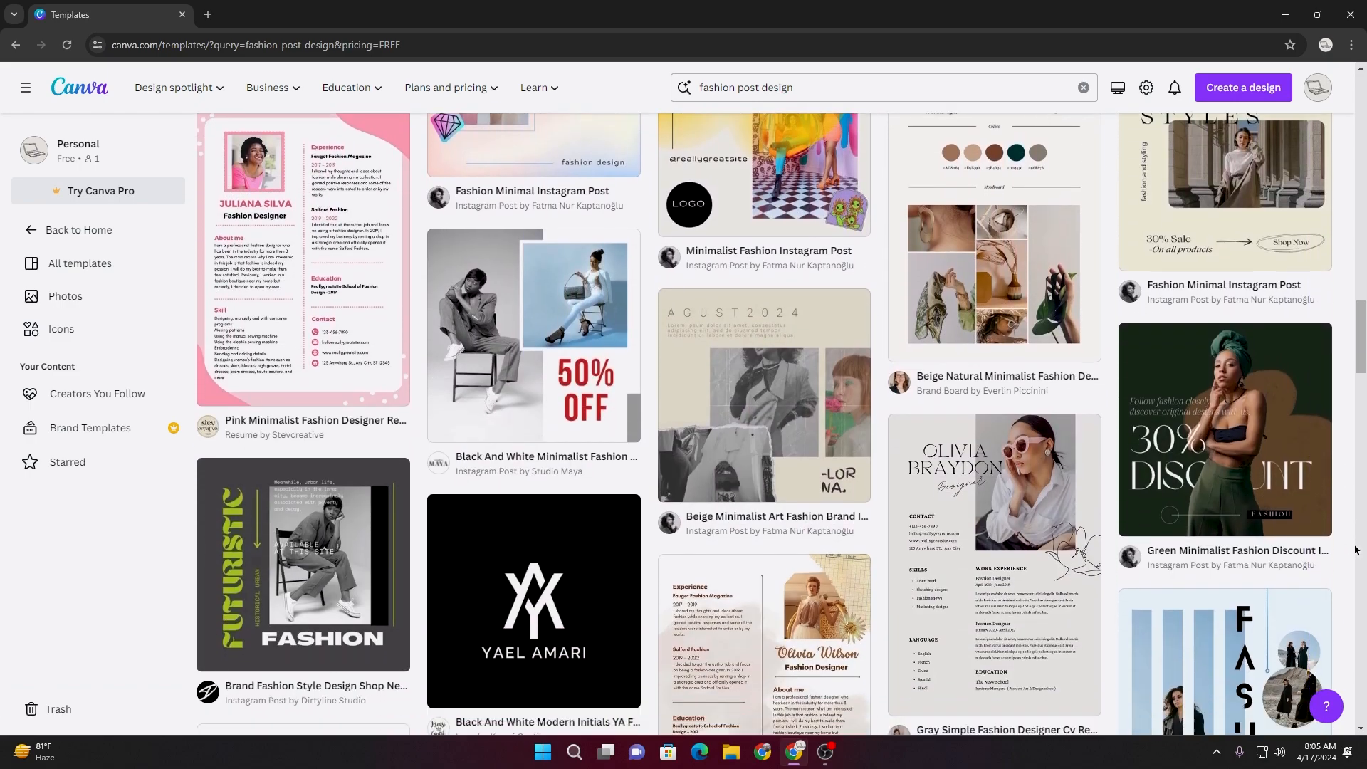
{"action": "scroll", "coordinate": [1356, 550], "scroll_direction": "down", "scroll_amount": 1}
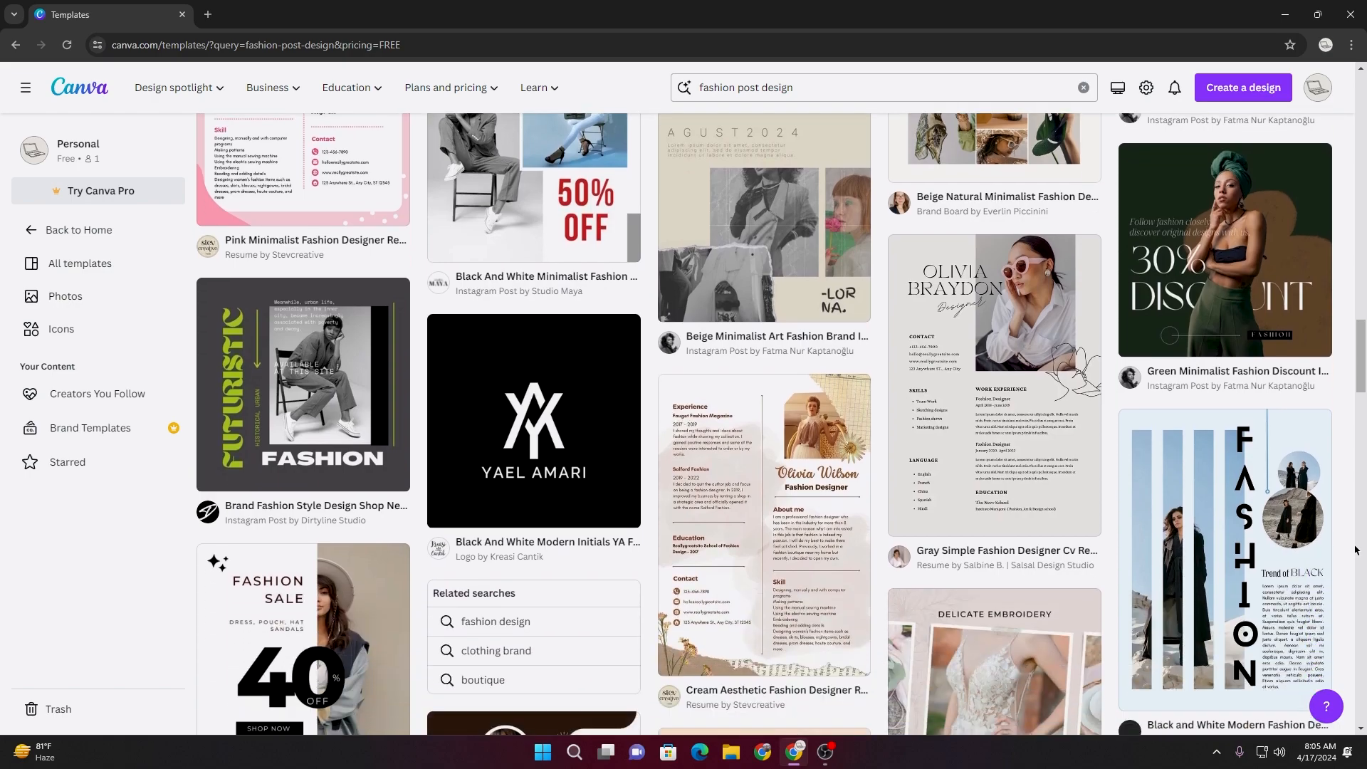
{"action": "scroll", "coordinate": [1356, 550], "scroll_direction": "down", "scroll_amount": 2}
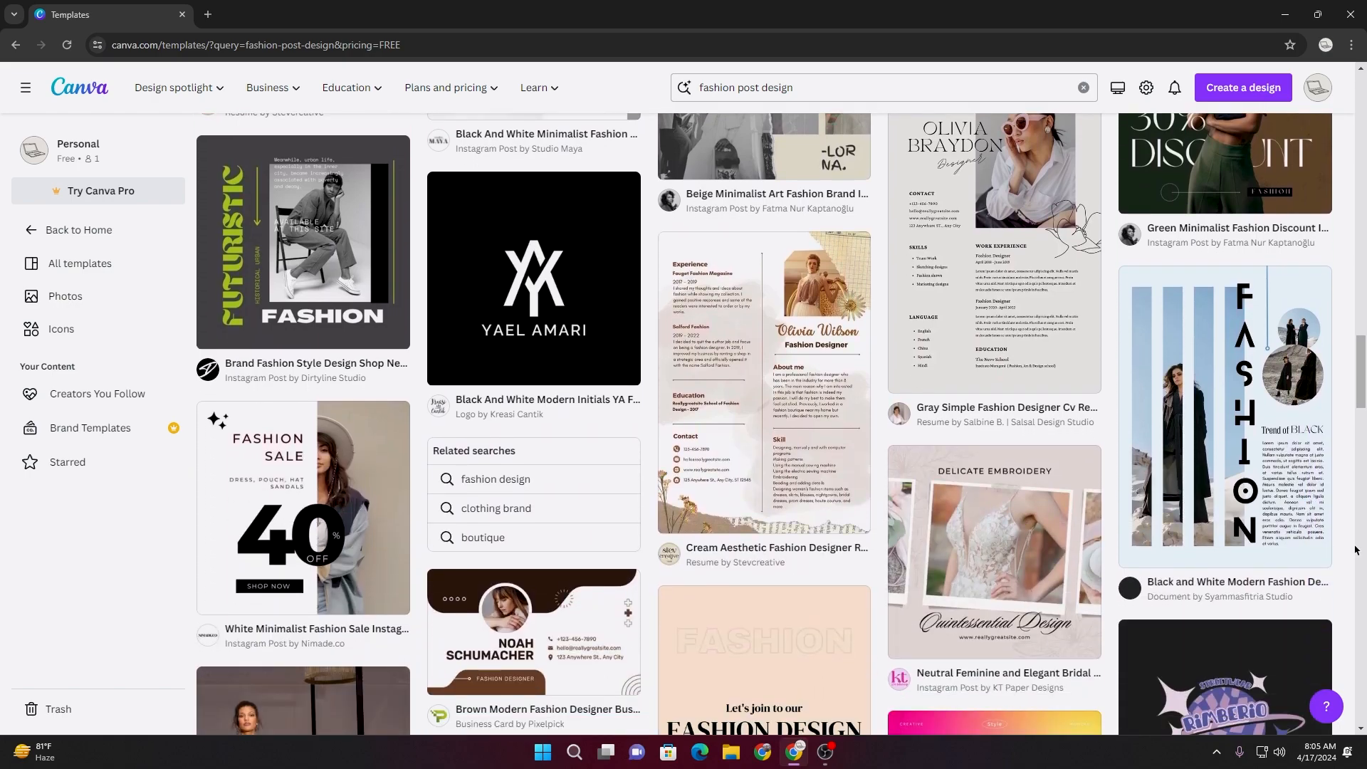
{"action": "scroll", "coordinate": [1355, 550], "scroll_direction": "down", "scroll_amount": 2}
{"action": "scroll", "coordinate": [1355, 549], "scroll_direction": "down", "scroll_amount": 3}
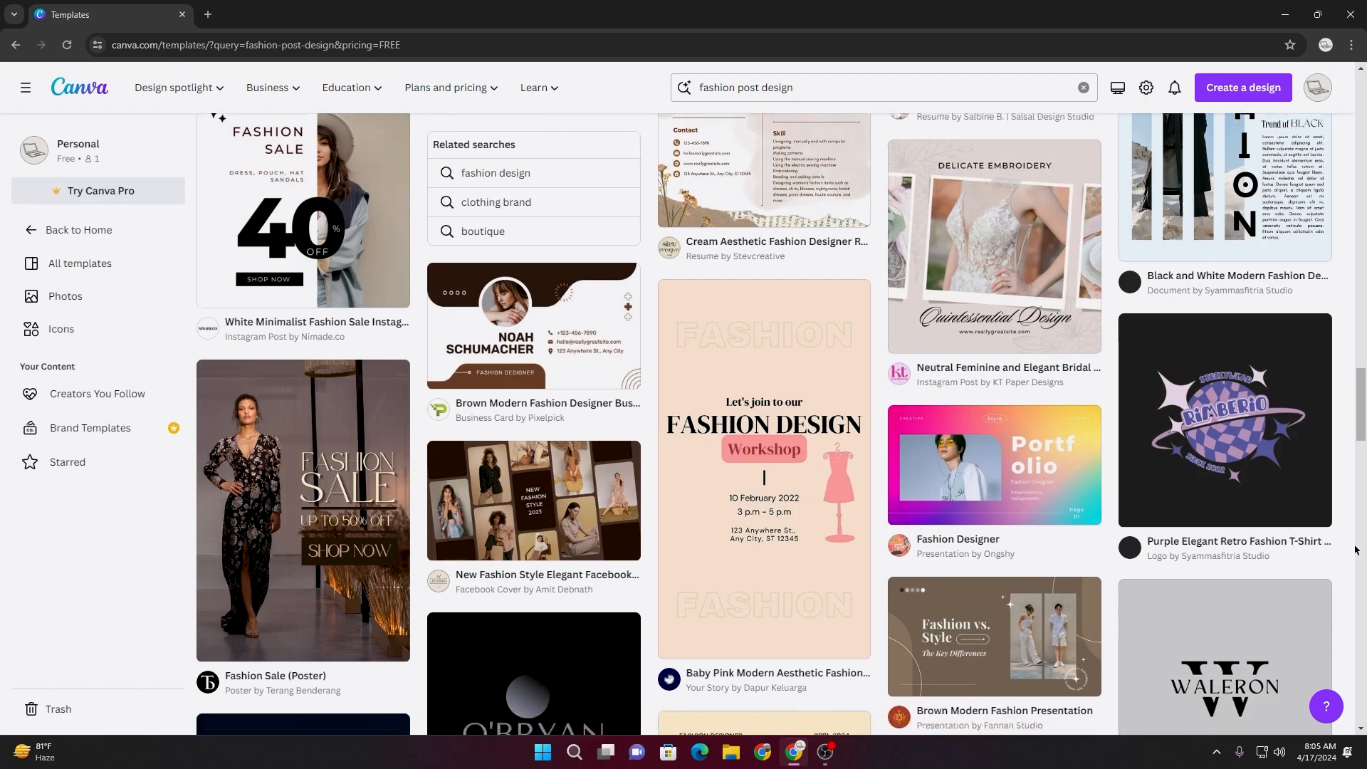
{"action": "scroll", "coordinate": [1355, 550], "scroll_direction": "down", "scroll_amount": 2}
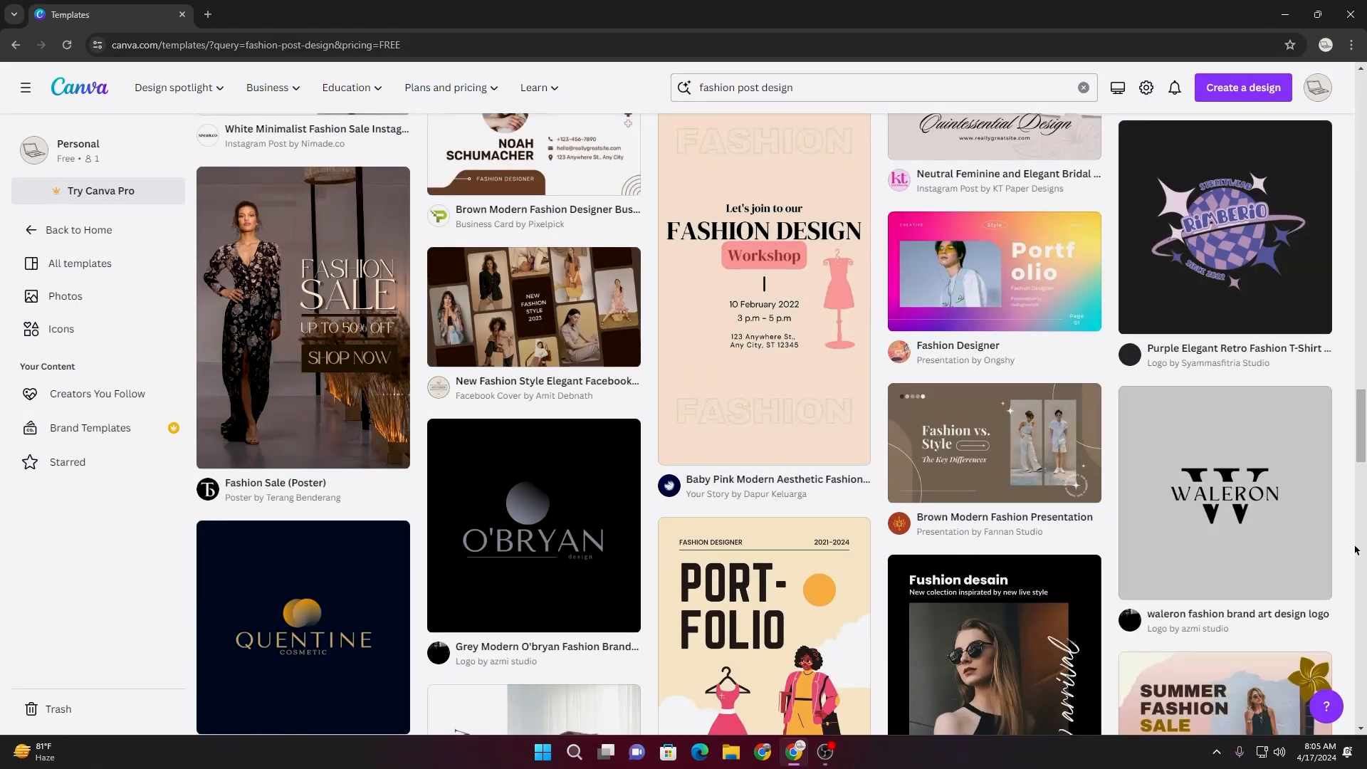
{"action": "scroll", "coordinate": [1355, 550], "scroll_direction": "down", "scroll_amount": 4}
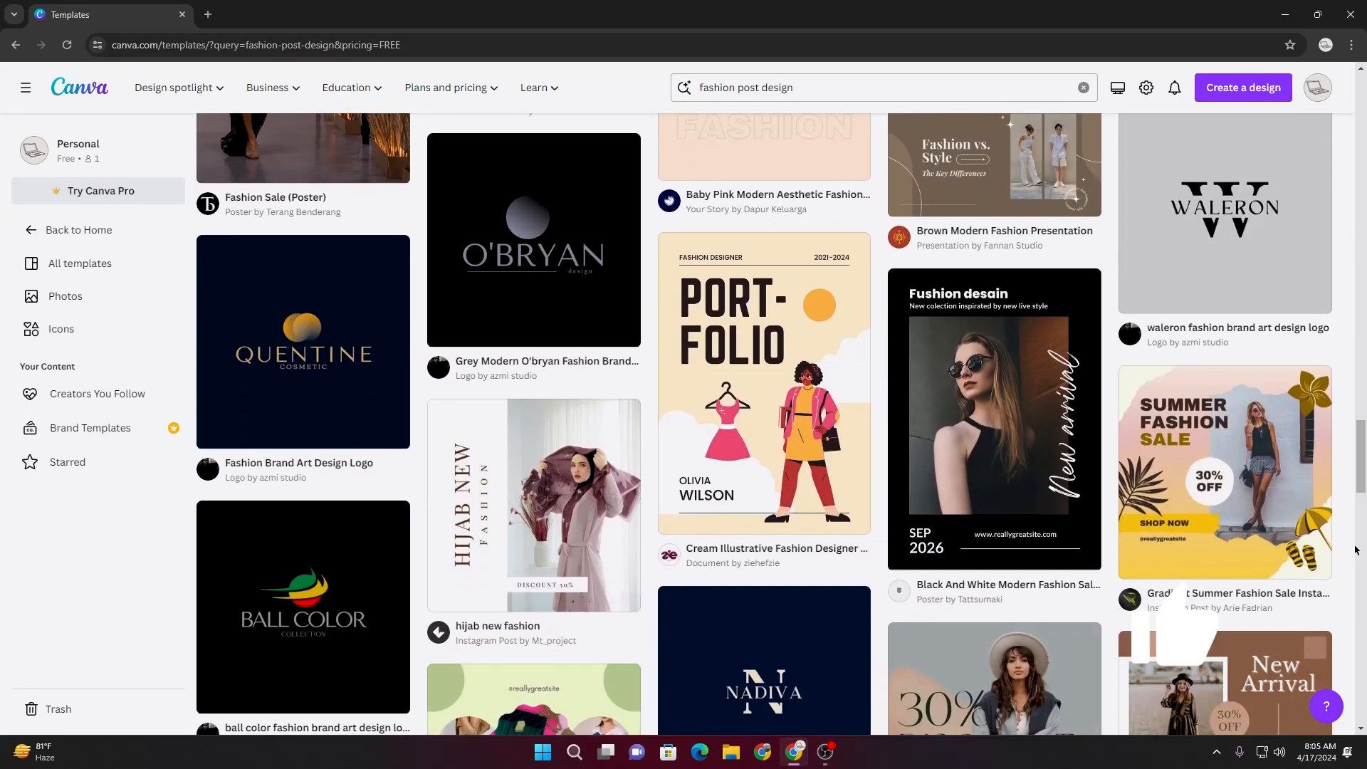
{"action": "scroll", "coordinate": [1355, 550], "scroll_direction": "down", "scroll_amount": 2}
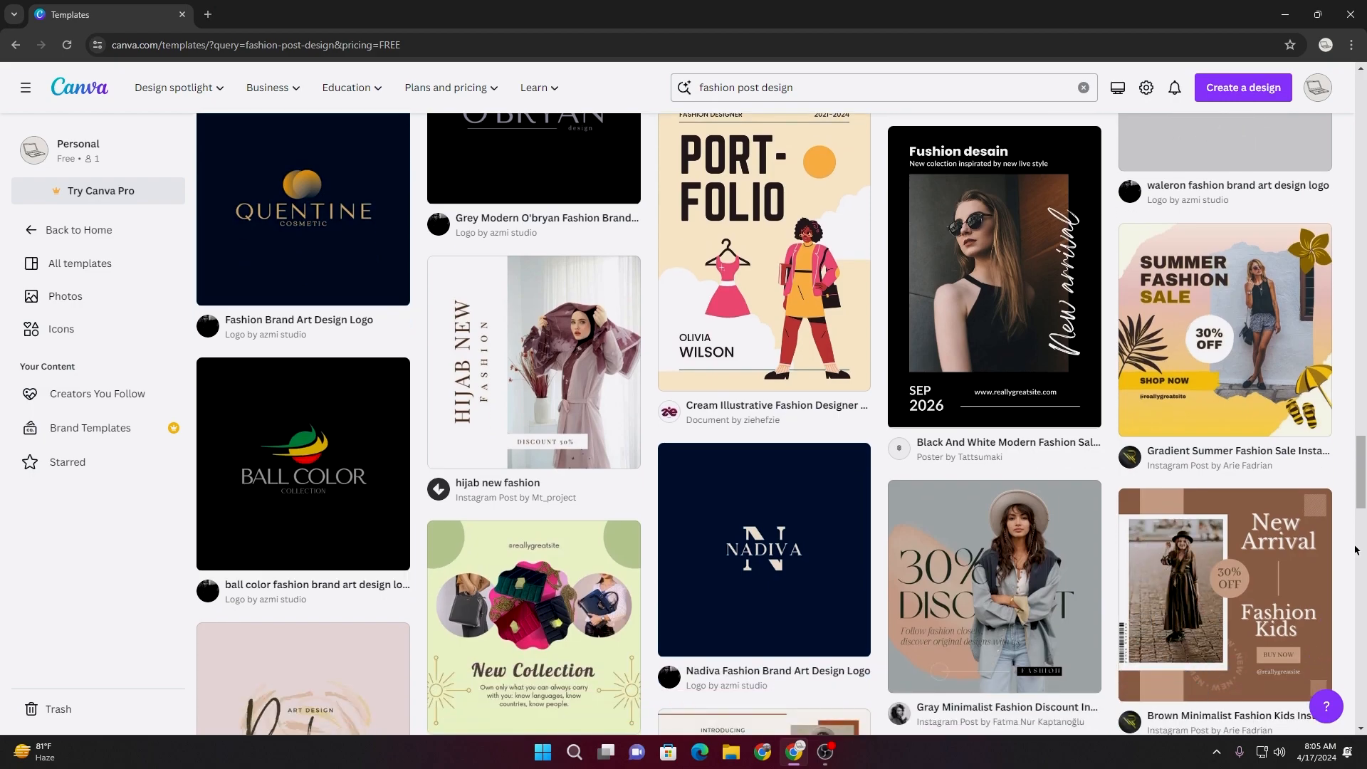
{"action": "scroll", "coordinate": [1355, 550], "scroll_direction": "up", "scroll_amount": 1}
{"action": "scroll", "coordinate": [1355, 550], "scroll_direction": "up", "scroll_amount": 15}
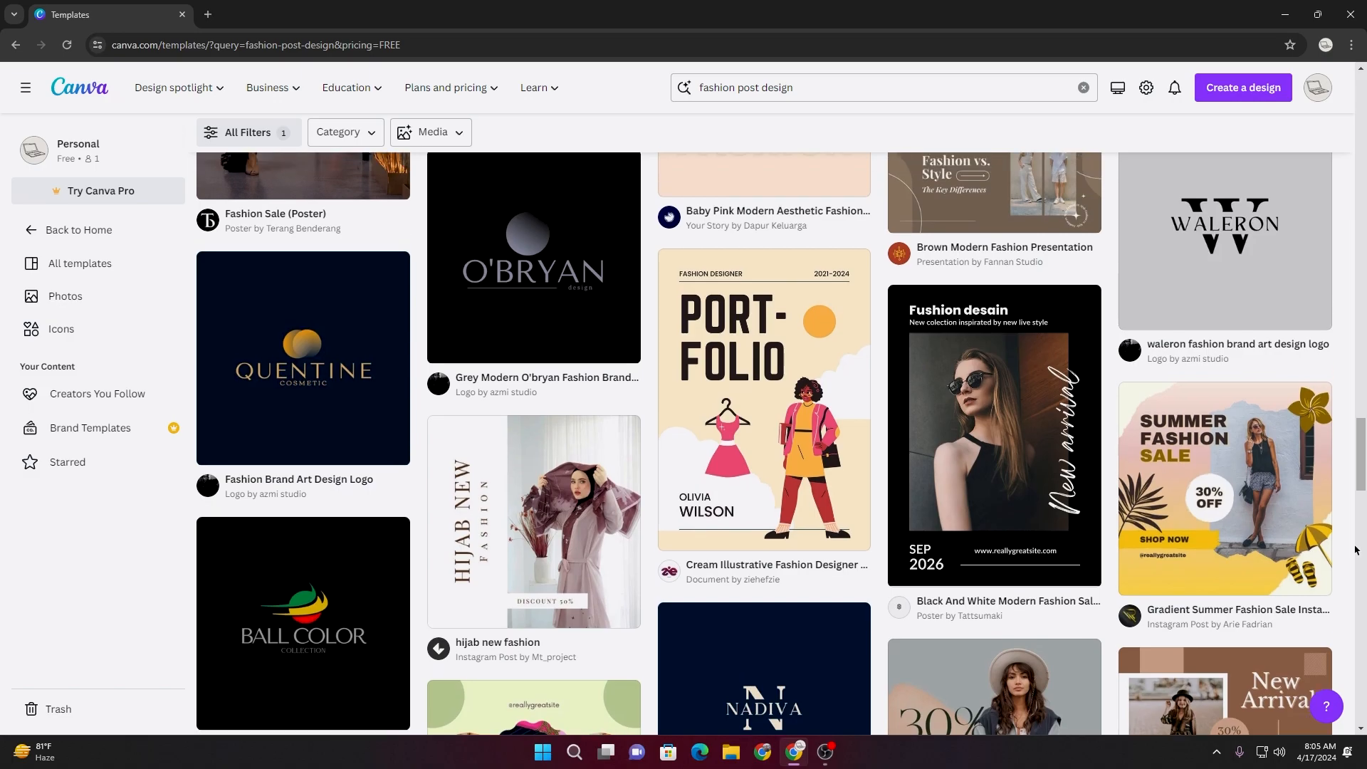
{"action": "scroll", "coordinate": [1356, 550], "scroll_direction": "up", "scroll_amount": 15}
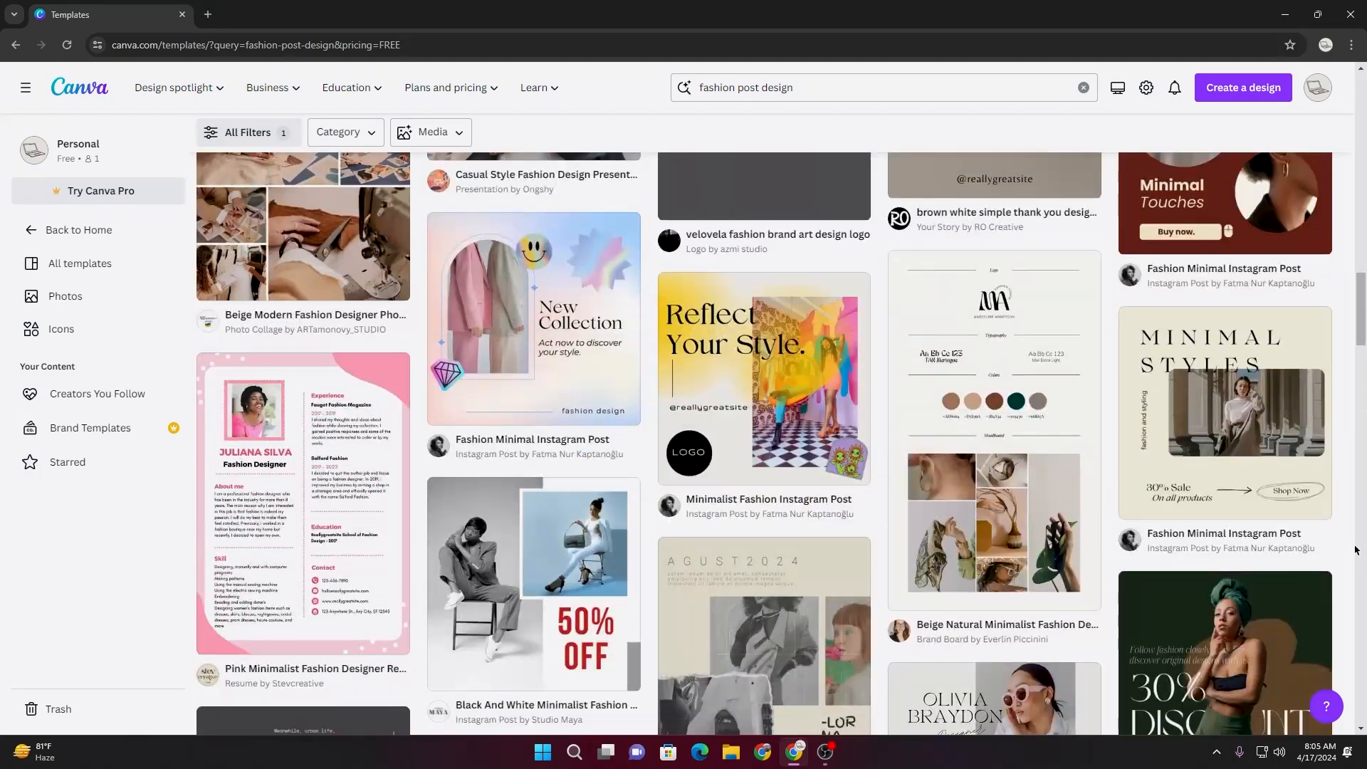
{"action": "scroll", "coordinate": [1355, 550], "scroll_direction": "up", "scroll_amount": 6}
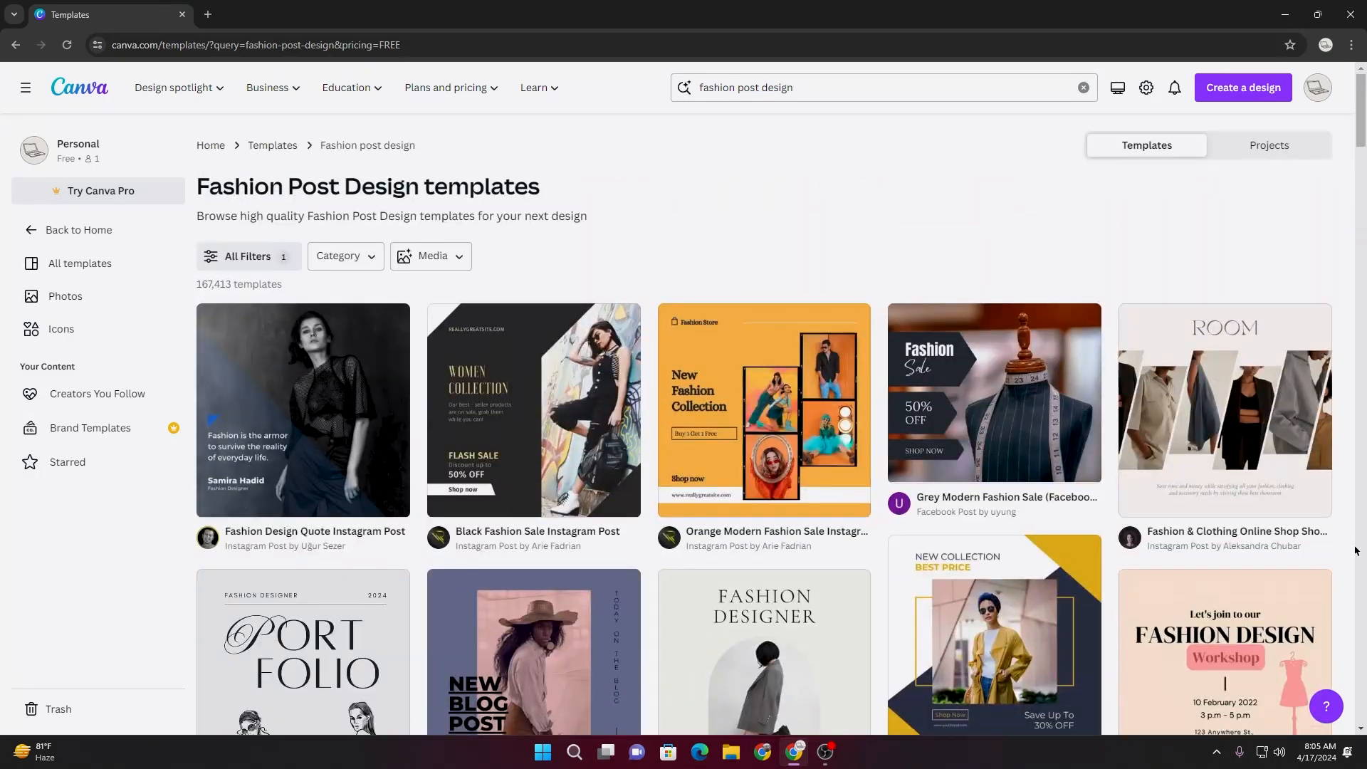
- Open the Orange Modern Fashion Sale Instagram Post template for customizing in the browser, declining to use the Canva app
{"action": "left_click", "coordinate": [858, 480]}
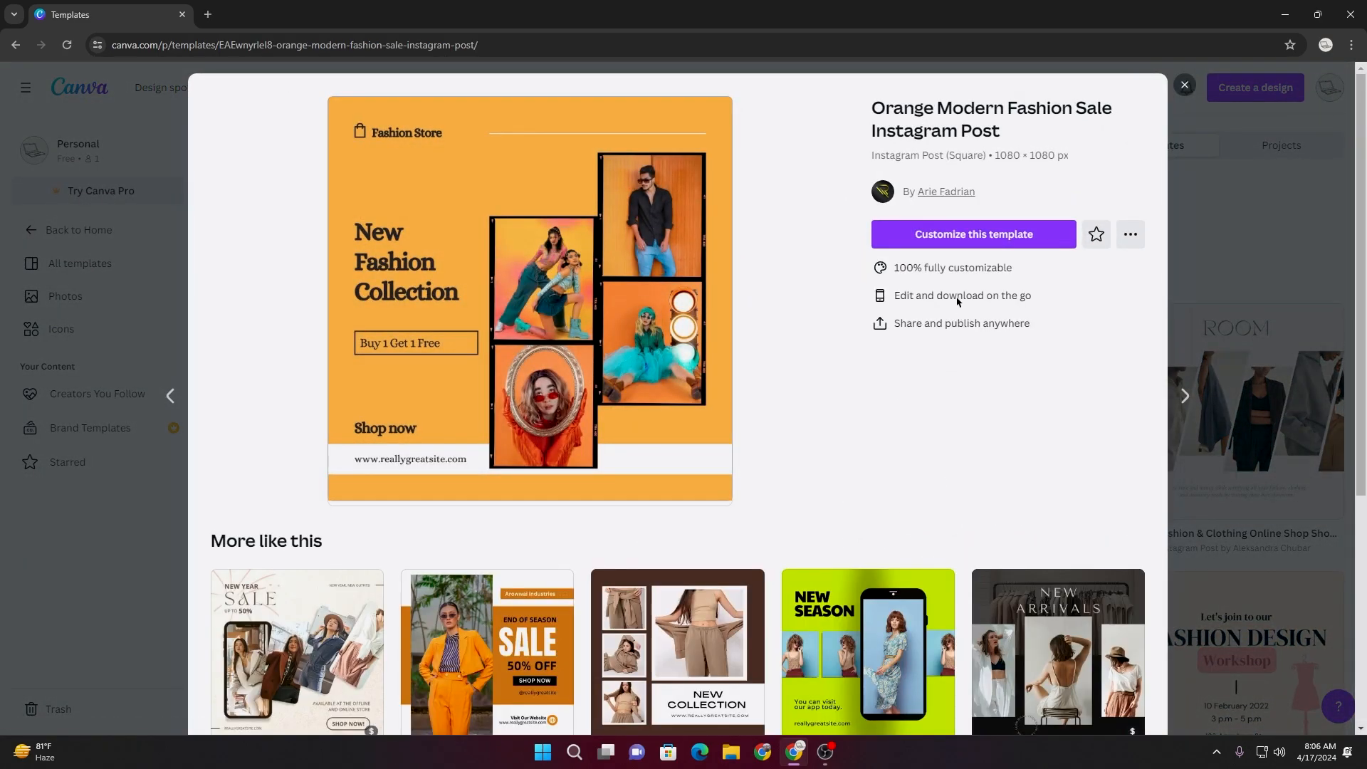
{"action": "left_click", "coordinate": [943, 246]}
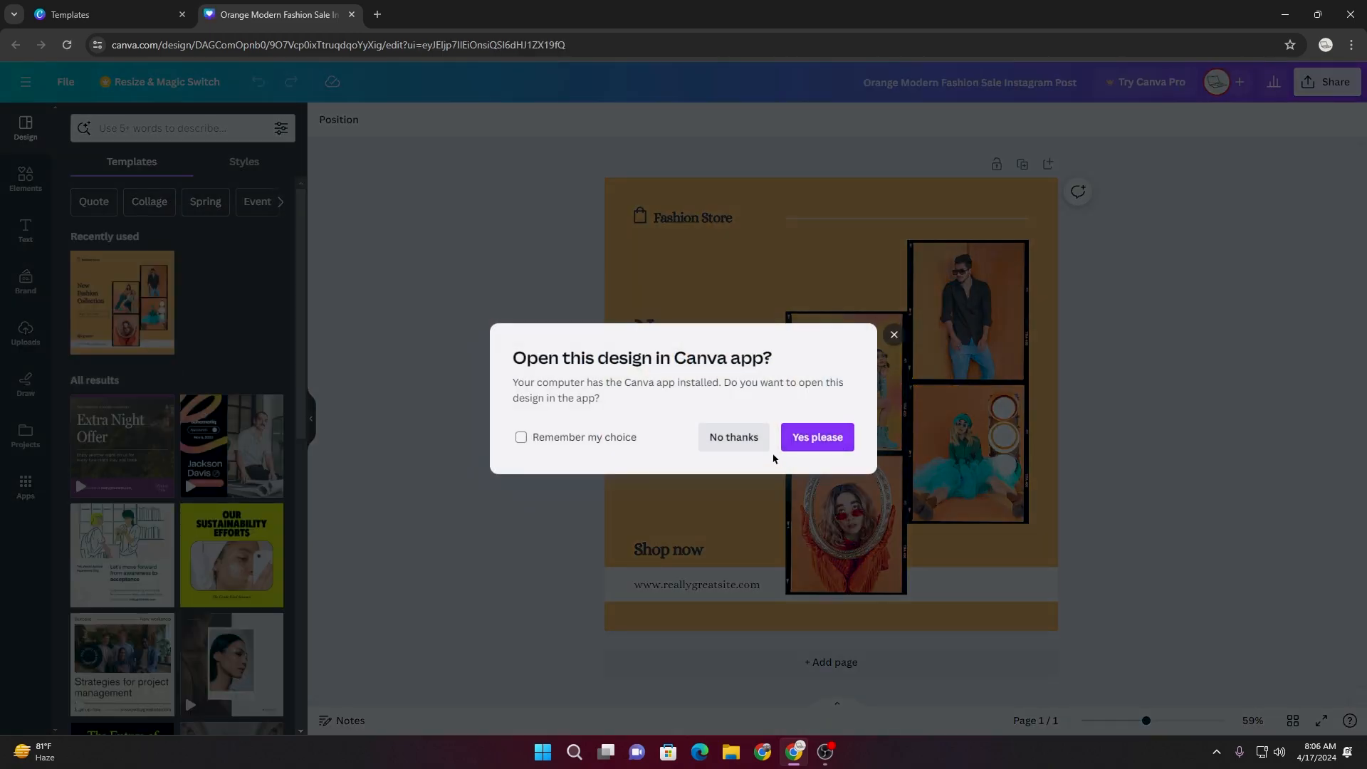
{"action": "left_click", "coordinate": [734, 437]}
- Remove the photo of the two women from its film-strip frame by deleting only the image
{"action": "left_click", "coordinate": [893, 417]}
{"action": "left_click", "coordinate": [848, 279]}
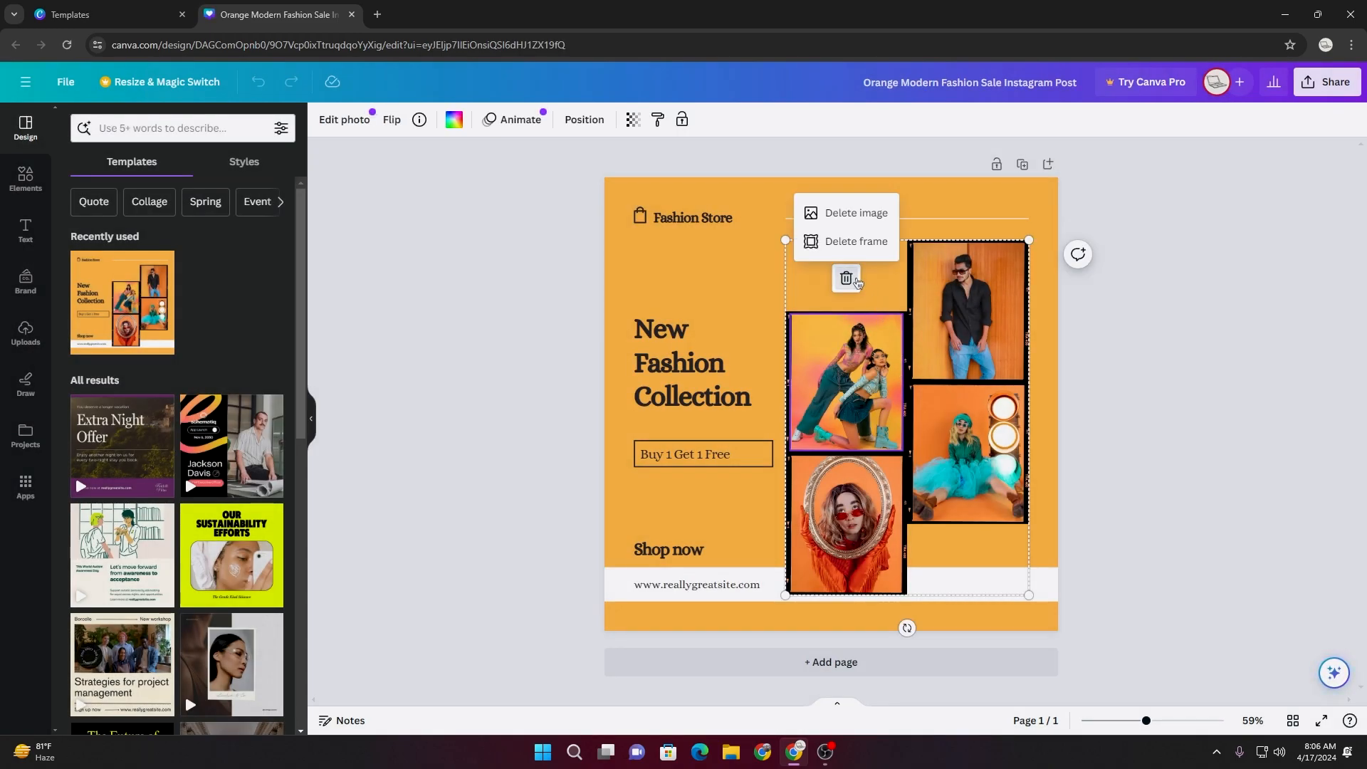
{"action": "left_click", "coordinate": [856, 242]}
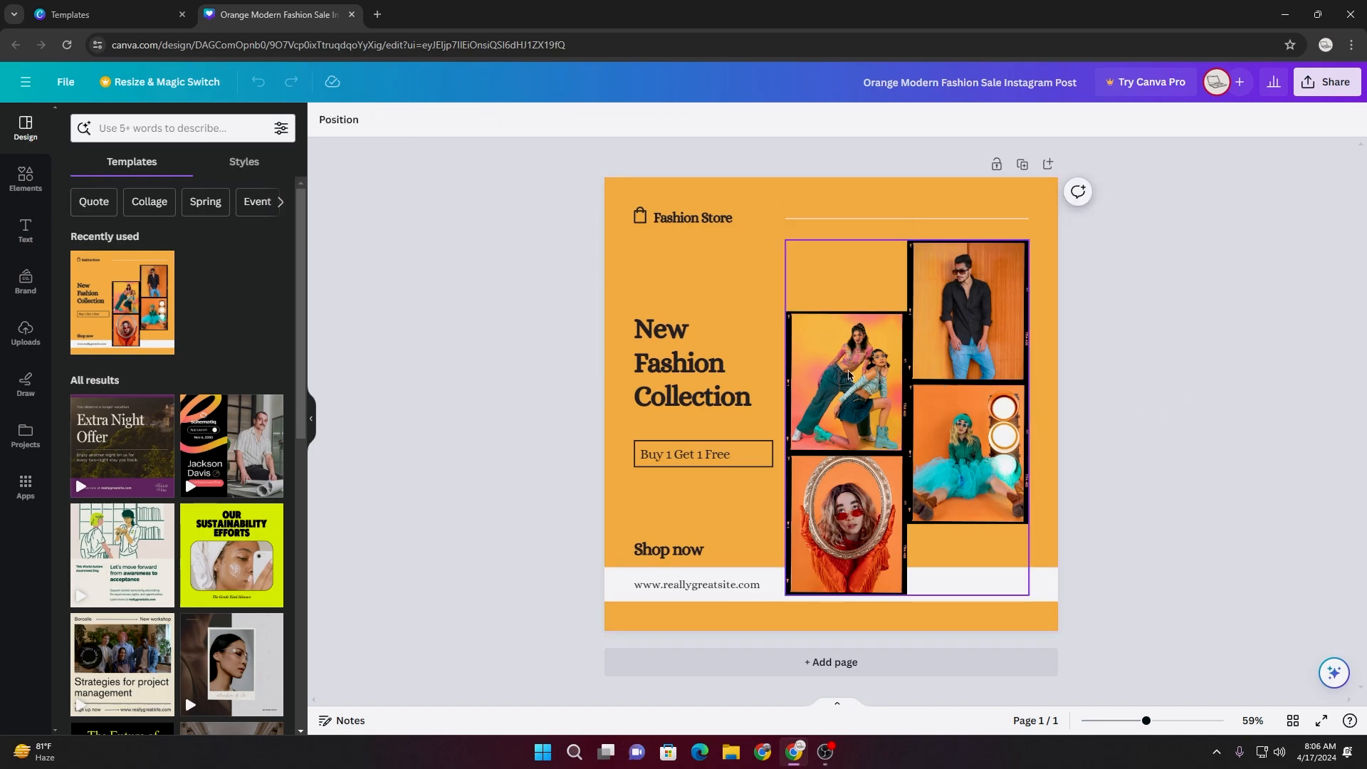
{"action": "left_click", "coordinate": [841, 381]}
{"action": "left_click", "coordinate": [848, 278]}
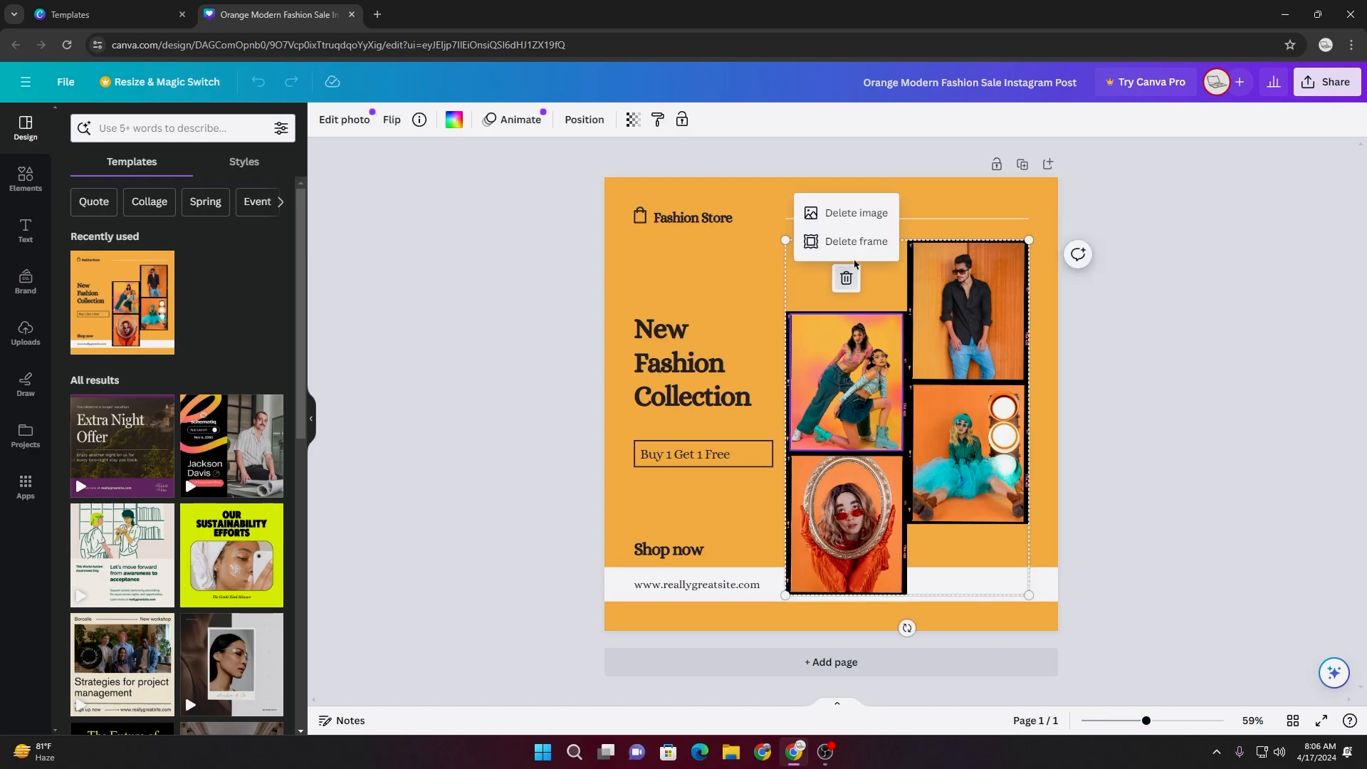
{"action": "left_click", "coordinate": [853, 214]}
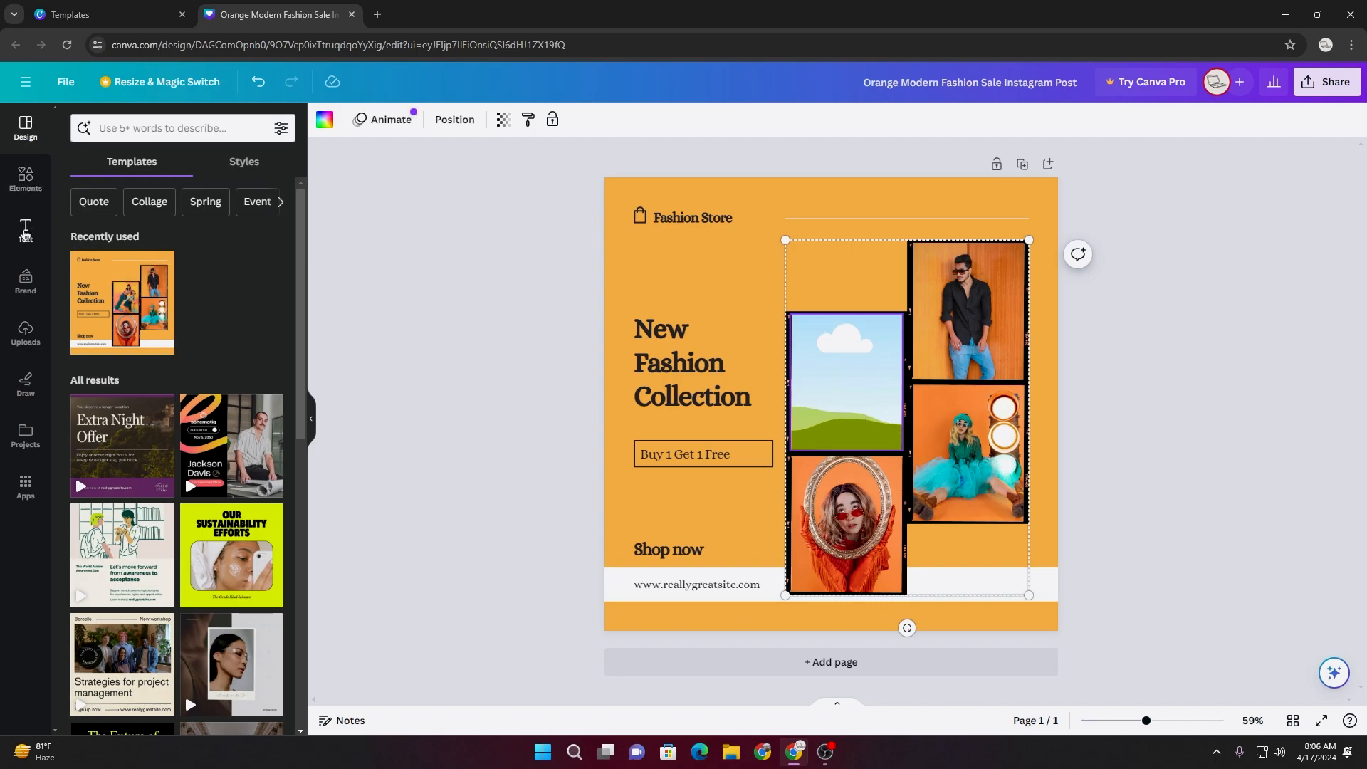
- Try the first uploaded dress image in the empty frame, and delete it from the frame again
{"action": "left_click", "coordinate": [25, 332]}
{"action": "left_click_drag", "start_coordinate": [105, 377], "coordinate": [809, 396]}
{"action": "left_click", "coordinate": [847, 285]}
{"action": "left_click", "coordinate": [843, 215]}
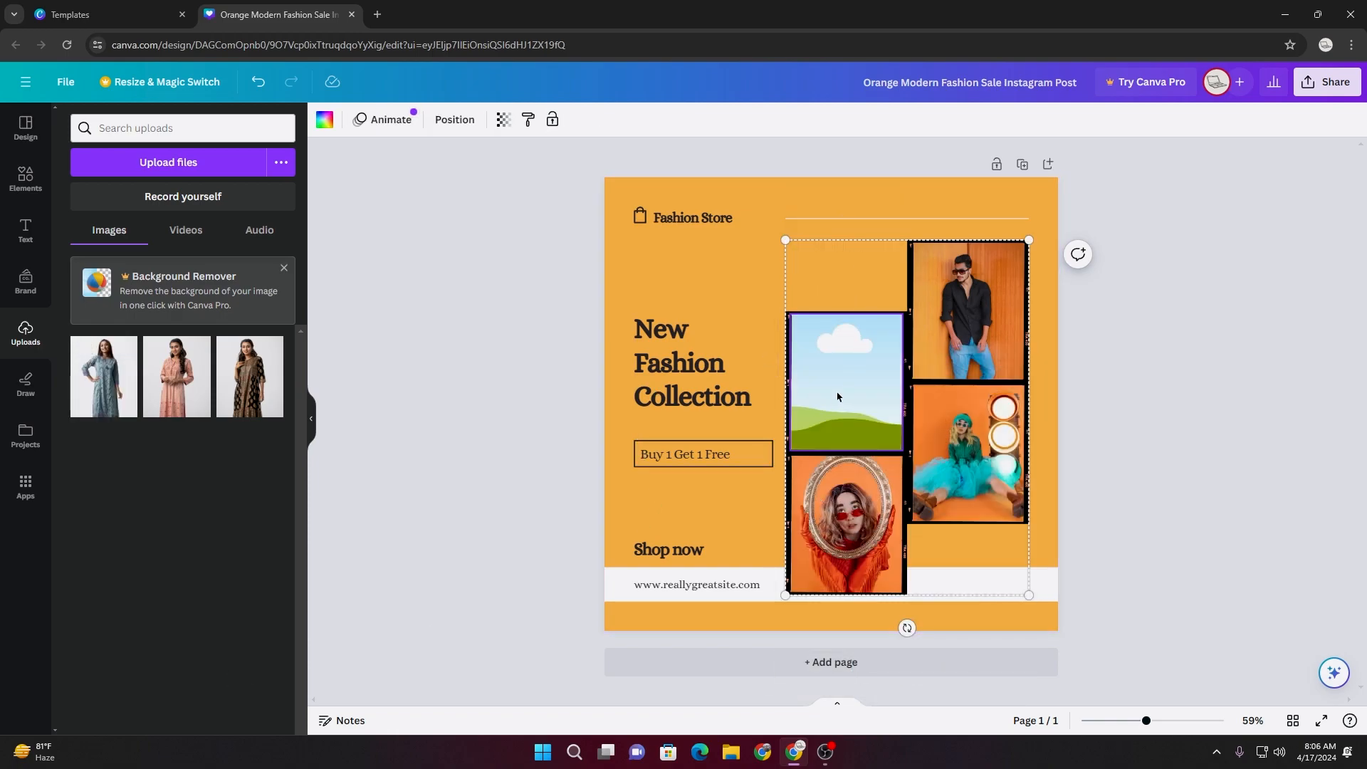
- Undo the image changes in the frame back to the original template layout
{"action": "left_click", "coordinate": [1239, 387]}
{"action": "key", "text": "ctrl+z"}
{"action": "key", "text": "ctrl+z"}
{"action": "key", "text": "ctrl+z"}
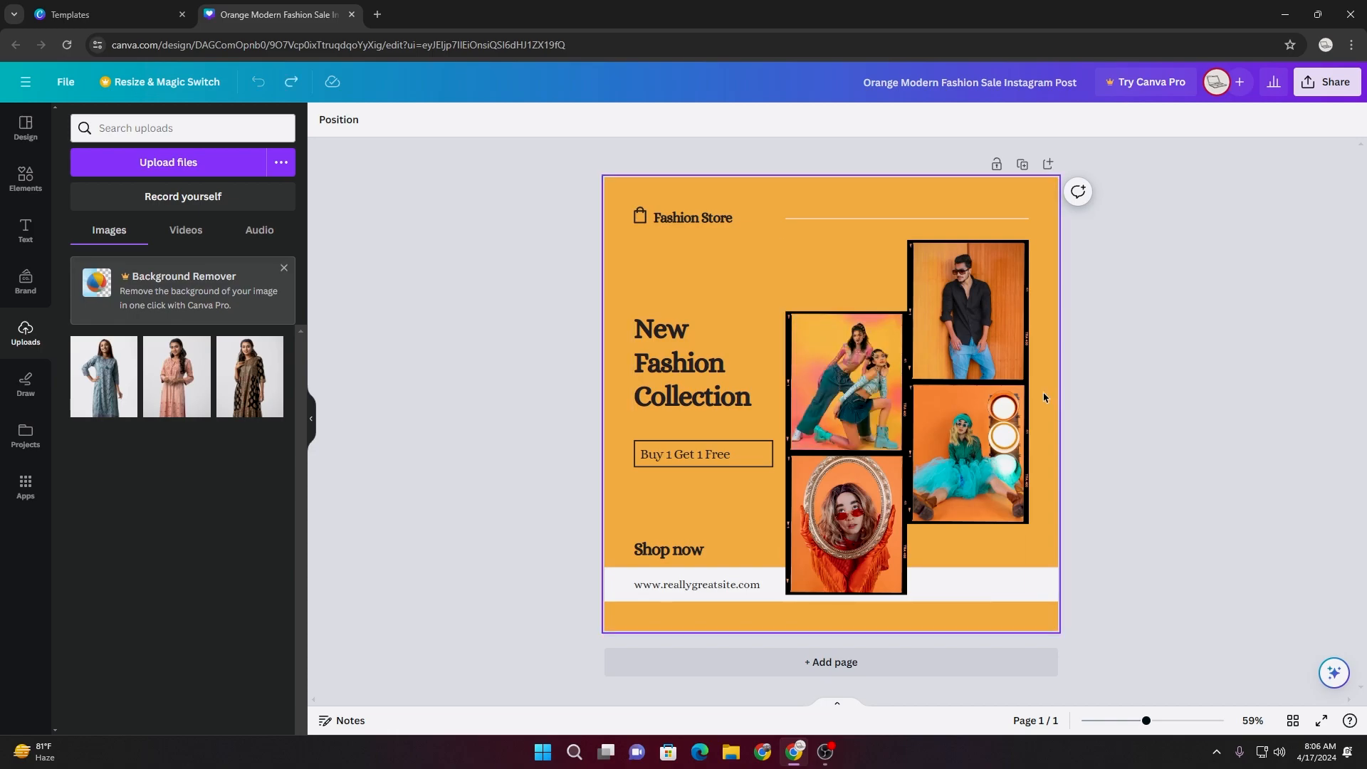
- Try deleting the whole film-strip frame from the design, and undo the deletion
{"action": "double_click", "coordinate": [865, 395]}
{"action": "left_click", "coordinate": [914, 398]}
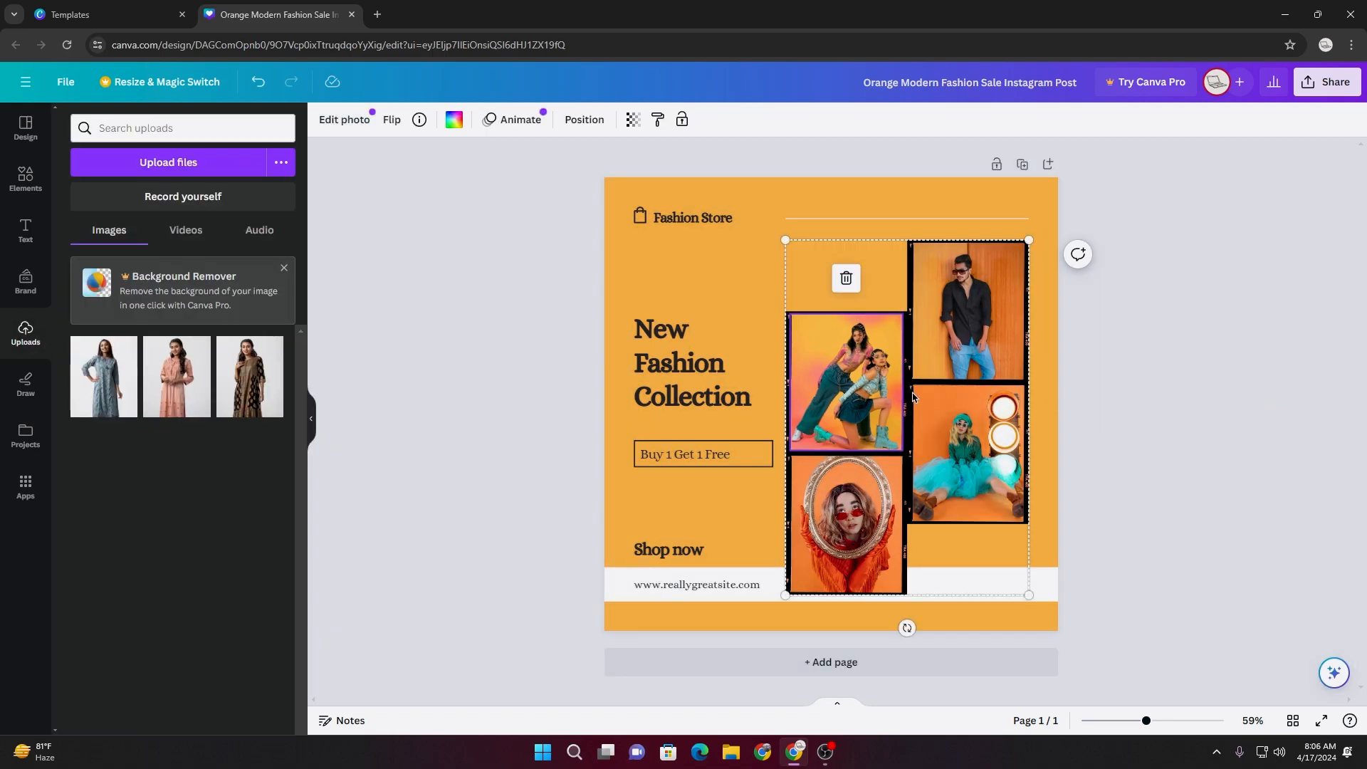
{"action": "left_click", "coordinate": [846, 278]}
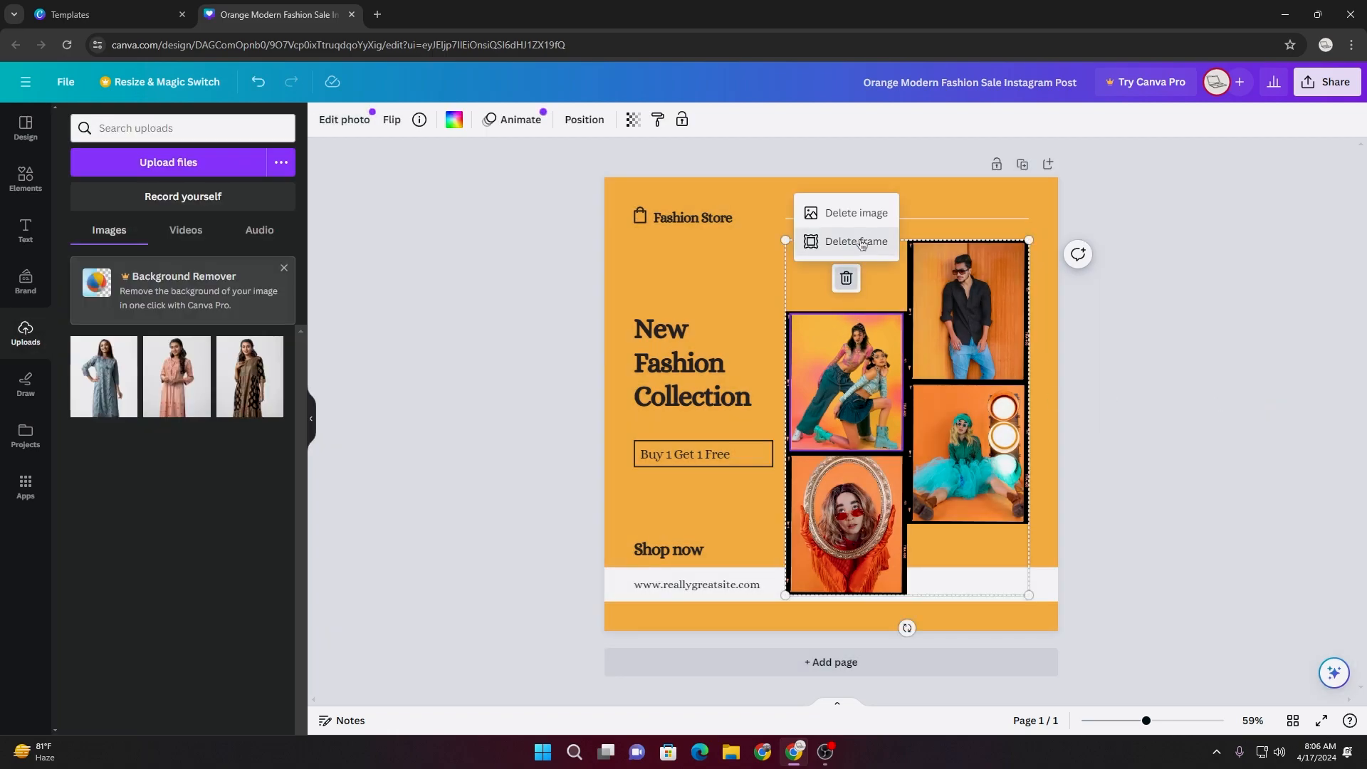
{"action": "left_click", "coordinate": [858, 241]}
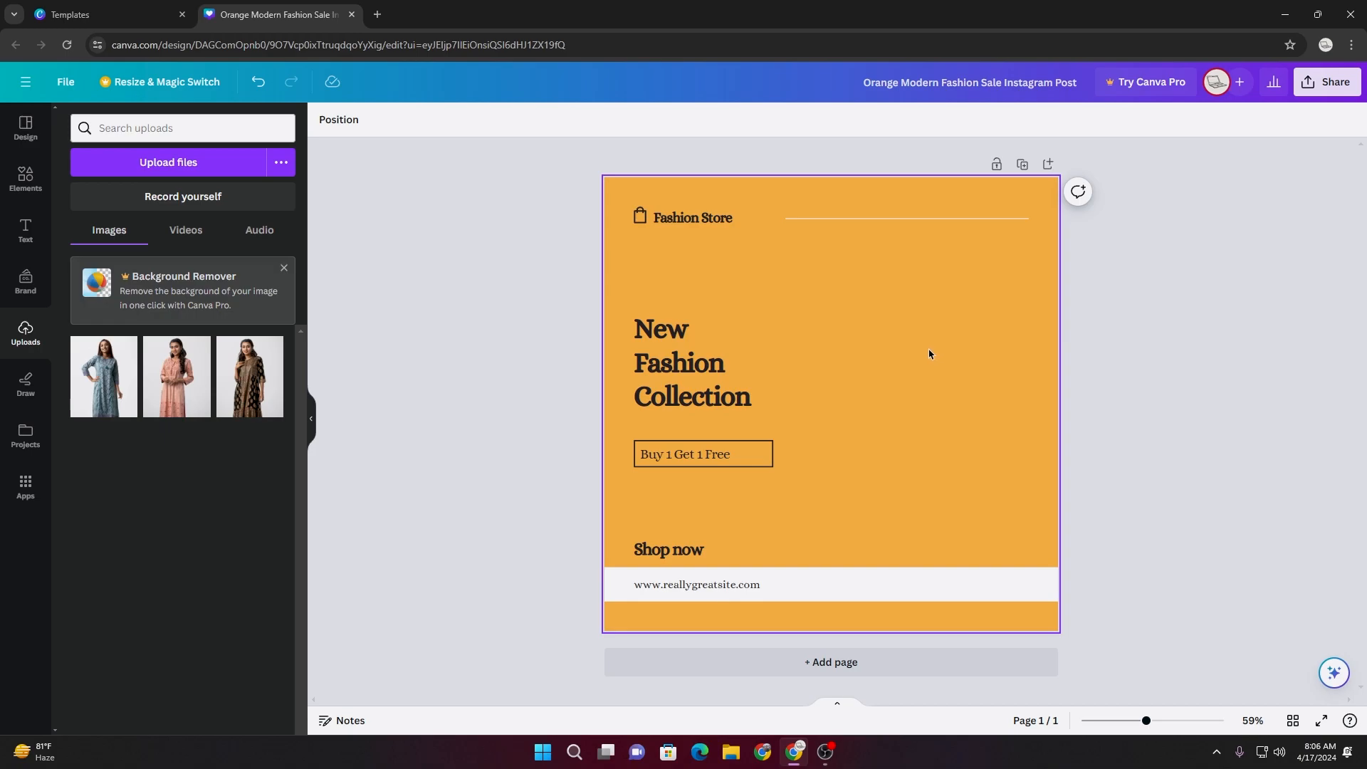
{"action": "key", "text": "ctrl+z"}
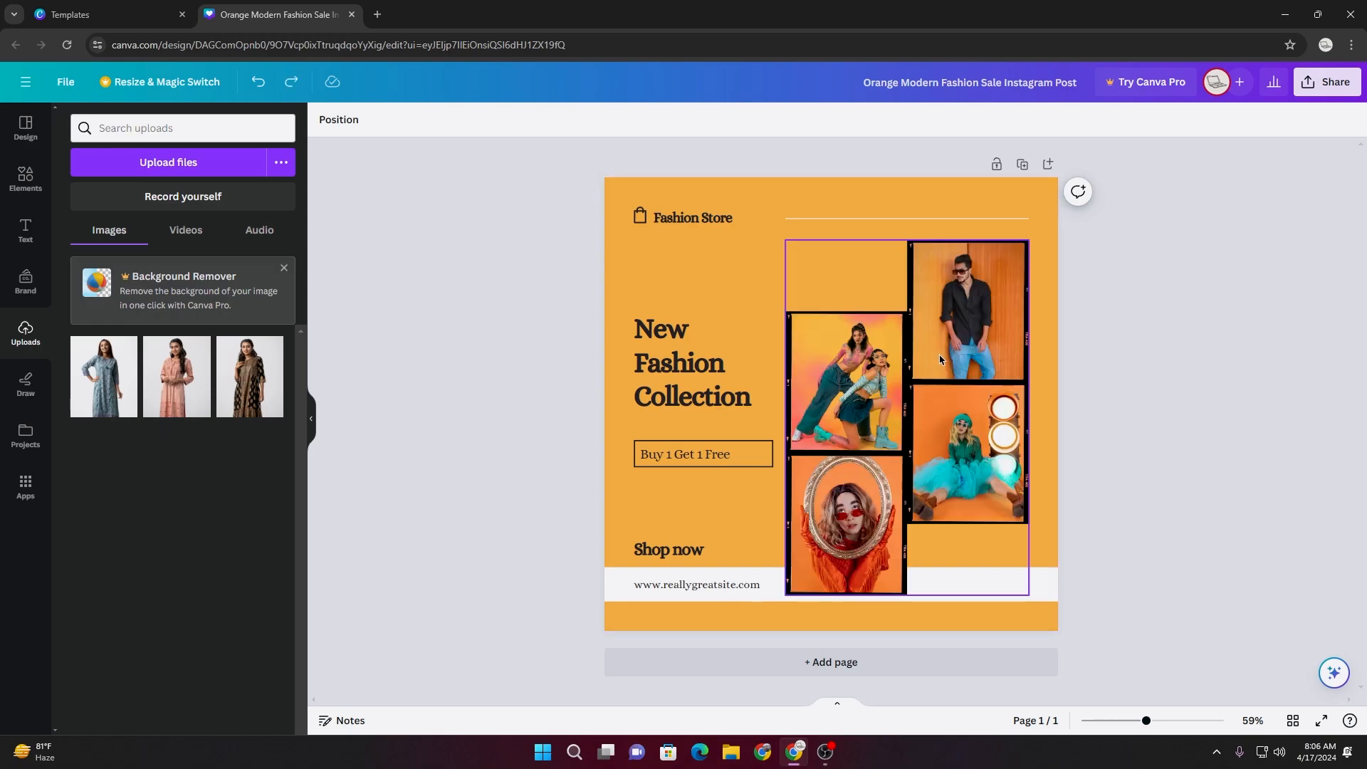
- Delete the images from all four film-strip cells while keeping the frame itself
{"action": "left_click", "coordinate": [877, 390]}
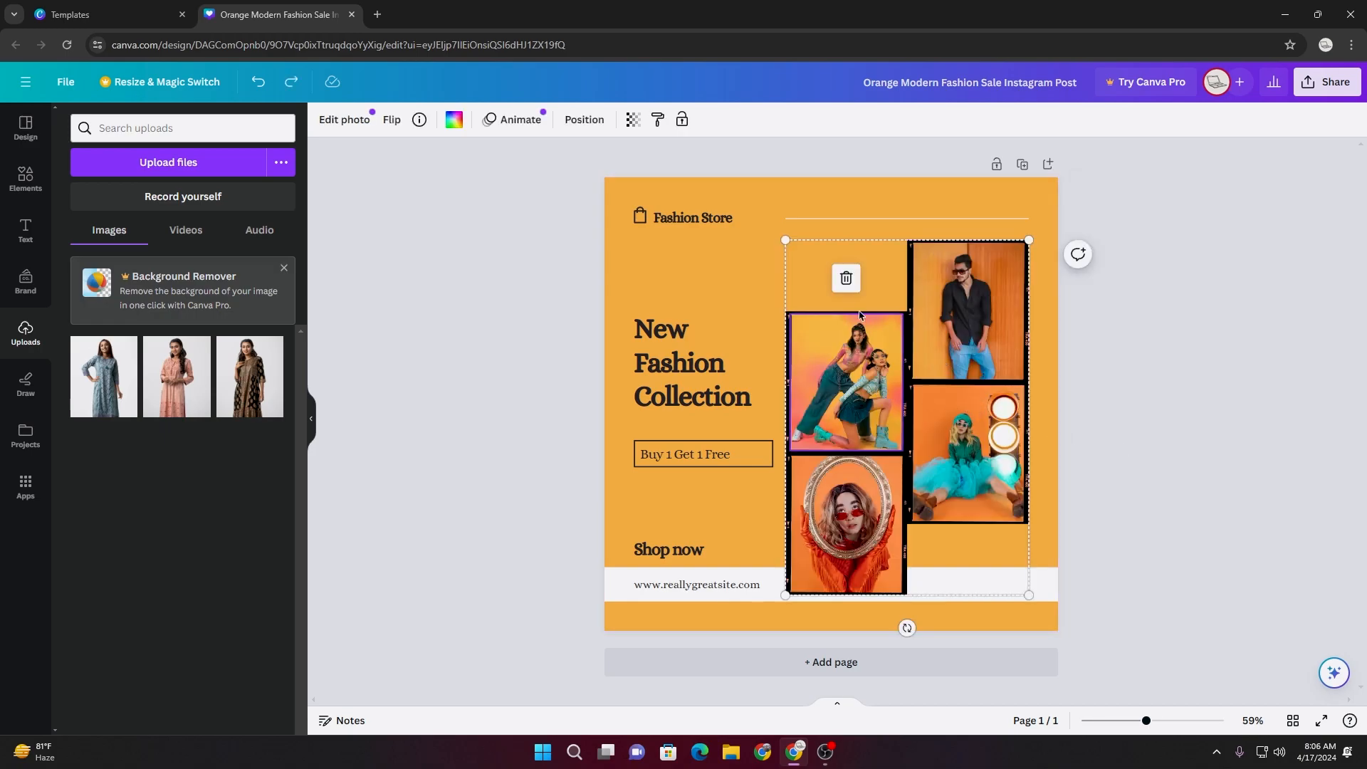
{"action": "left_click", "coordinate": [847, 279]}
{"action": "left_click", "coordinate": [856, 223]}
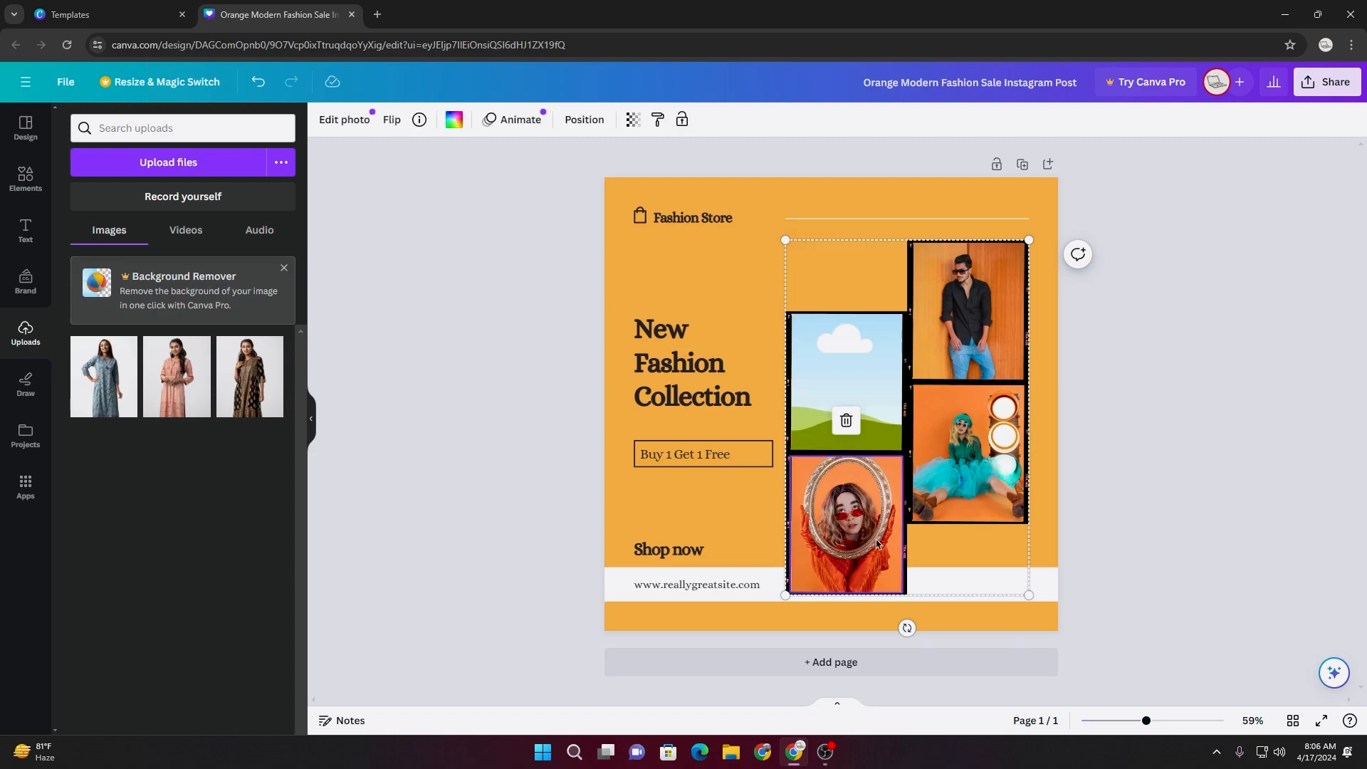
{"action": "left_click", "coordinate": [847, 420]}
{"action": "left_click", "coordinate": [848, 354]}
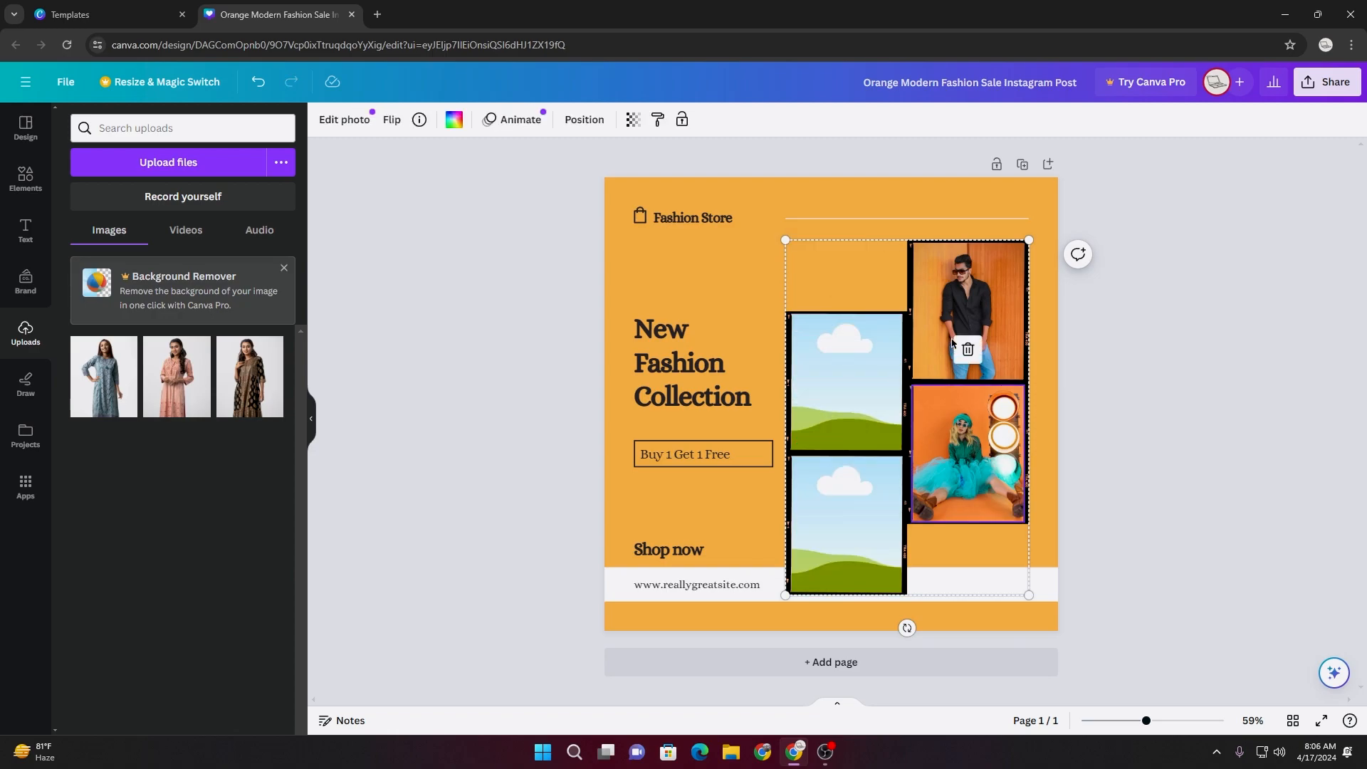
{"action": "left_click", "coordinate": [968, 350]}
{"action": "left_click", "coordinate": [977, 285]}
{"action": "left_click", "coordinate": [969, 270]}
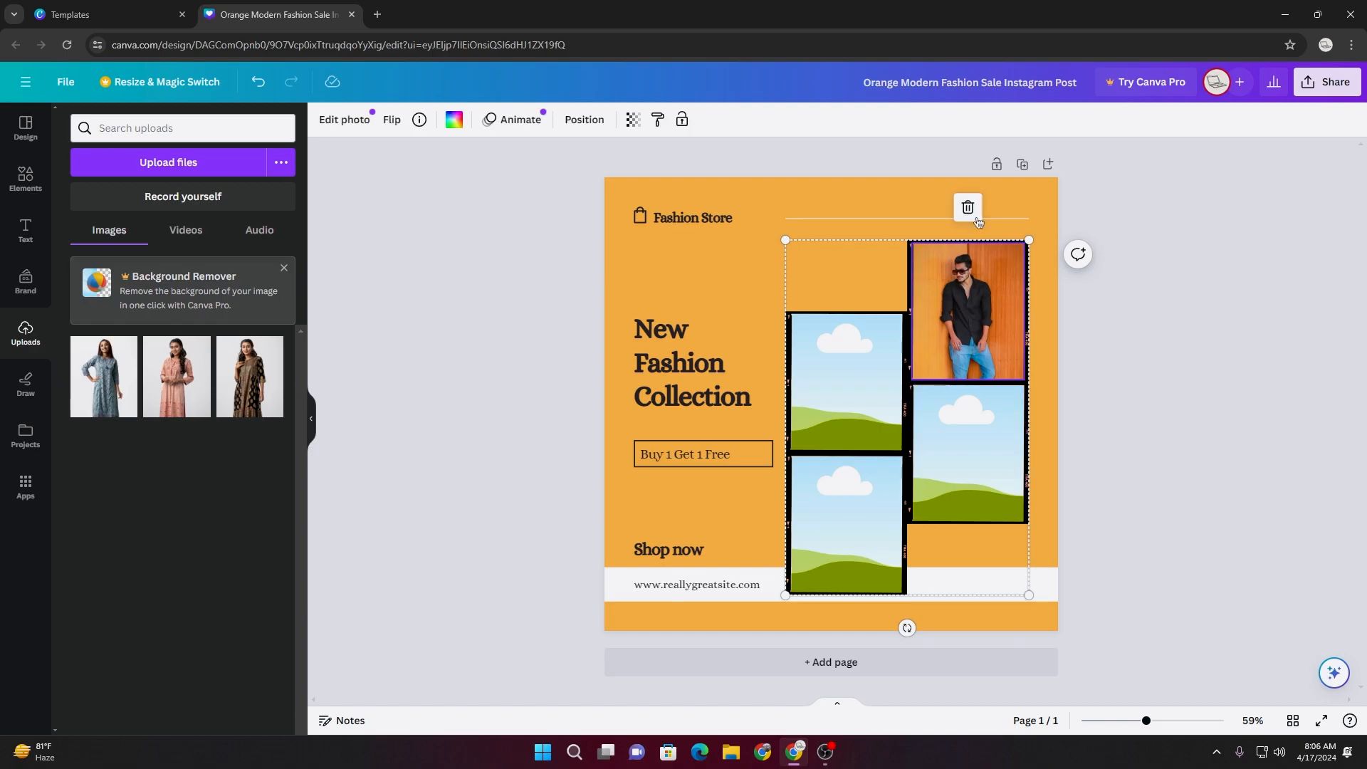
{"action": "left_click", "coordinate": [968, 207]}
{"action": "left_click", "coordinate": [958, 244]}
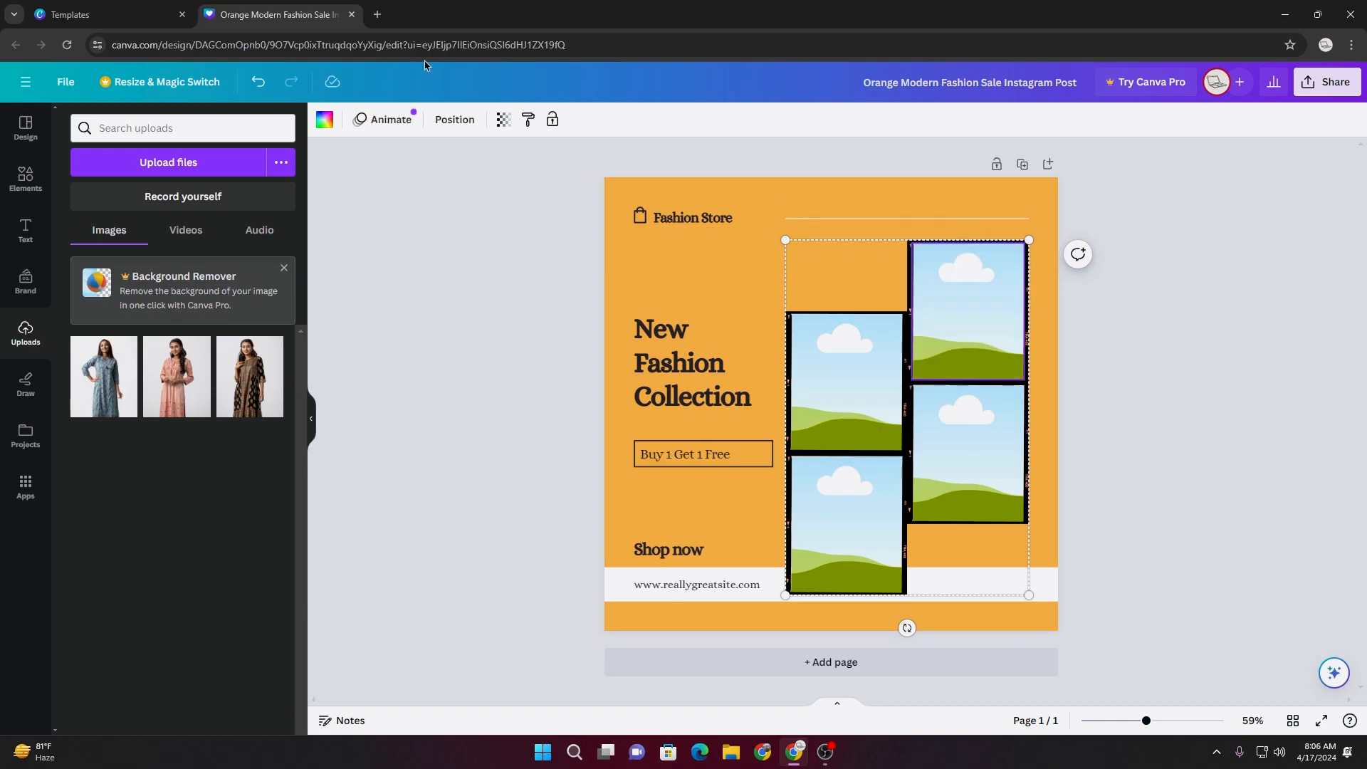
- Search Google for "le reve" in a new browser tab and open the sponsored Le Reve result on lerevecraze.com
{"action": "left_click", "coordinate": [378, 14]}
{"action": "type", "text": "lare"}
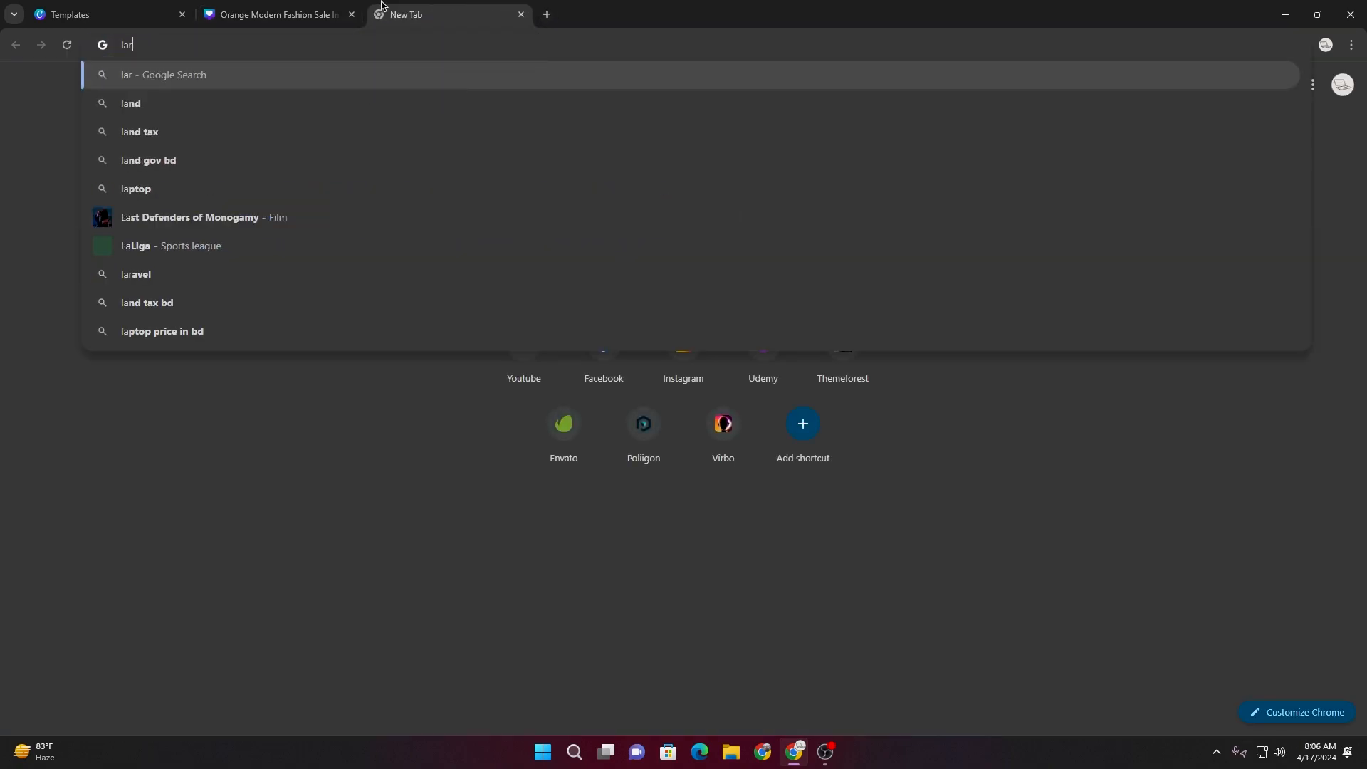
{"action": "key", "text": "Down"}
{"action": "key", "text": "Down"}
{"action": "key", "text": "Return"}
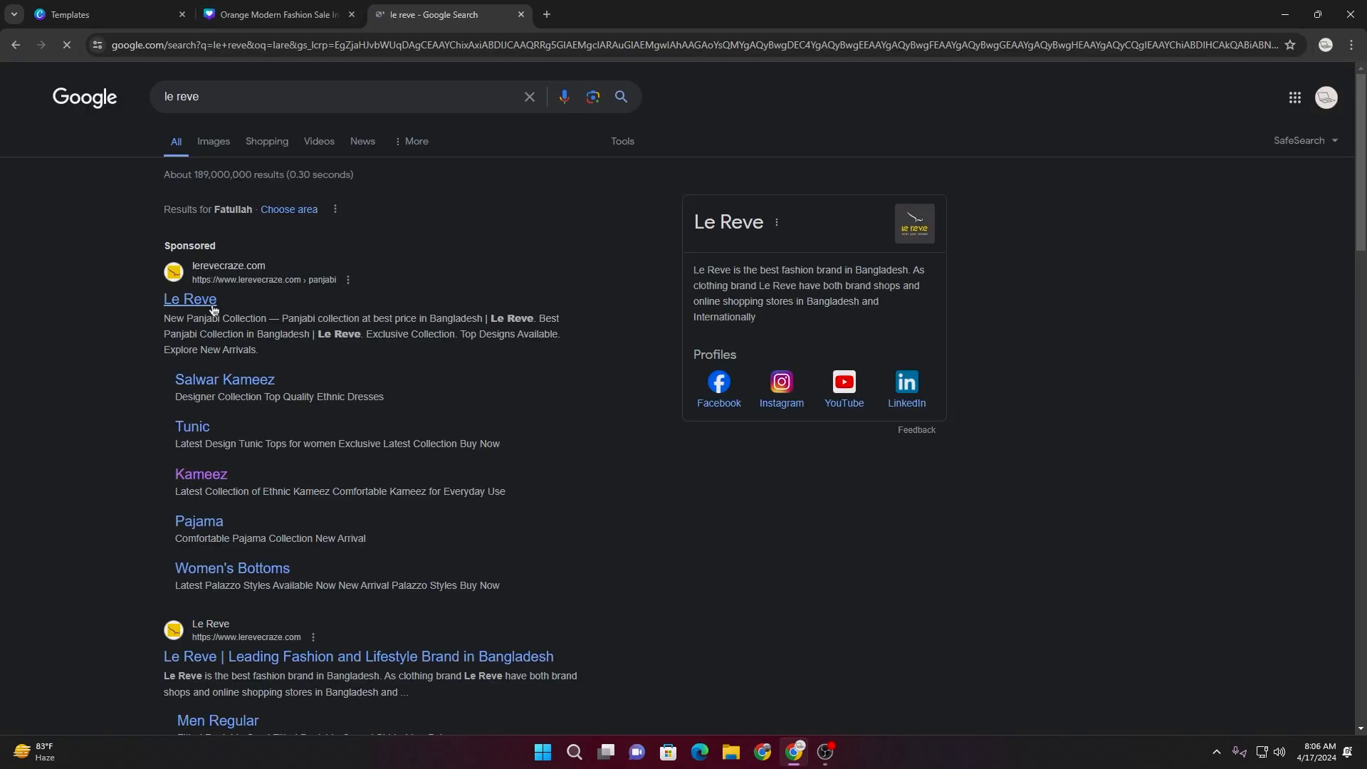
{"action": "left_click", "coordinate": [282, 292]}
- Go to the men's Formal Shirt category and open the white collarless Formal Shirt priced at 1,895
{"action": "mouse_move", "coordinate": [616, 127]}
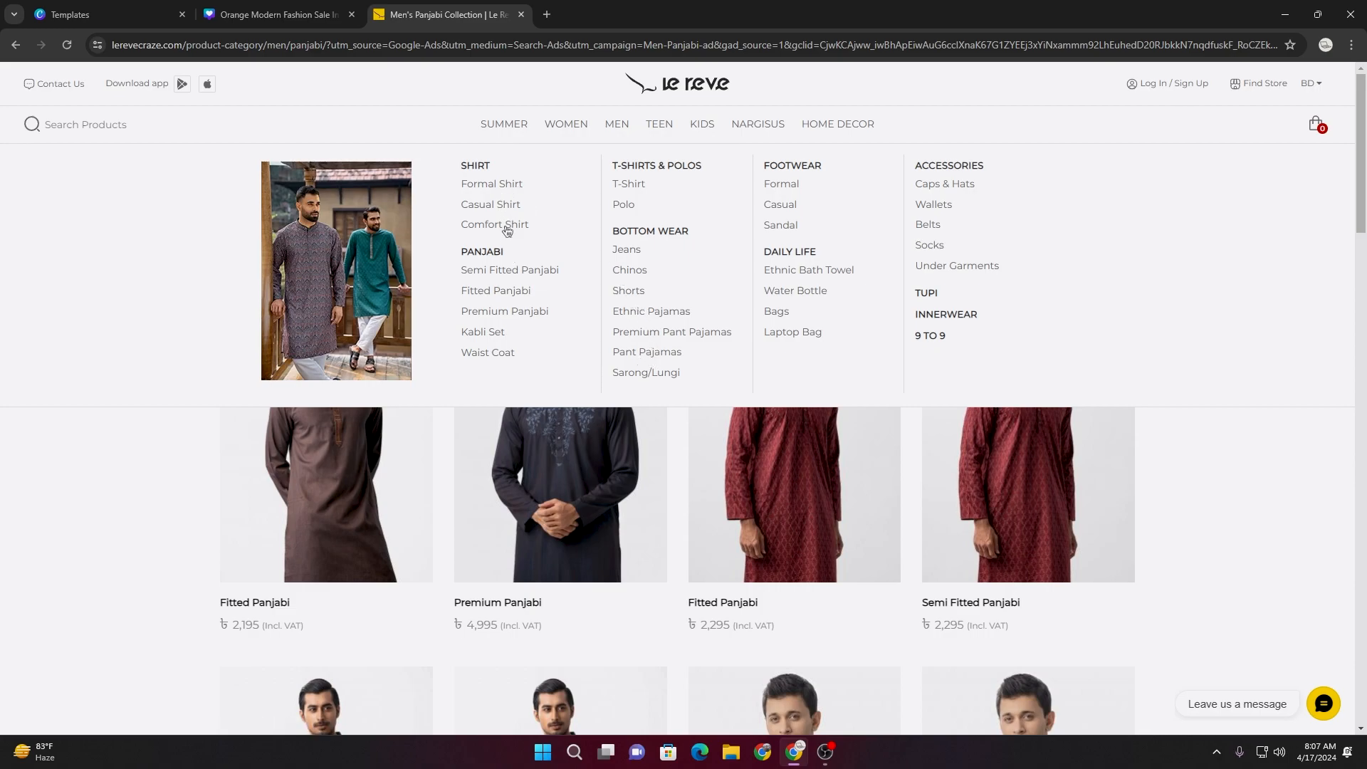
{"action": "left_click", "coordinate": [505, 186]}
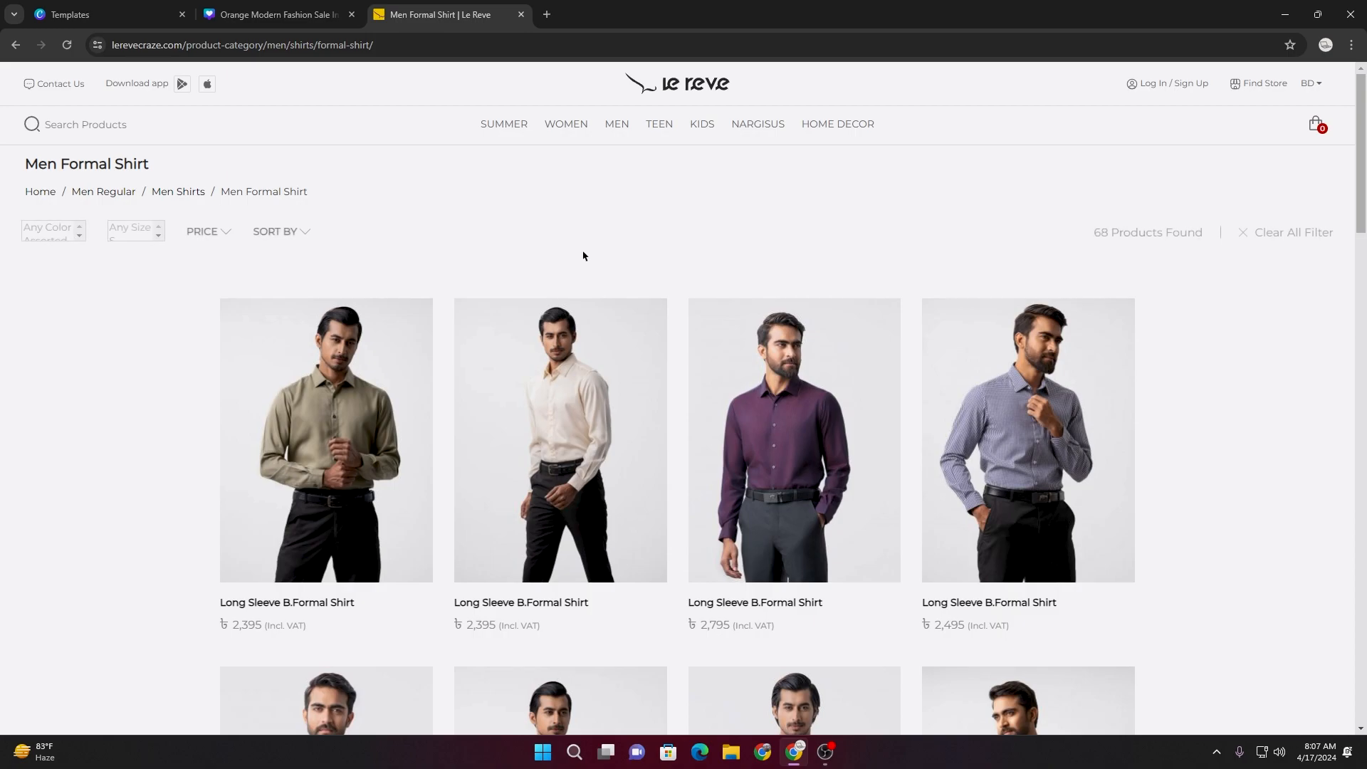
{"action": "scroll", "coordinate": [1338, 376], "scroll_direction": "down", "scroll_amount": 5}
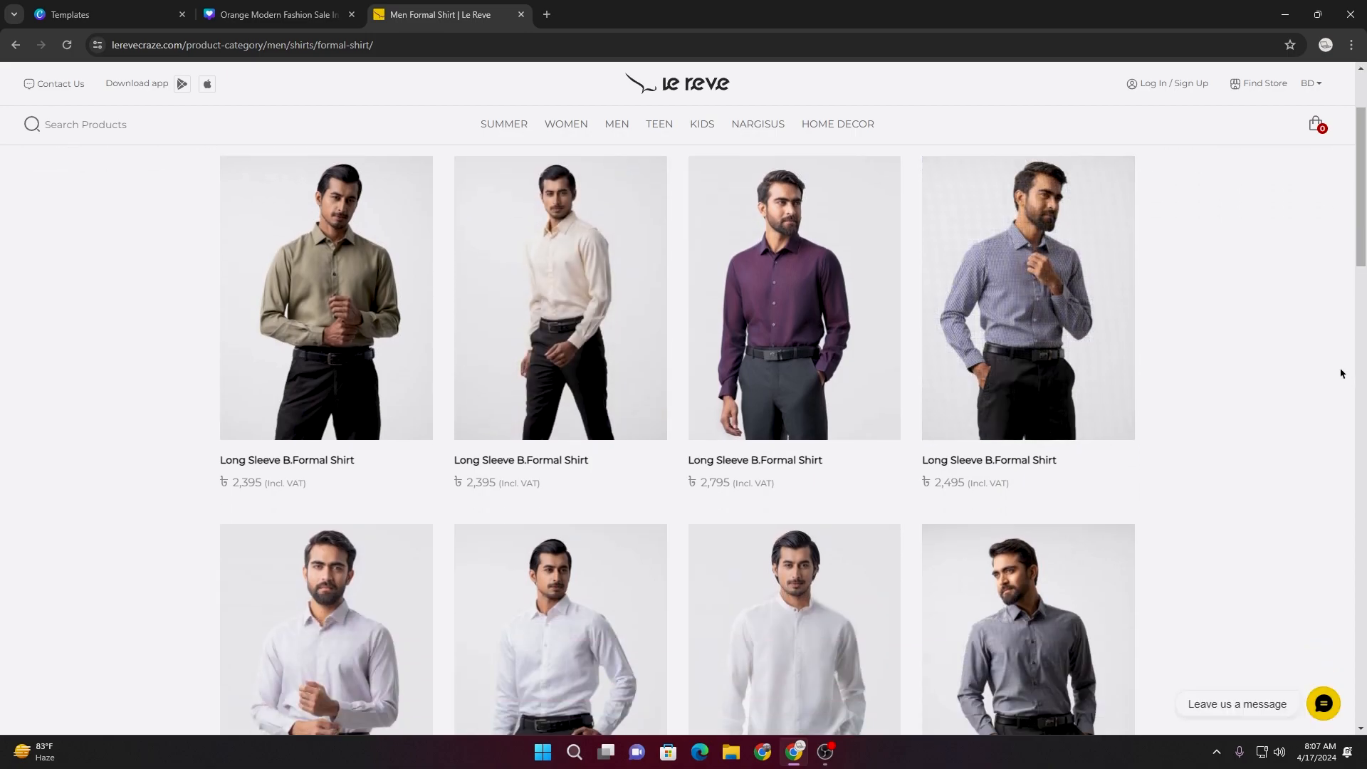
{"action": "scroll", "coordinate": [1314, 404], "scroll_direction": "down", "scroll_amount": 2}
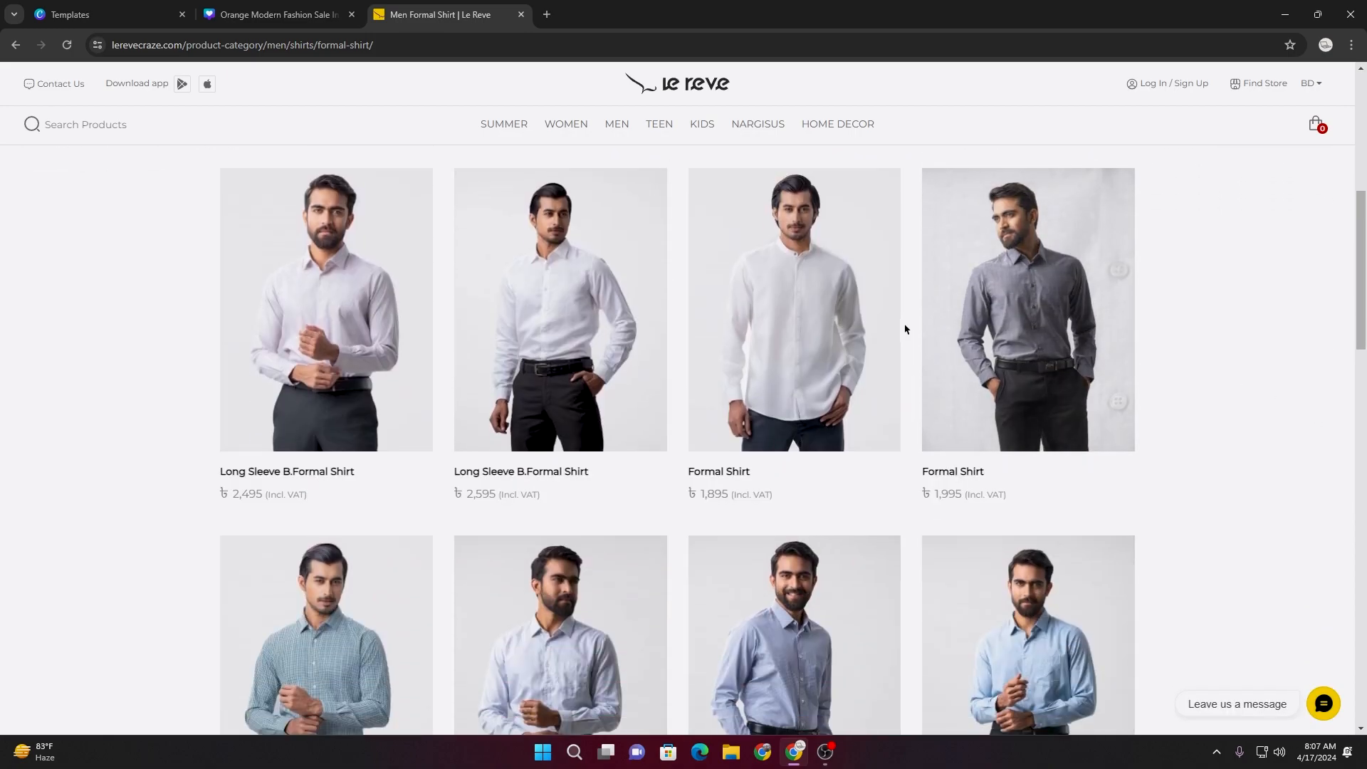
{"action": "left_click", "coordinate": [826, 336]}
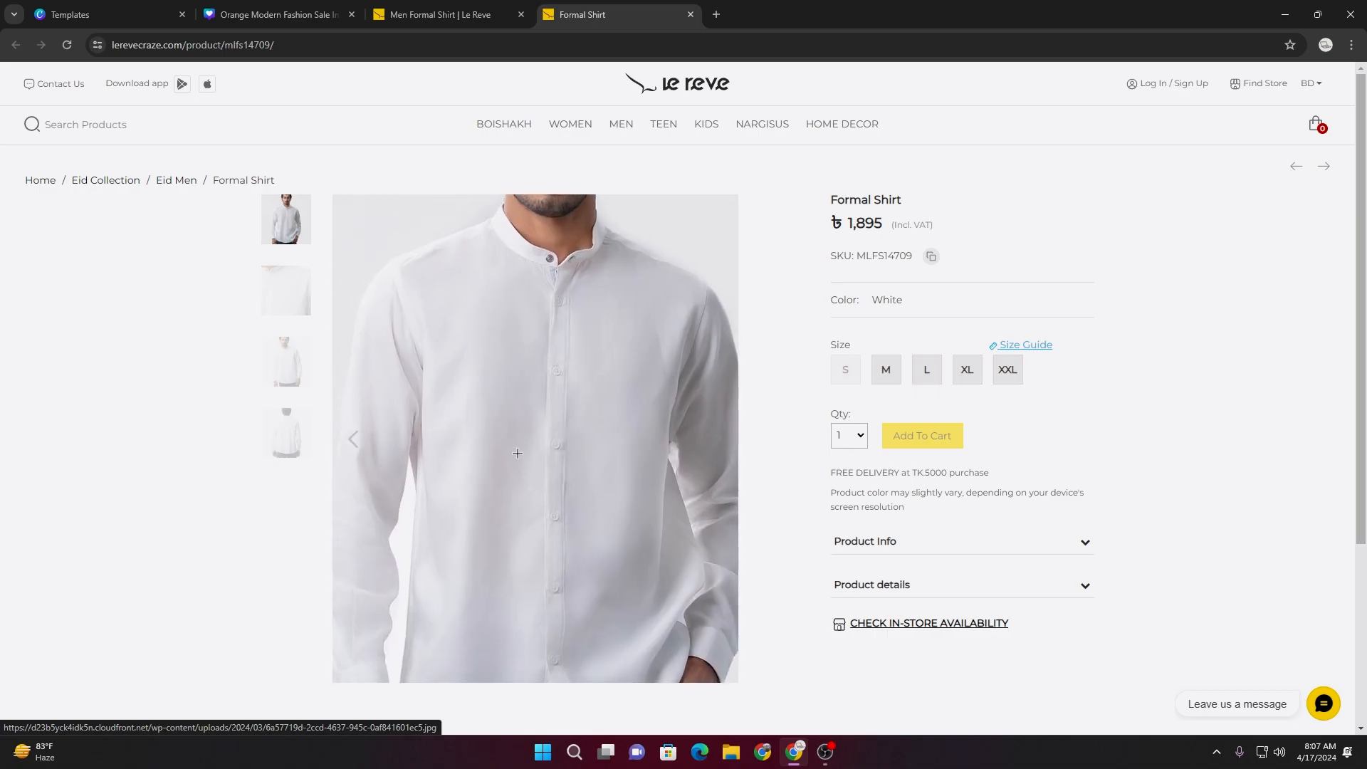
- Save the white formal shirt's product image to the Downloads folder under its suggested file name
{"action": "right_click", "coordinate": [513, 471]}
{"action": "left_click", "coordinate": [570, 345]}
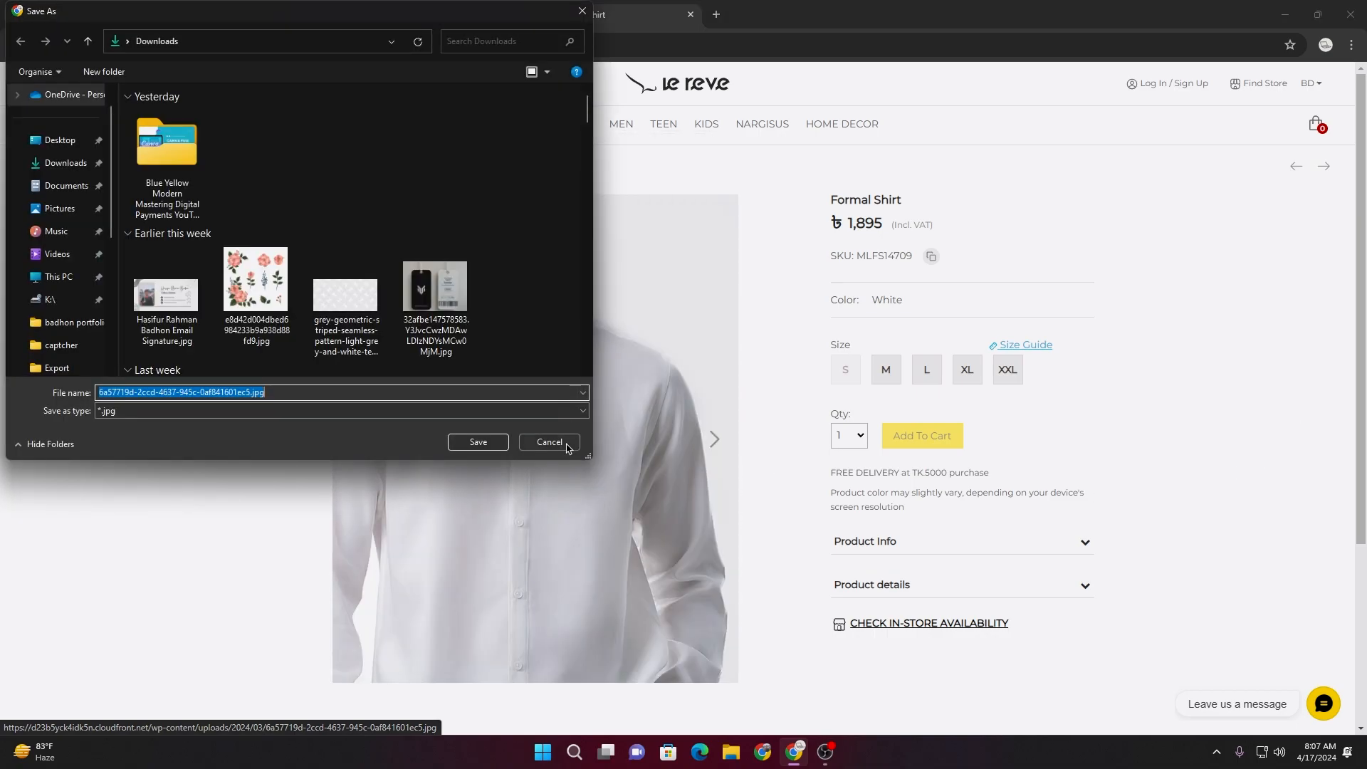
{"action": "left_click", "coordinate": [490, 449]}
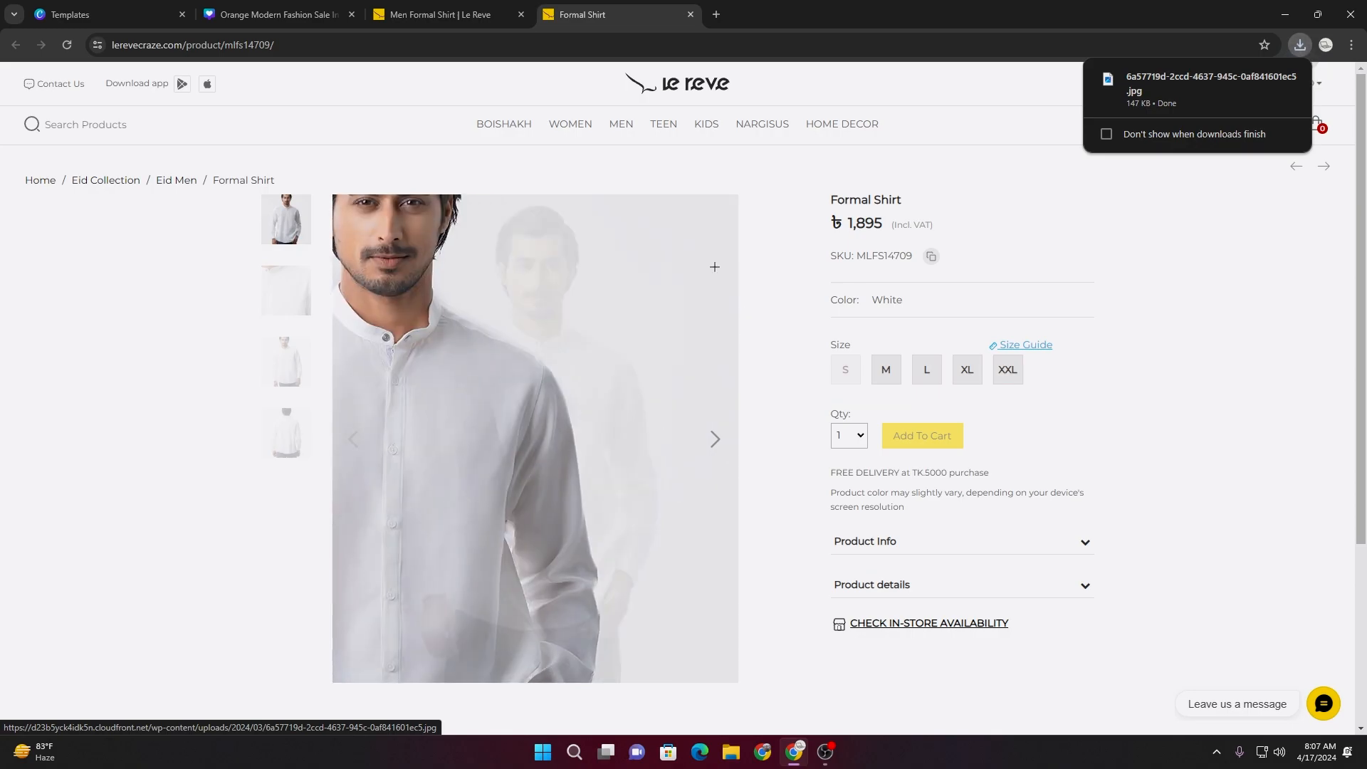
- Return to the Men Formal Shirt listing and browse the products for another suitable model photo
{"action": "left_click", "coordinate": [438, 14]}
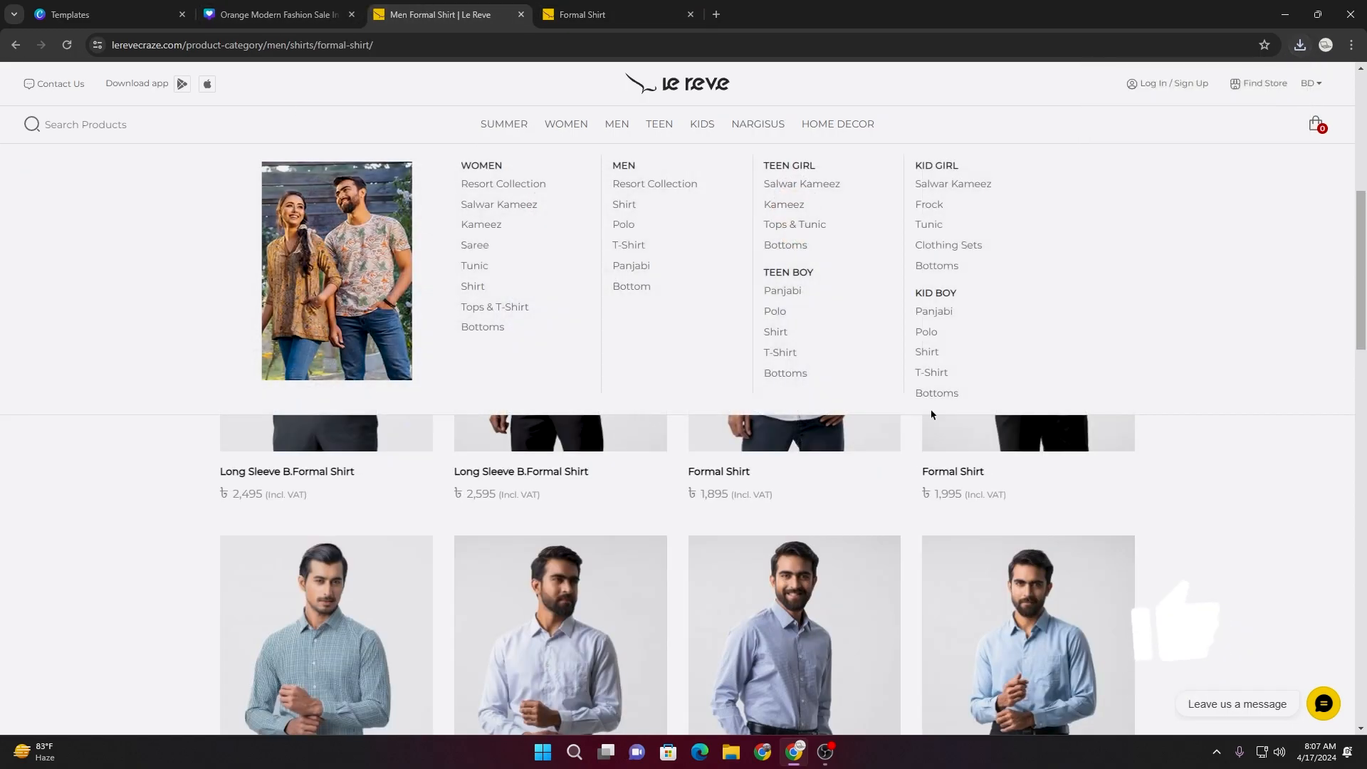
{"action": "scroll", "coordinate": [1321, 467], "scroll_direction": "down", "scroll_amount": 2}
{"action": "scroll", "coordinate": [1317, 467], "scroll_direction": "down", "scroll_amount": 6}
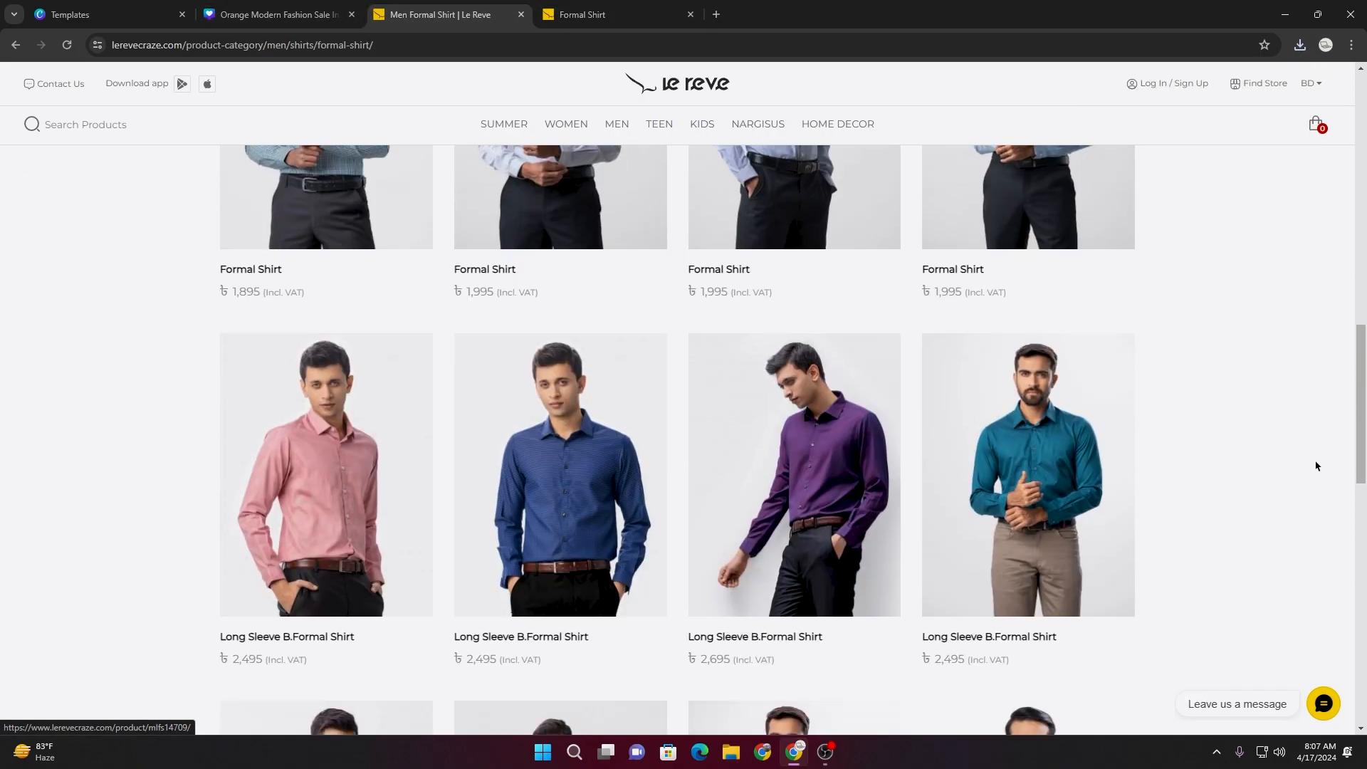
{"action": "scroll", "coordinate": [1317, 467], "scroll_direction": "down", "scroll_amount": 1}
{"action": "scroll", "coordinate": [1317, 466], "scroll_direction": "down", "scroll_amount": 9}
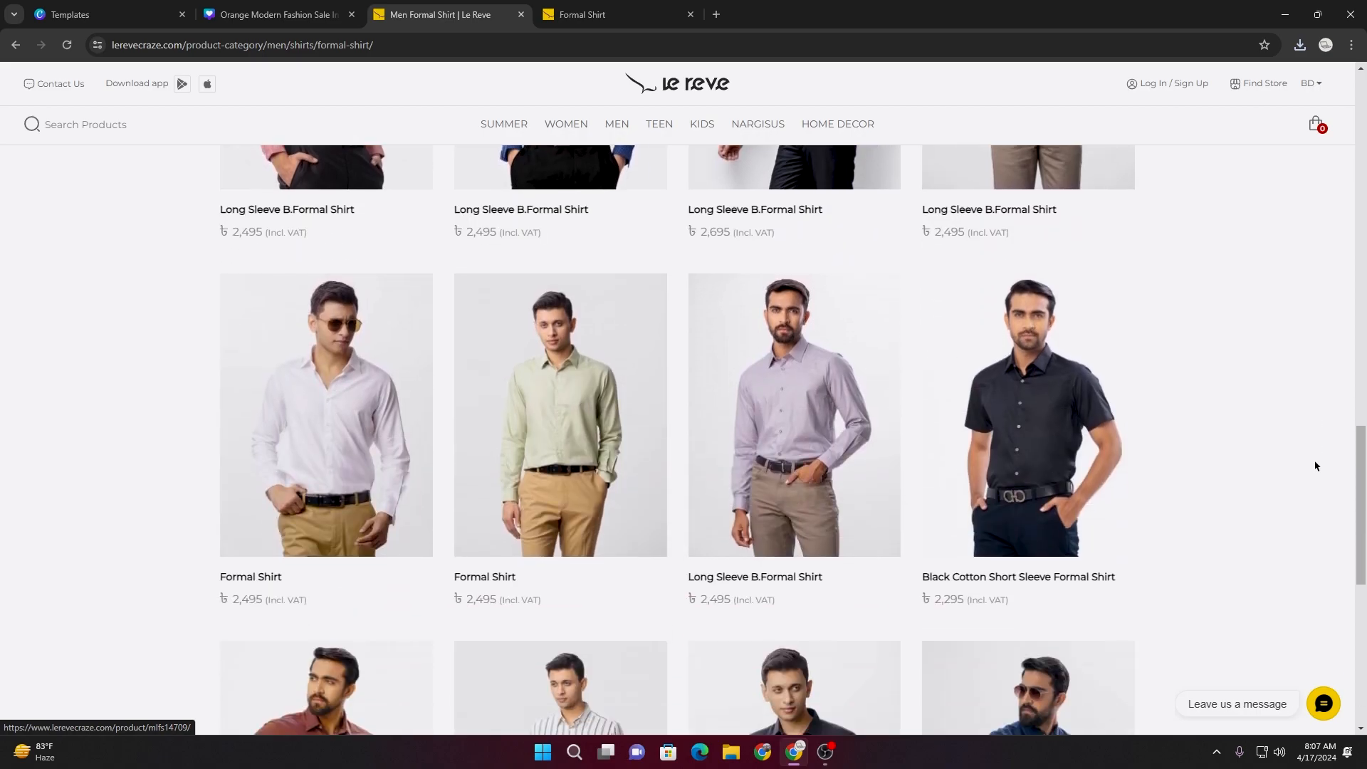
{"action": "scroll", "coordinate": [1315, 466], "scroll_direction": "down", "scroll_amount": 7}
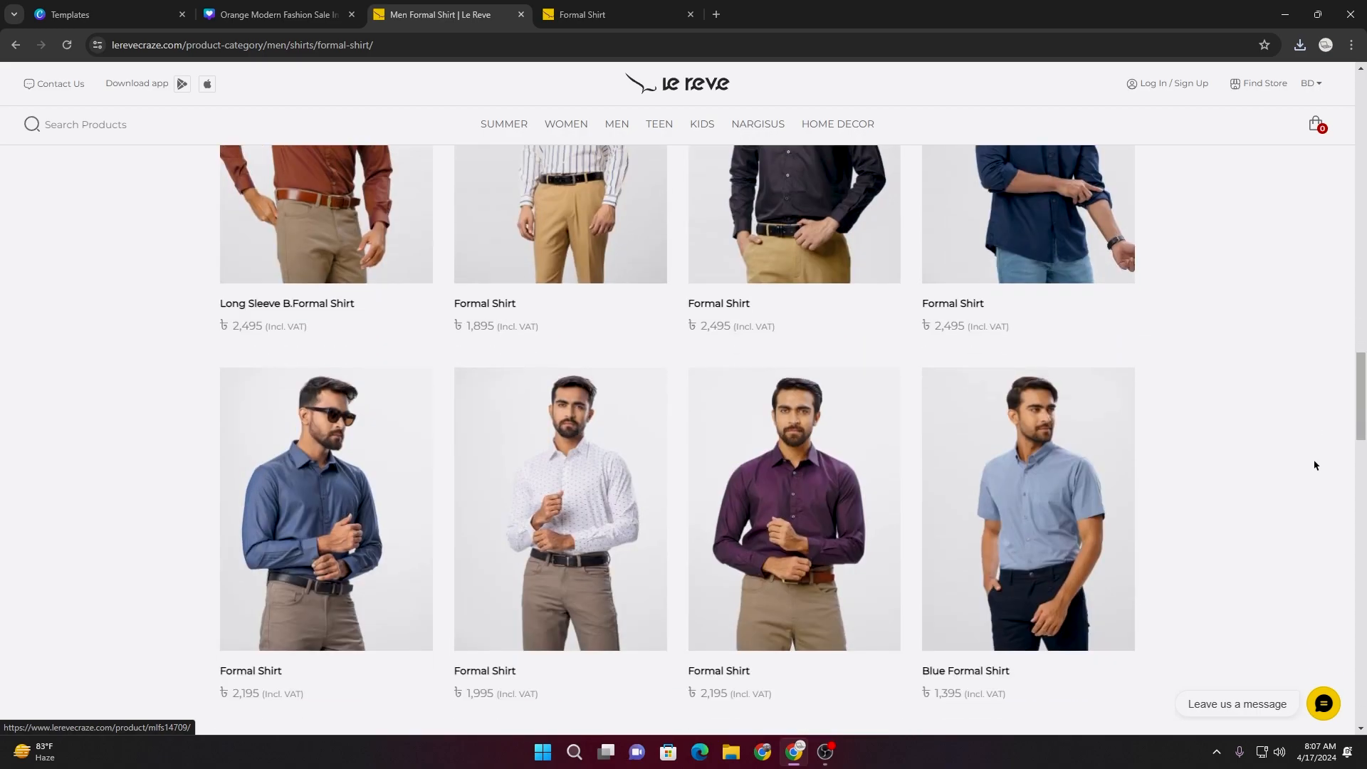
{"action": "scroll", "coordinate": [1316, 464], "scroll_direction": "down", "scroll_amount": 6}
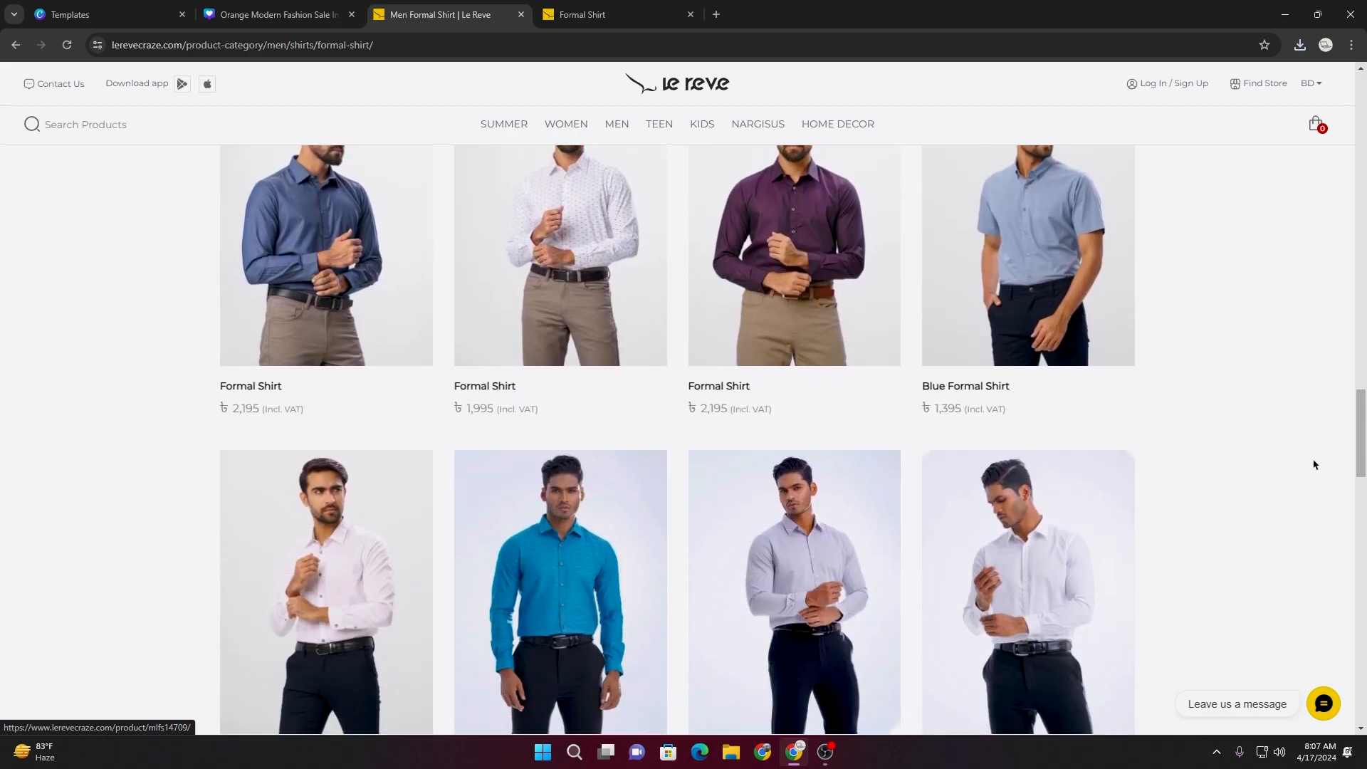
{"action": "scroll", "coordinate": [1316, 464], "scroll_direction": "down", "scroll_amount": 7}
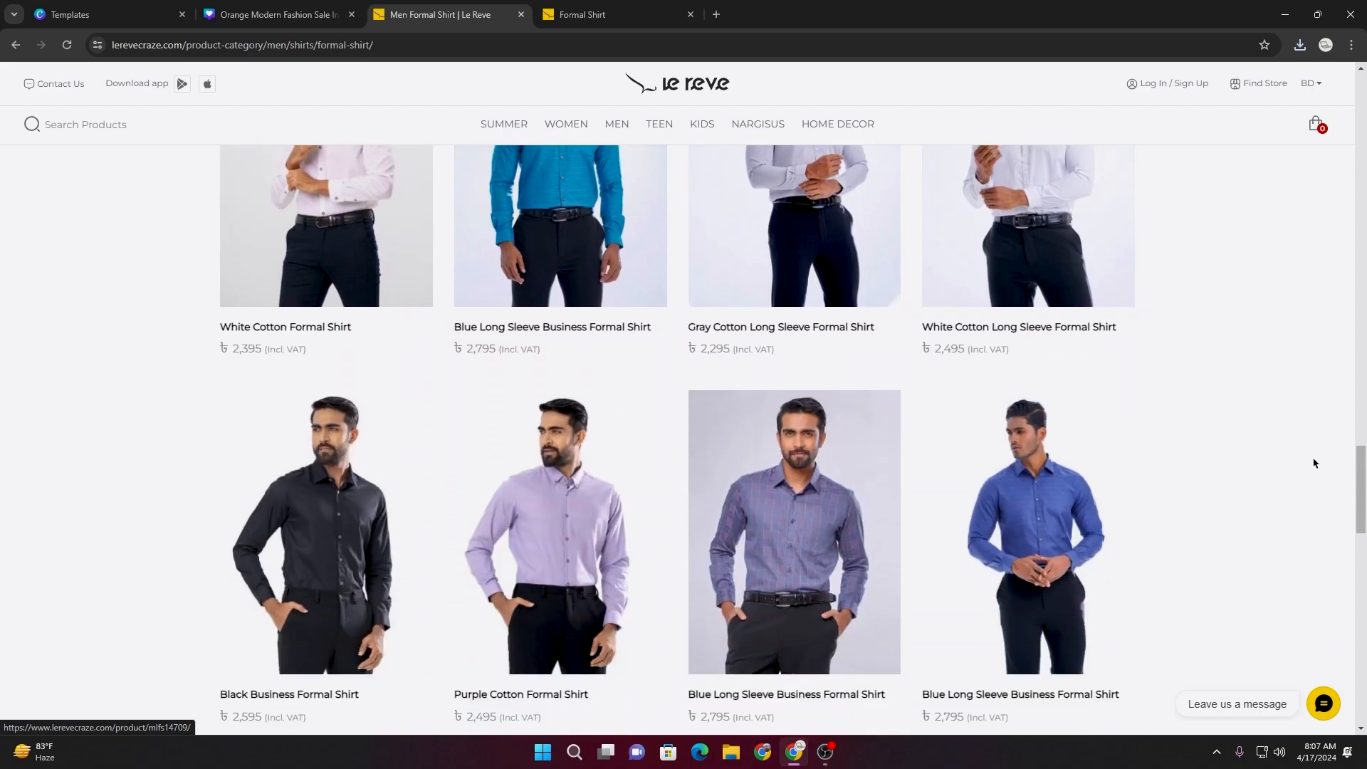
{"action": "scroll", "coordinate": [1315, 464], "scroll_direction": "down", "scroll_amount": 8}
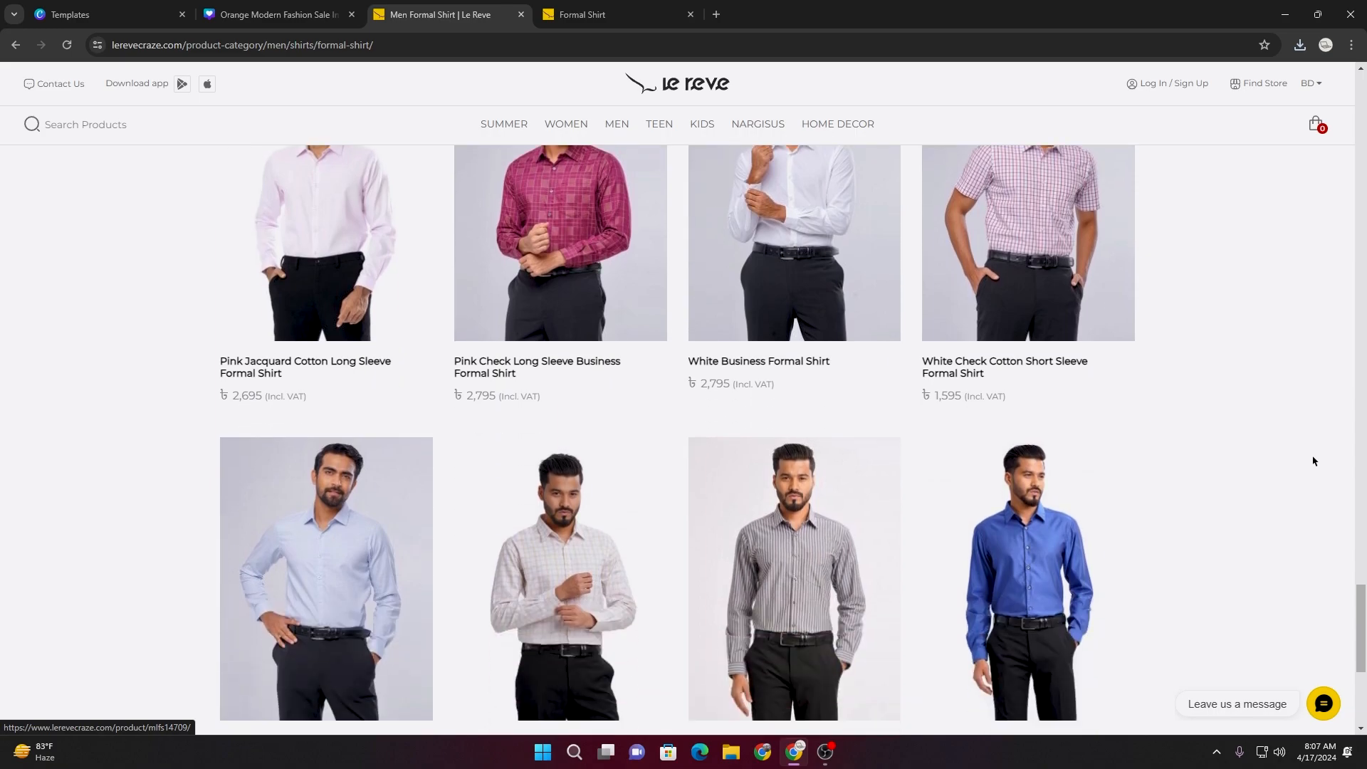
{"action": "scroll", "coordinate": [1265, 469], "scroll_direction": "up", "scroll_amount": 20}
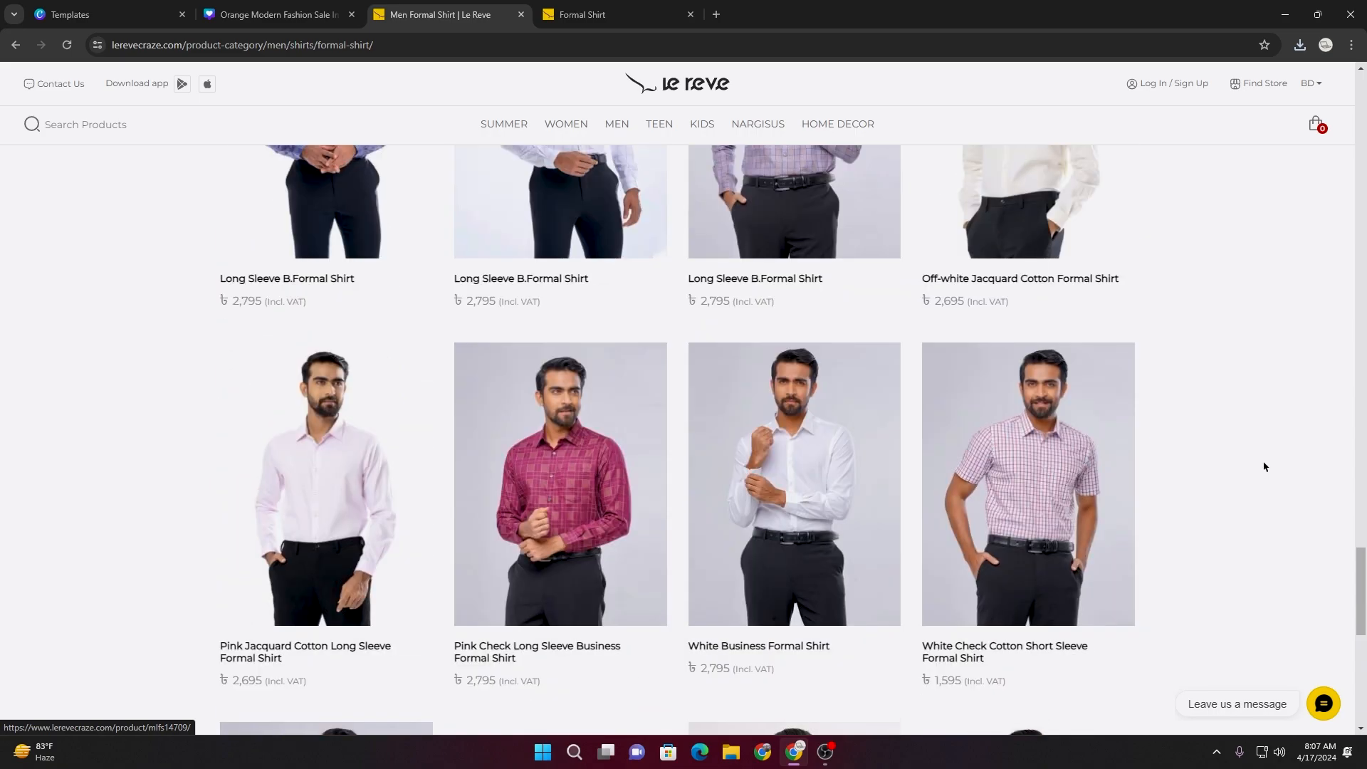
{"action": "scroll", "coordinate": [1266, 467], "scroll_direction": "up", "scroll_amount": 2}
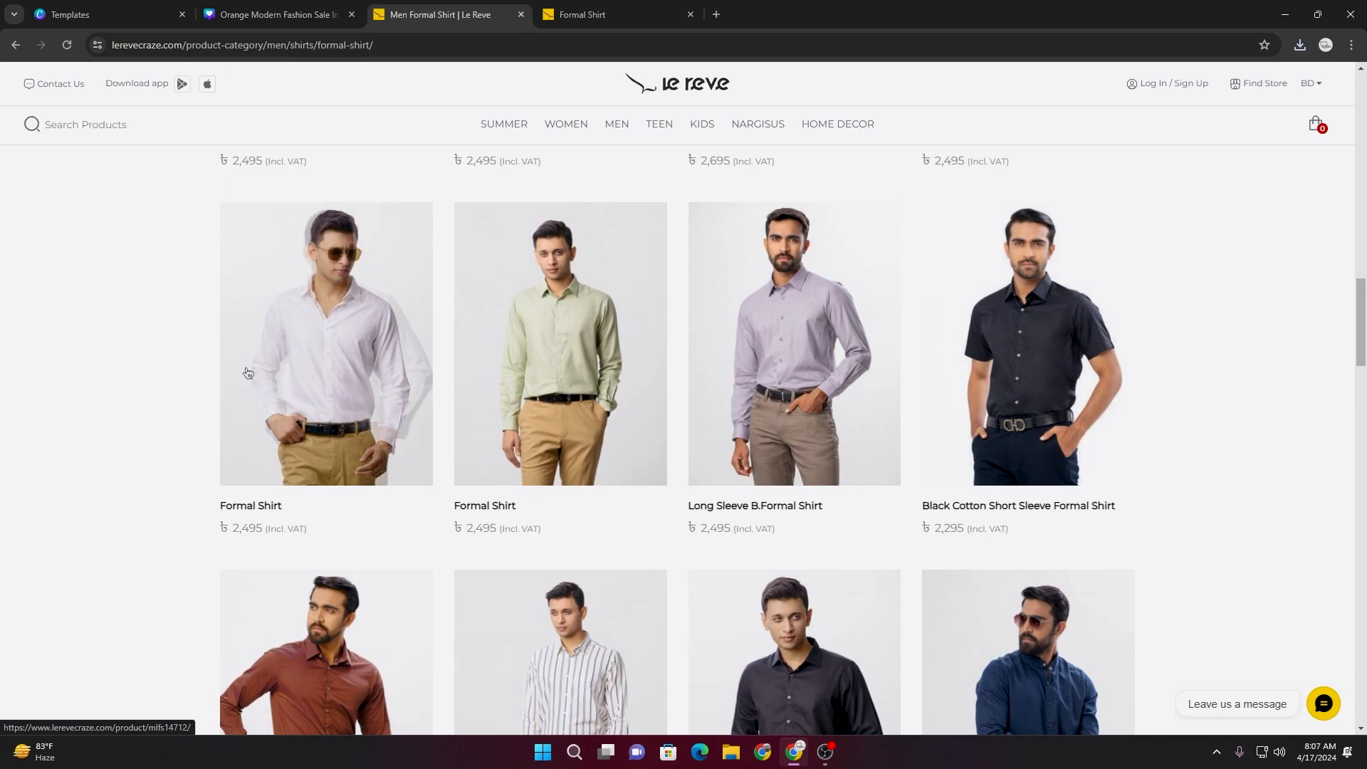
- Open the white Formal Shirt priced at 2,495 with the model in sunglasses and save its product image to Downloads
{"action": "left_click", "coordinate": [277, 362]}
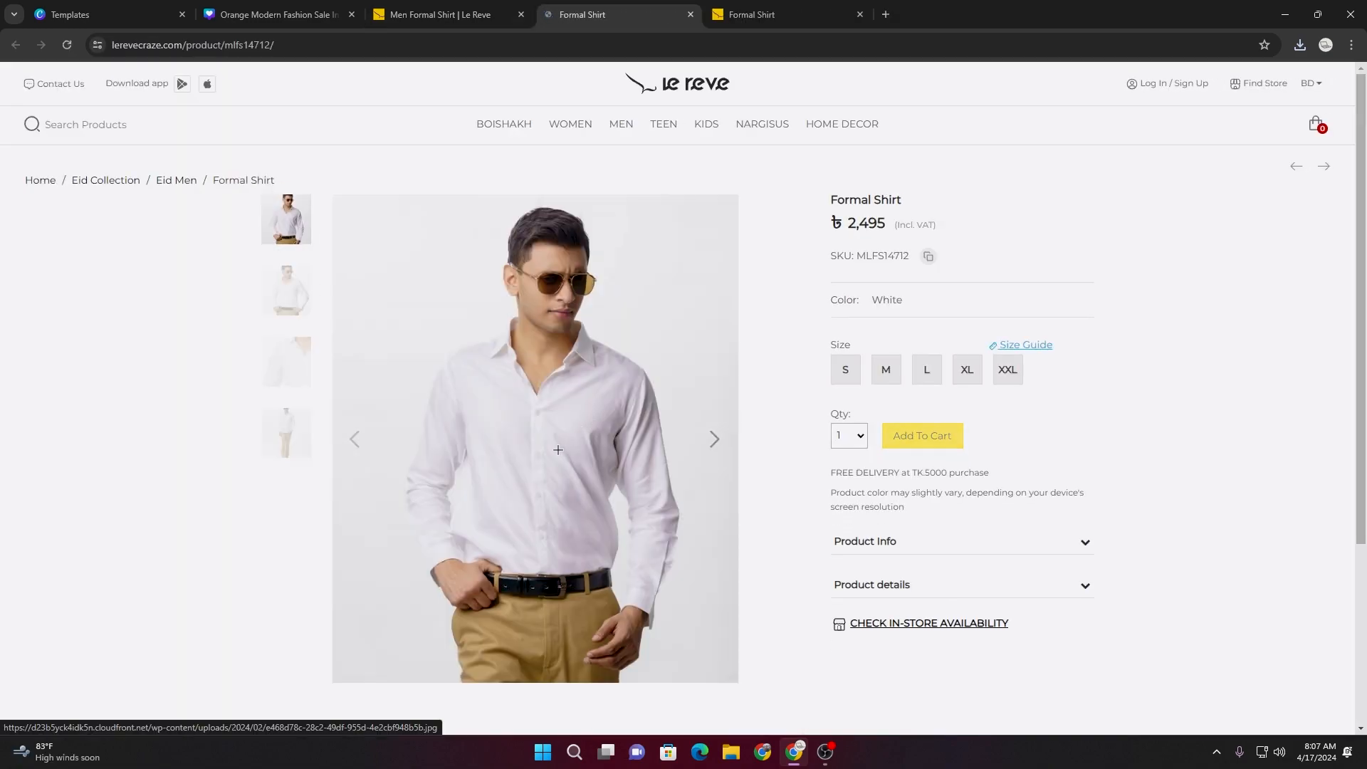
{"action": "right_click", "coordinate": [555, 449]}
{"action": "left_click", "coordinate": [618, 343]}
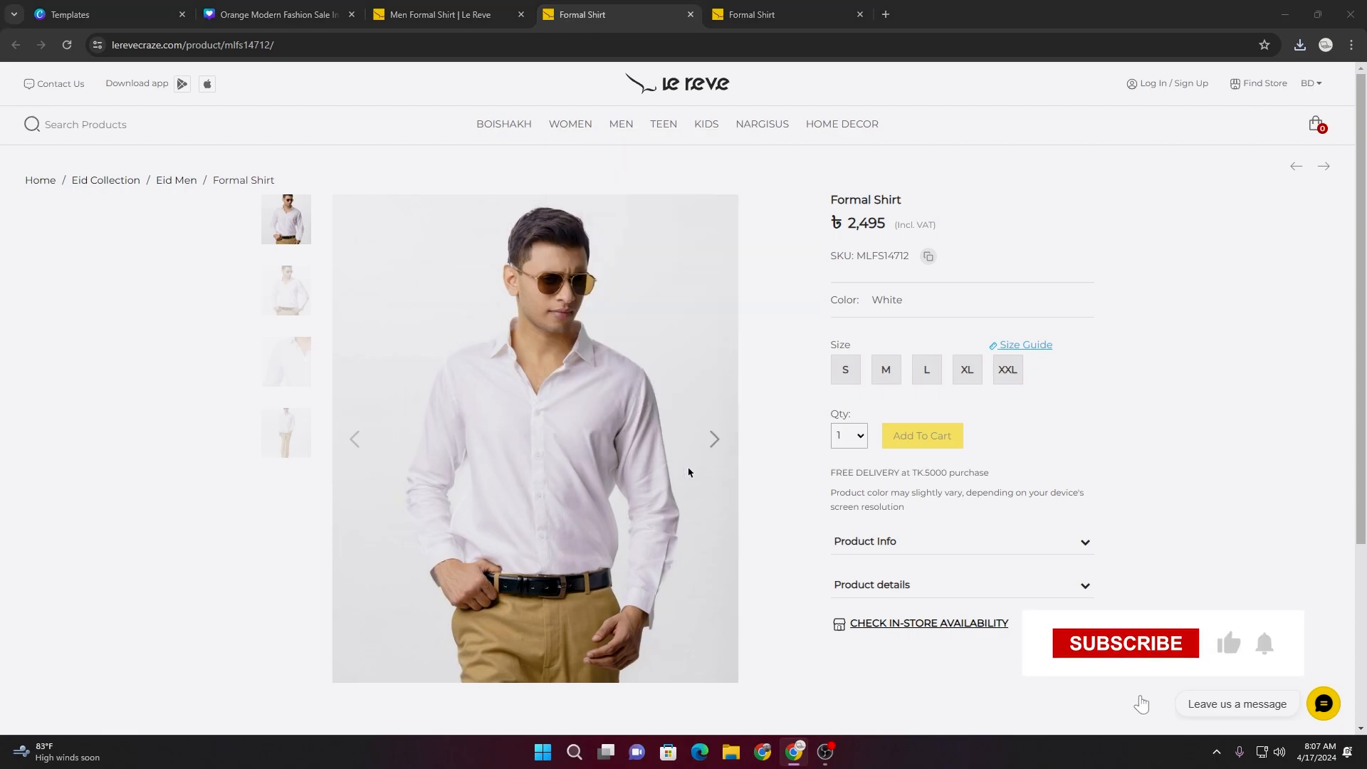
{"action": "left_click", "coordinate": [470, 443]}
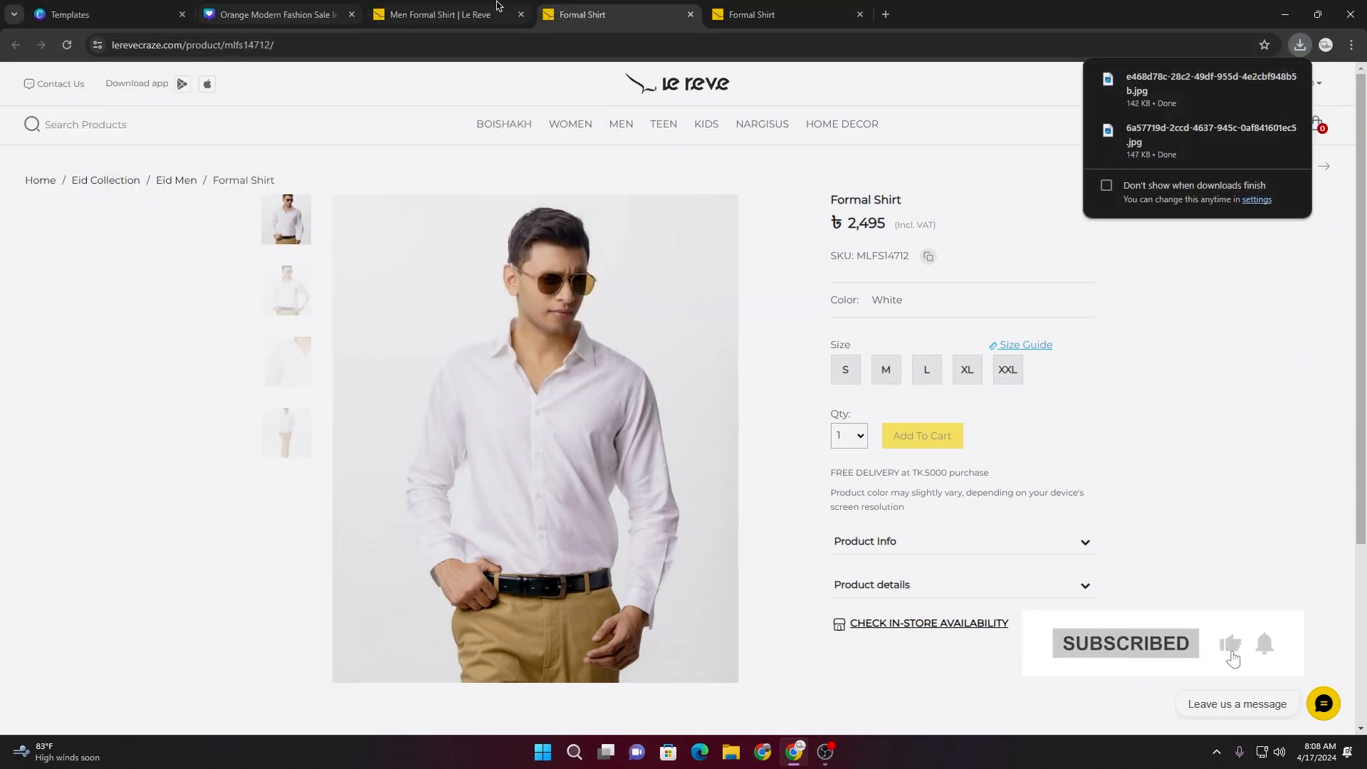
- Return to the Men Formal Shirt listing, open the navy blue Formal Shirt priced at 2,495 and save its image to Downloads
{"action": "left_click", "coordinate": [442, 14]}
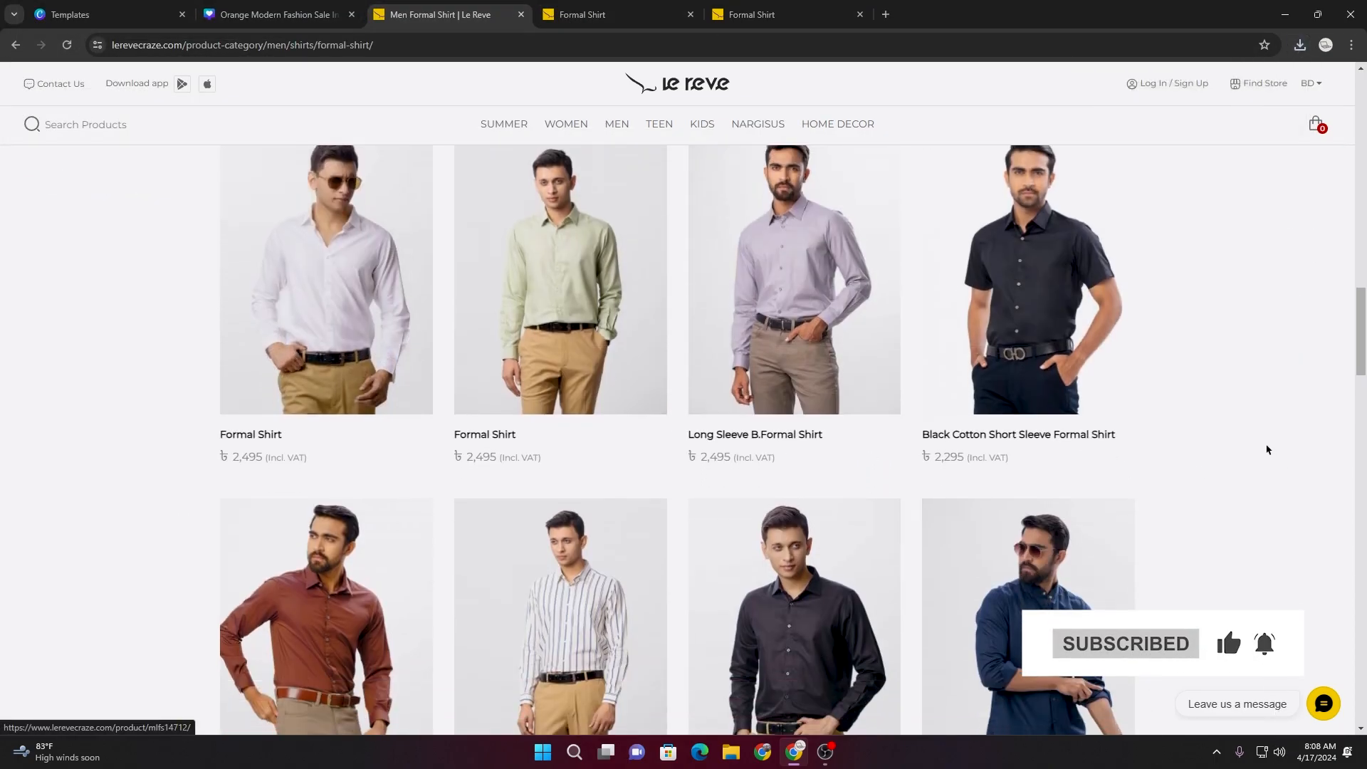
{"action": "scroll", "coordinate": [1267, 448], "scroll_direction": "down", "scroll_amount": 3}
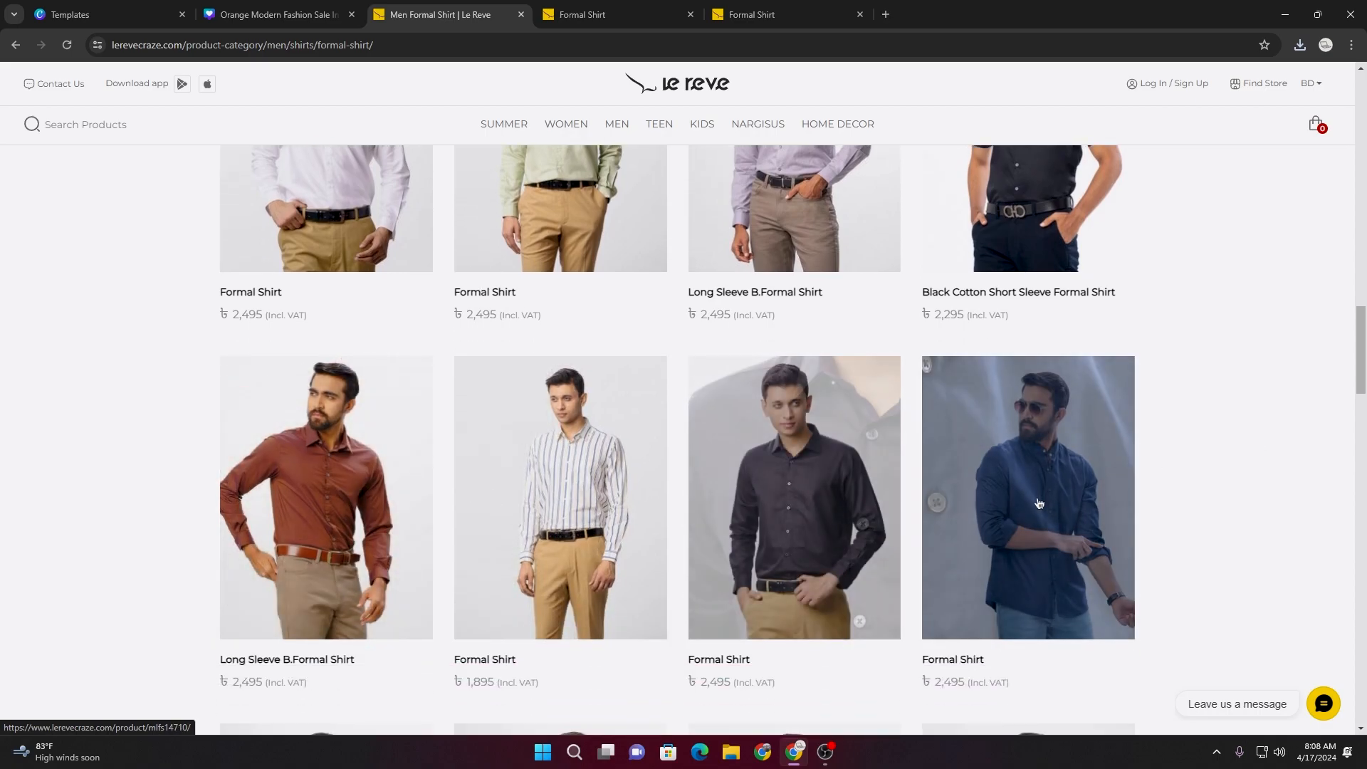
{"action": "left_click", "coordinate": [1039, 503]}
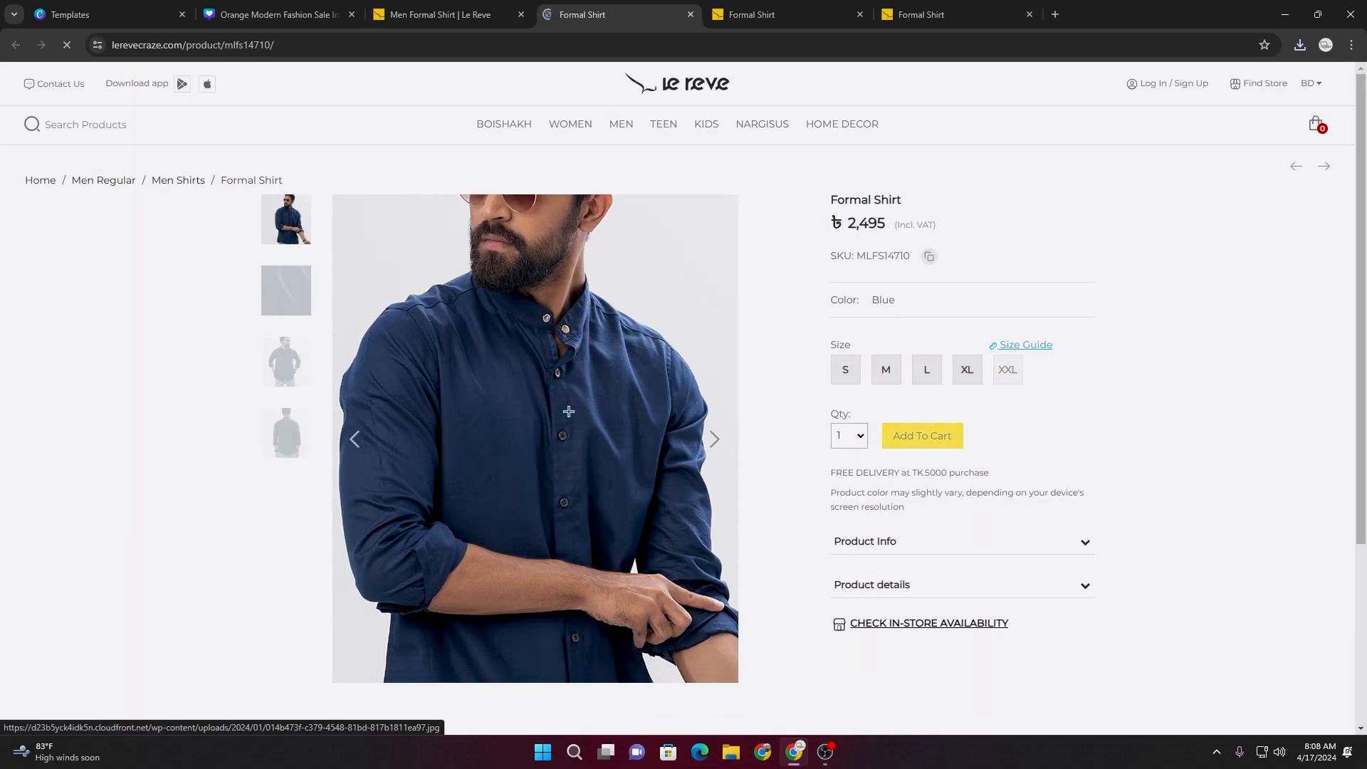
{"action": "right_click", "coordinate": [537, 411]}
{"action": "left_click", "coordinate": [610, 306]}
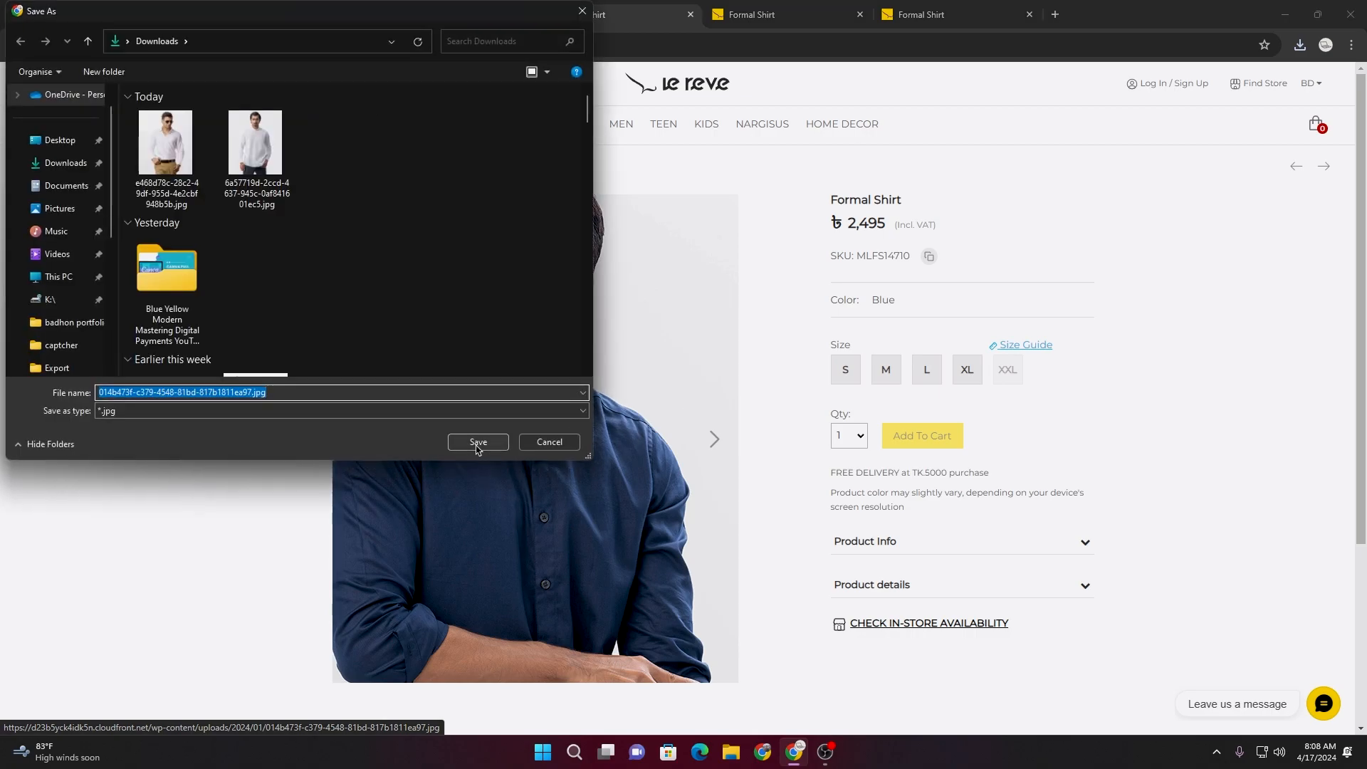
{"action": "left_click", "coordinate": [475, 439]}
- From the Men Formal Shirt listing, open the blue Formal Shirt priced at 2,195 and save its product image to Downloads
{"action": "left_click", "coordinate": [278, 14]}
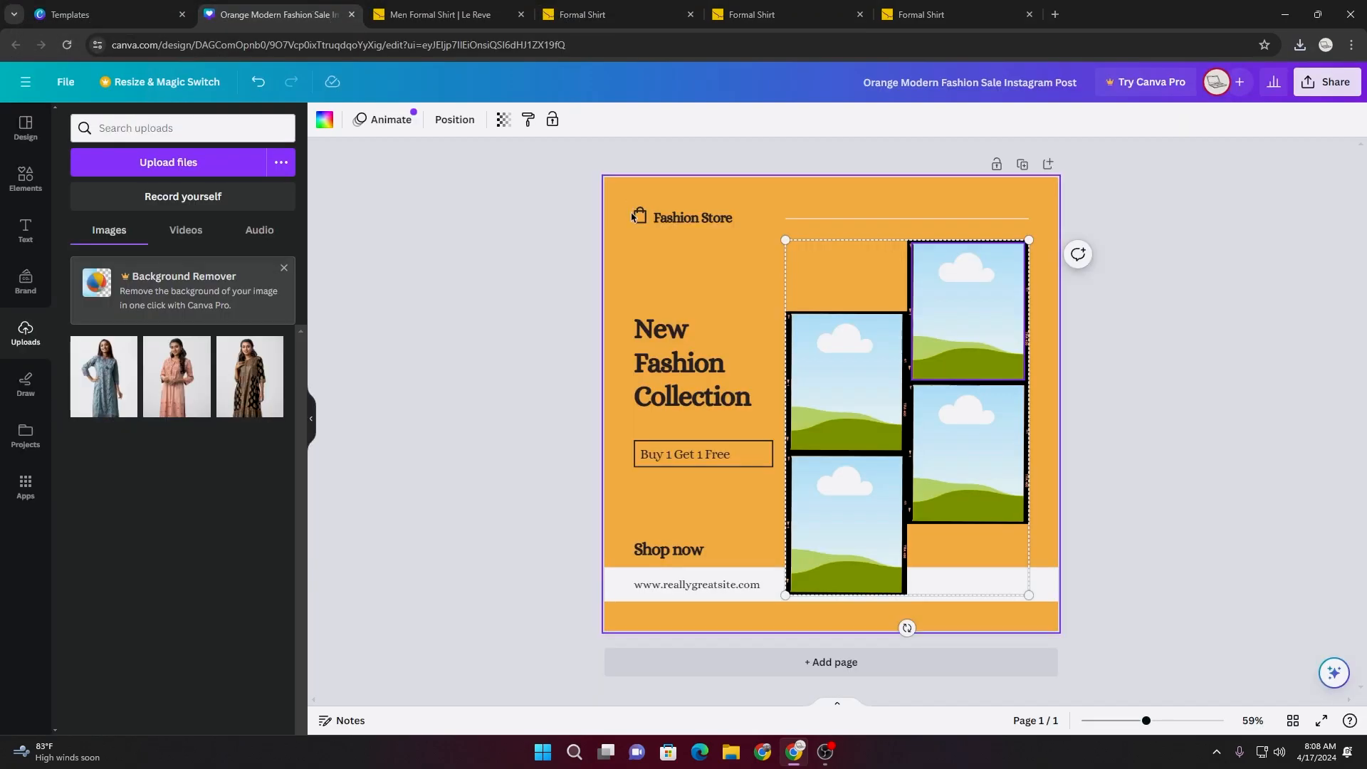
{"action": "left_click", "coordinate": [466, 4]}
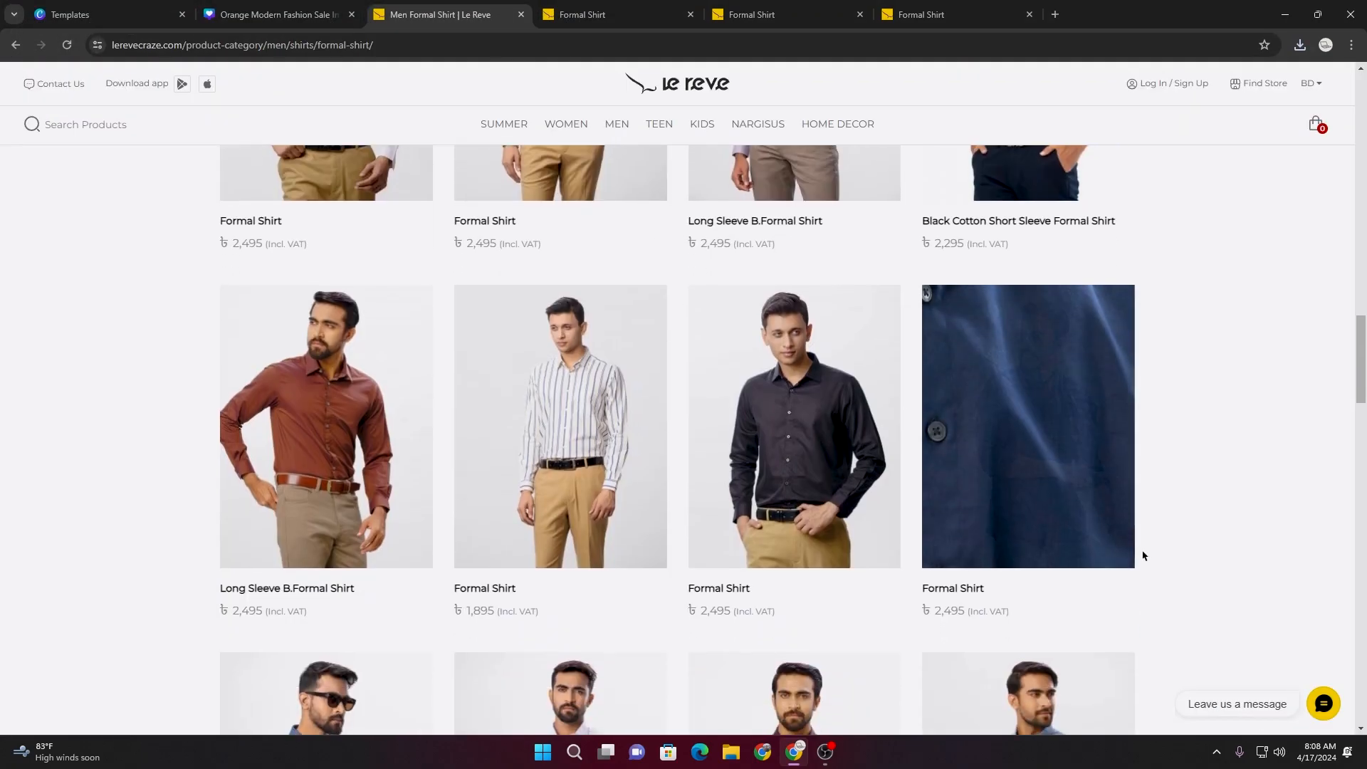
{"action": "scroll", "coordinate": [1165, 562], "scroll_direction": "down", "scroll_amount": 4}
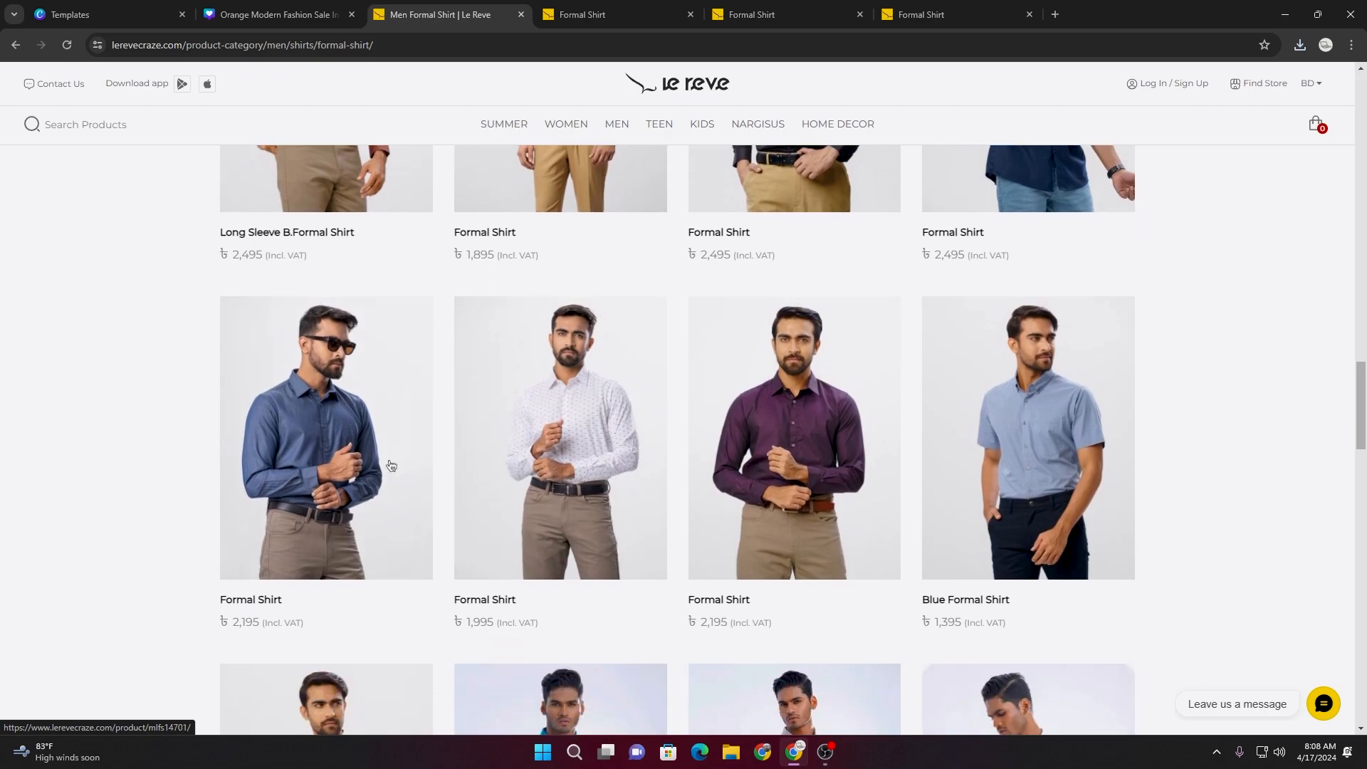
{"action": "left_click", "coordinate": [388, 464]}
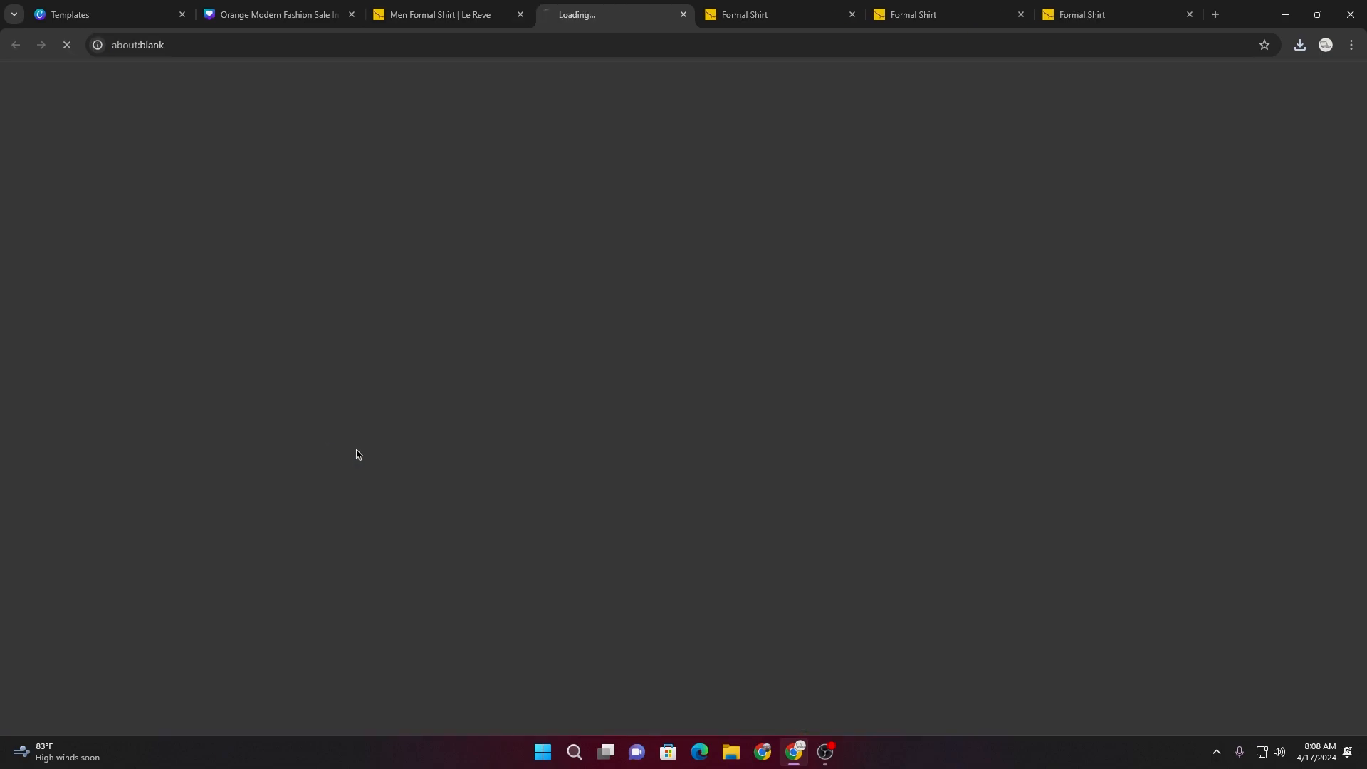
{"action": "right_click", "coordinate": [556, 467]}
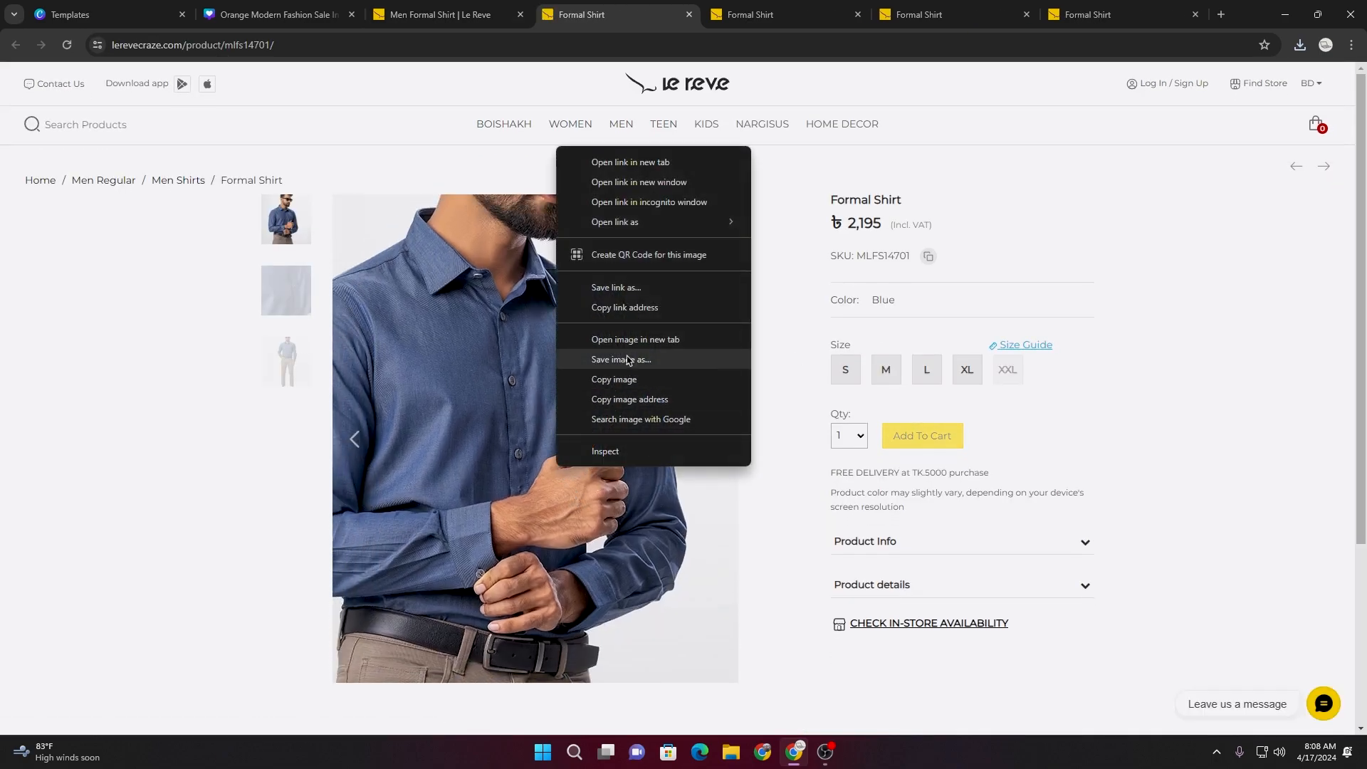
{"action": "left_click", "coordinate": [627, 372]}
{"action": "left_click", "coordinate": [471, 445]}
- Switch to the Canva design and upload the four newly saved shirt images from the Downloads folder
{"action": "left_click", "coordinate": [441, 14]}
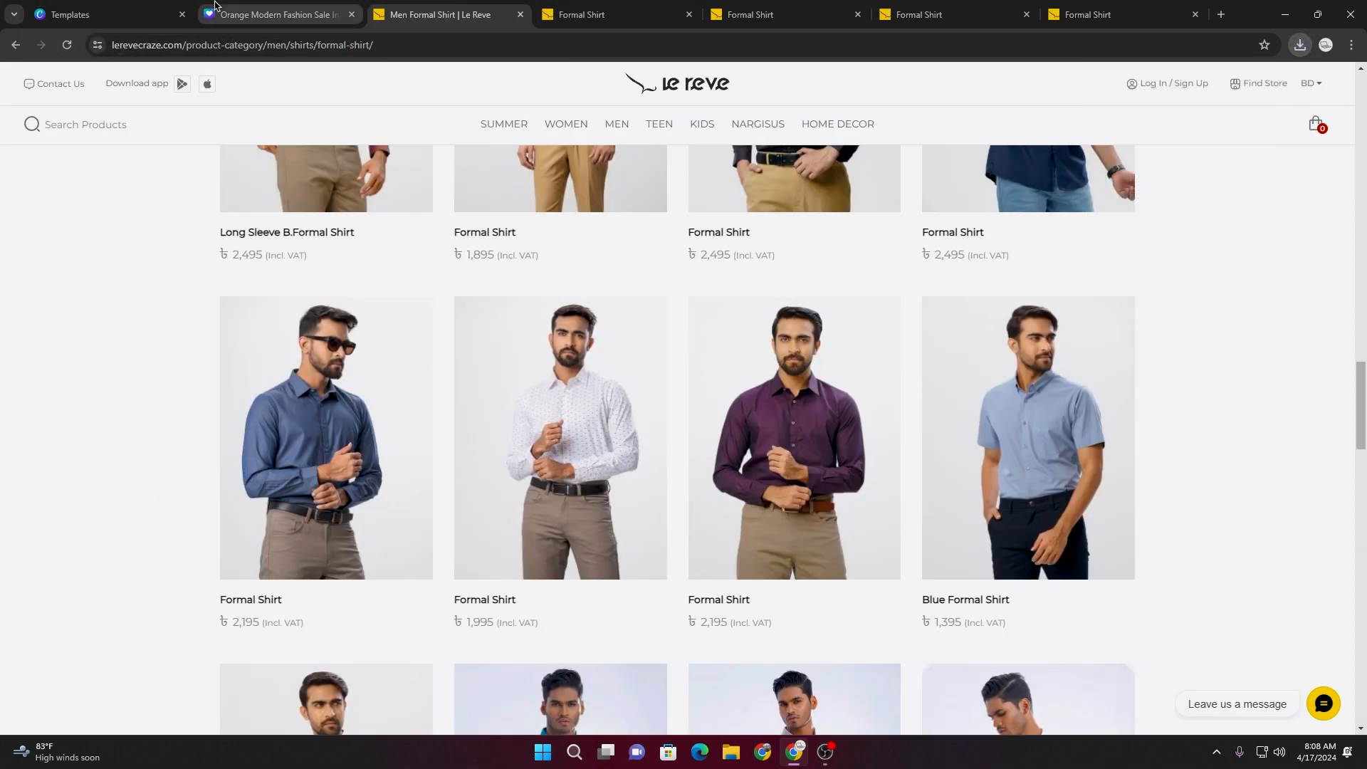
{"action": "left_click", "coordinate": [215, 5]}
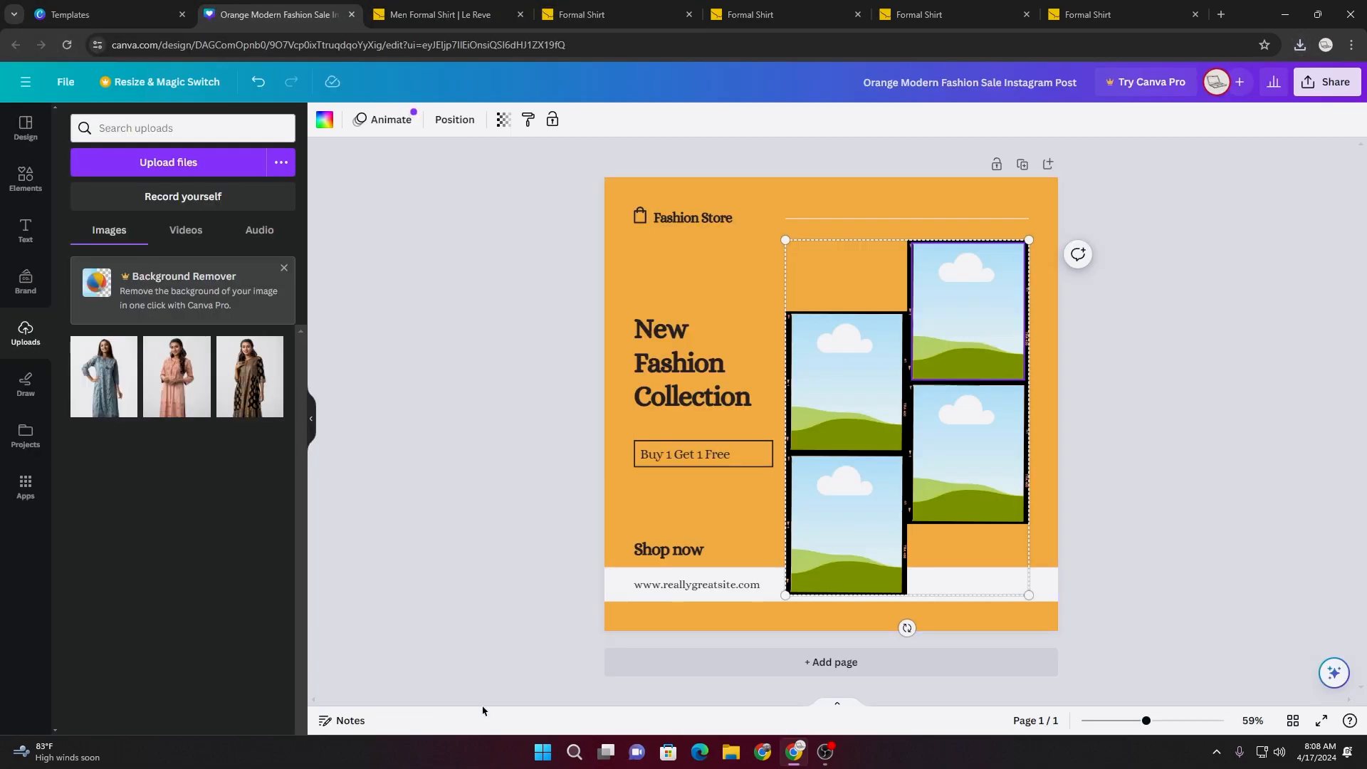
{"action": "left_click", "coordinate": [725, 755]}
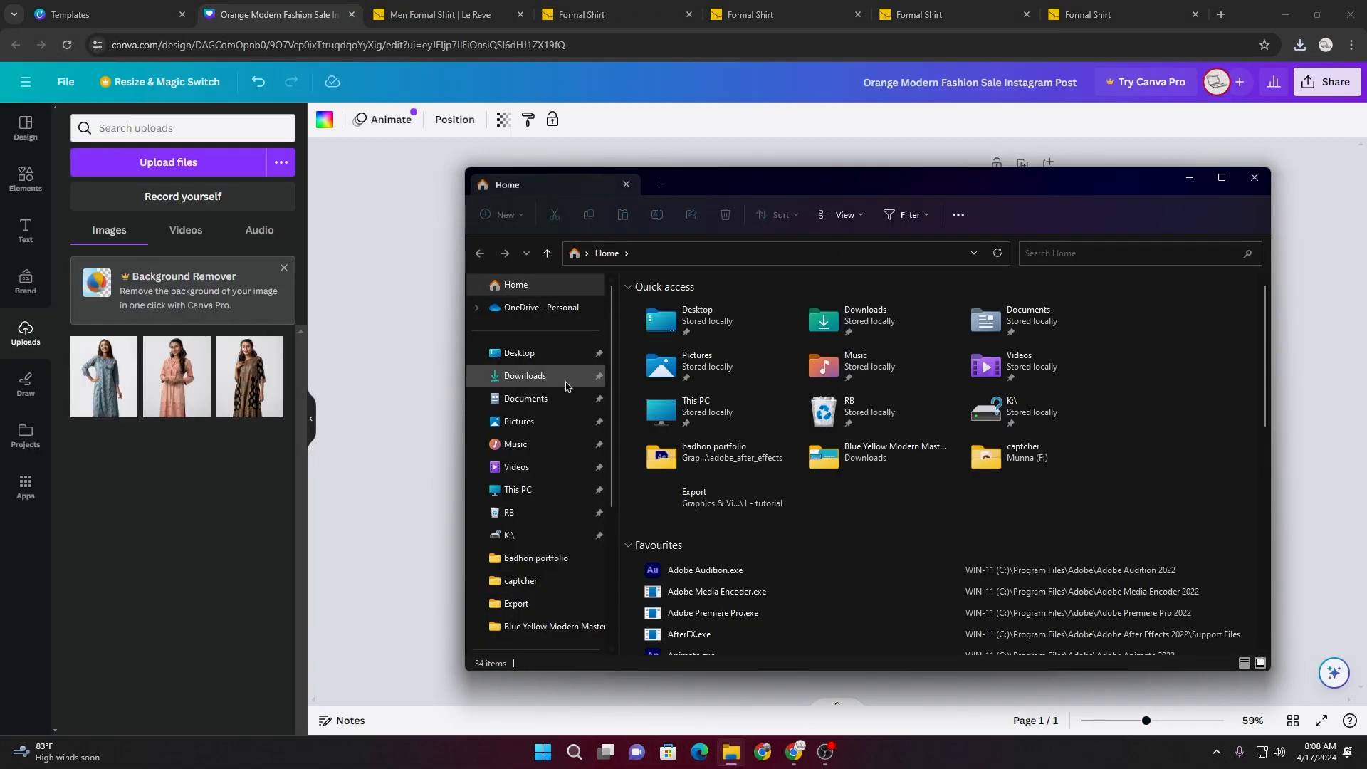
{"action": "left_click", "coordinate": [524, 376]}
{"action": "left_click", "coordinate": [670, 349]}
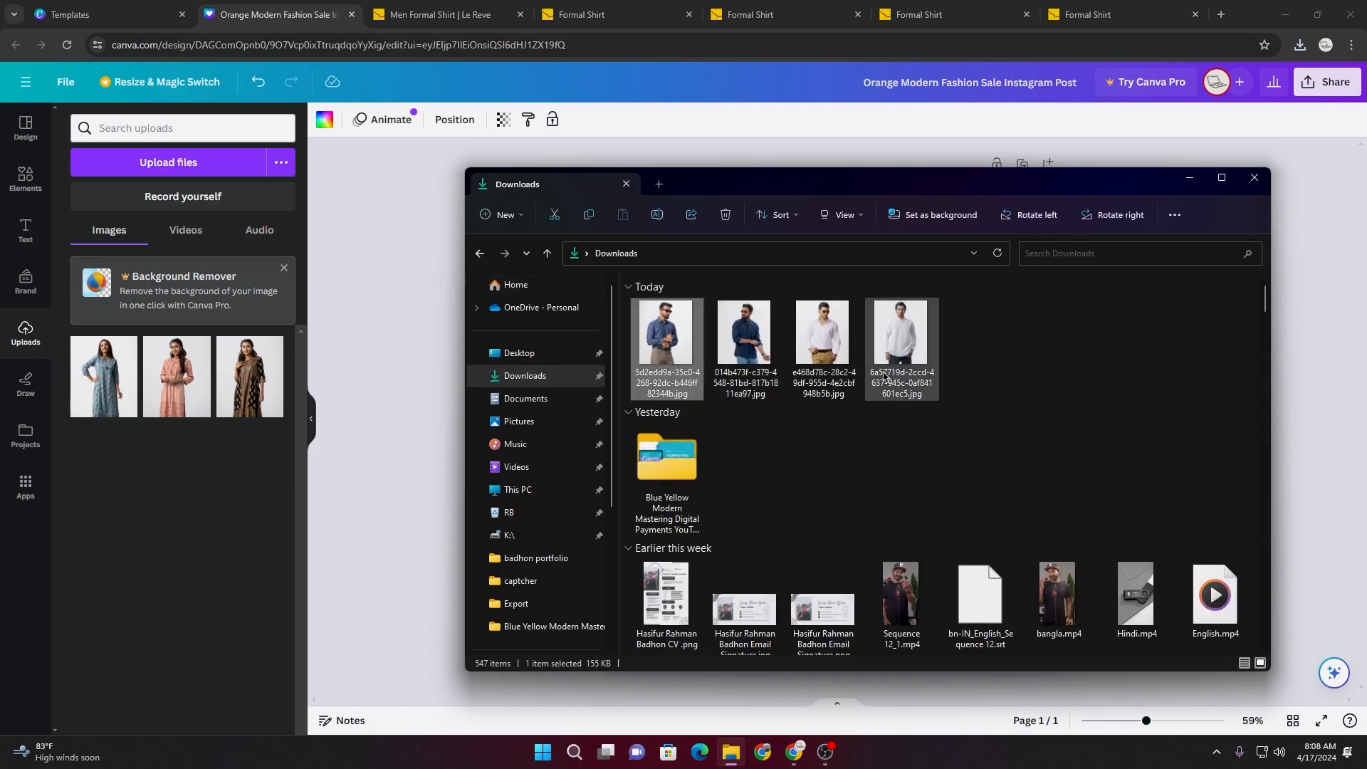
{"action": "left_click", "coordinate": [901, 335], "text": "shift"}
{"action": "left_click_drag", "start_coordinate": [901, 334], "coordinate": [153, 436]}
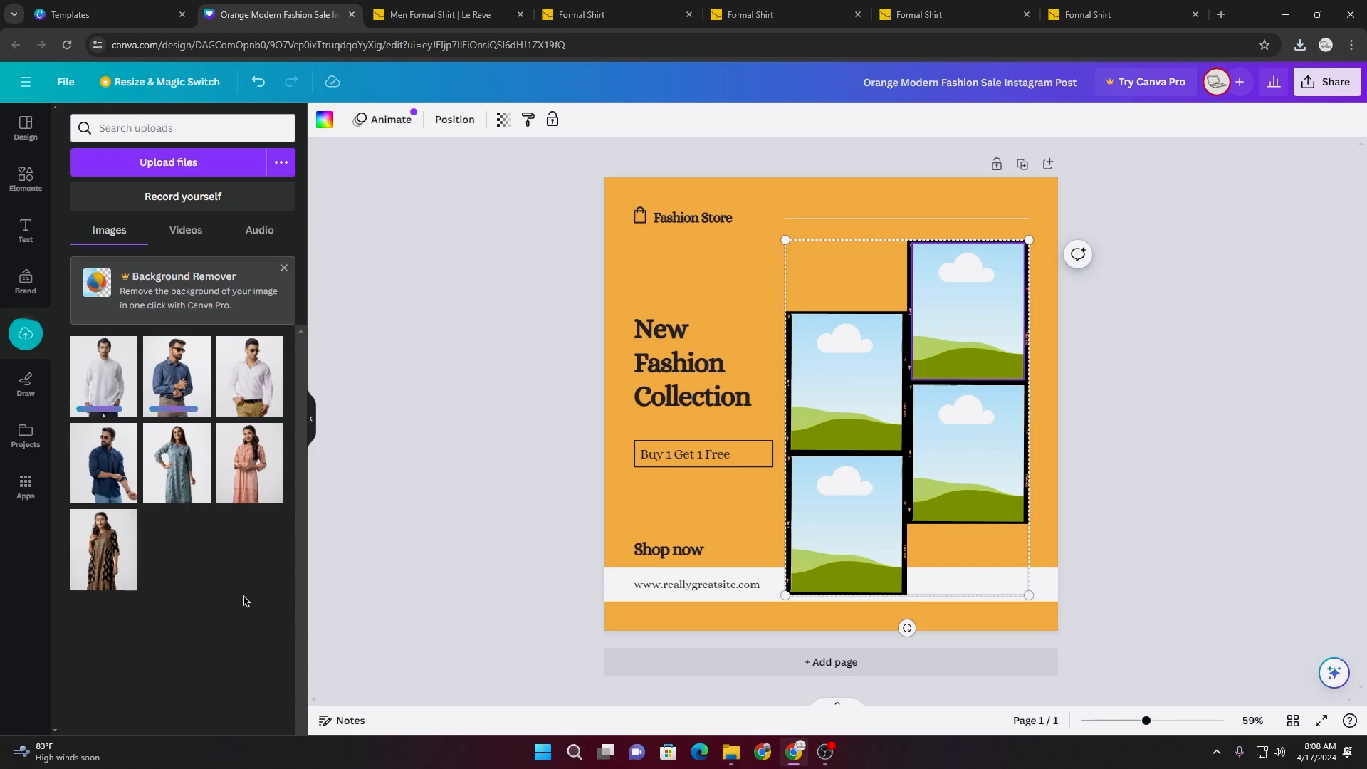
- Fill the four empty photo frames in the collage with the four uploaded men's shirt photos, one per frame
{"action": "left_click_drag", "start_coordinate": [99, 473], "coordinate": [806, 426]}
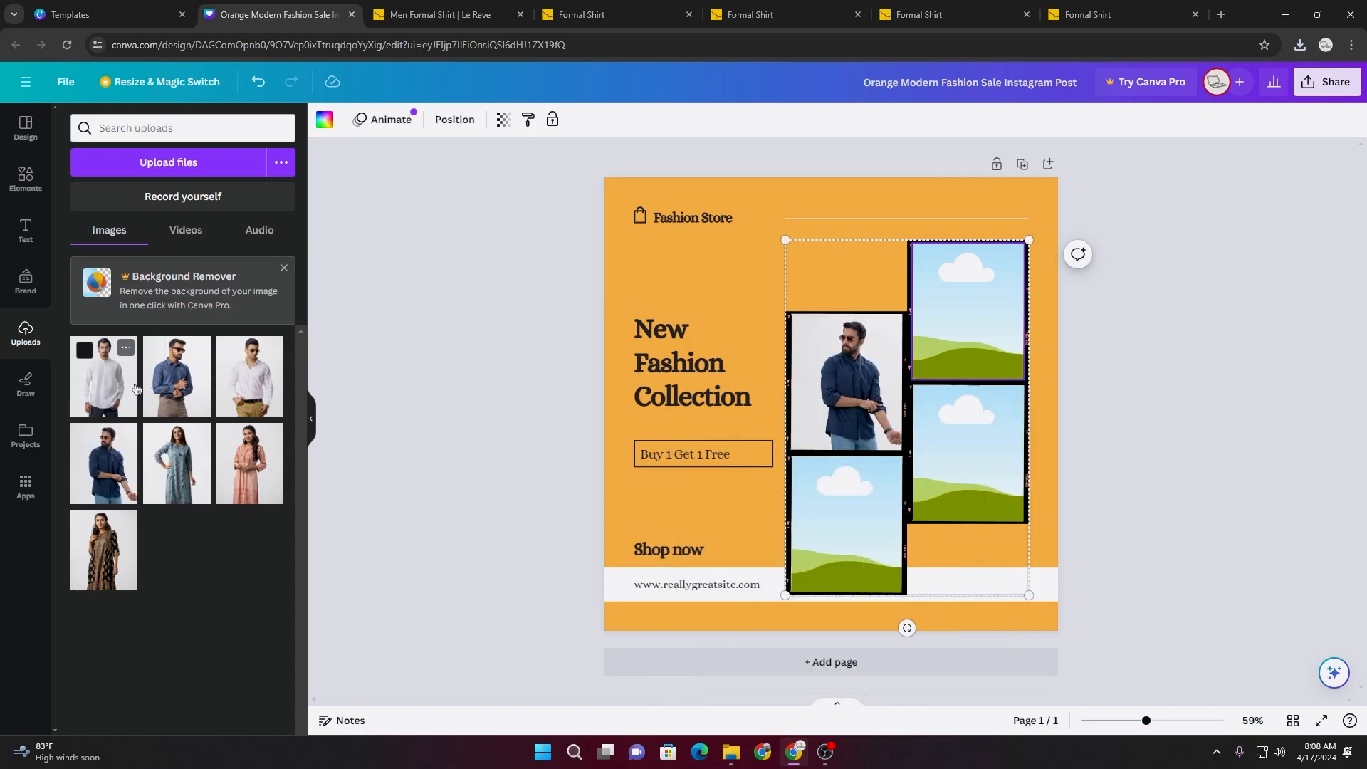
{"action": "left_click_drag", "start_coordinate": [107, 381], "coordinate": [968, 335]}
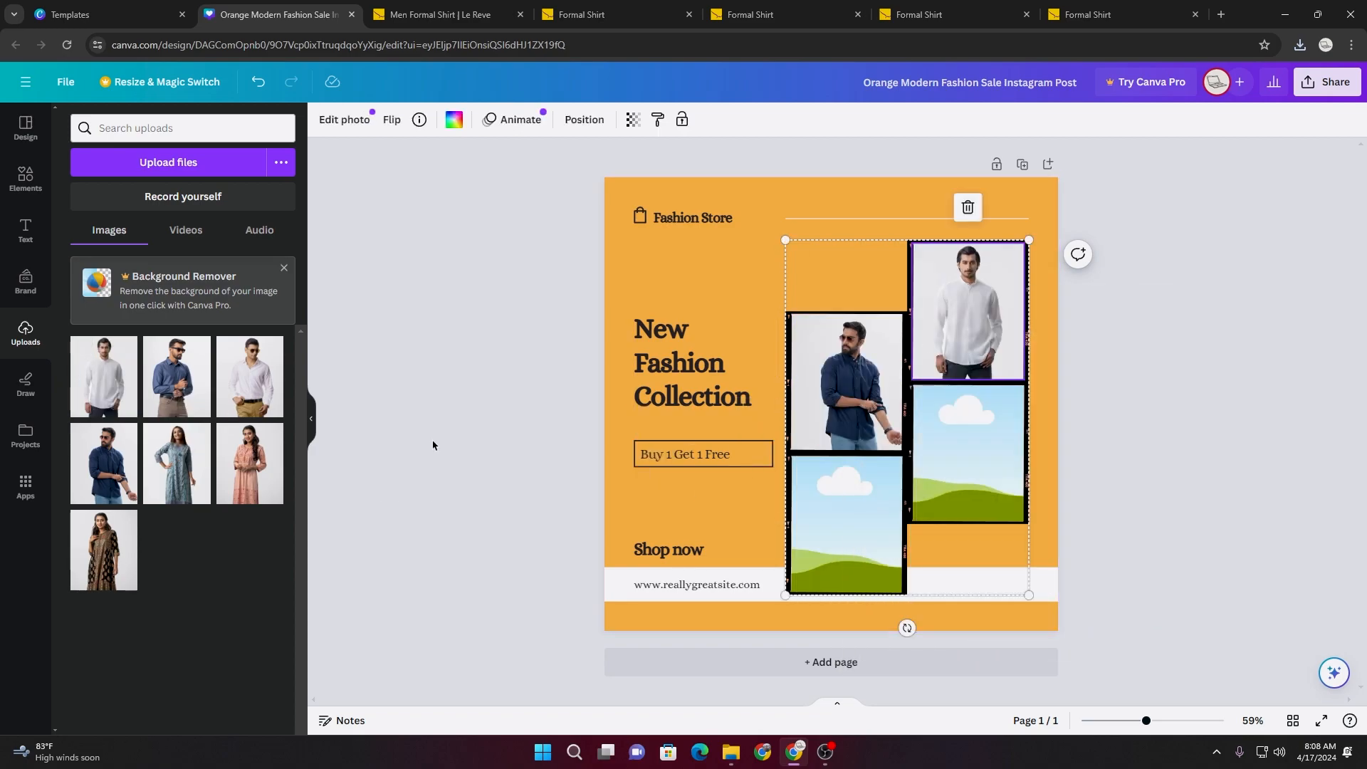
{"action": "left_click_drag", "start_coordinate": [203, 392], "coordinate": [851, 541]}
{"action": "left_click_drag", "start_coordinate": [250, 378], "coordinate": [958, 438]}
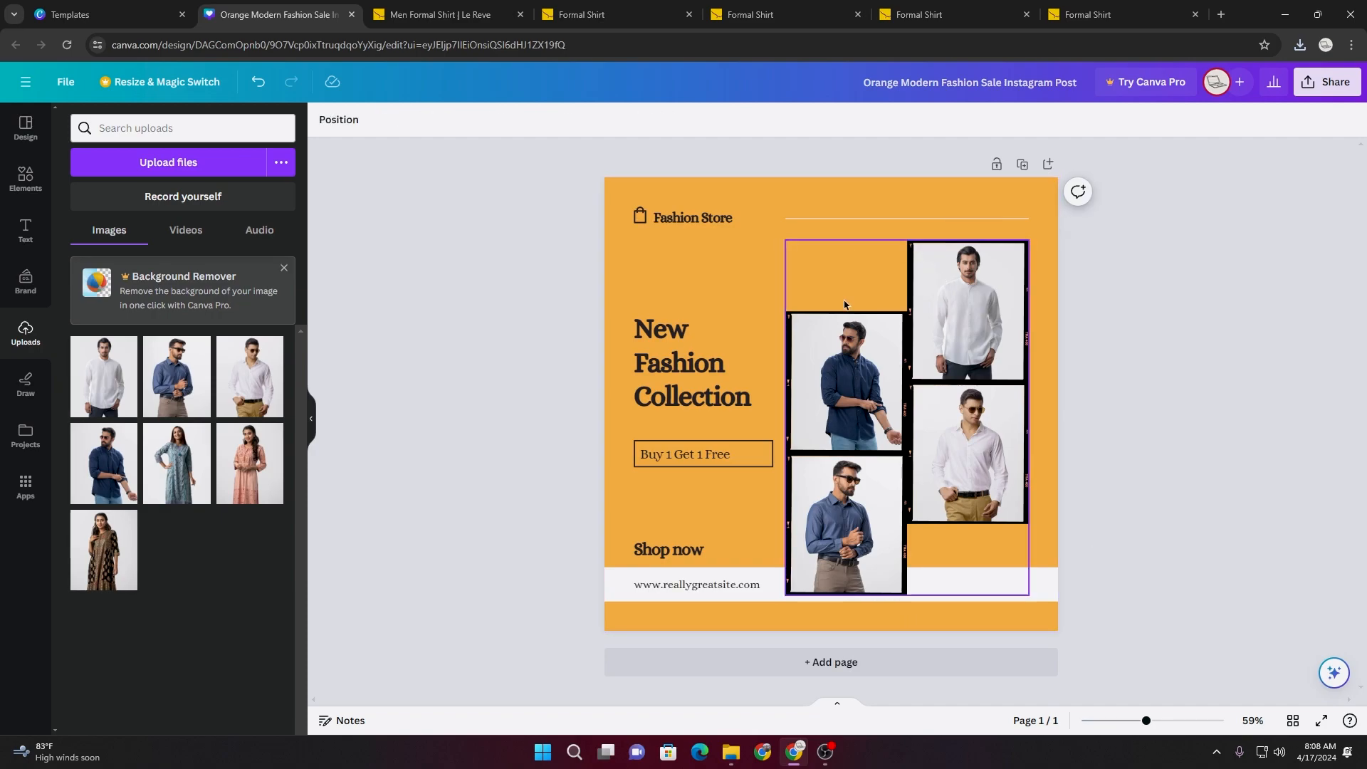
- Try to recolor the collage frame through its black #000001 photo color, and undo the attempt
{"action": "left_click", "coordinate": [845, 329]}
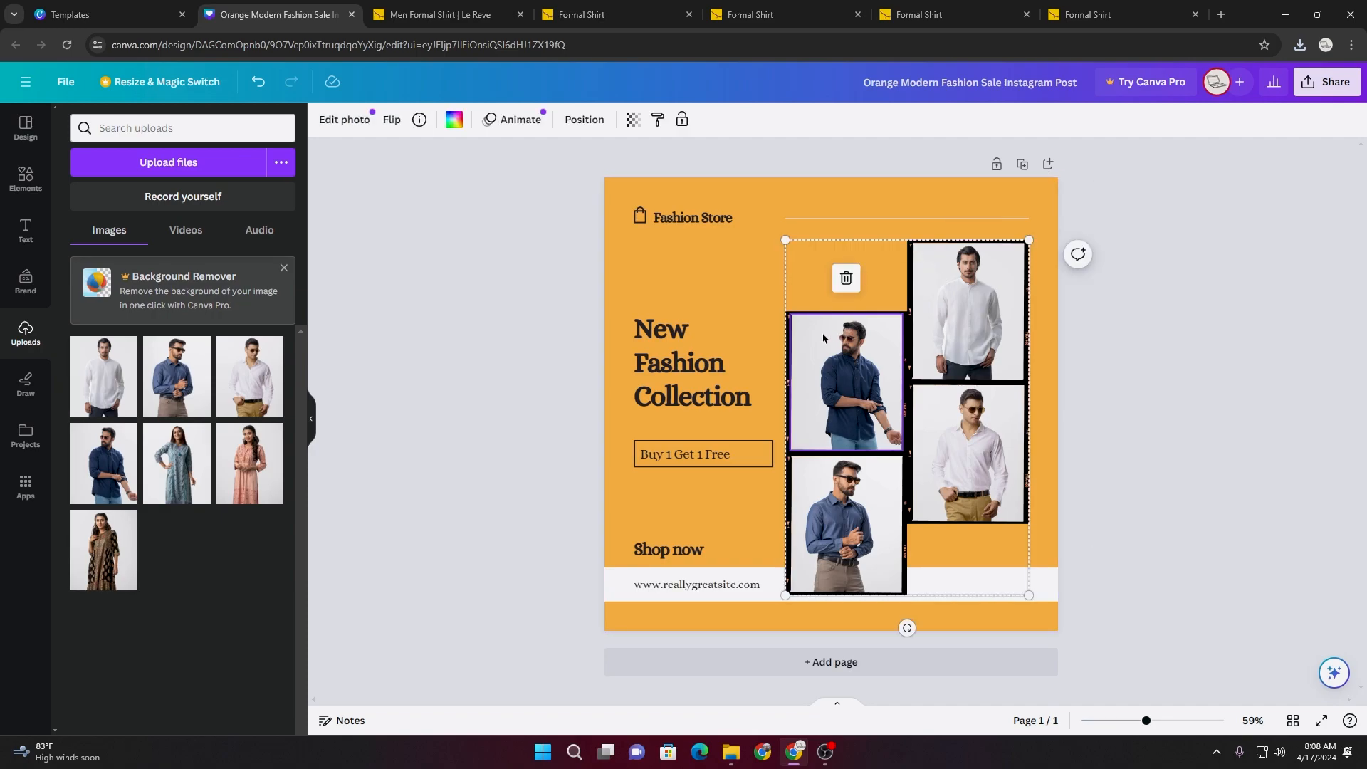
{"action": "left_click", "coordinate": [456, 127]}
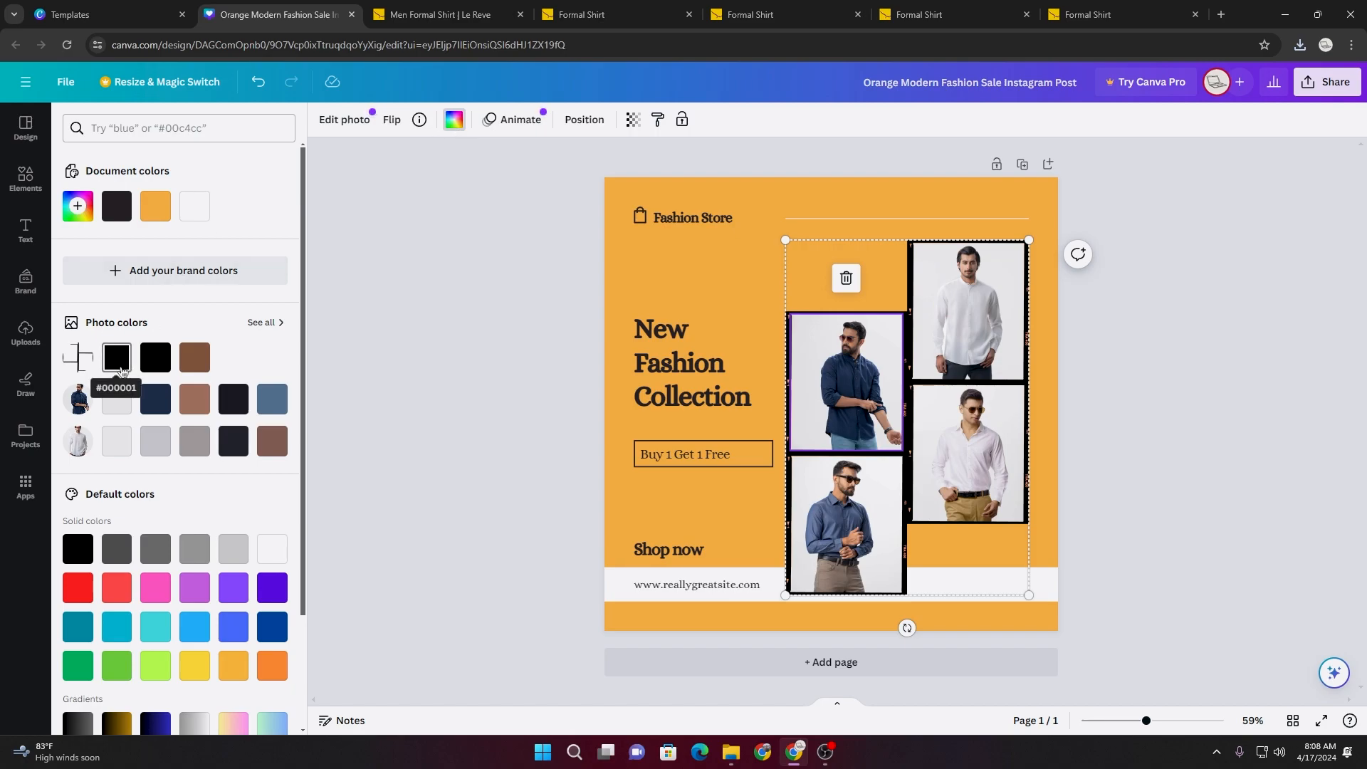
{"action": "left_click", "coordinate": [117, 357]}
{"action": "key", "text": "ctrl+z"}
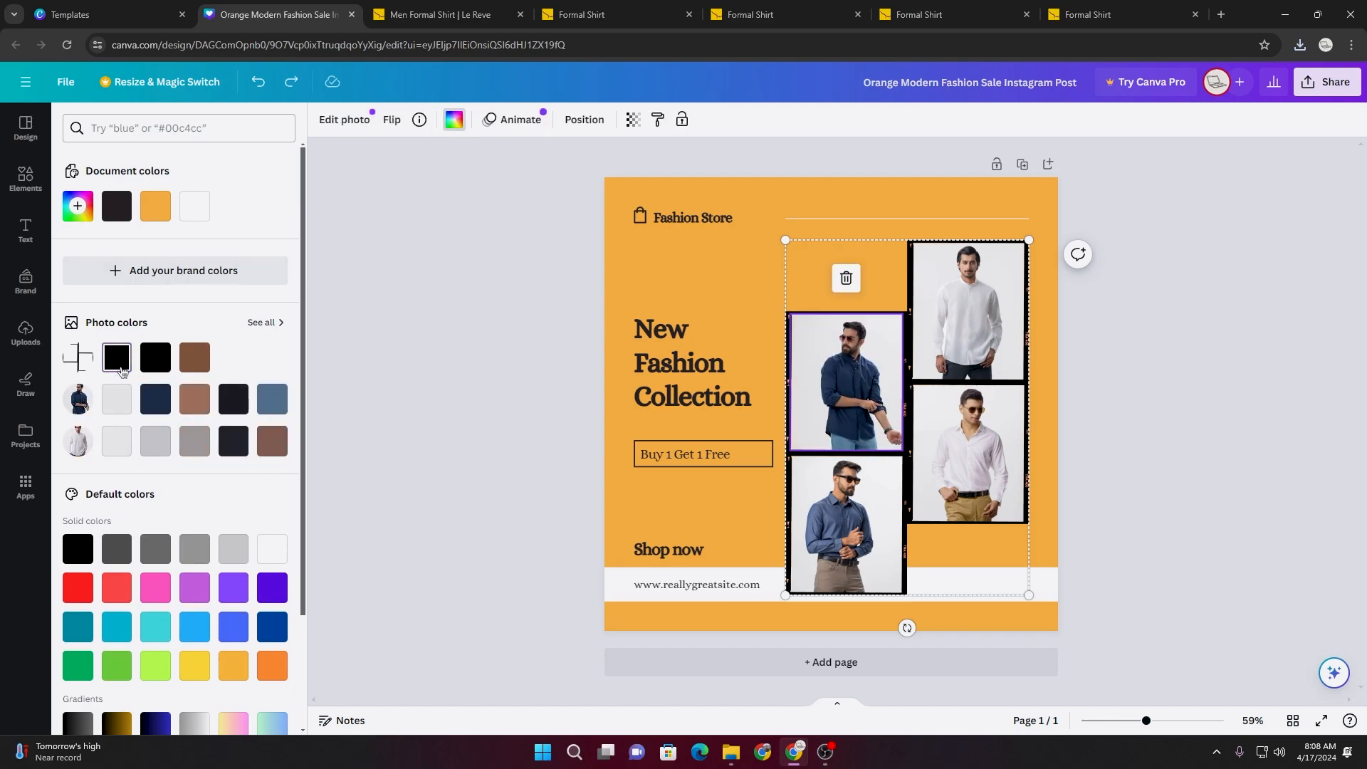
{"action": "left_click", "coordinate": [479, 565]}
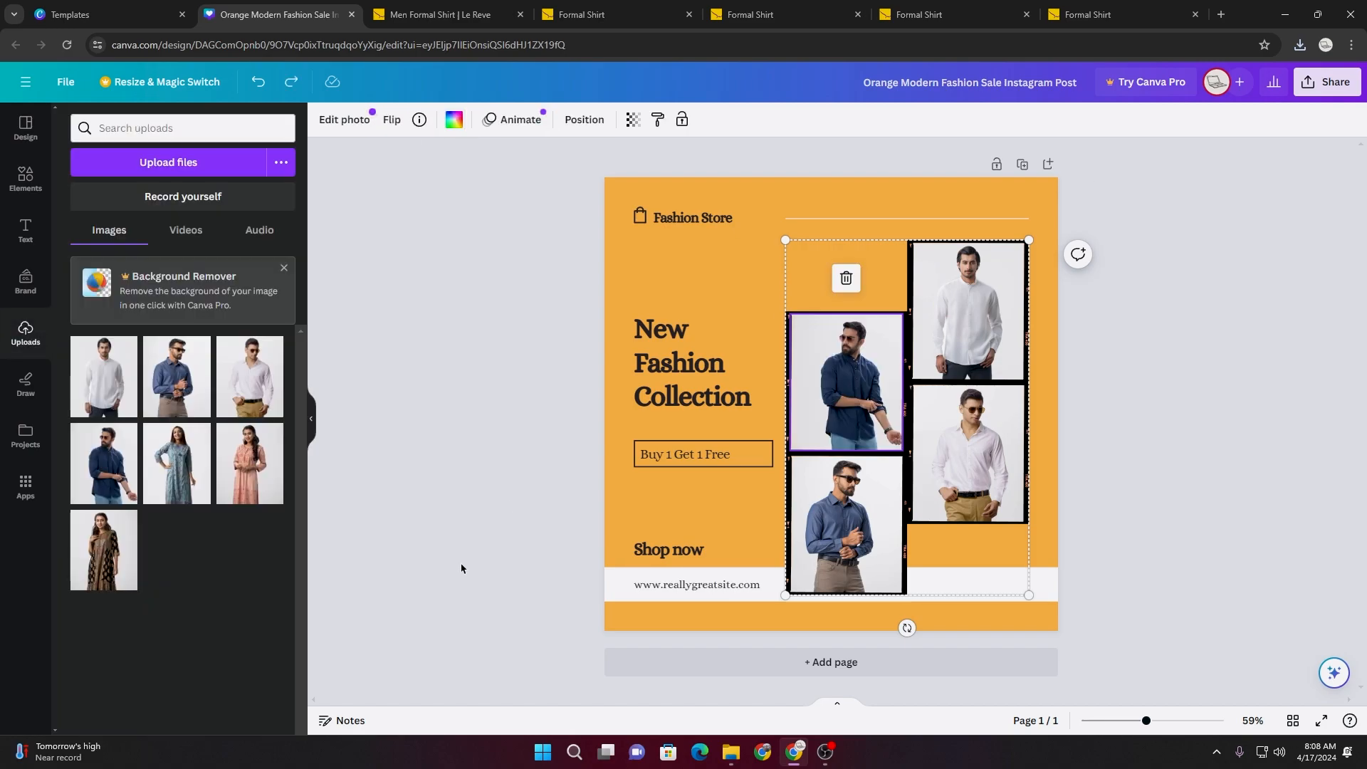
- Delete the photo collage from the page, and undo the deletion
{"action": "left_click", "coordinate": [787, 475]}
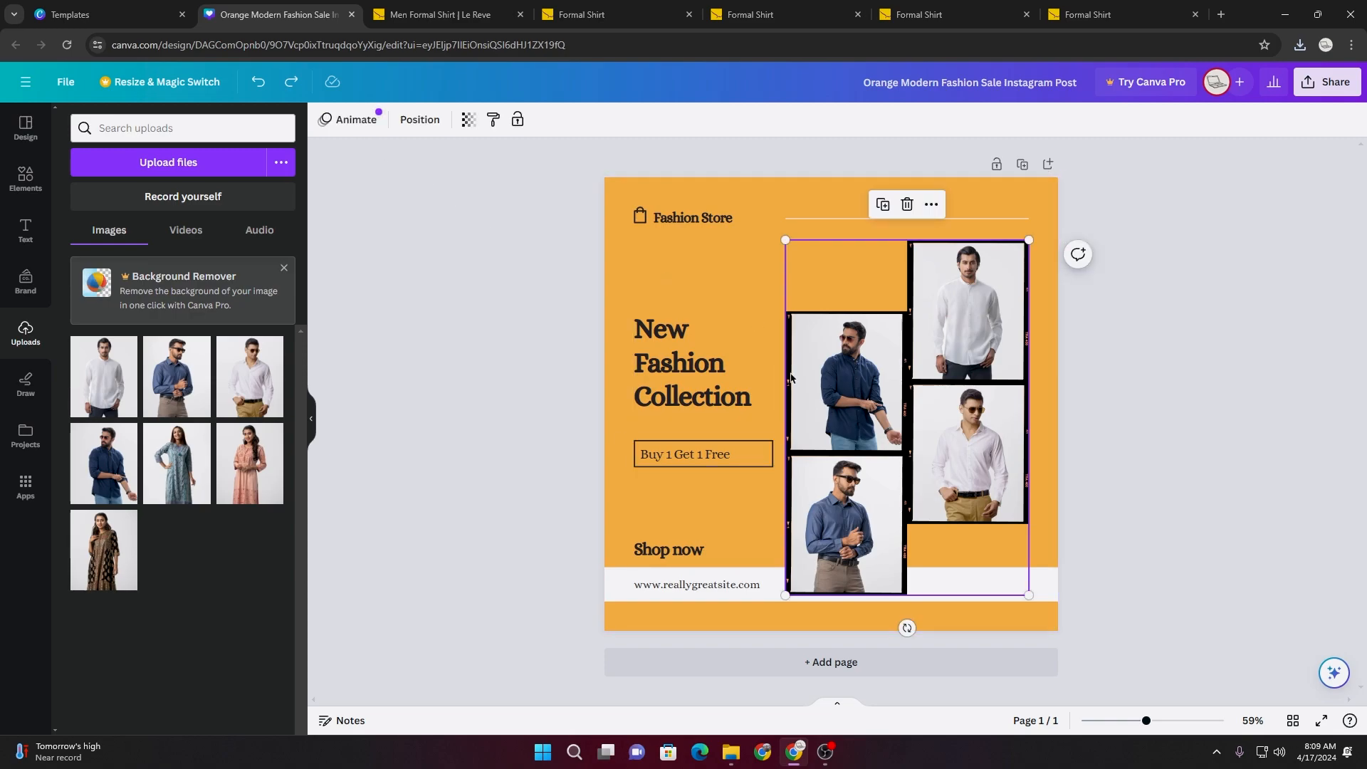
{"action": "key", "text": "Delete"}
{"action": "key", "text": "ctrl+z"}
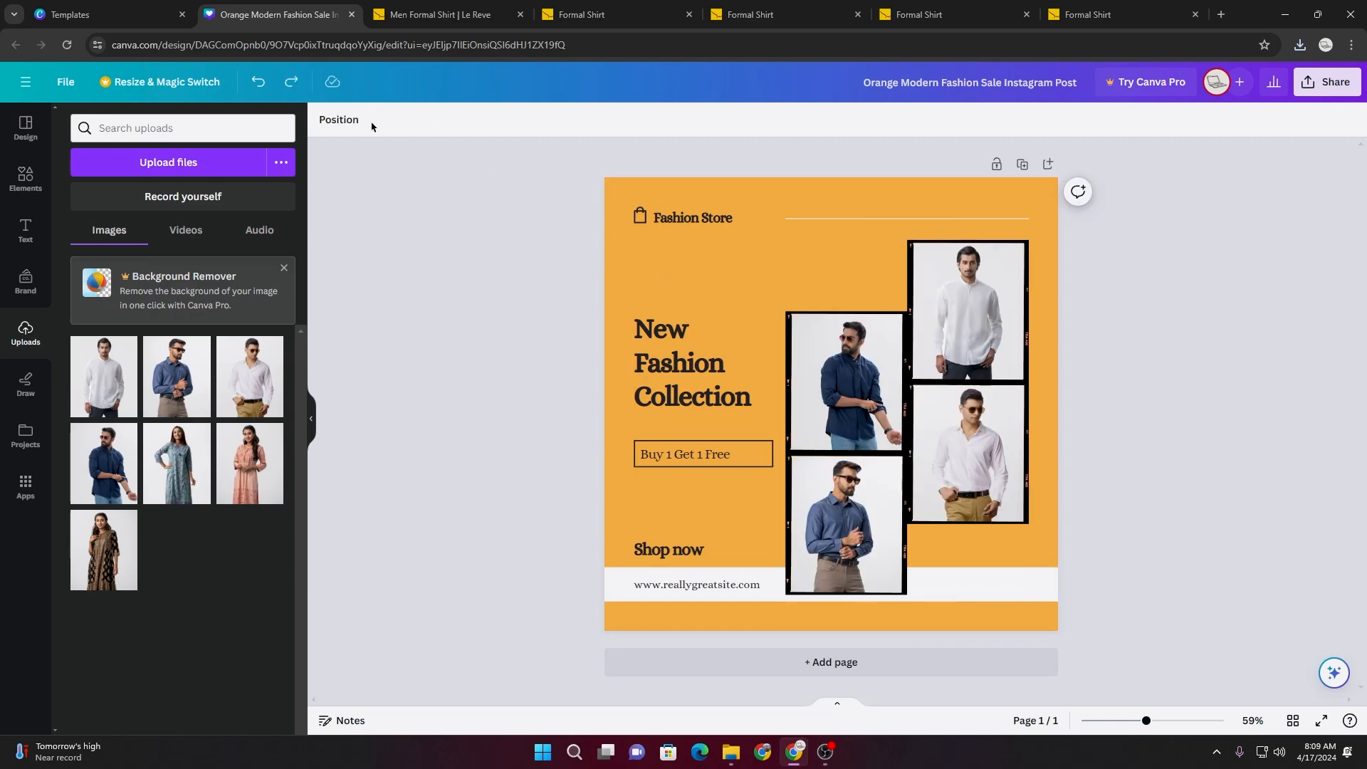
{"action": "left_click", "coordinate": [788, 459]}
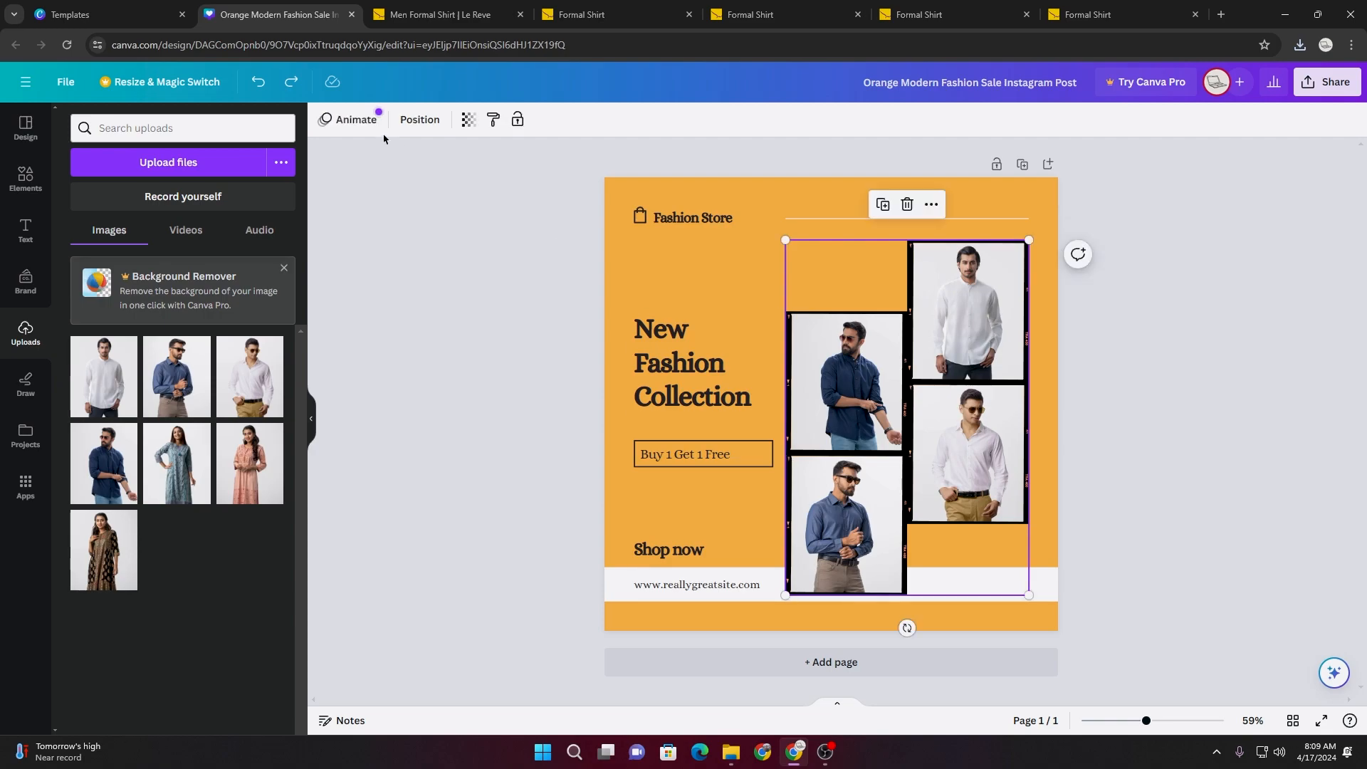
{"action": "left_click", "coordinate": [888, 386]}
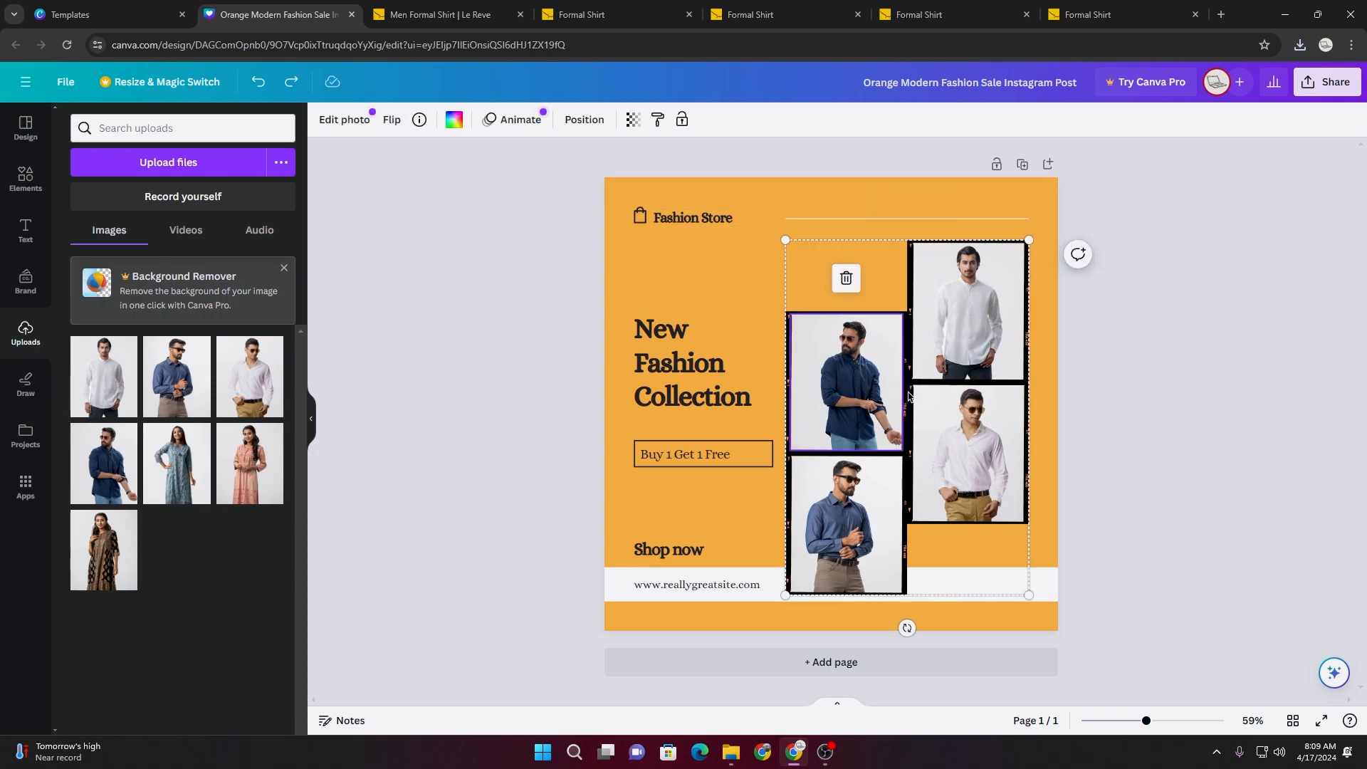
{"action": "left_click", "coordinate": [522, 388]}
- Try navy, near-black and dark charcoal shades from the photo colors as the page's background color
{"action": "left_click", "coordinate": [720, 259]}
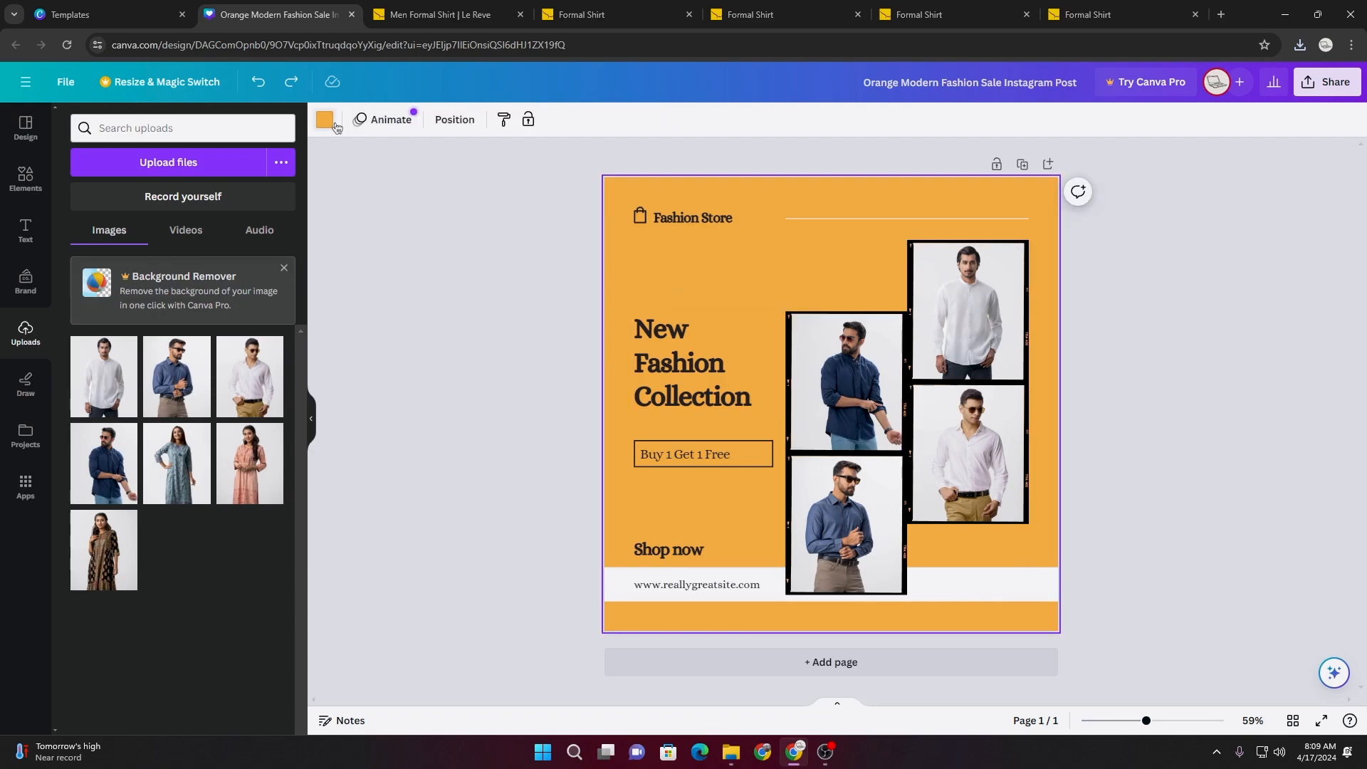
{"action": "left_click", "coordinate": [326, 123]}
{"action": "left_click", "coordinate": [155, 399]}
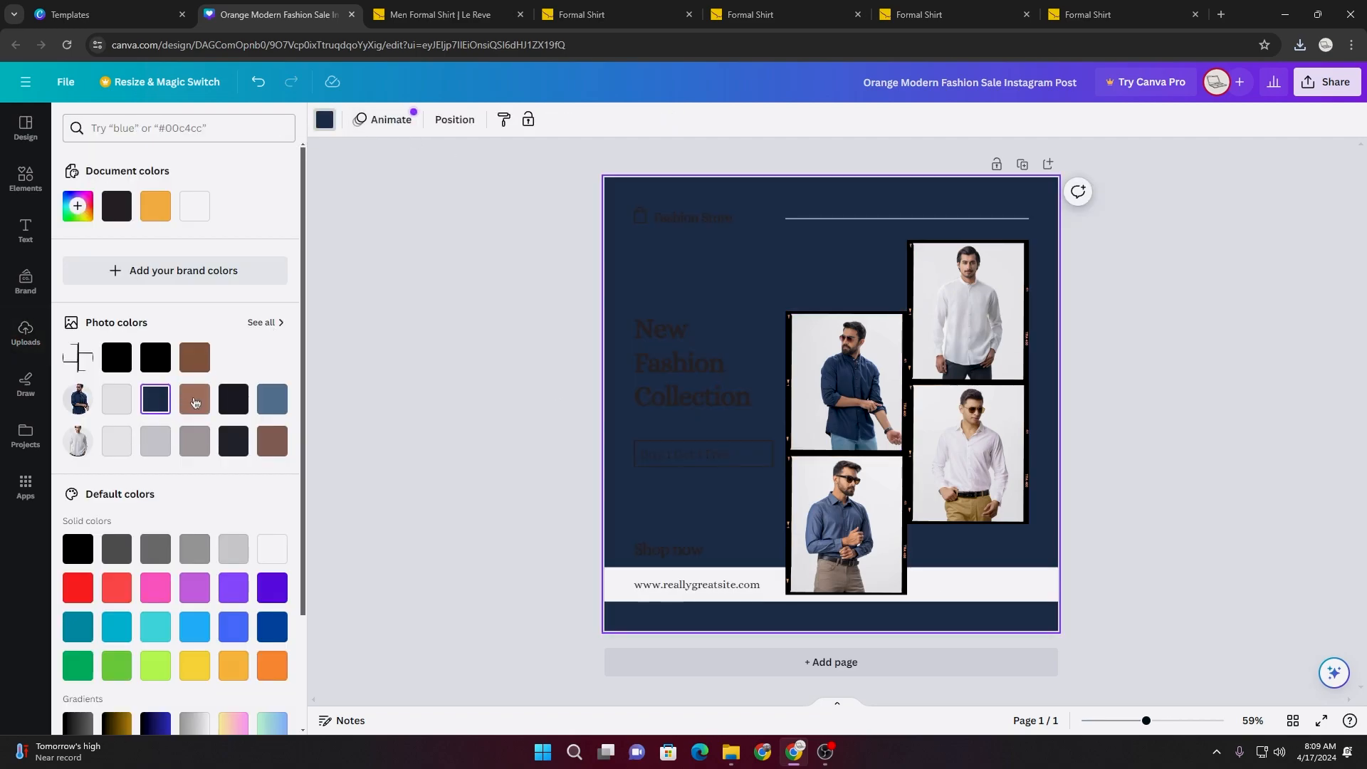
{"action": "left_click", "coordinate": [234, 400]}
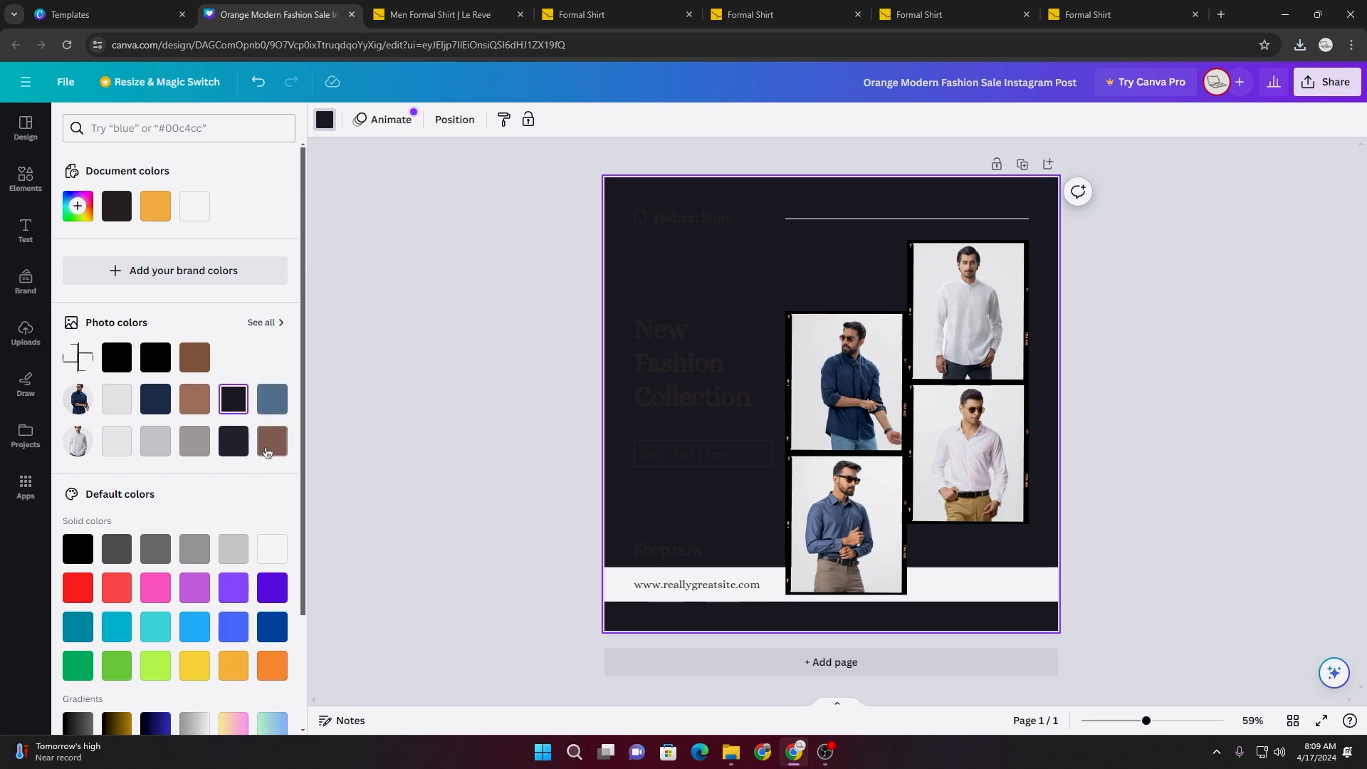
{"action": "left_click", "coordinate": [227, 454]}
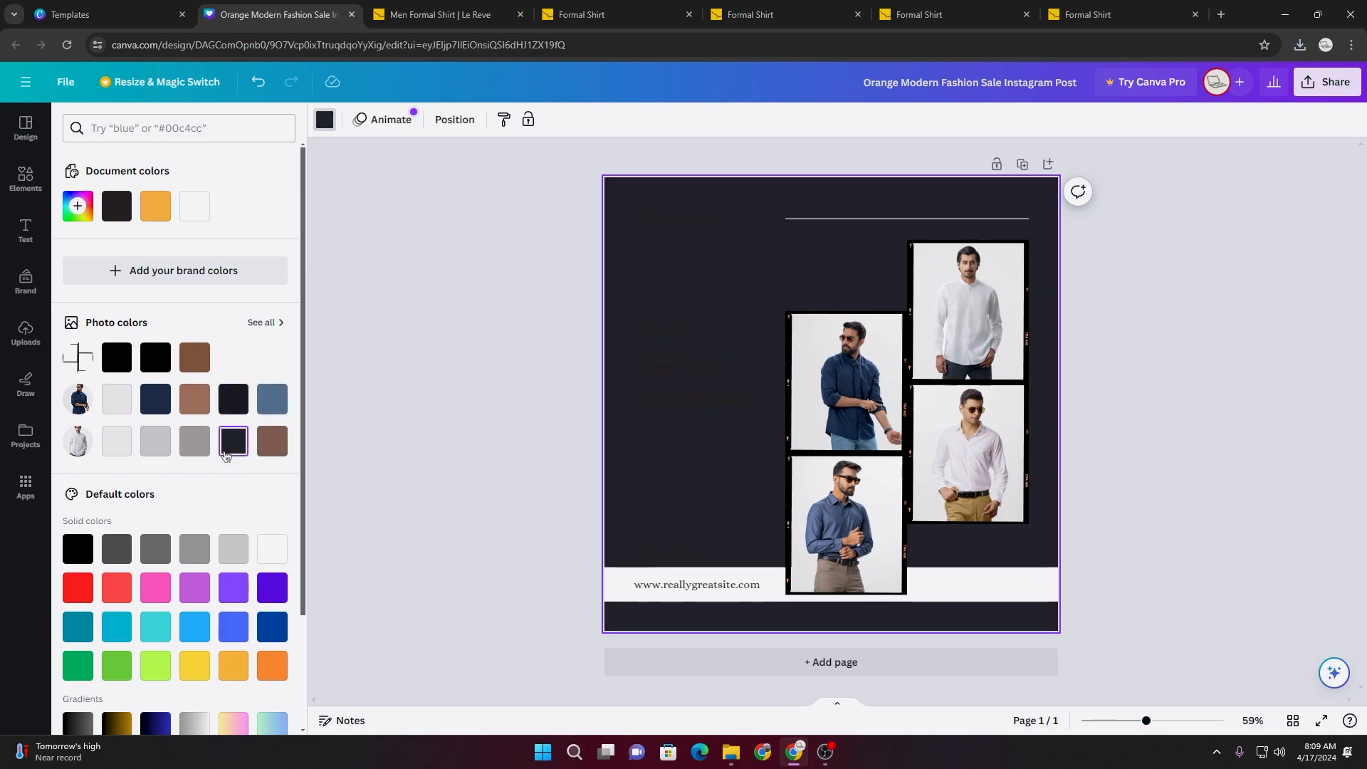
- Undo the three background color changes to restore the orange background
{"action": "left_click", "coordinate": [654, 366]}
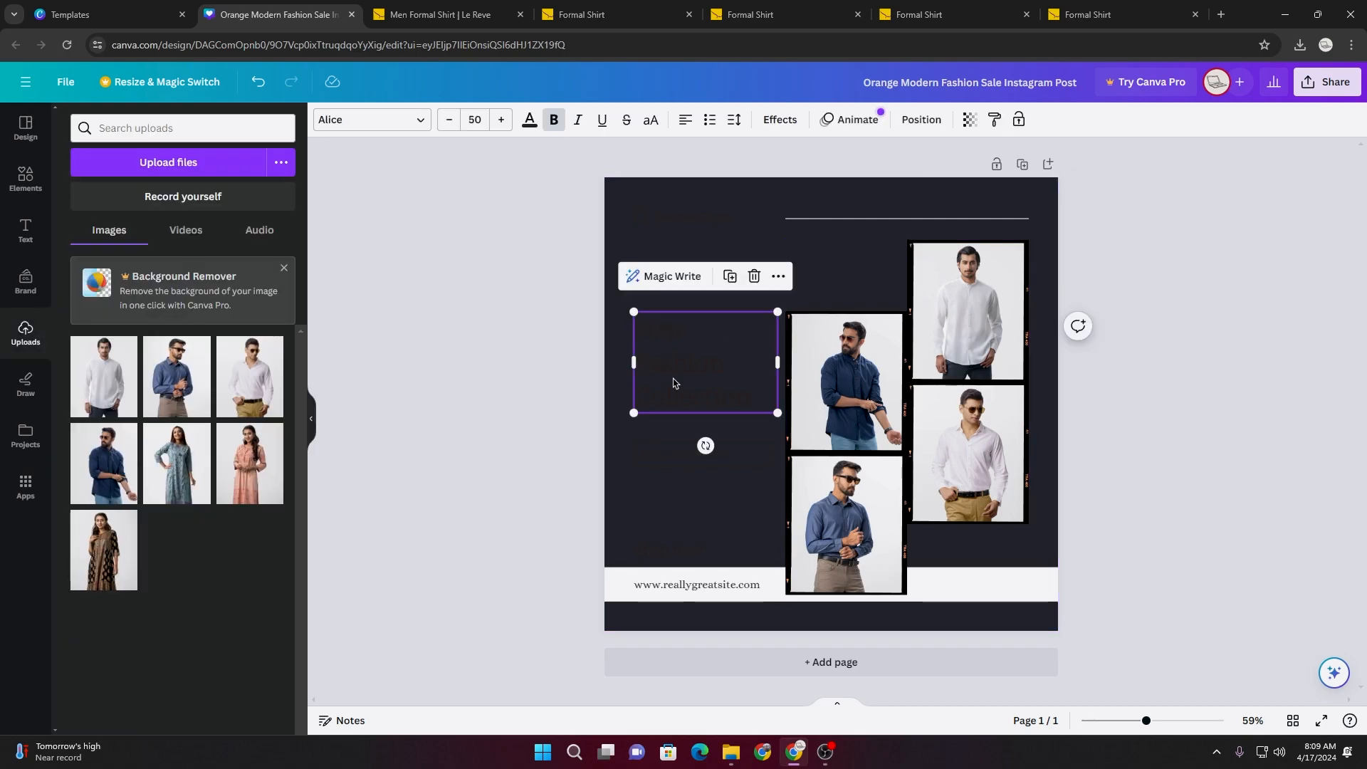
{"action": "key", "text": "ctrl+z"}
{"action": "key", "text": "ctrl+z"}
{"action": "key", "text": "ctrl+z"}
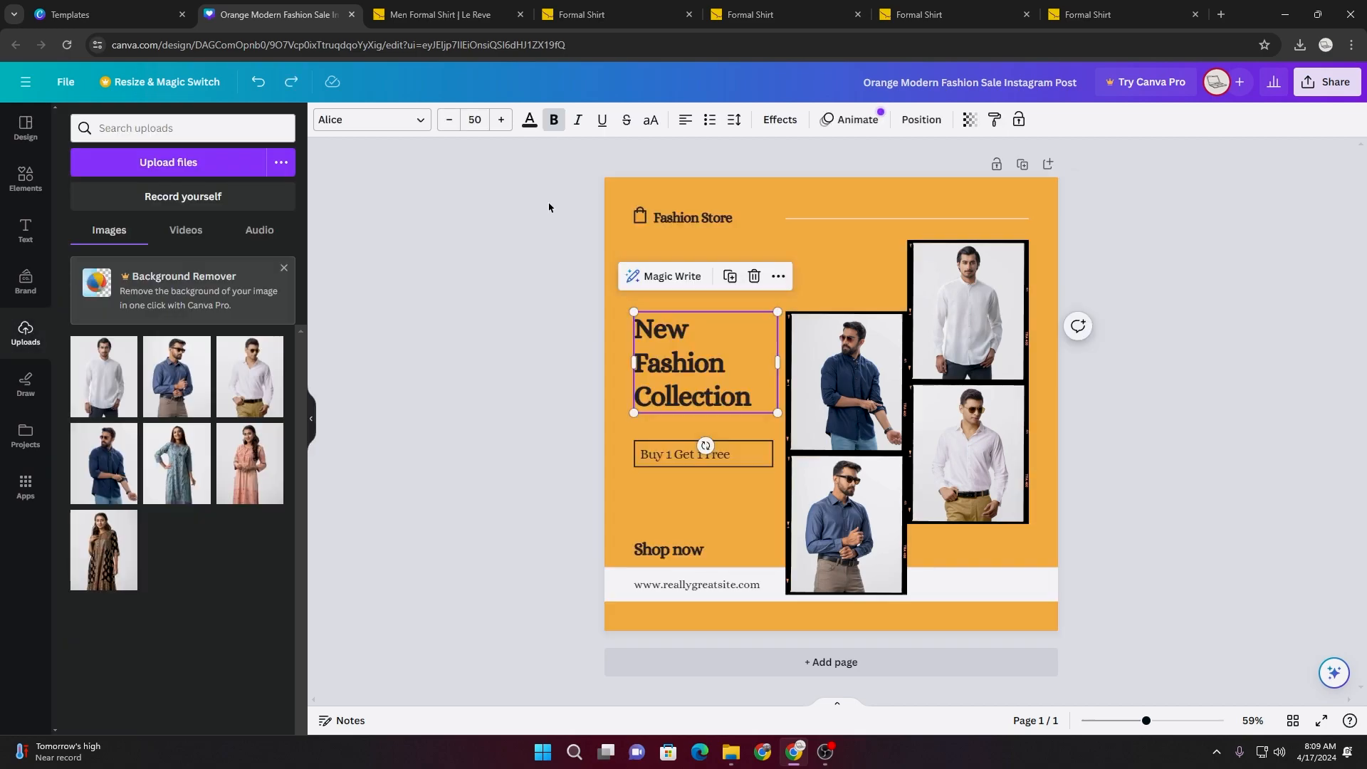
- Select the heading, store name, bag icon, offer box and "Shop now" text together and set their shape color to white
{"action": "left_click", "coordinate": [649, 360]}
{"action": "left_click", "coordinate": [640, 216], "text": "shift"}
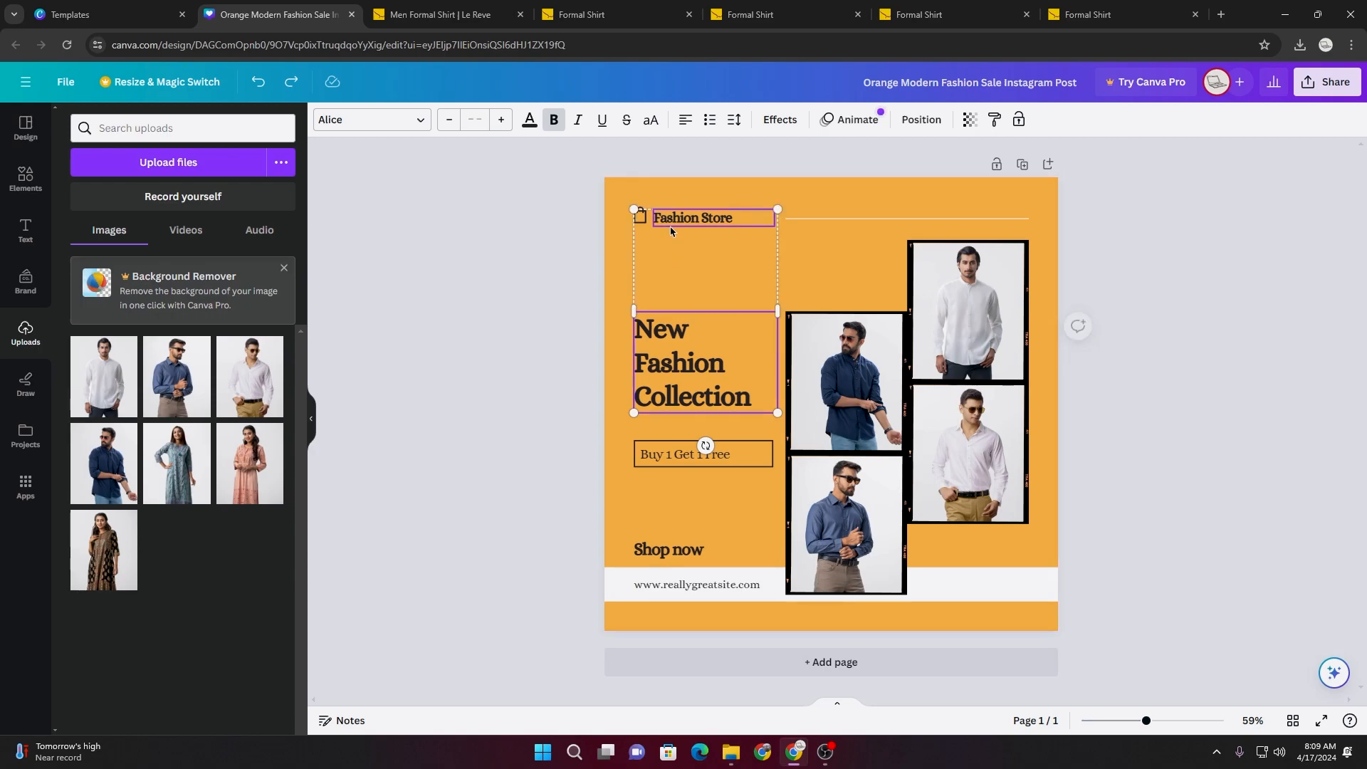
{"action": "left_click", "coordinate": [665, 465], "text": "shift"}
{"action": "left_click", "coordinate": [678, 459], "text": "shift"}
{"action": "left_click", "coordinate": [678, 460], "text": "shift"}
{"action": "left_click", "coordinate": [661, 556], "text": "shift"}
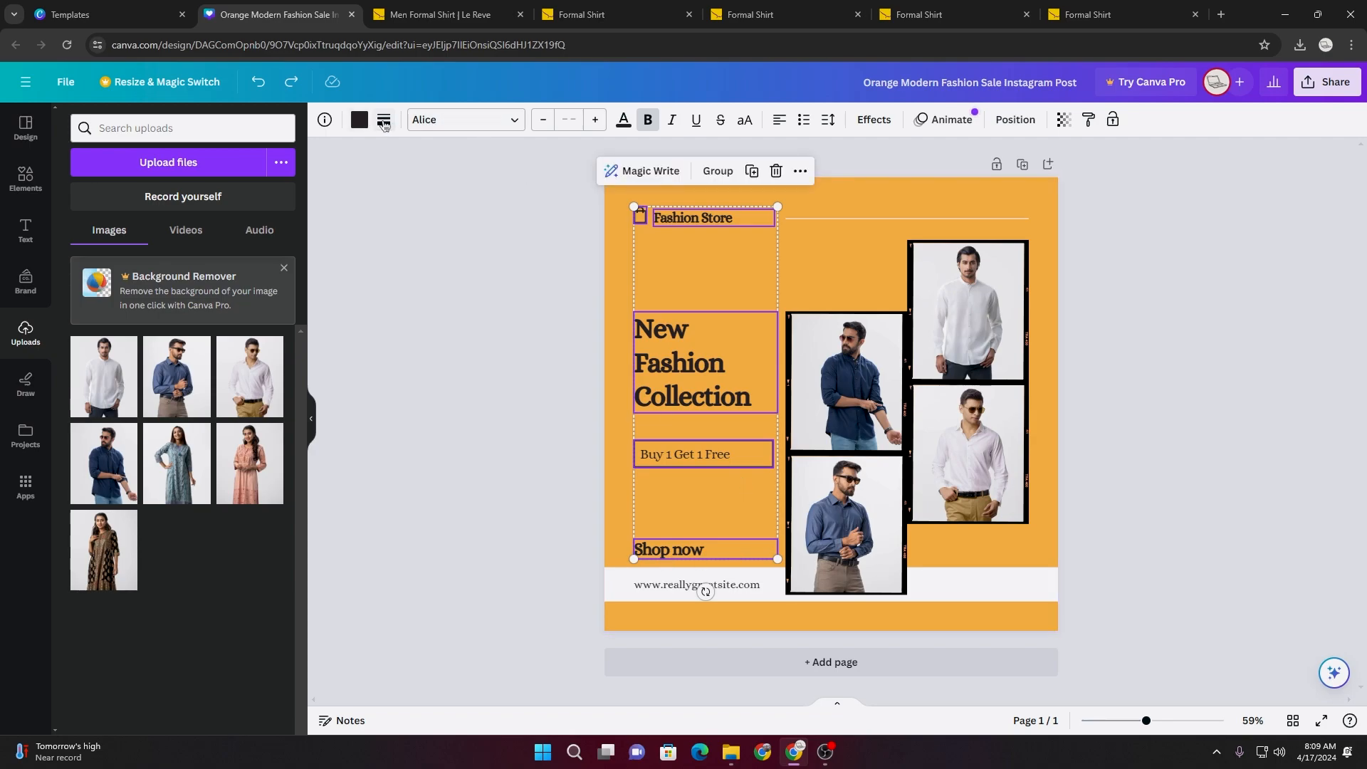
{"action": "left_click", "coordinate": [359, 120]}
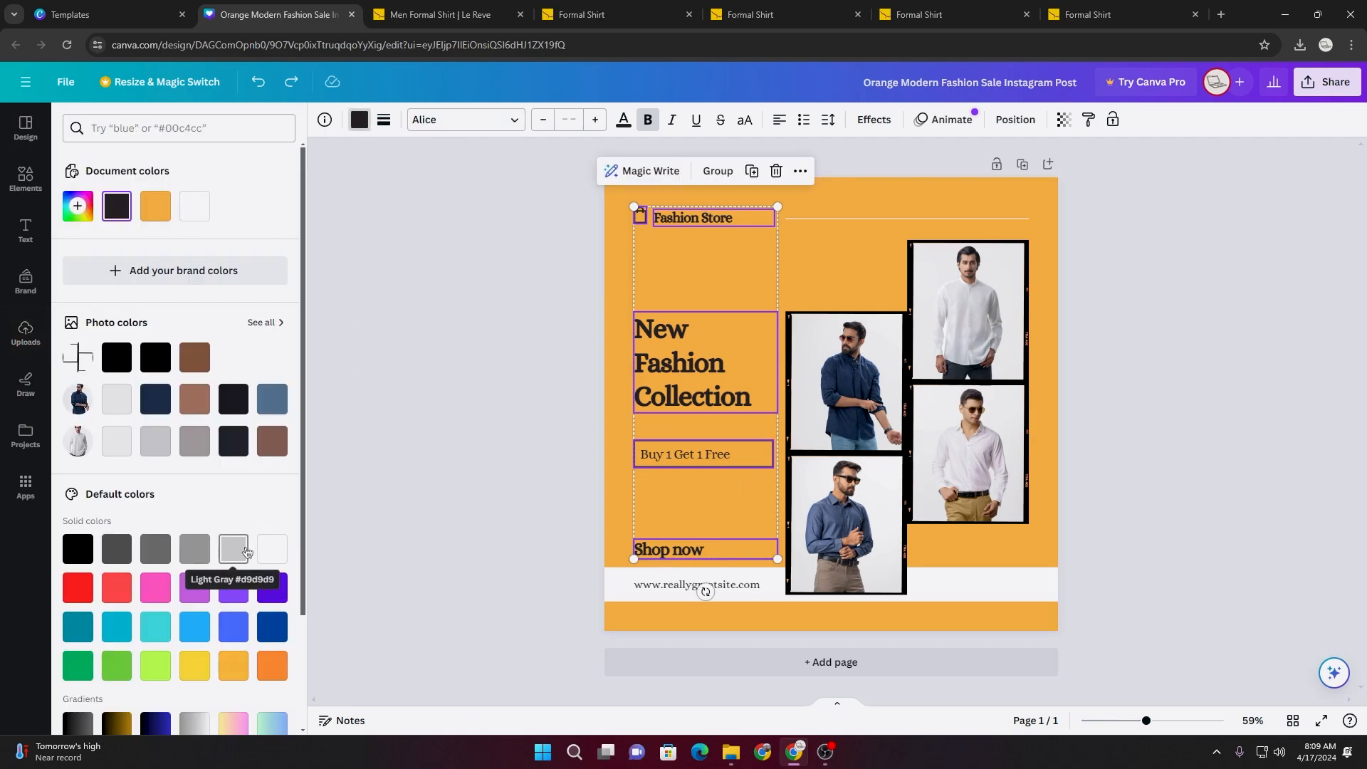
{"action": "left_click", "coordinate": [243, 551]}
{"action": "left_click", "coordinate": [273, 551]}
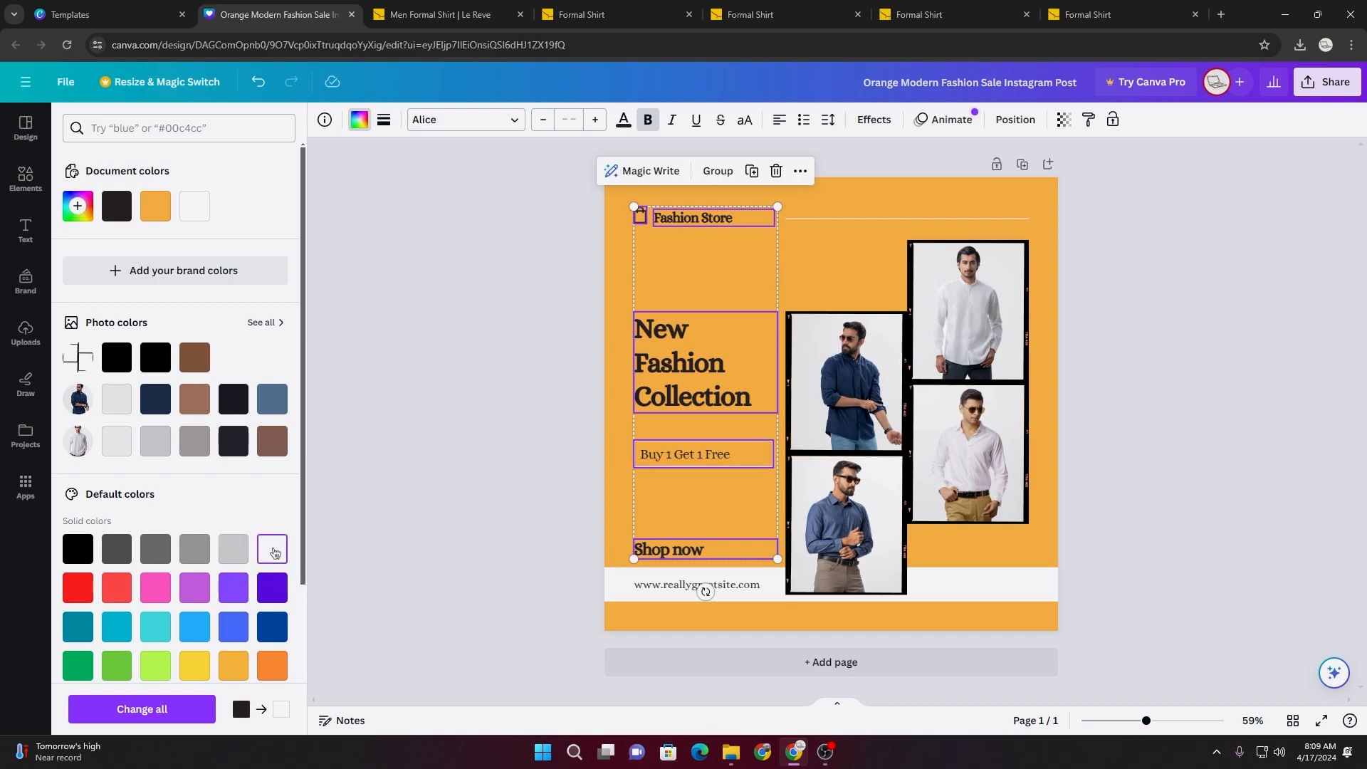
{"action": "left_click", "coordinate": [506, 506]}
- Set the text color of the "New Fashion Collection" heading to white
{"action": "left_click", "coordinate": [674, 346]}
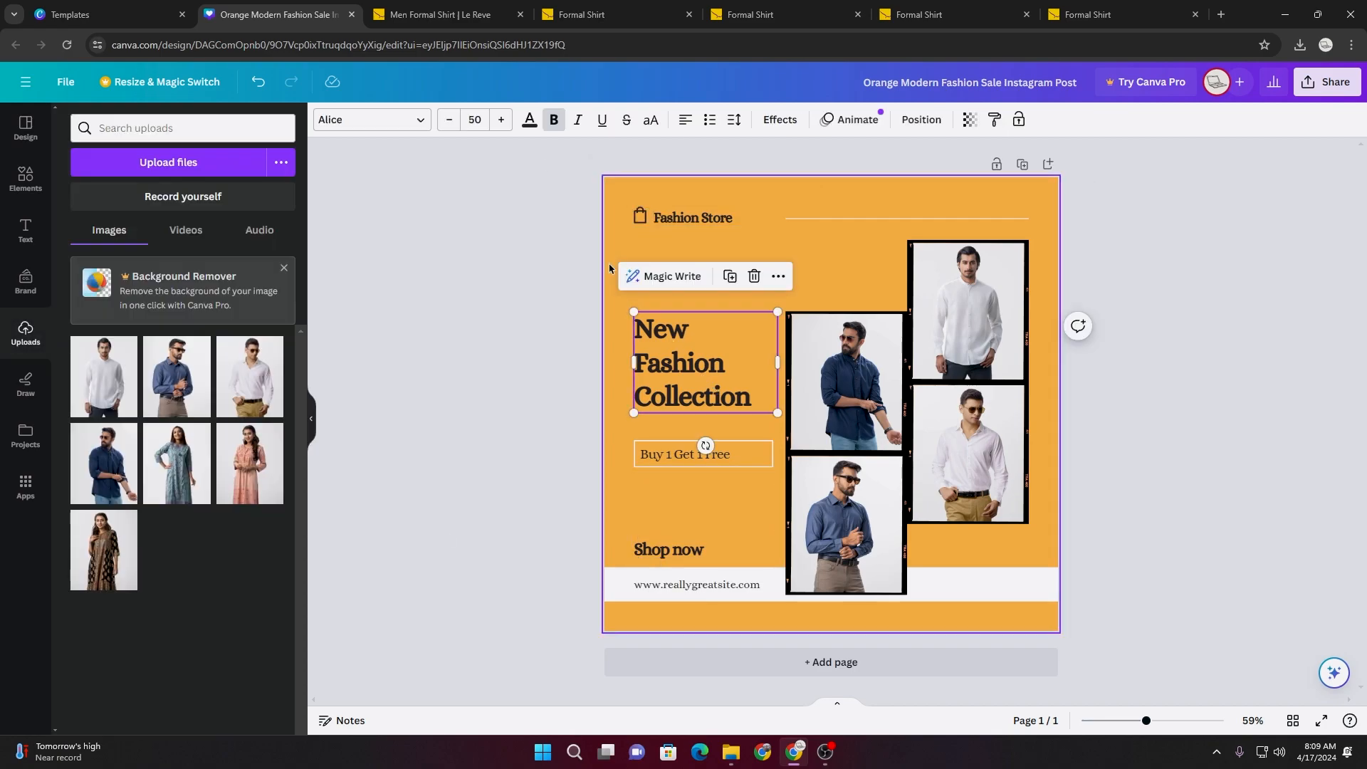
{"action": "left_click", "coordinate": [529, 119]}
{"action": "left_click", "coordinate": [274, 545]}
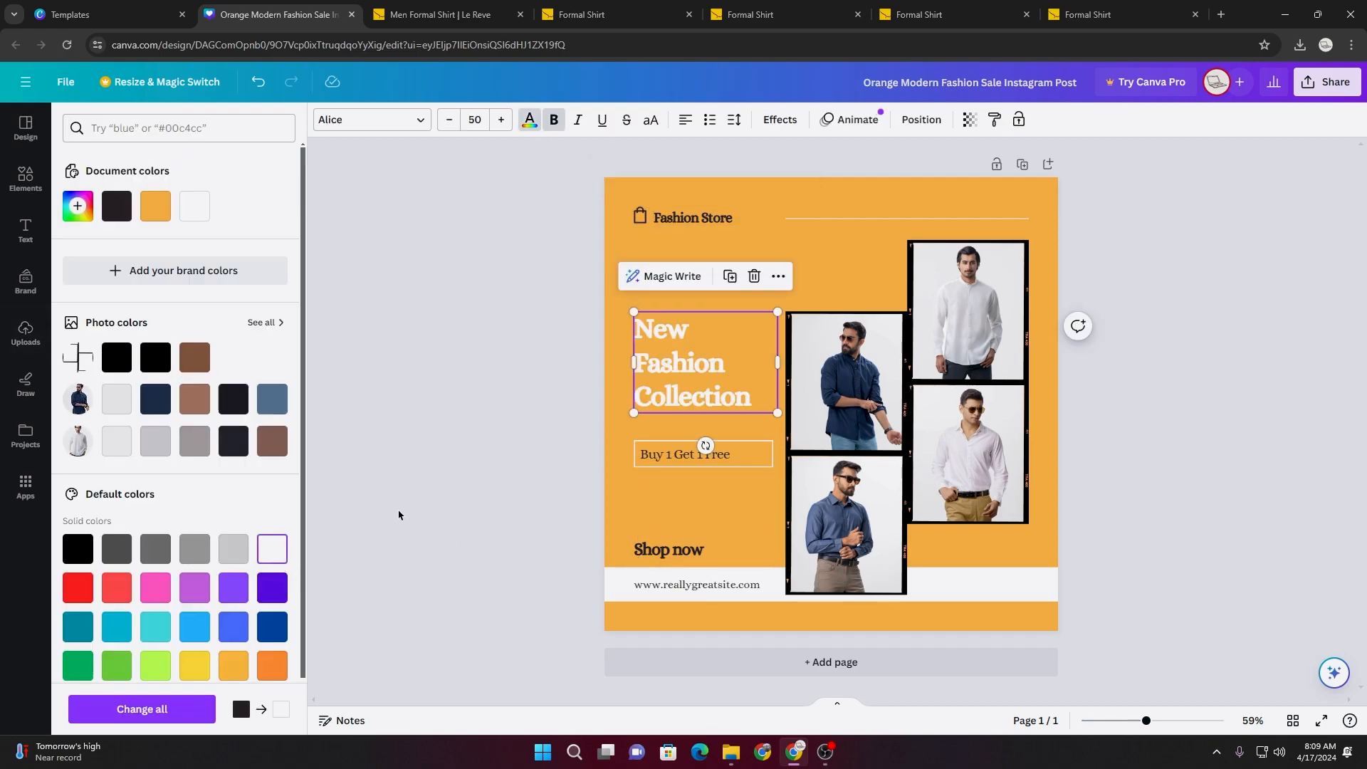
- Set the text color of the "Fashion Store" label to white
{"action": "left_click", "coordinate": [639, 311]}
{"action": "left_click", "coordinate": [678, 217]}
{"action": "left_click", "coordinate": [529, 119]}
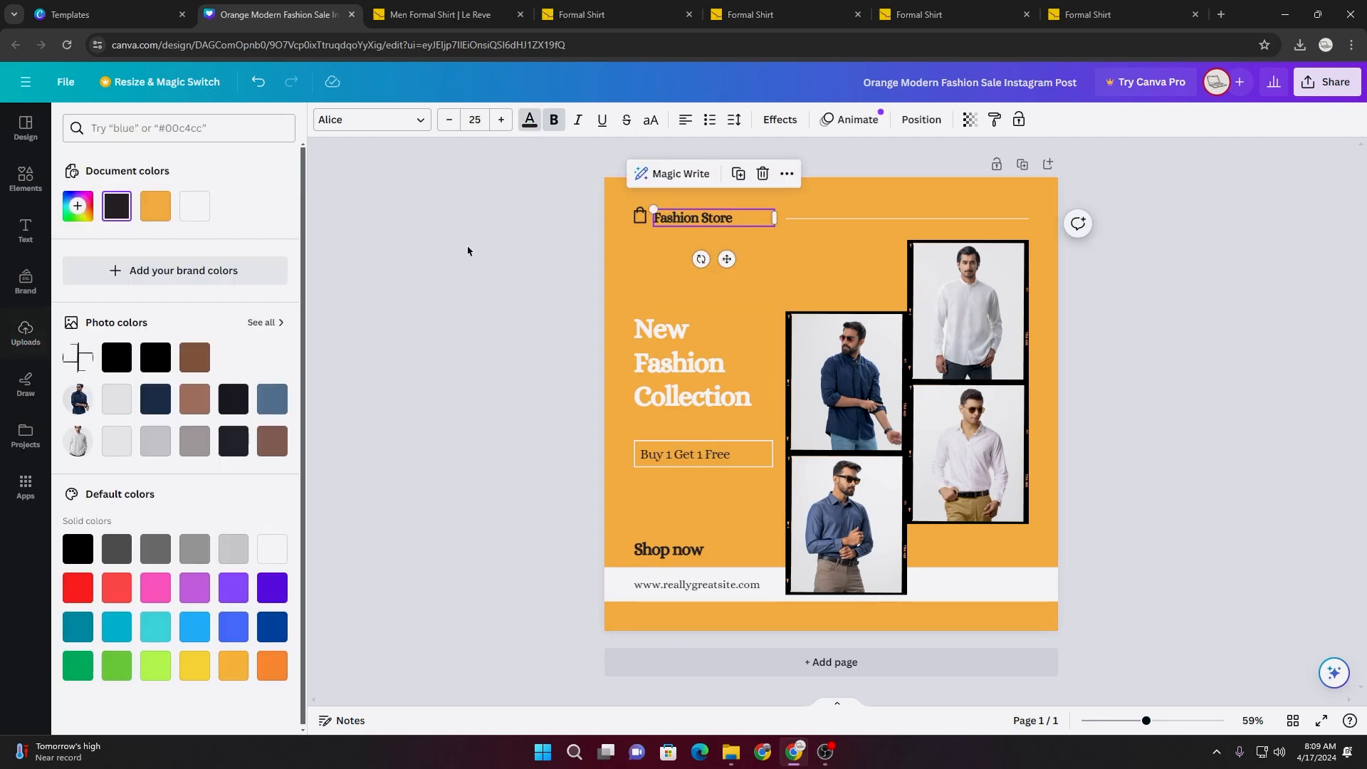
{"action": "left_click", "coordinate": [265, 548]}
{"action": "left_click", "coordinate": [519, 366]}
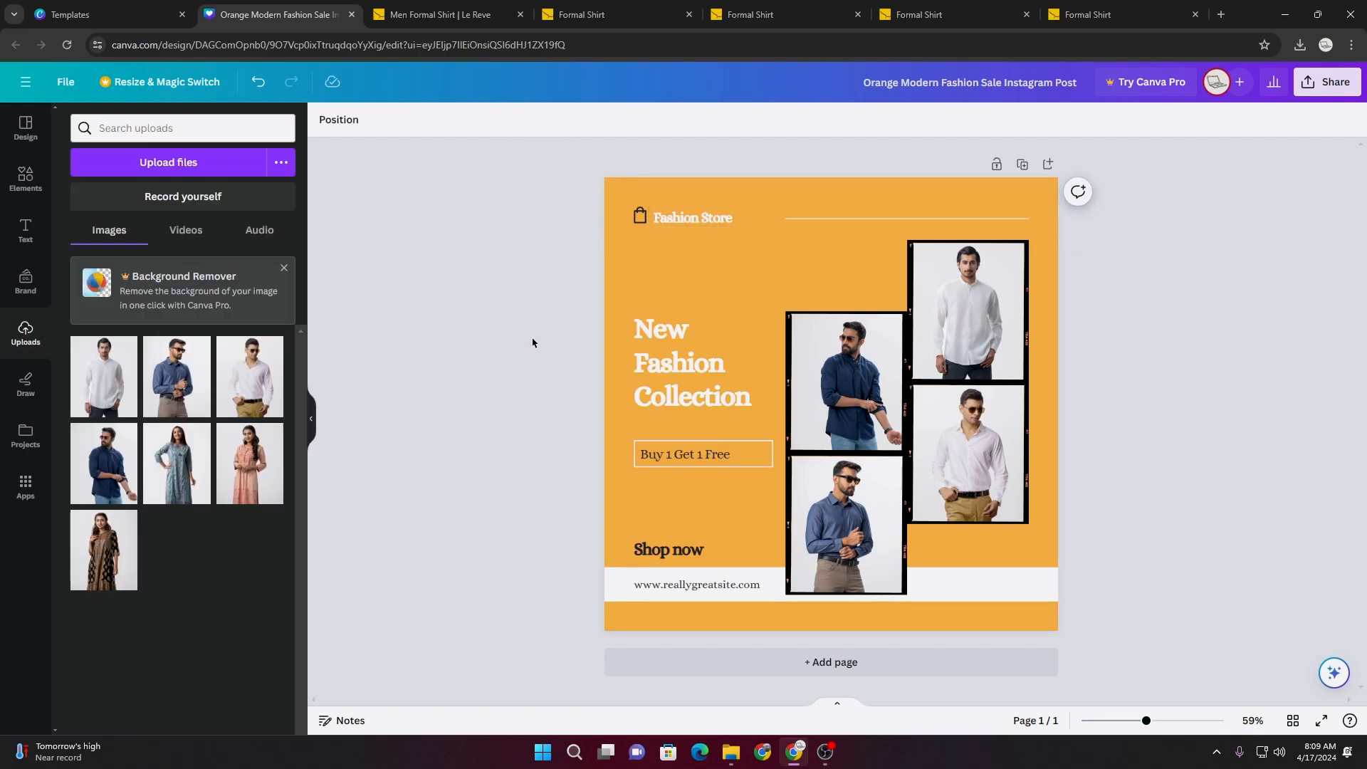
- Recolor the shopping bag icon beside the store name to white
{"action": "left_click", "coordinate": [640, 215]}
{"action": "left_click", "coordinate": [491, 119]}
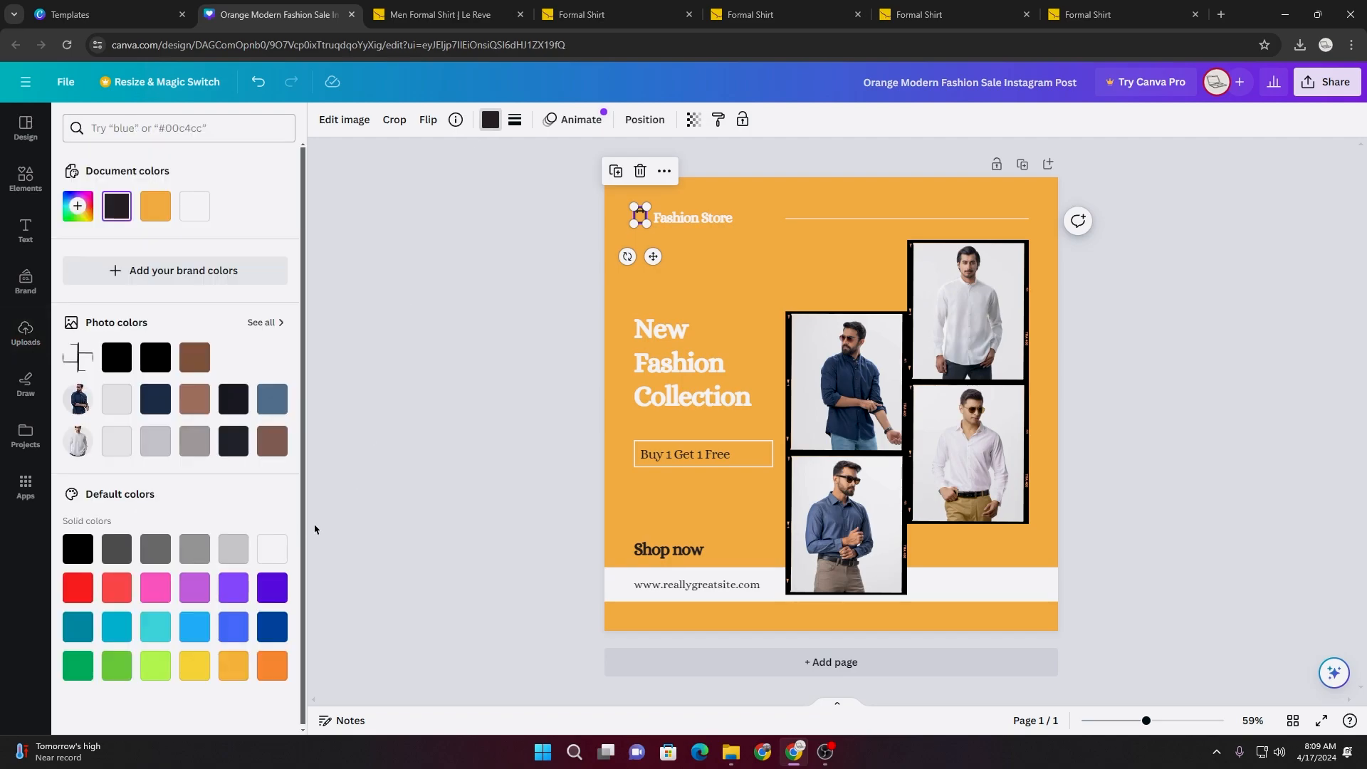
{"action": "left_click", "coordinate": [285, 550]}
{"action": "left_click", "coordinate": [369, 484]}
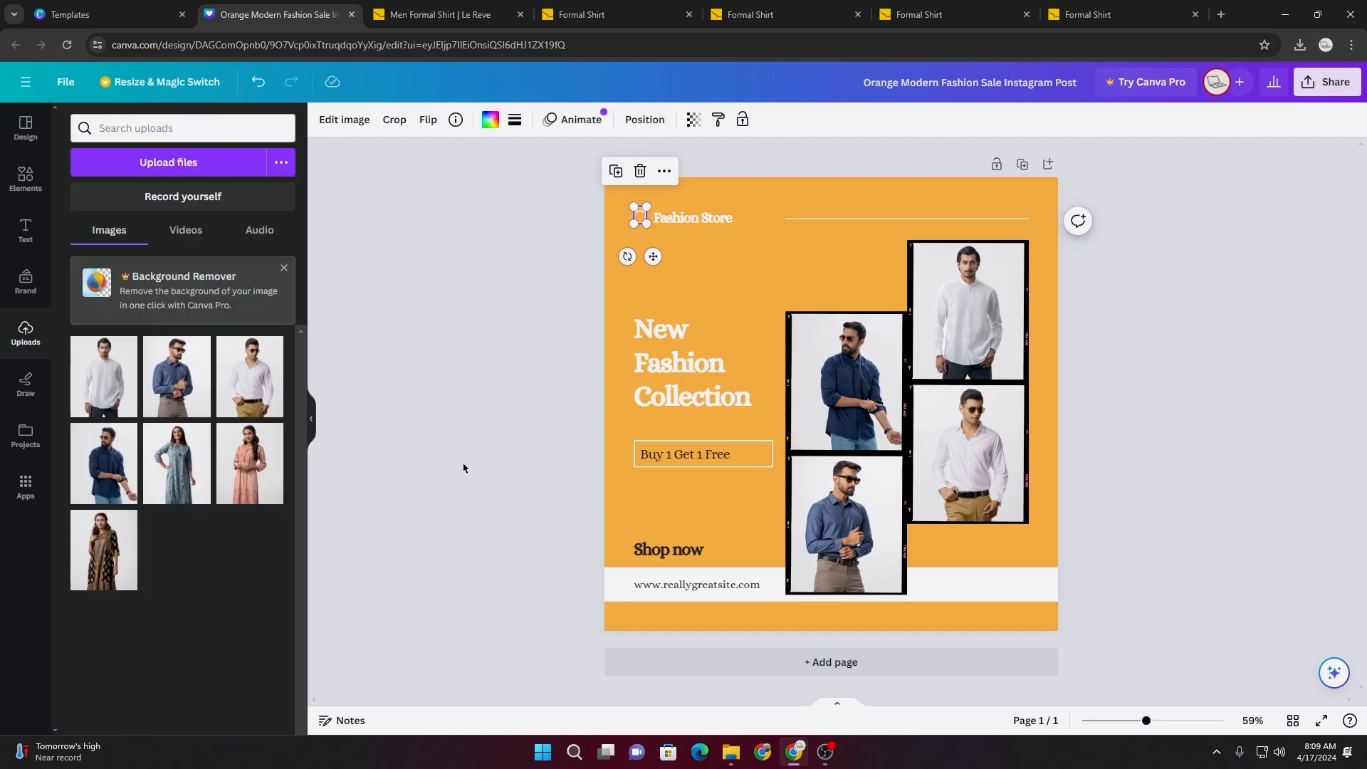
{"action": "left_click", "coordinate": [464, 463]}
- Change the "Buy 1 Get 1 Free" text inside its grouped frame to white
{"action": "left_click", "coordinate": [680, 463]}
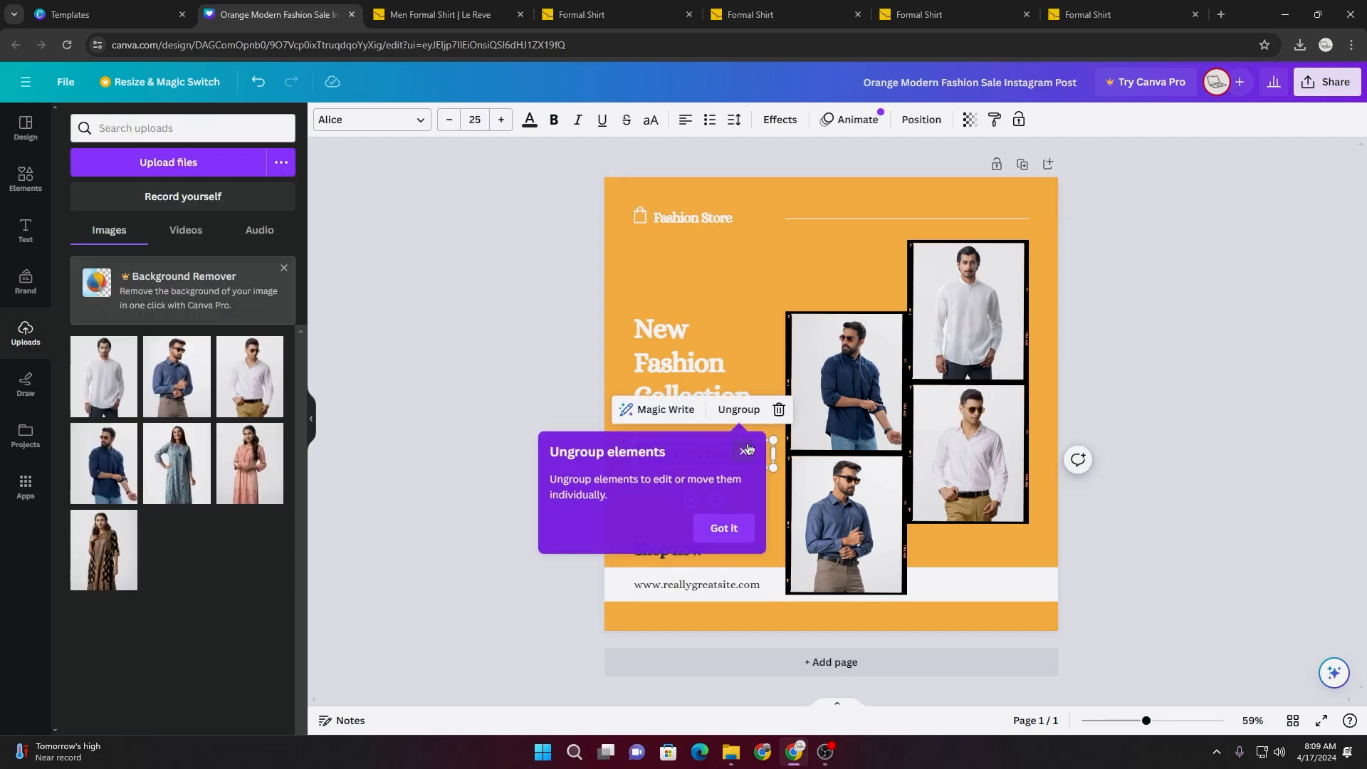
{"action": "double_click", "coordinate": [694, 458]}
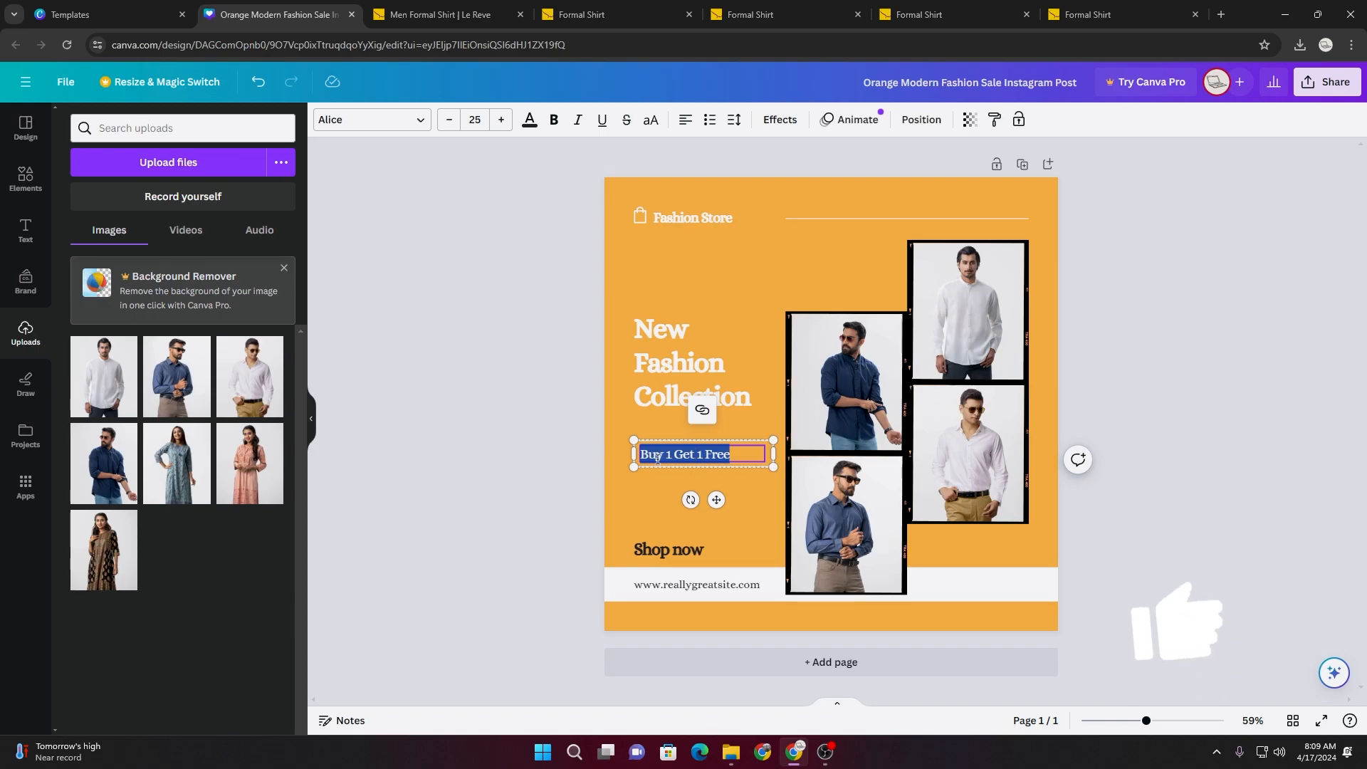
{"action": "left_click", "coordinate": [527, 122]}
{"action": "left_click", "coordinate": [278, 551]}
{"action": "left_click", "coordinate": [485, 488]}
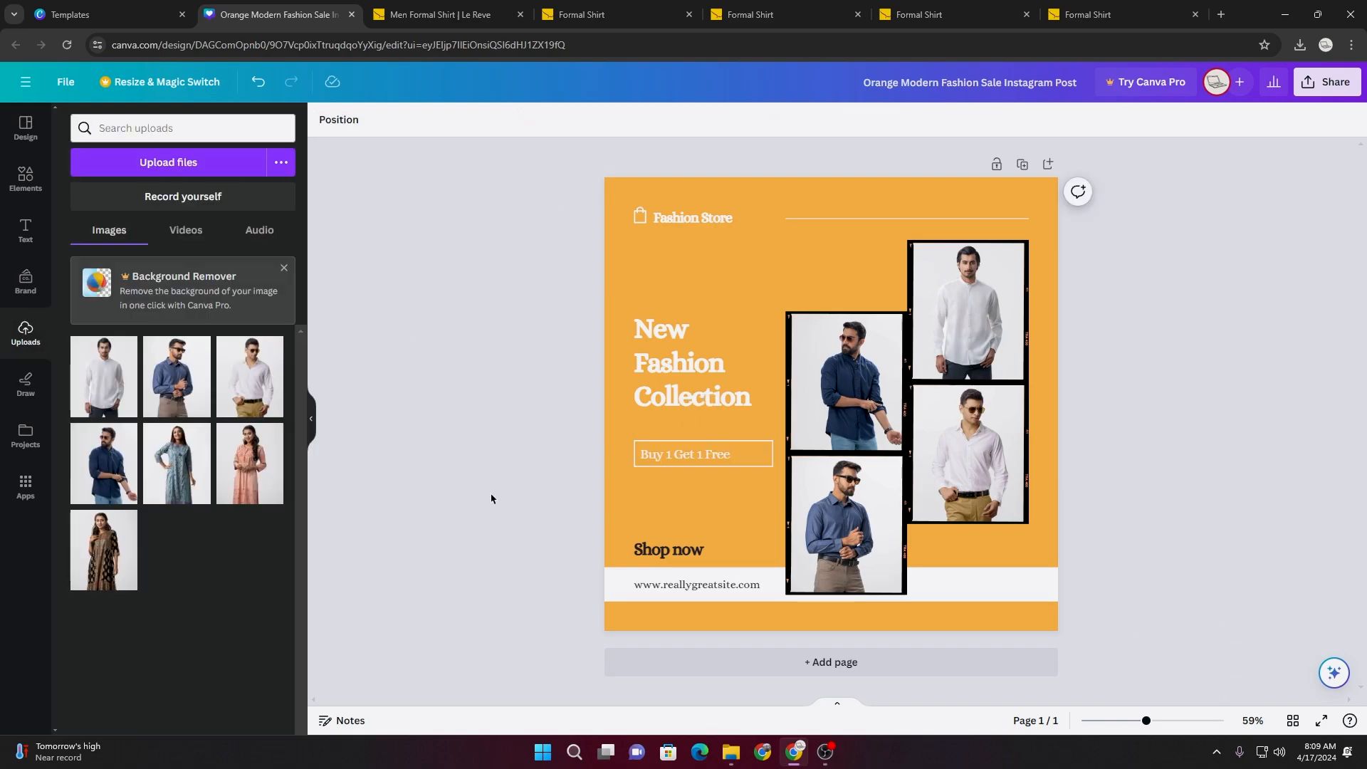
- Set the text color of "Shop now" to white
{"action": "left_click", "coordinate": [690, 555]}
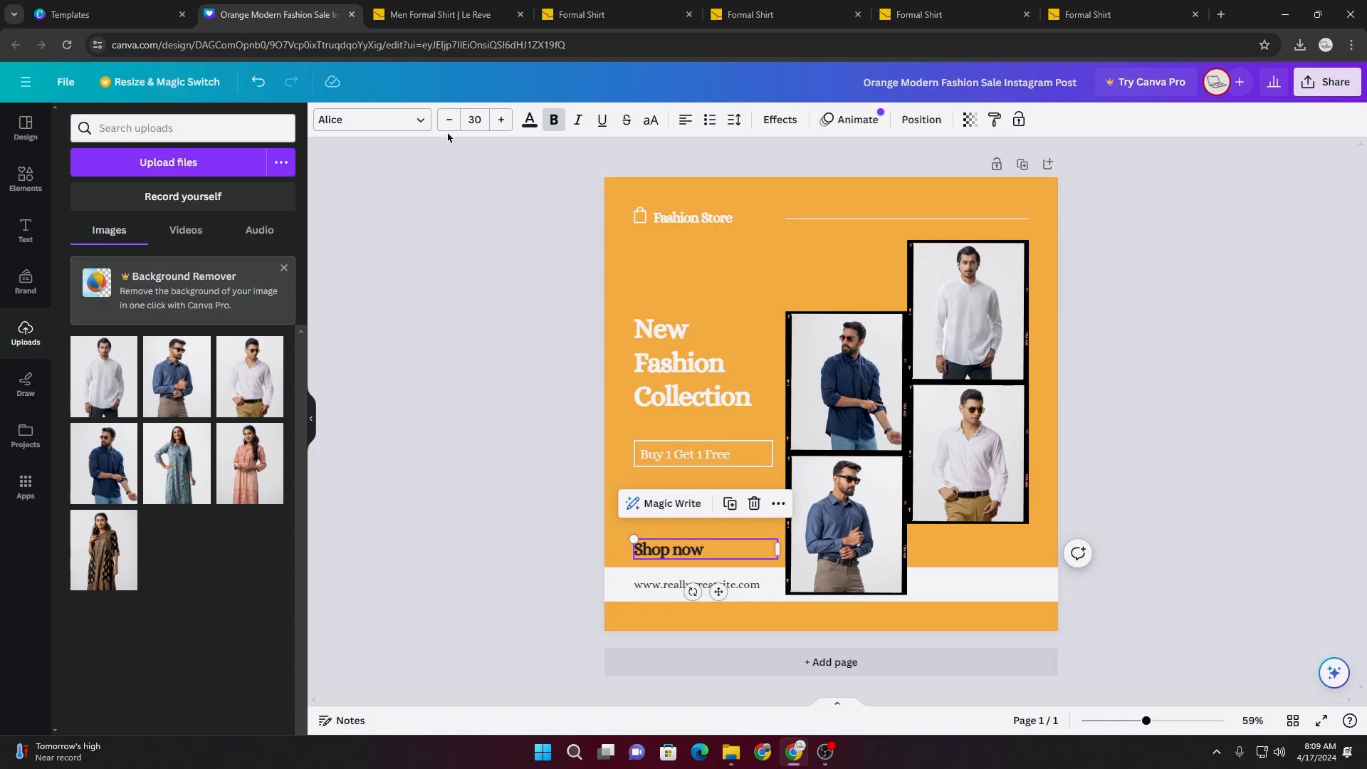
{"action": "left_click", "coordinate": [529, 121]}
{"action": "left_click", "coordinate": [272, 548]}
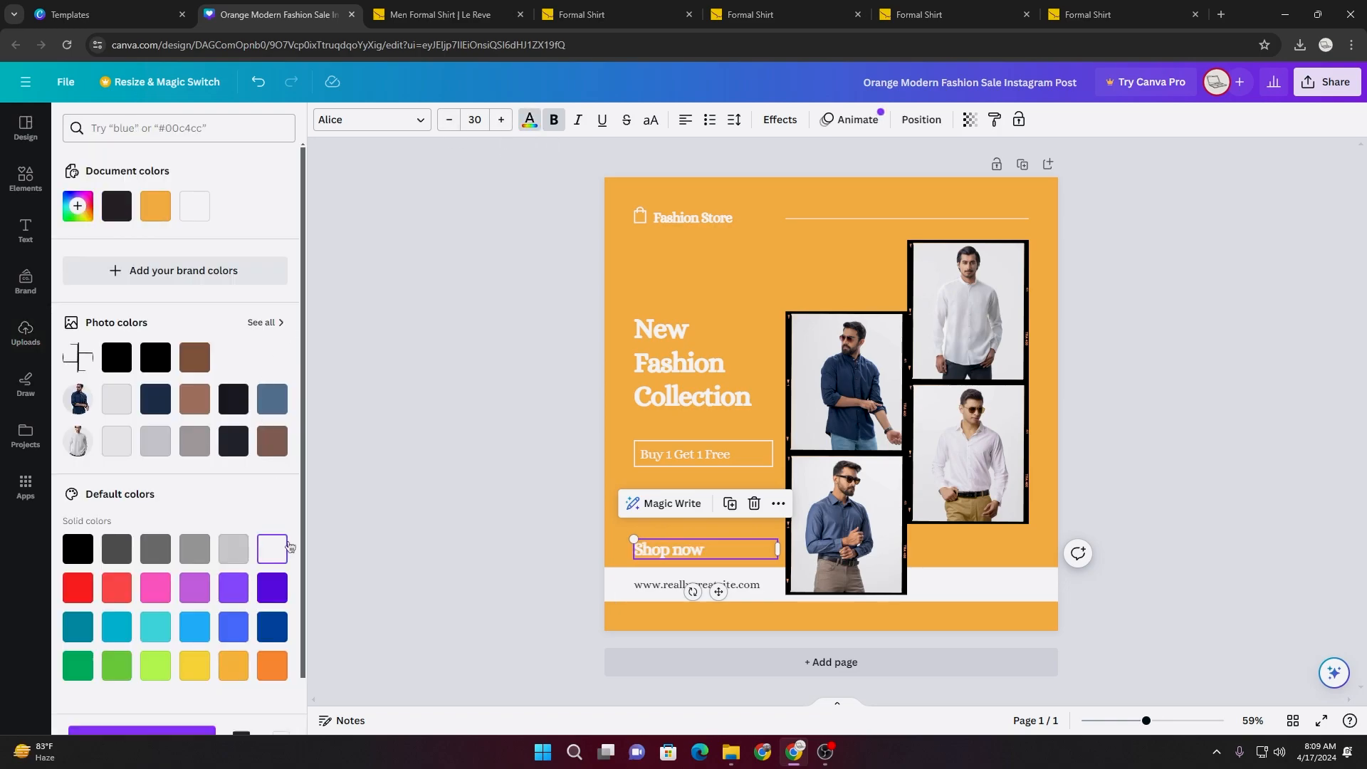
{"action": "left_click", "coordinate": [484, 566]}
- Change the page background to the dark charcoal shade from the white-shirt photo's colors
{"action": "left_click", "coordinate": [769, 222]}
{"action": "left_click", "coordinate": [761, 277]}
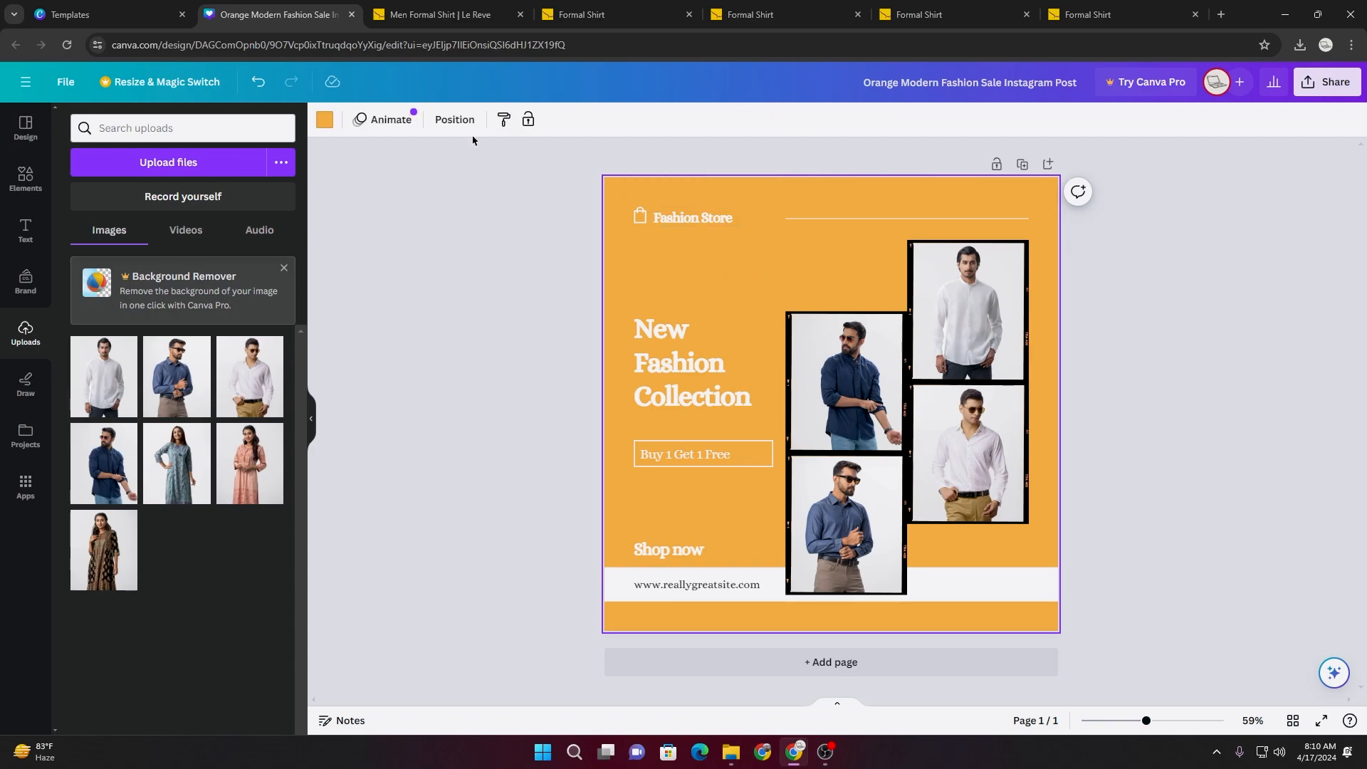
{"action": "left_click", "coordinate": [324, 120]}
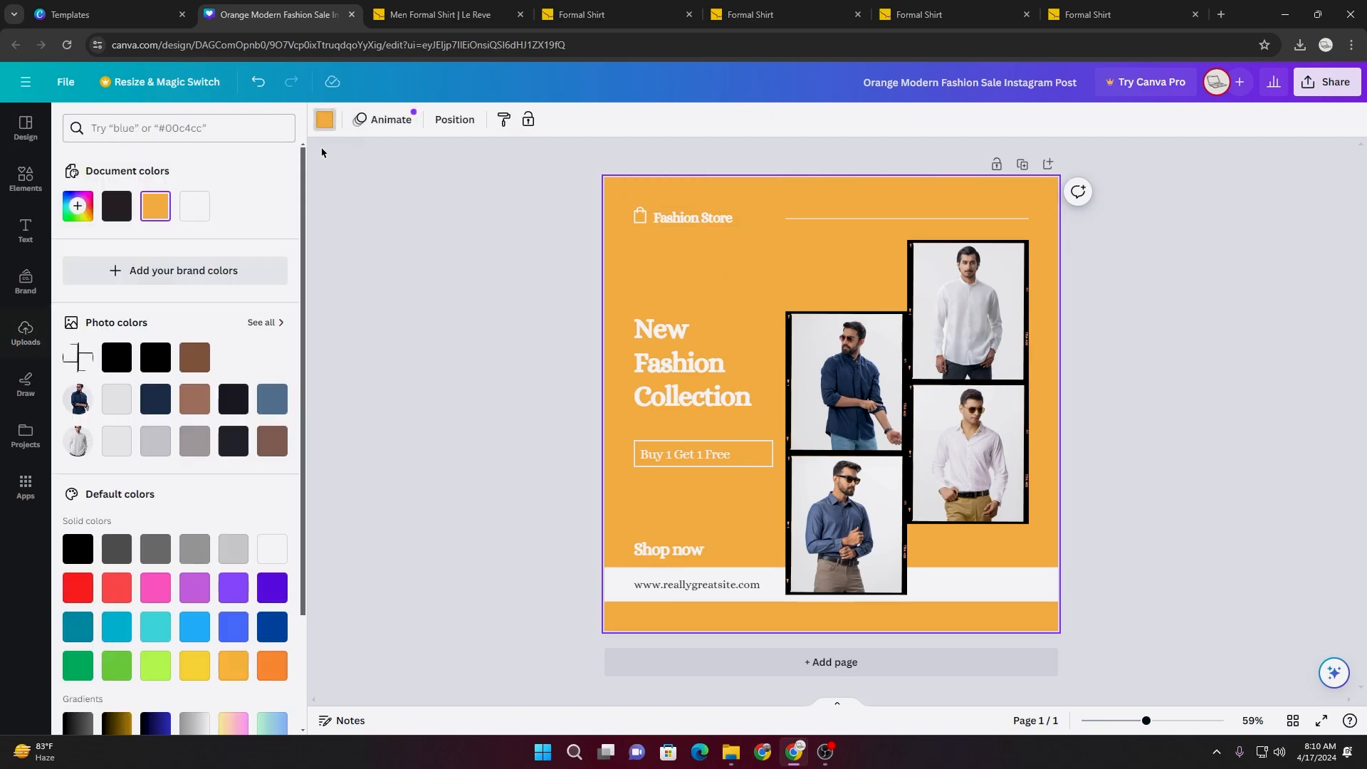
{"action": "left_click", "coordinate": [243, 450]}
{"action": "left_click", "coordinate": [418, 446]}
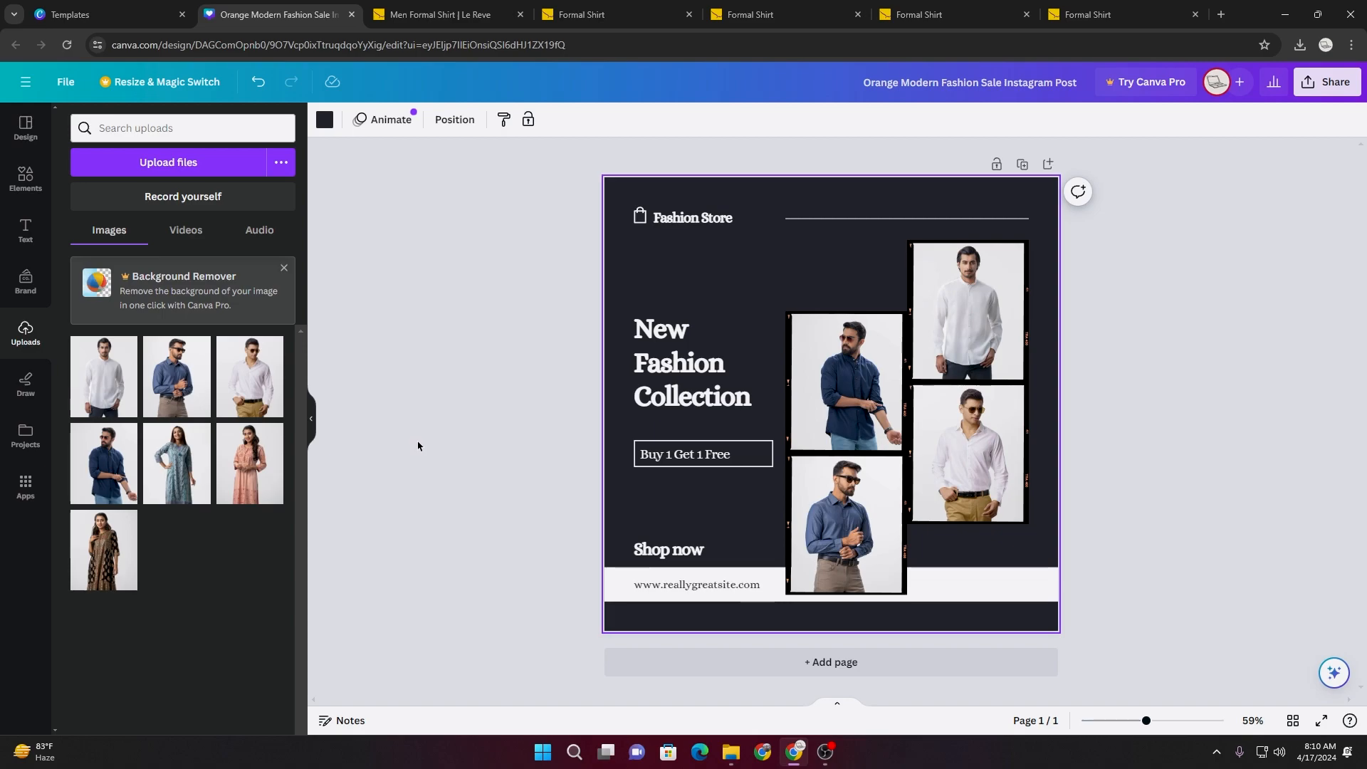
- Try several brown, blue and gray photo colors on the band behind the website address, and set the band to white
{"action": "left_click", "coordinate": [1033, 600]}
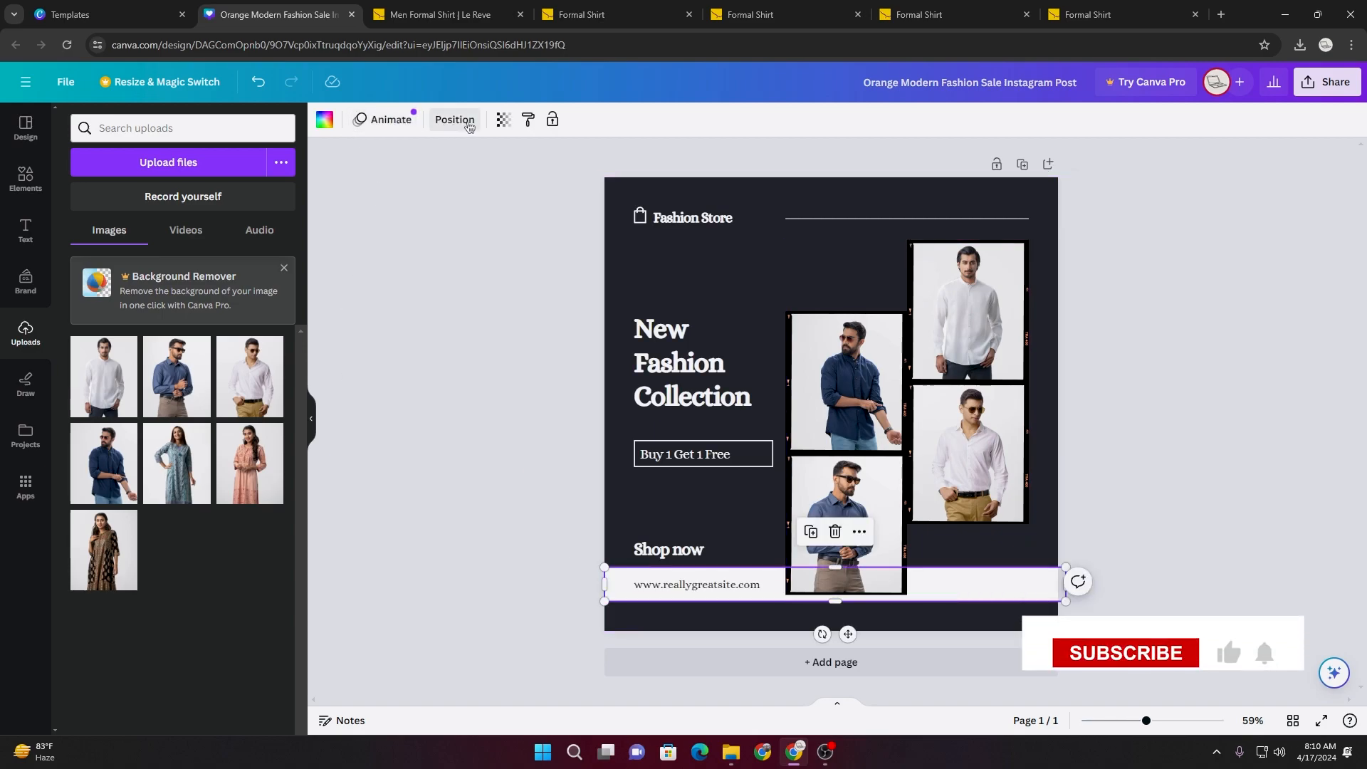
{"action": "left_click", "coordinate": [324, 119]}
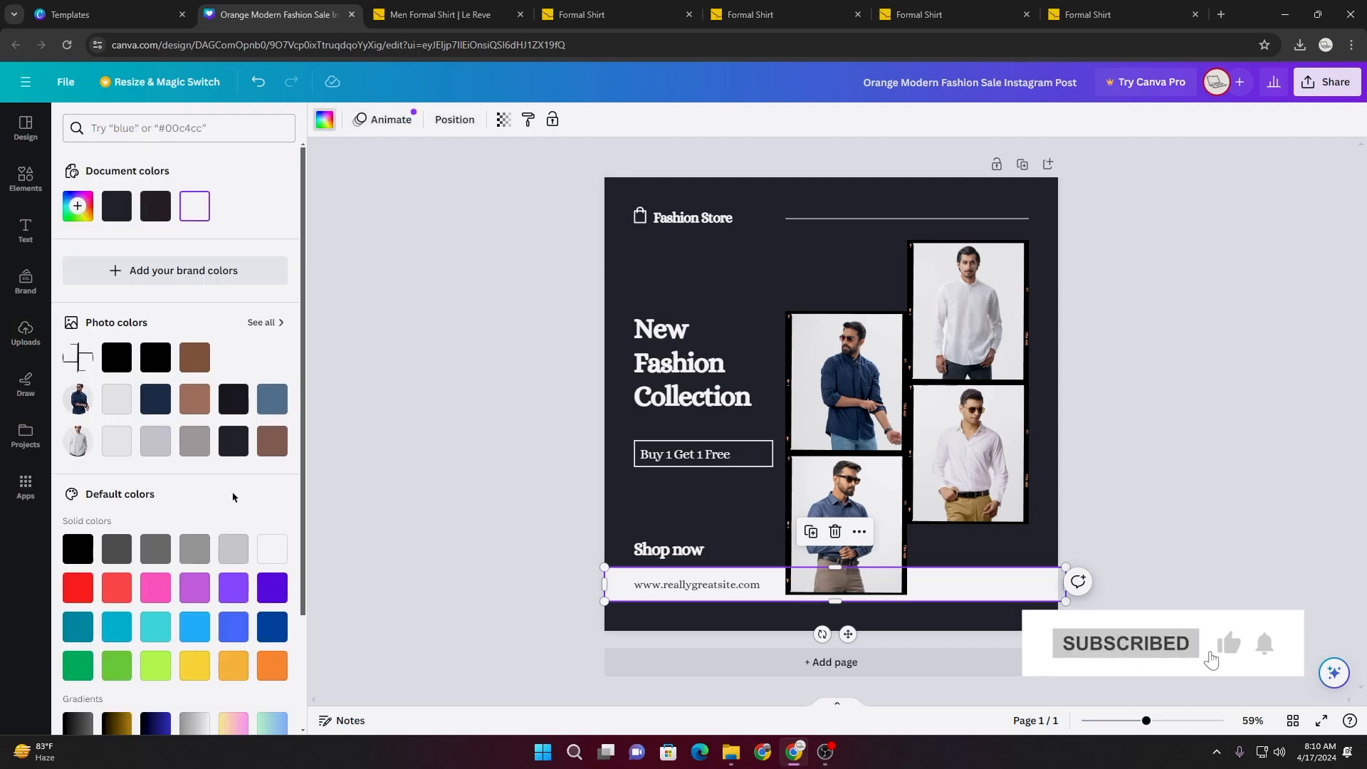
{"action": "left_click", "coordinate": [272, 441]}
{"action": "left_click", "coordinate": [233, 399]}
{"action": "left_click", "coordinate": [280, 397]}
{"action": "left_click", "coordinate": [194, 440]}
{"action": "left_click", "coordinate": [153, 448]}
{"action": "left_click", "coordinate": [110, 453]}
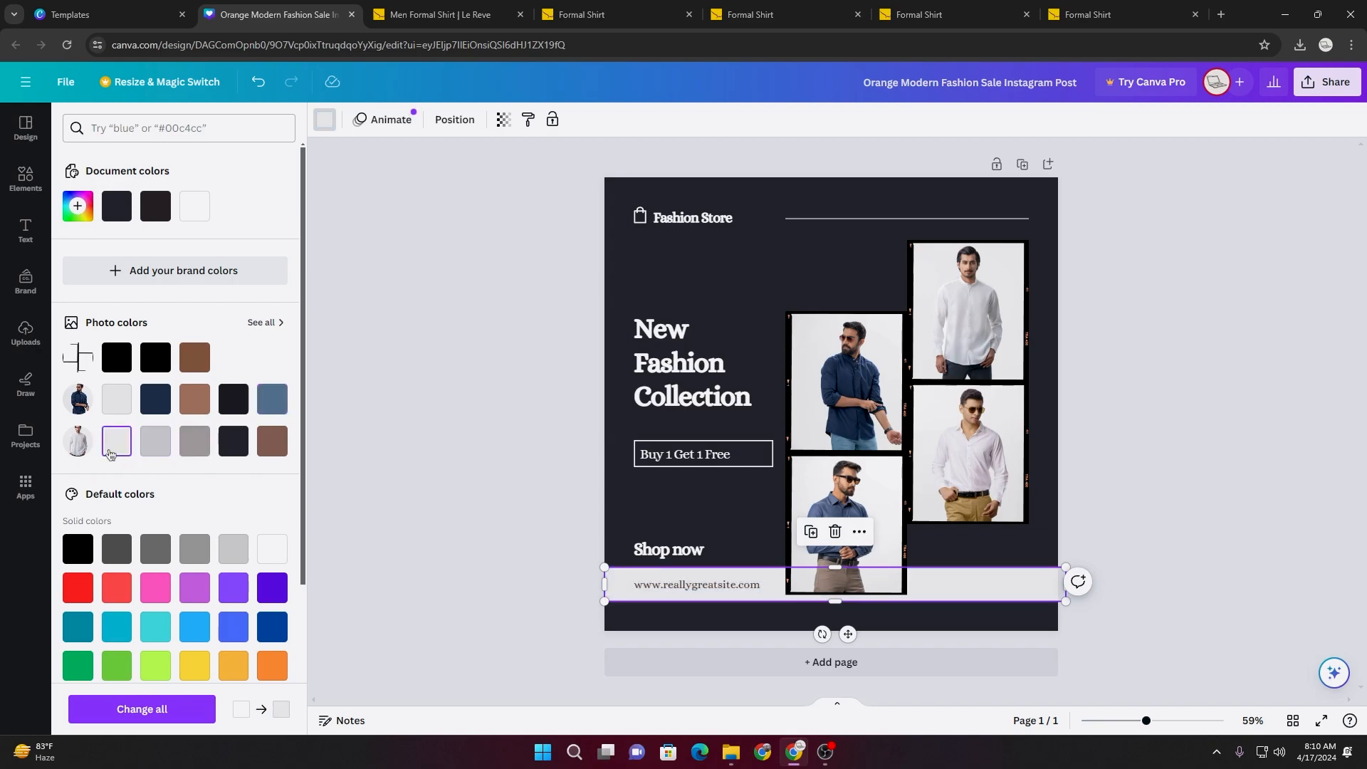
{"action": "left_click", "coordinate": [272, 550]}
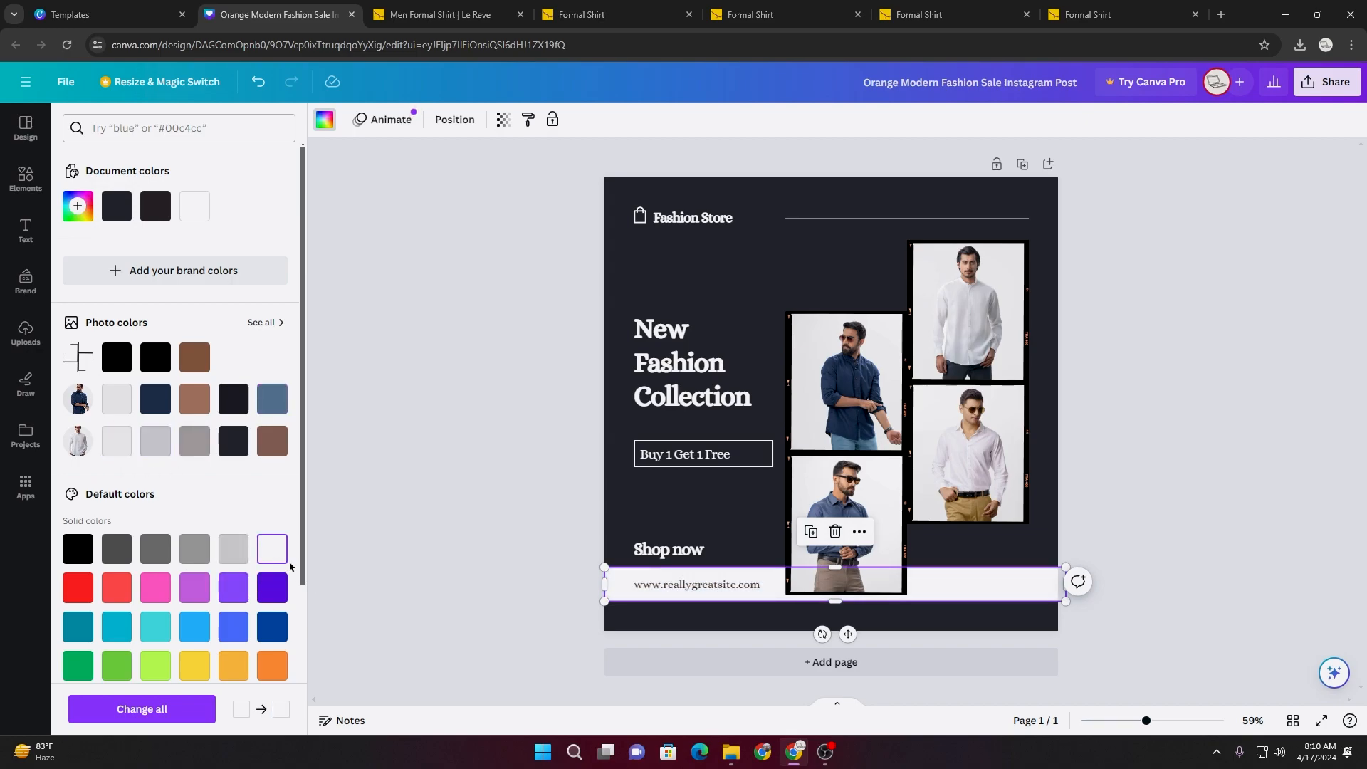
{"action": "key", "text": "Escape"}
{"action": "left_click", "coordinate": [676, 586]}
{"action": "left_click", "coordinate": [693, 592]}
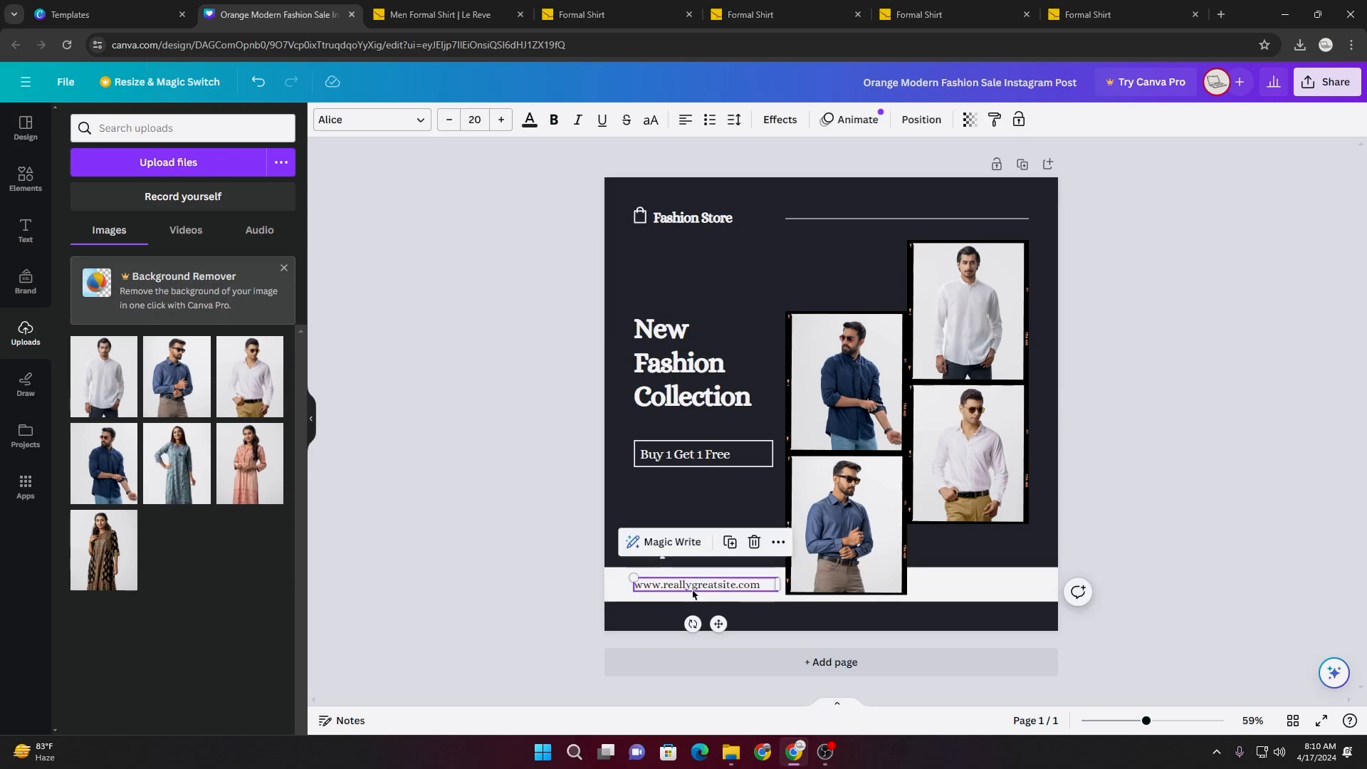
{"action": "double_click", "coordinate": [694, 593]}
{"action": "left_click", "coordinate": [440, 14]}
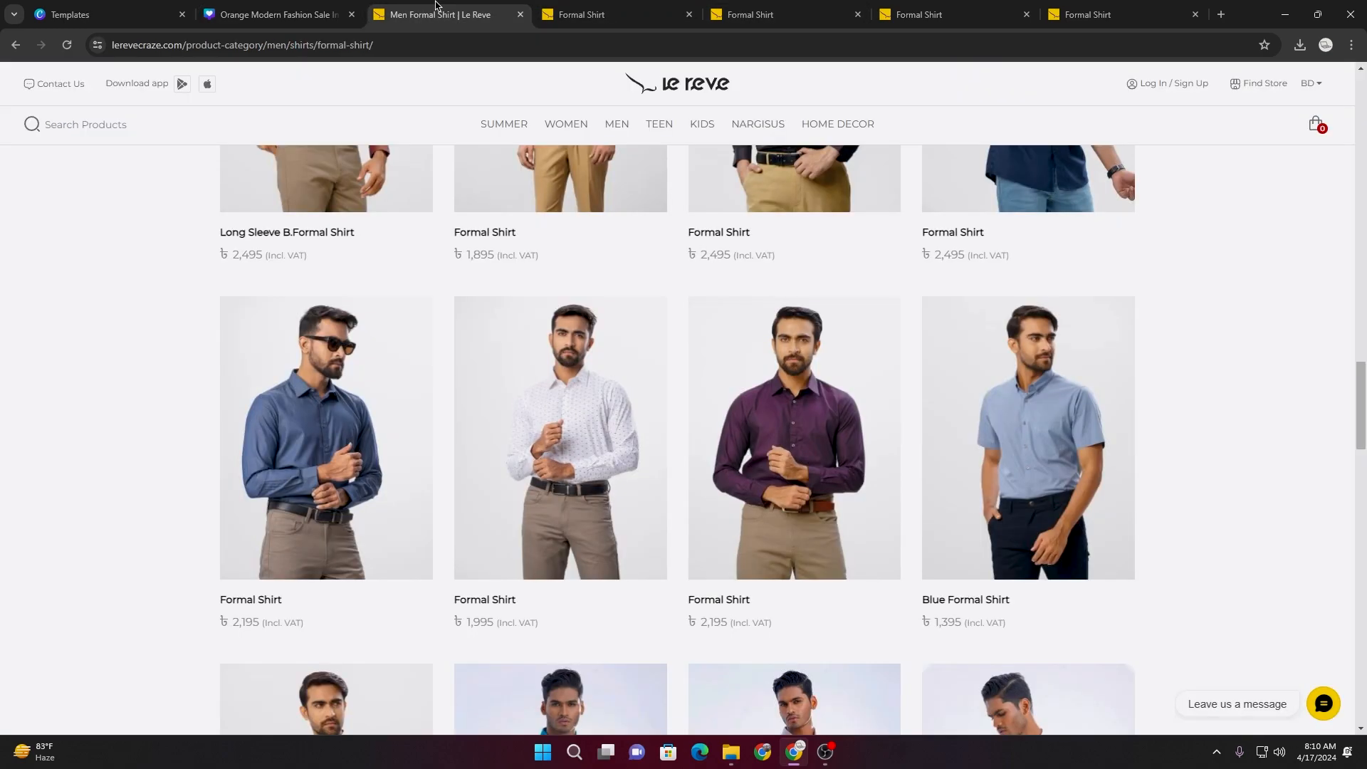
{"action": "left_click_drag", "start_coordinate": [183, 45], "coordinate": [93, 45]}
{"action": "key", "text": "ctrl+c"}
{"action": "left_click", "coordinate": [144, 46]}
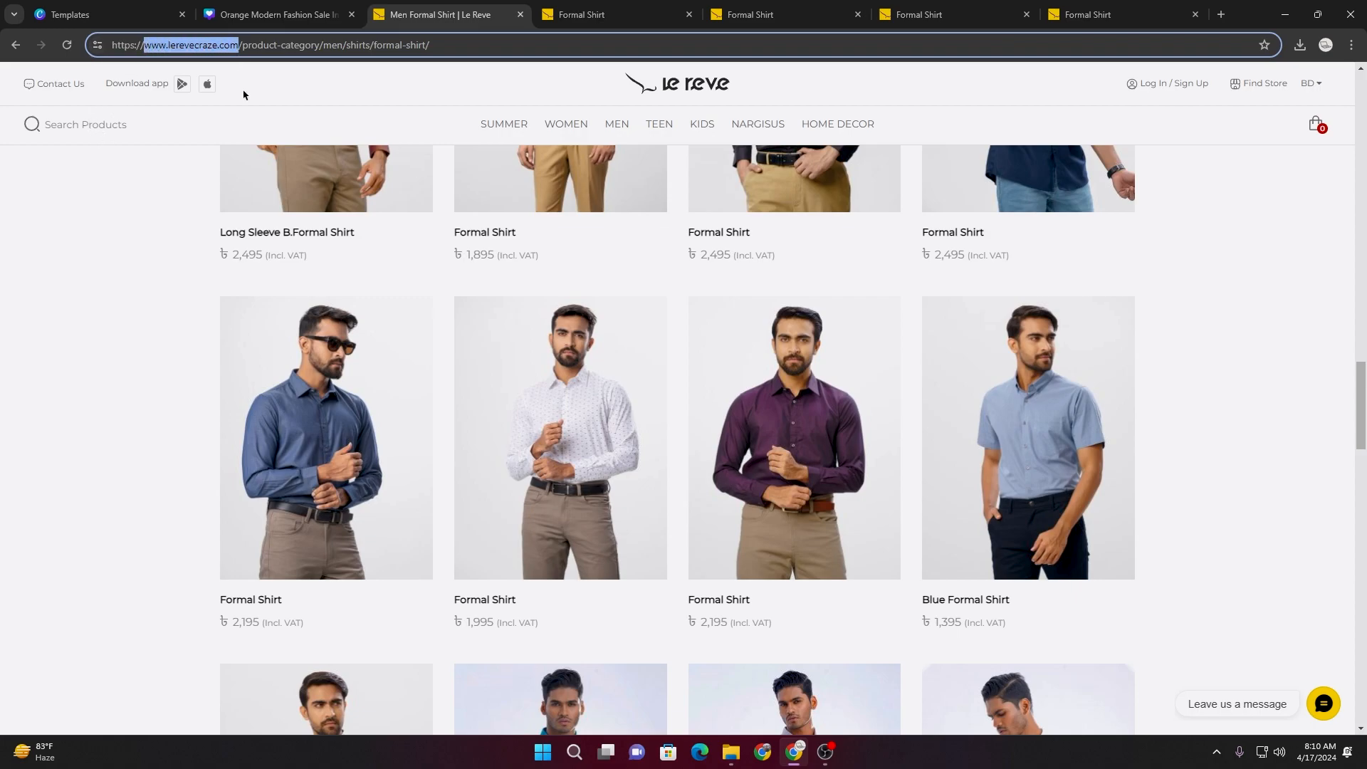
{"action": "left_click", "coordinate": [223, 16]}
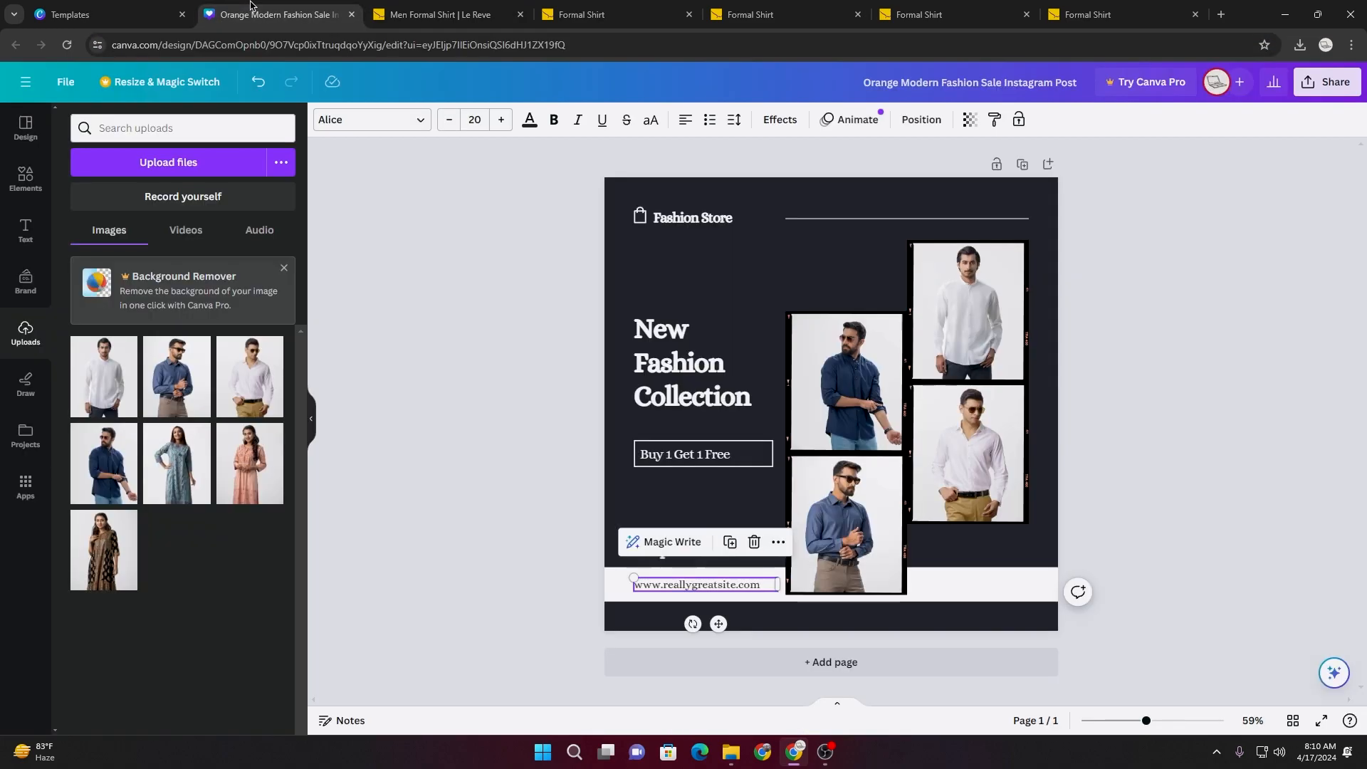
{"action": "double_click", "coordinate": [738, 585]}
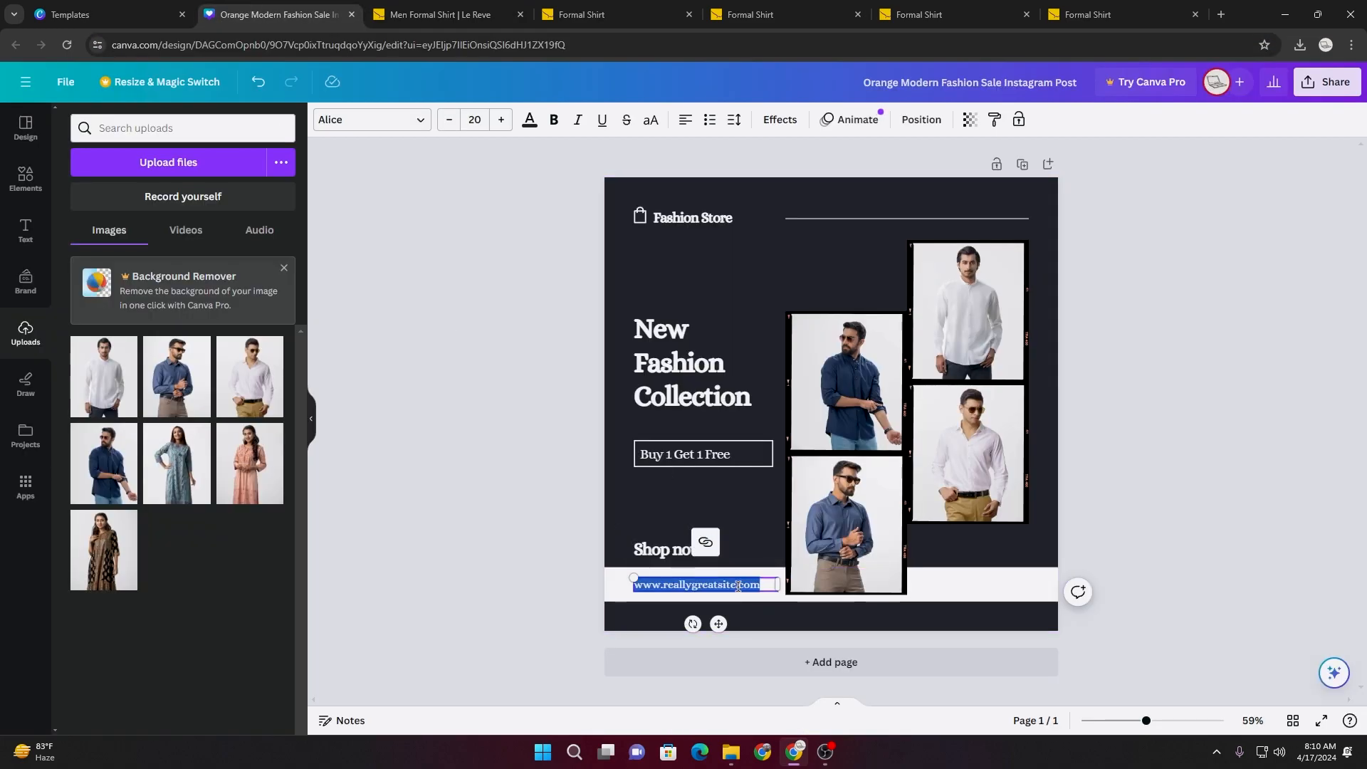
{"action": "key", "text": "ctrl+v"}
{"action": "left_click_drag", "start_coordinate": [779, 585], "coordinate": [749, 593]}
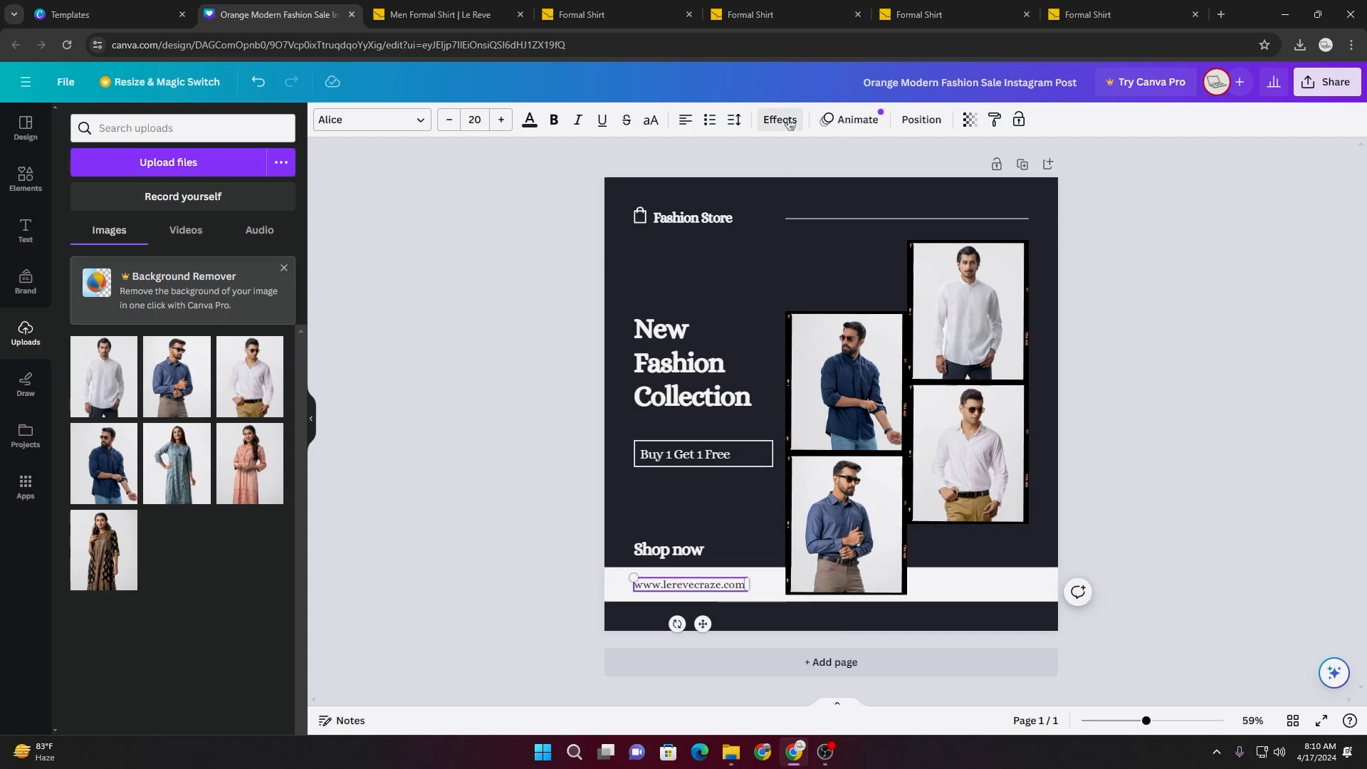
- Increase the website text's letter spacing and adjust its text box so the address stays on one line
{"action": "left_click", "coordinate": [734, 120]}
{"action": "left_click_drag", "start_coordinate": [774, 177], "coordinate": [799, 170]}
{"action": "left_click_drag", "start_coordinate": [747, 593], "coordinate": [693, 588]}
{"action": "left_click", "coordinate": [703, 586]}
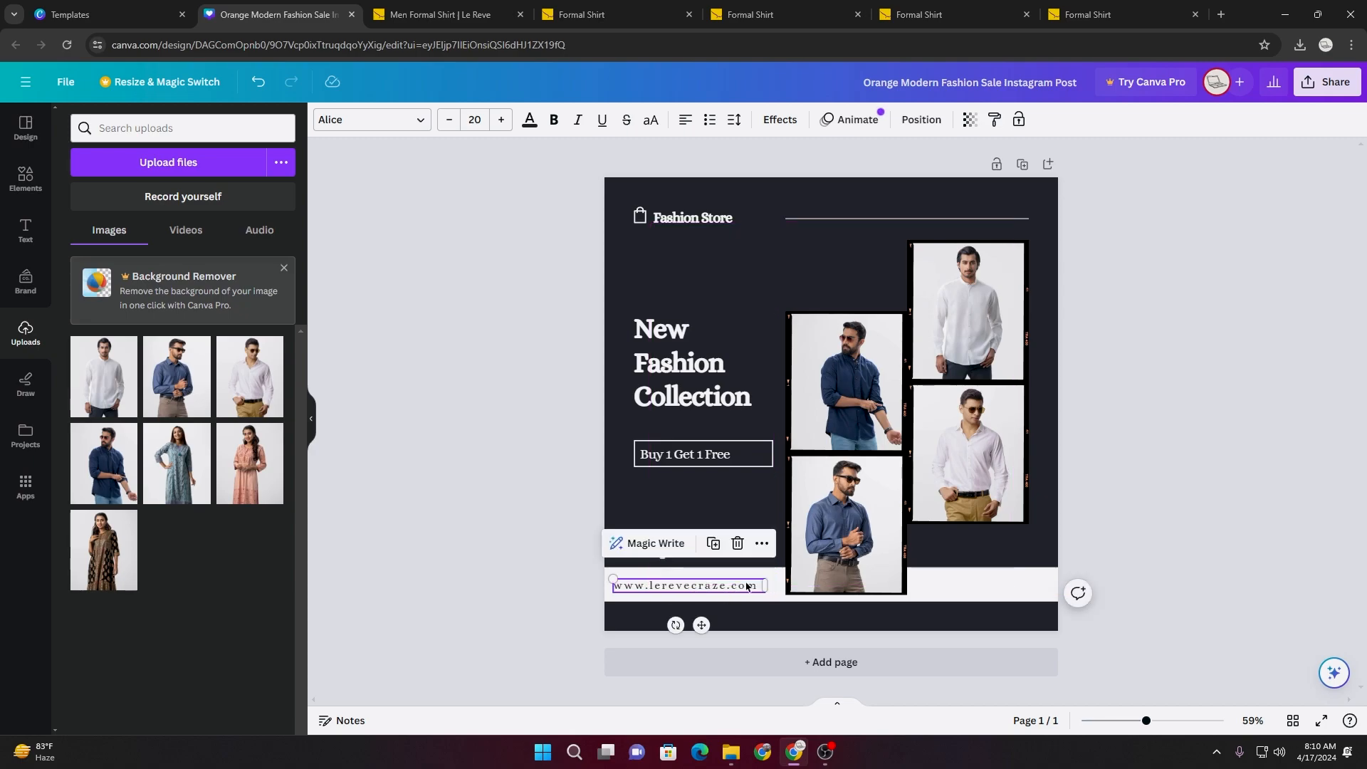
{"action": "left_click", "coordinate": [709, 119]}
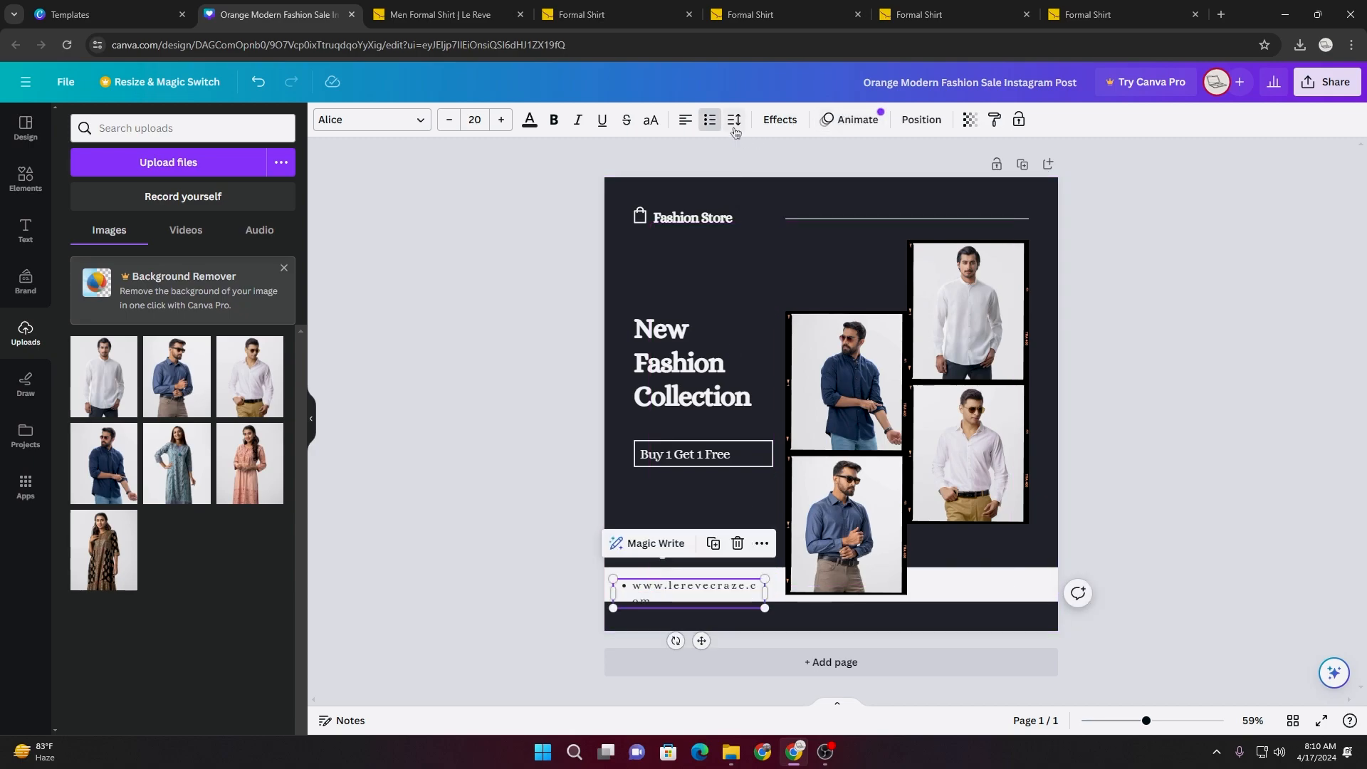
{"action": "left_click", "coordinate": [734, 119]}
{"action": "key", "text": "Escape"}
{"action": "key", "text": "ctrl+z"}
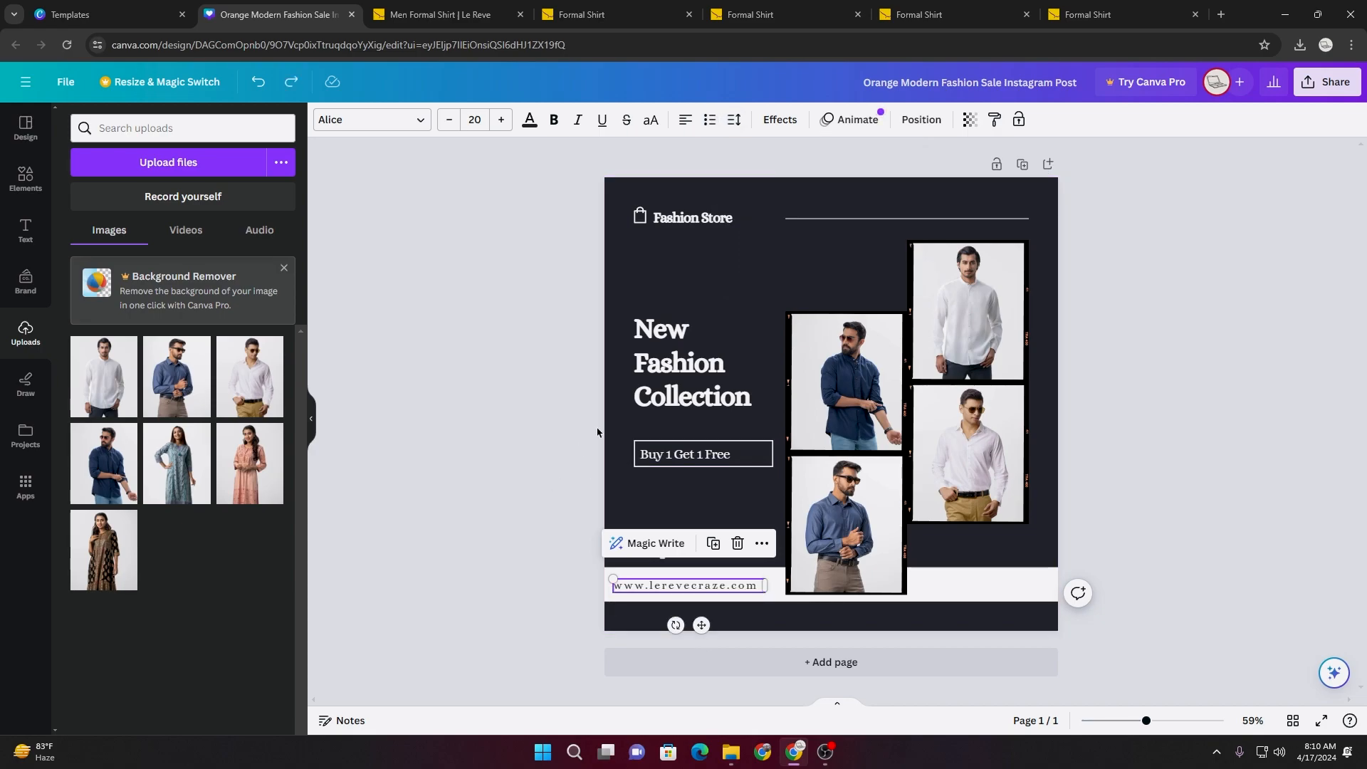
- Set the website text's letter spacing to 256 and widen its text box to hold the address on one line
{"action": "left_click", "coordinate": [734, 120]}
{"action": "left_click_drag", "start_coordinate": [795, 181], "coordinate": [811, 176]}
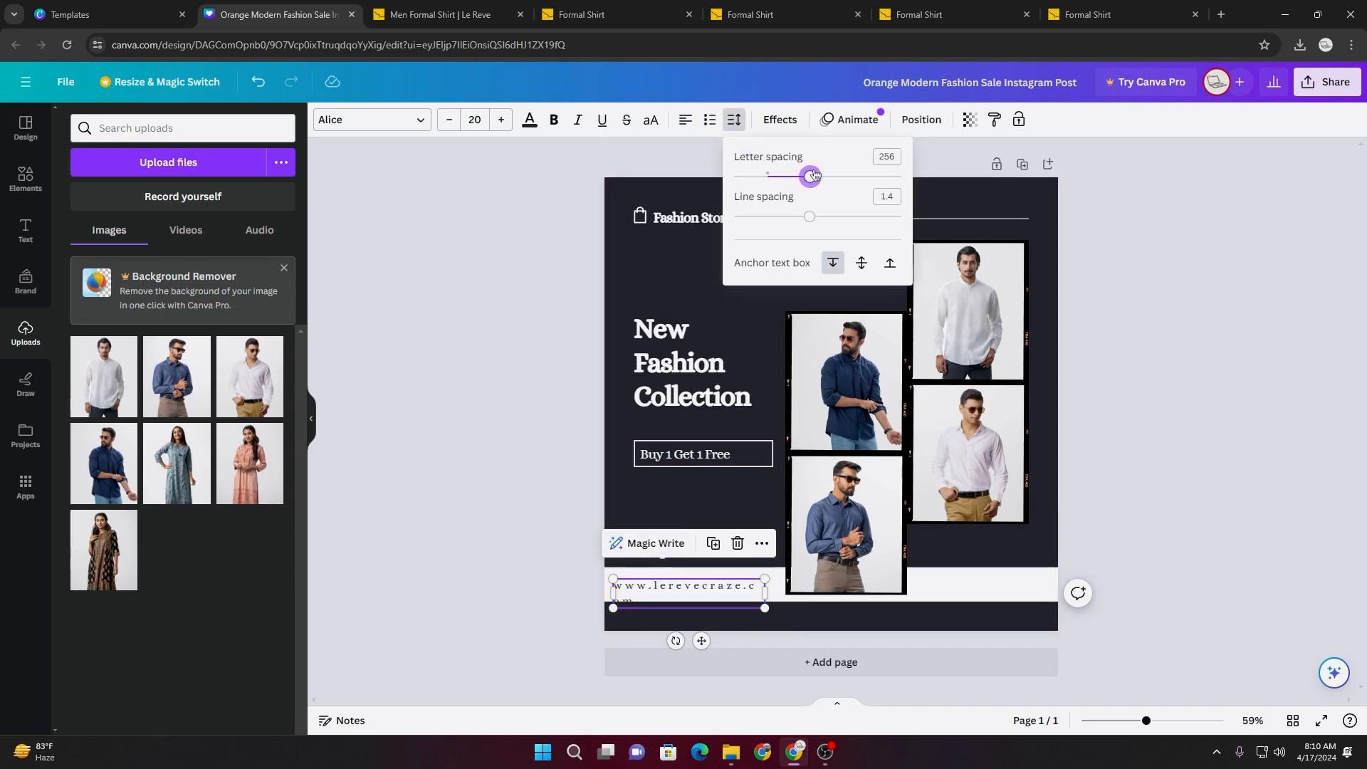
{"action": "mouse_move", "coordinate": [765, 594]}
{"action": "left_mouse_down"}
{"action": "mouse_move", "coordinate": [786, 591]}
{"action": "mouse_move", "coordinate": [751, 587]}
{"action": "mouse_move", "coordinate": [789, 587]}
{"action": "mouse_move", "coordinate": [763, 591]}
{"action": "left_mouse_up"}
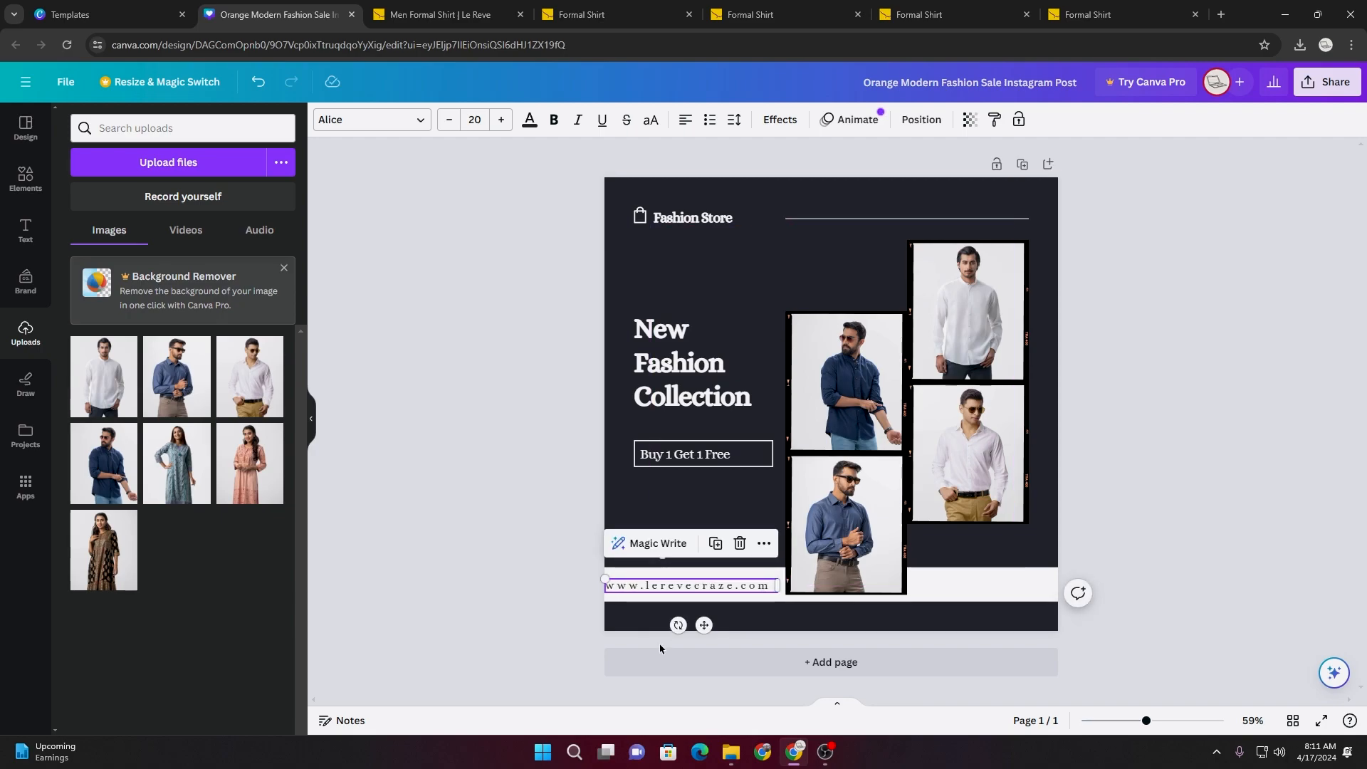
- Move the website text slightly inward from the page edge within the white band, beside the photo collage
{"action": "left_click_drag", "start_coordinate": [703, 629], "coordinate": [709, 629]}
{"action": "left_click_drag", "start_coordinate": [709, 629], "coordinate": [696, 585]}
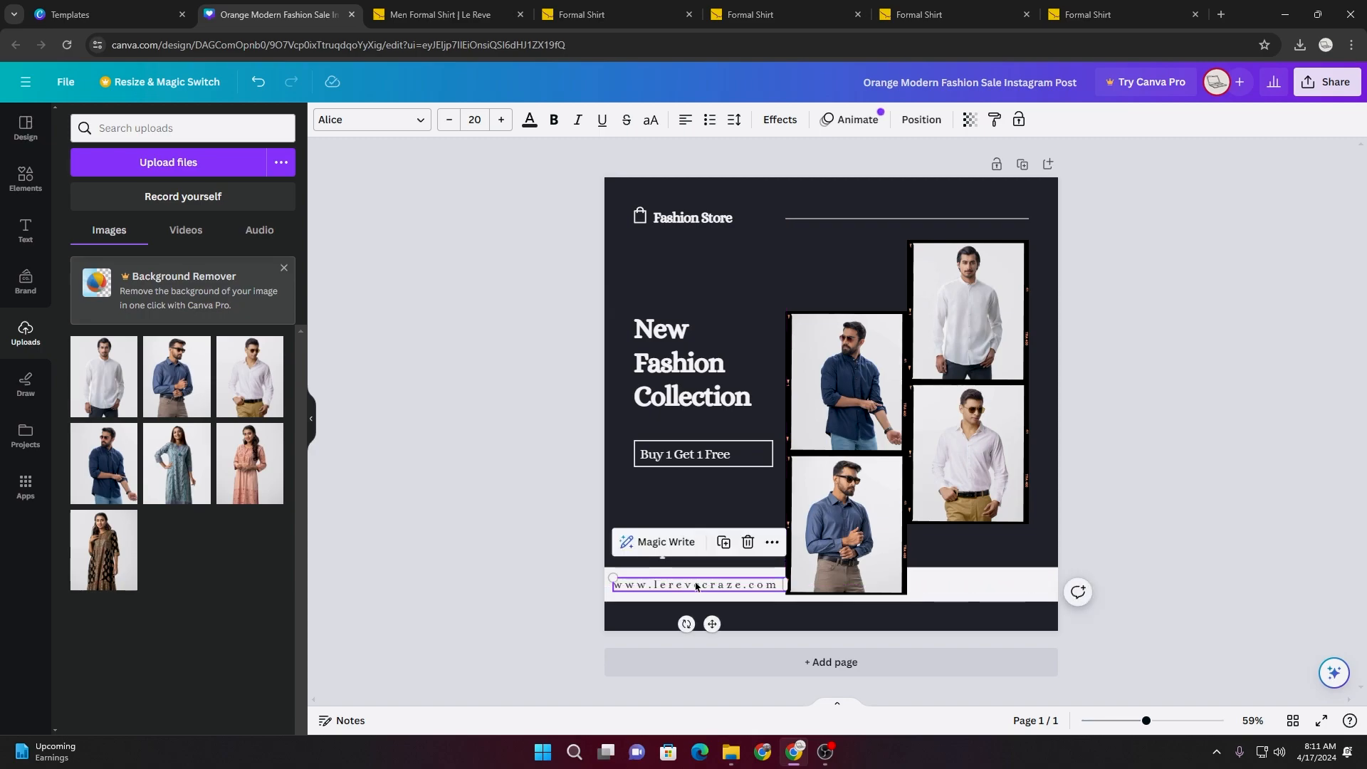
{"action": "left_click", "coordinate": [452, 625]}
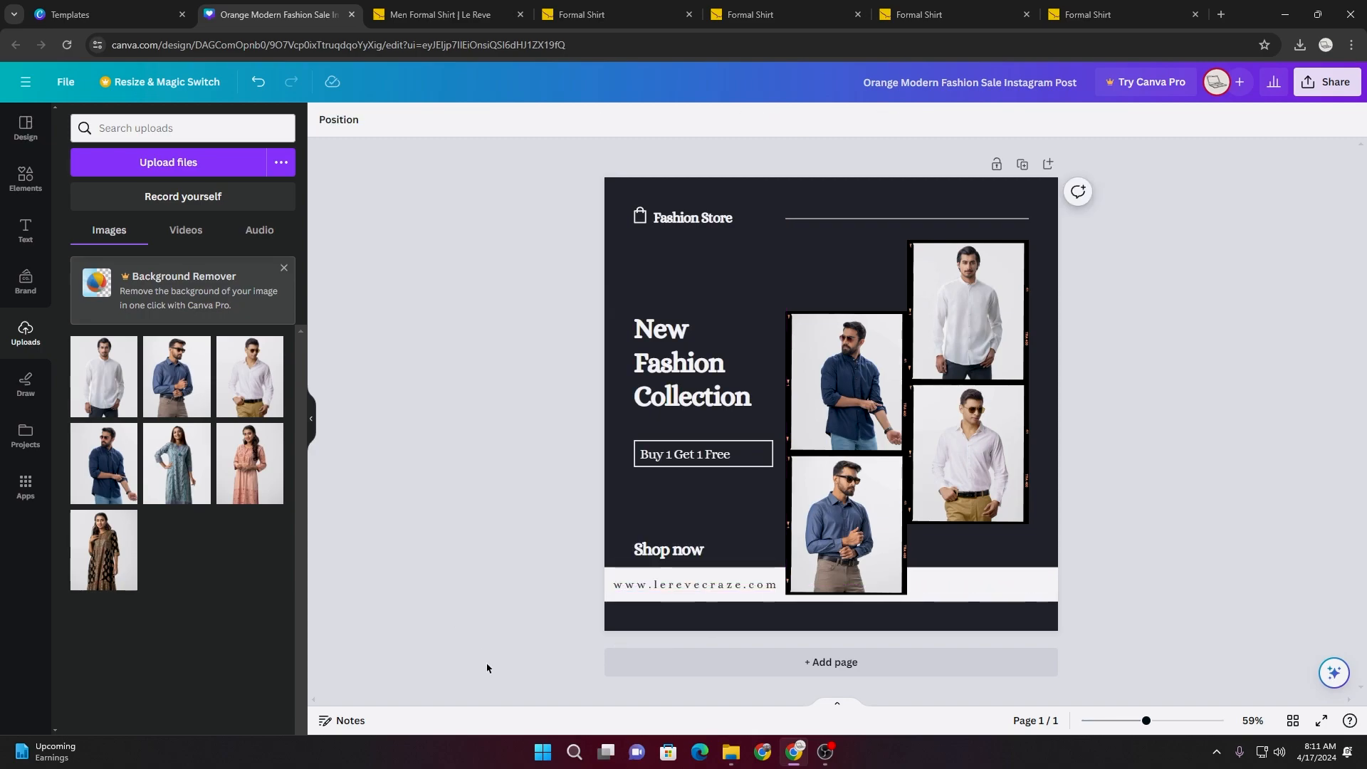
- Change the website text's font to Canva Sans
{"action": "left_click", "coordinate": [712, 585]}
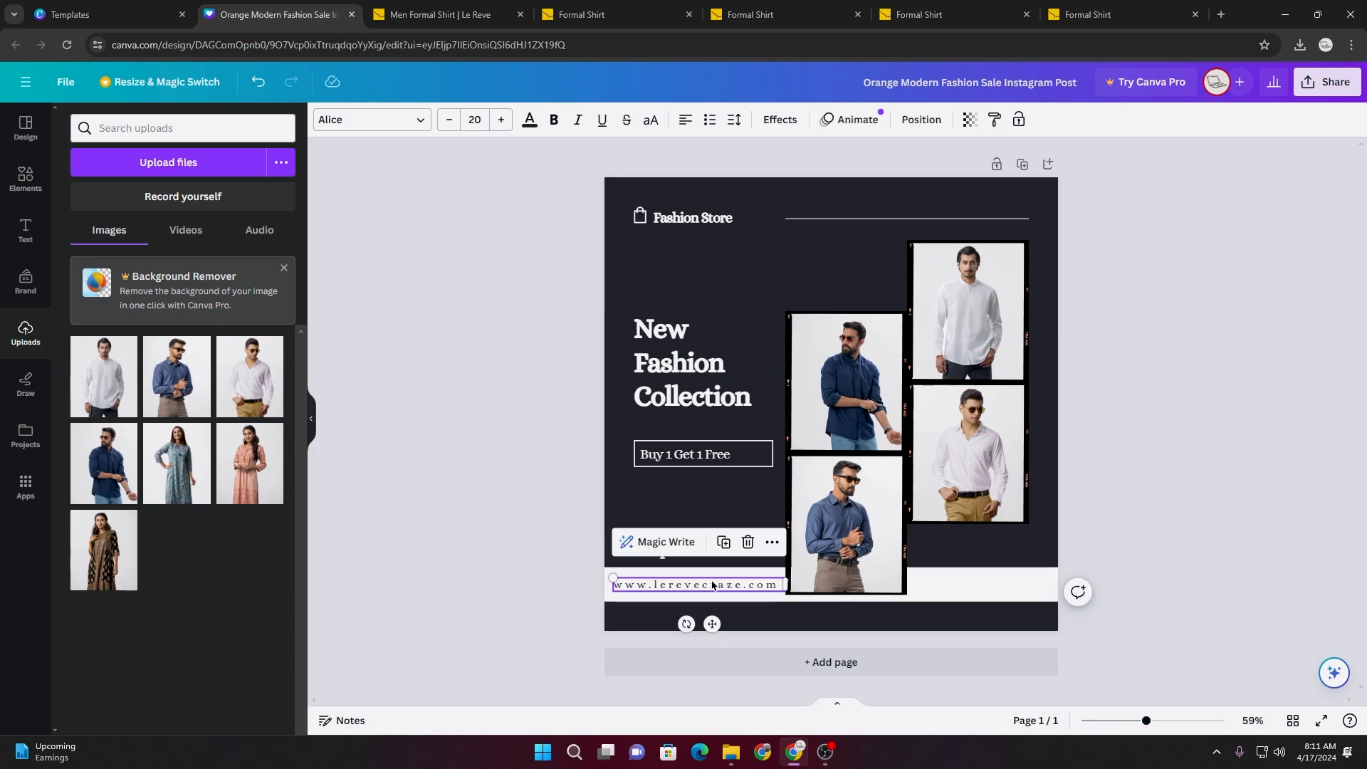
{"action": "left_click", "coordinate": [372, 120]}
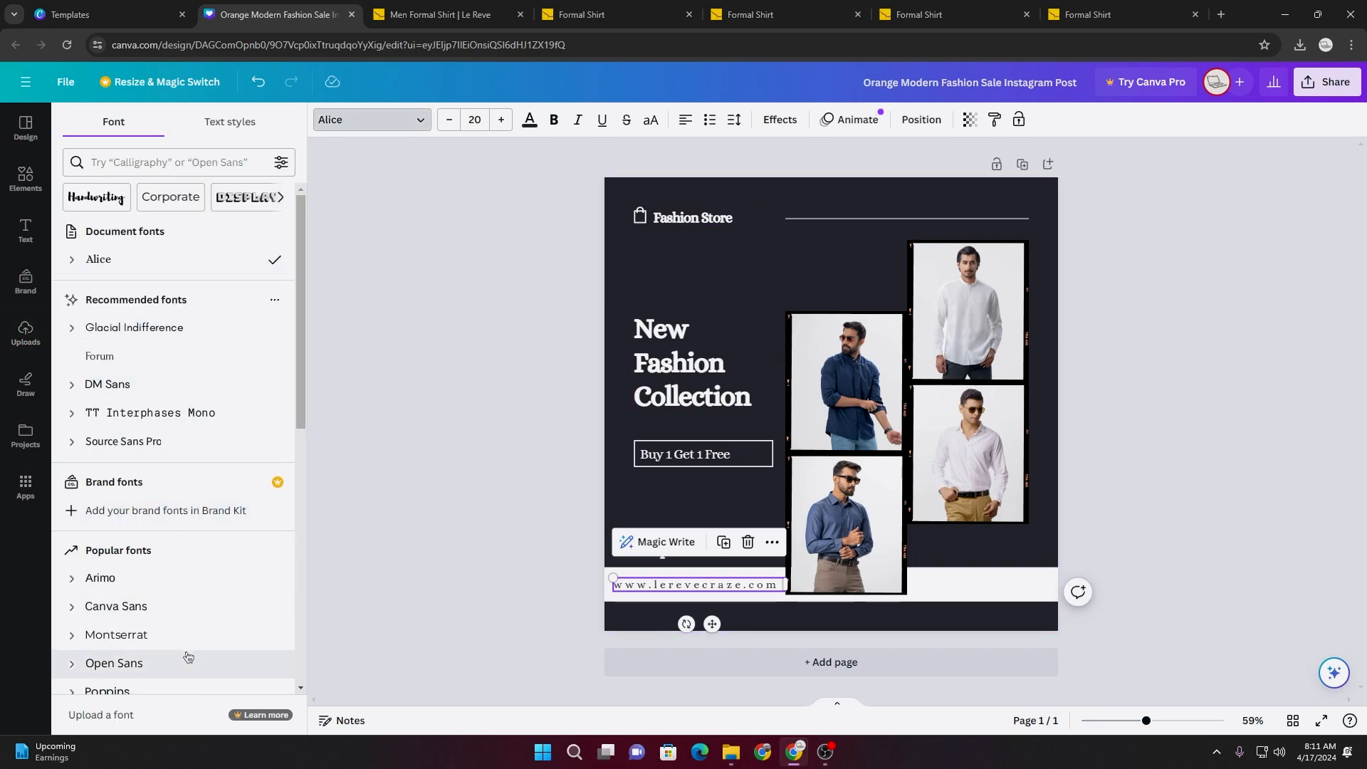
{"action": "left_click", "coordinate": [166, 607]}
{"action": "left_click_drag", "start_coordinate": [789, 592], "coordinate": [756, 584]}
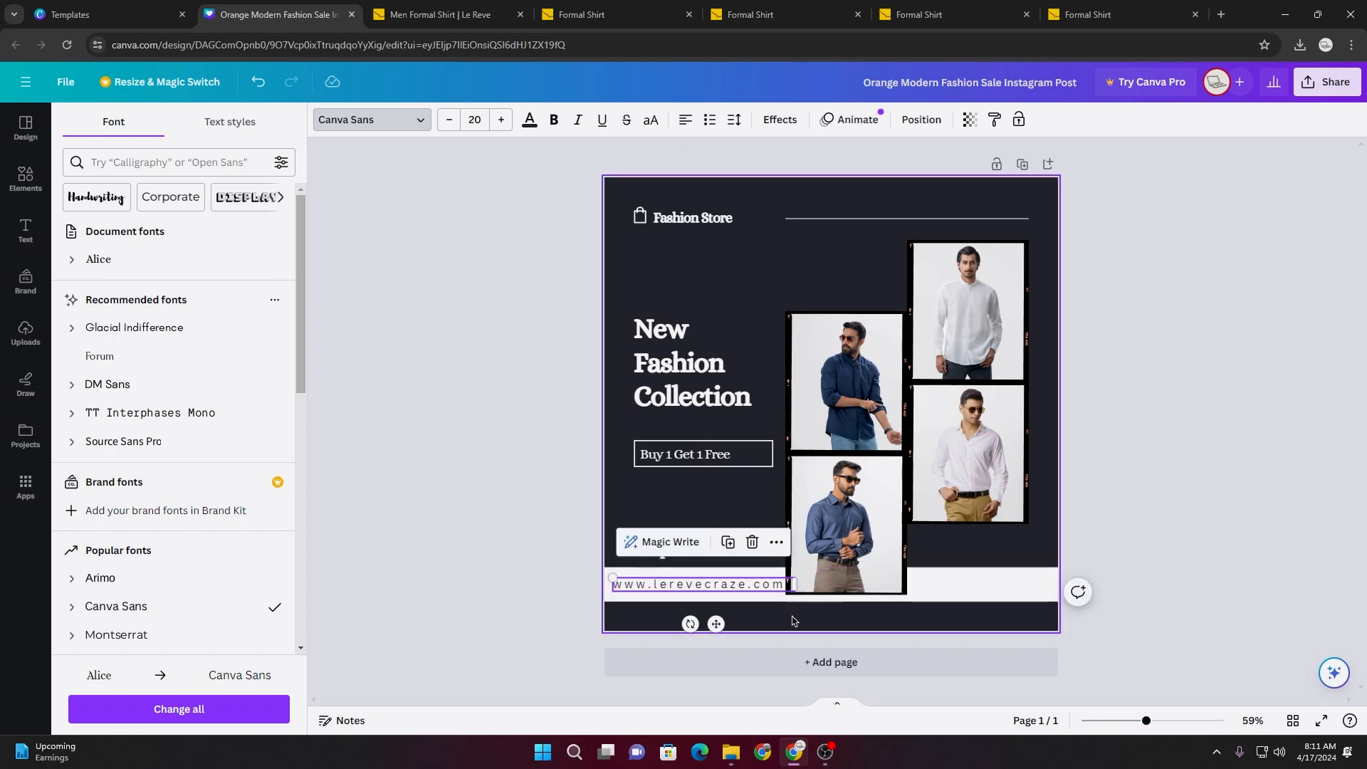
- Set the website text's letter spacing to 213 and nudge the text slightly inward within the white band
{"action": "left_click", "coordinate": [733, 119]}
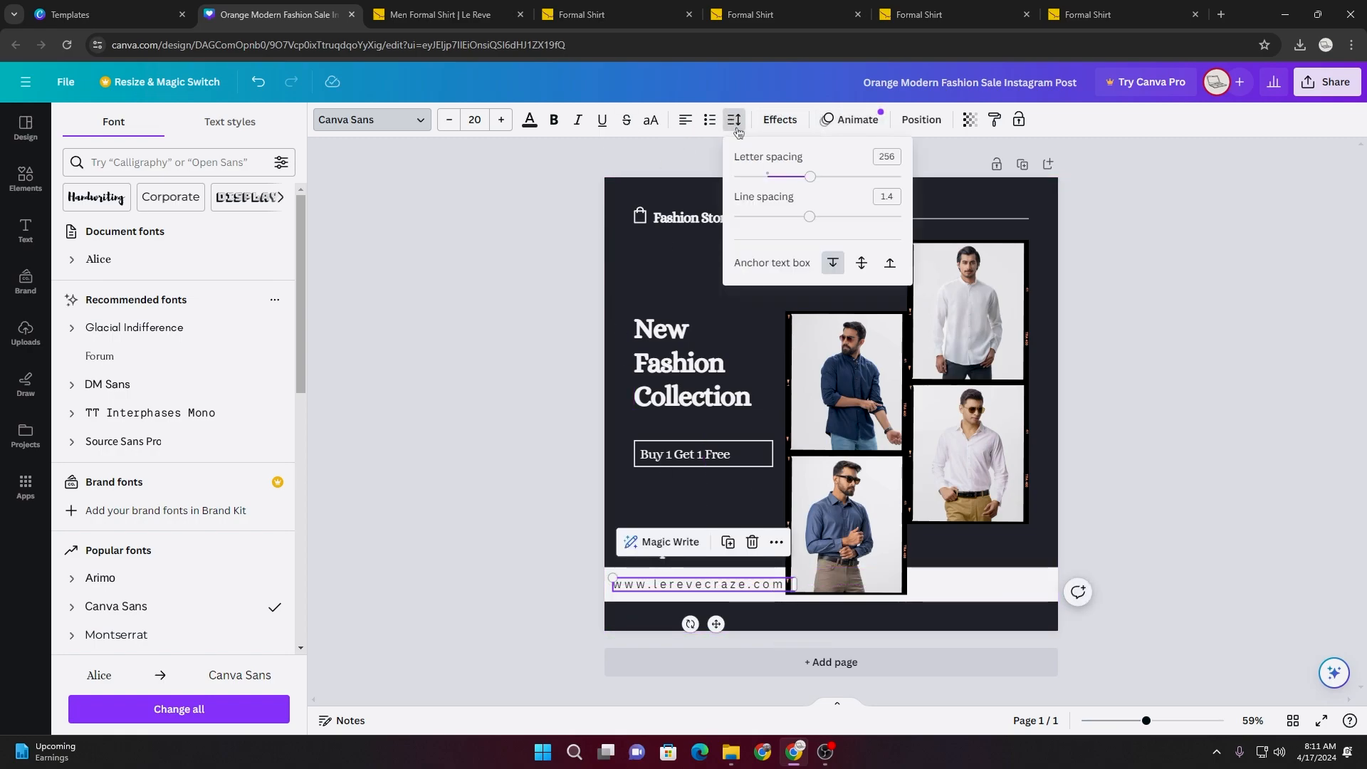
{"action": "left_click_drag", "start_coordinate": [811, 176], "coordinate": [807, 178]}
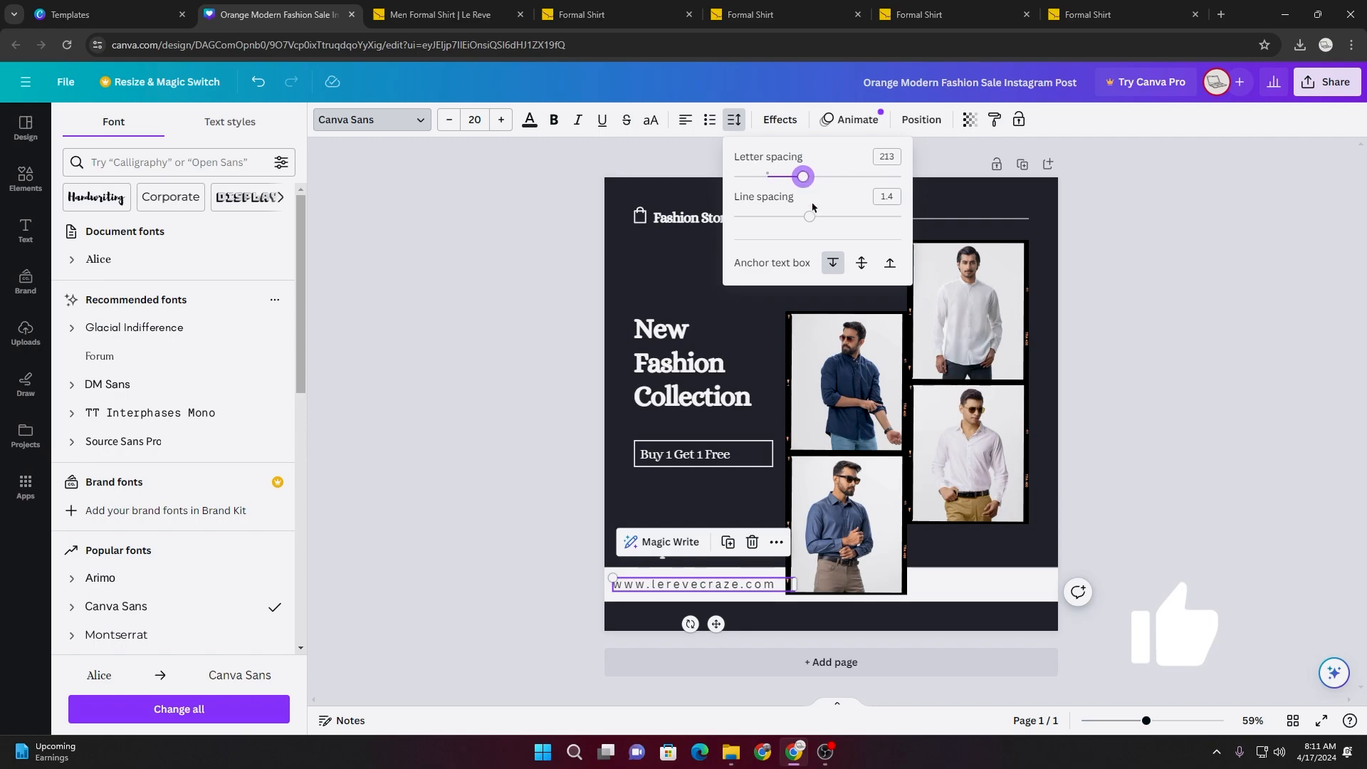
{"action": "left_click_drag", "start_coordinate": [738, 588], "coordinate": [740, 585]}
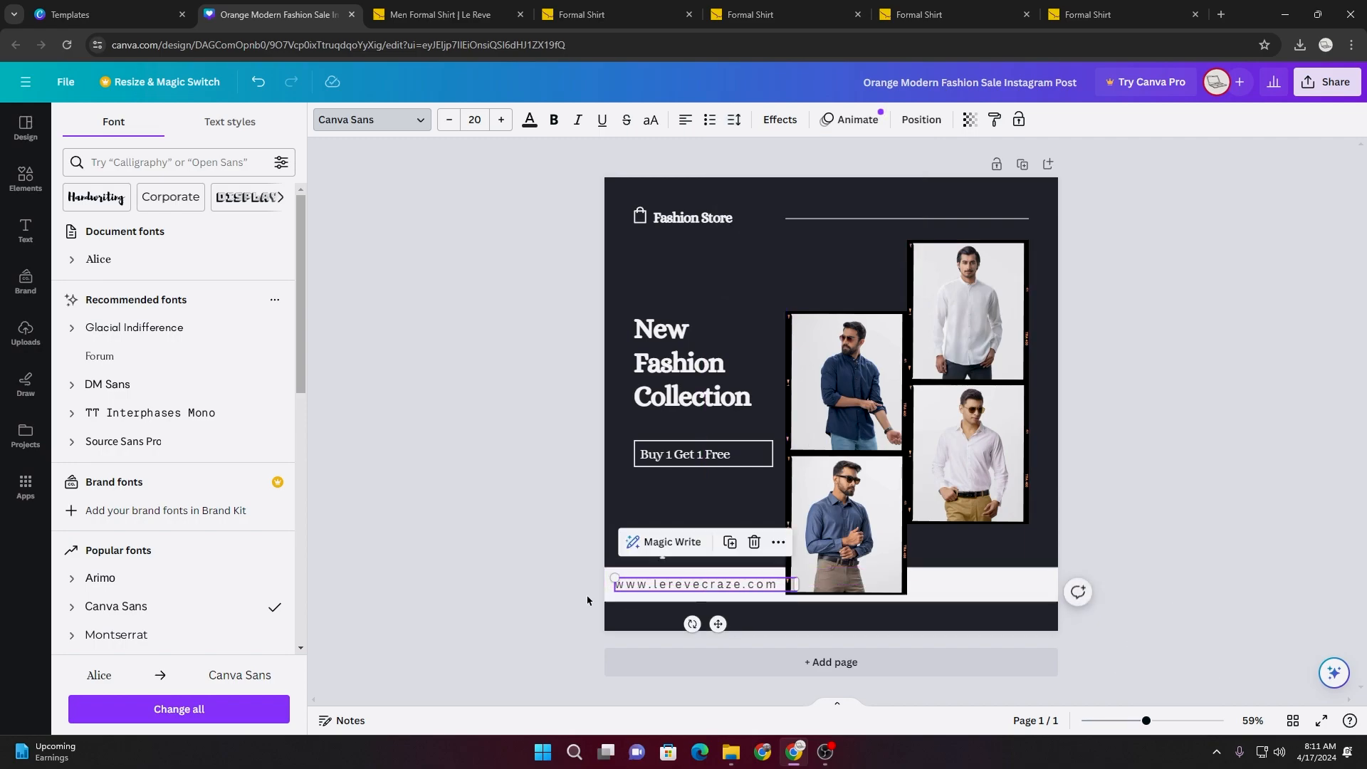
{"action": "left_click", "coordinate": [505, 563]}
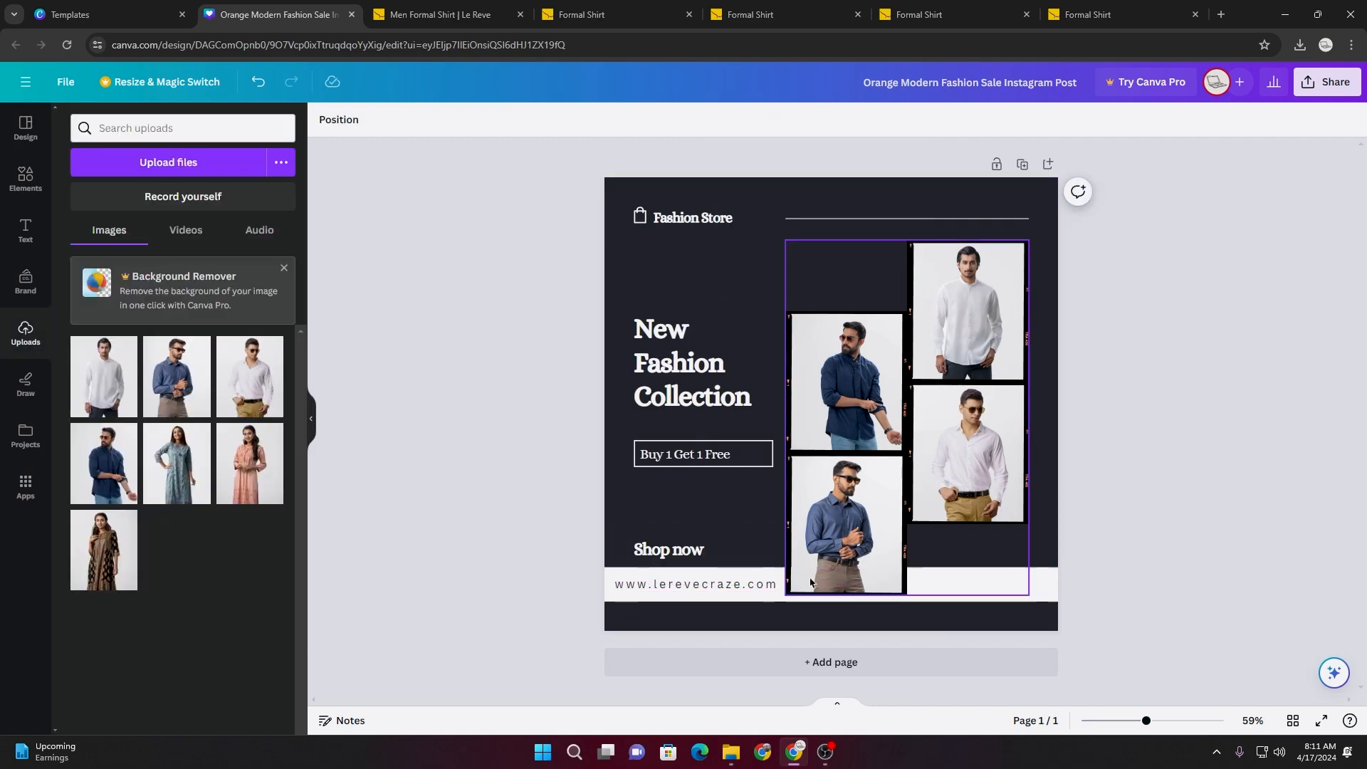
- Move the "Shop now" text slightly up from the white band and narrow its text box to fit
{"action": "left_click", "coordinate": [679, 549]}
{"action": "left_click_drag", "start_coordinate": [679, 555], "coordinate": [678, 546]}
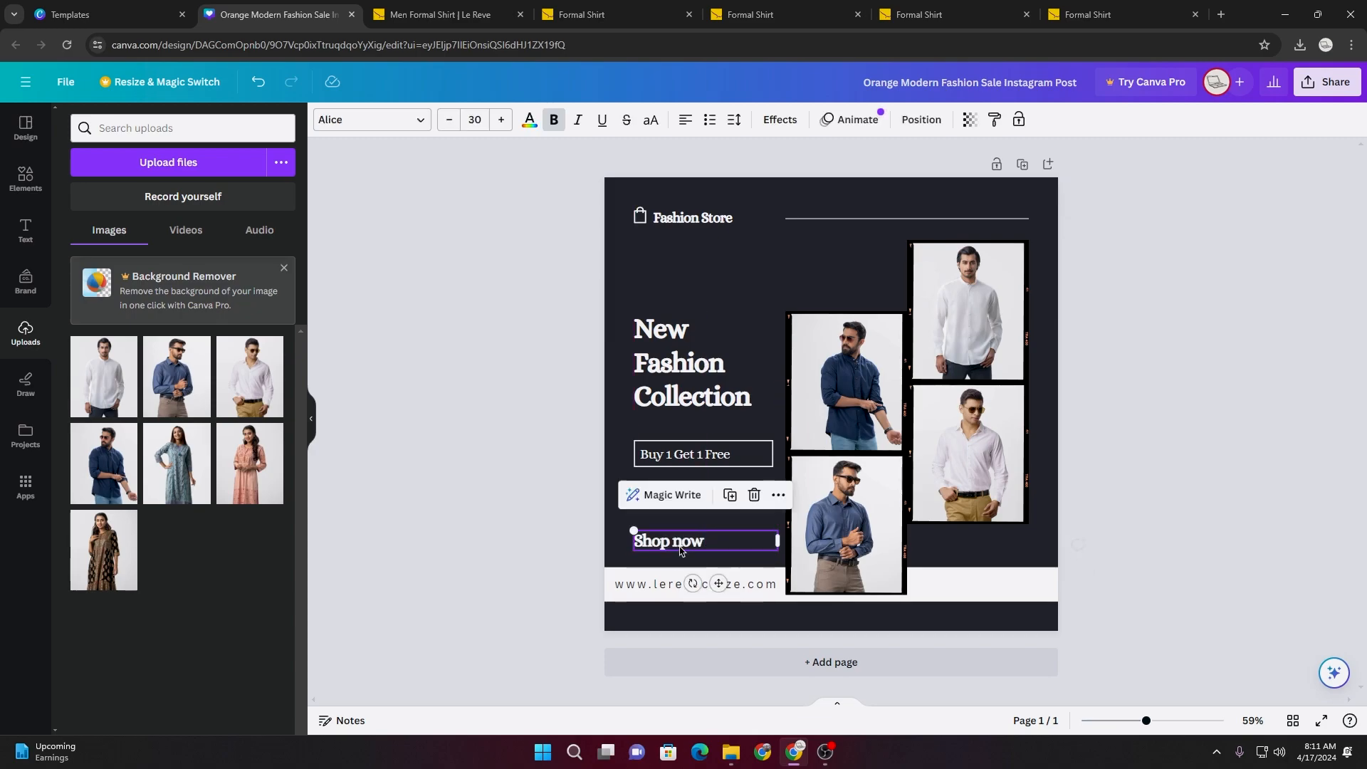
{"action": "double_click", "coordinate": [730, 540]}
{"action": "left_click_drag", "start_coordinate": [778, 540], "coordinate": [715, 547]}
{"action": "left_click", "coordinate": [579, 525]}
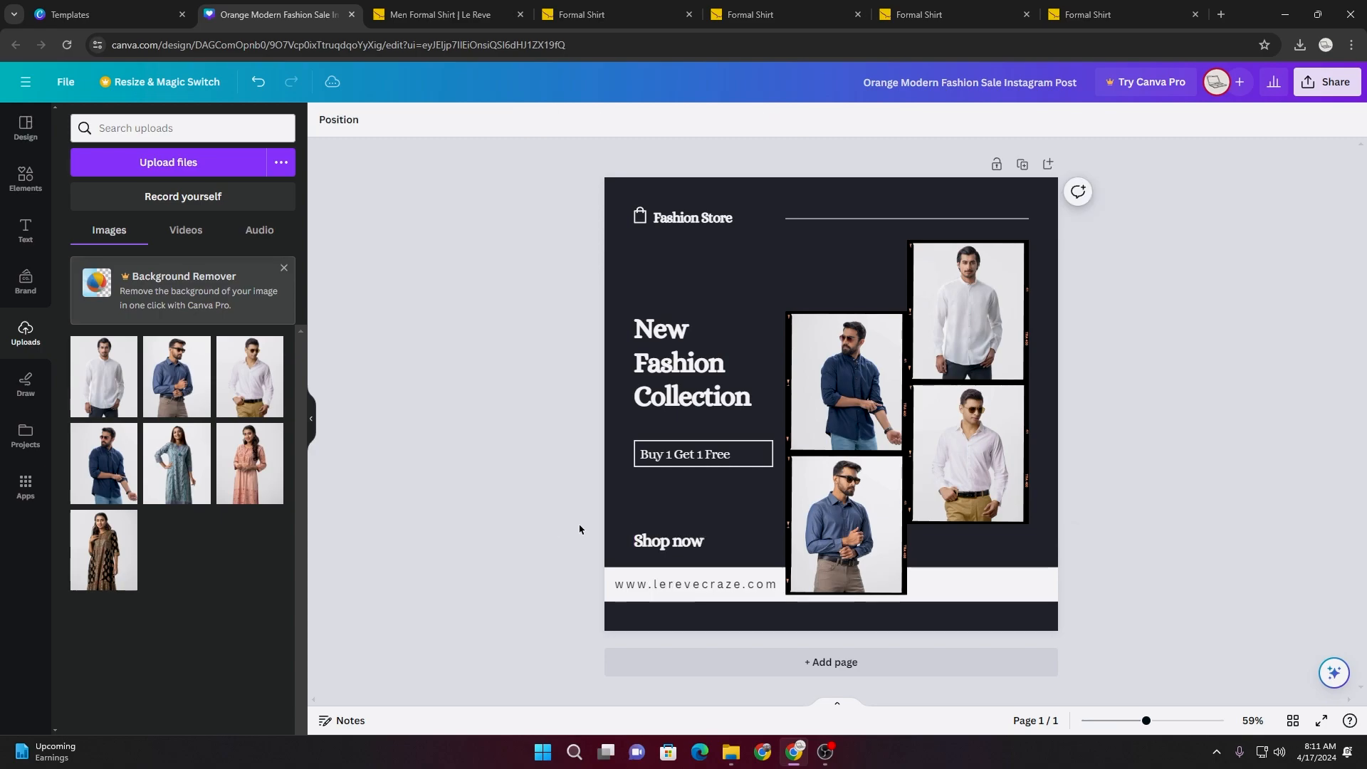
{"action": "left_click", "coordinate": [675, 549]}
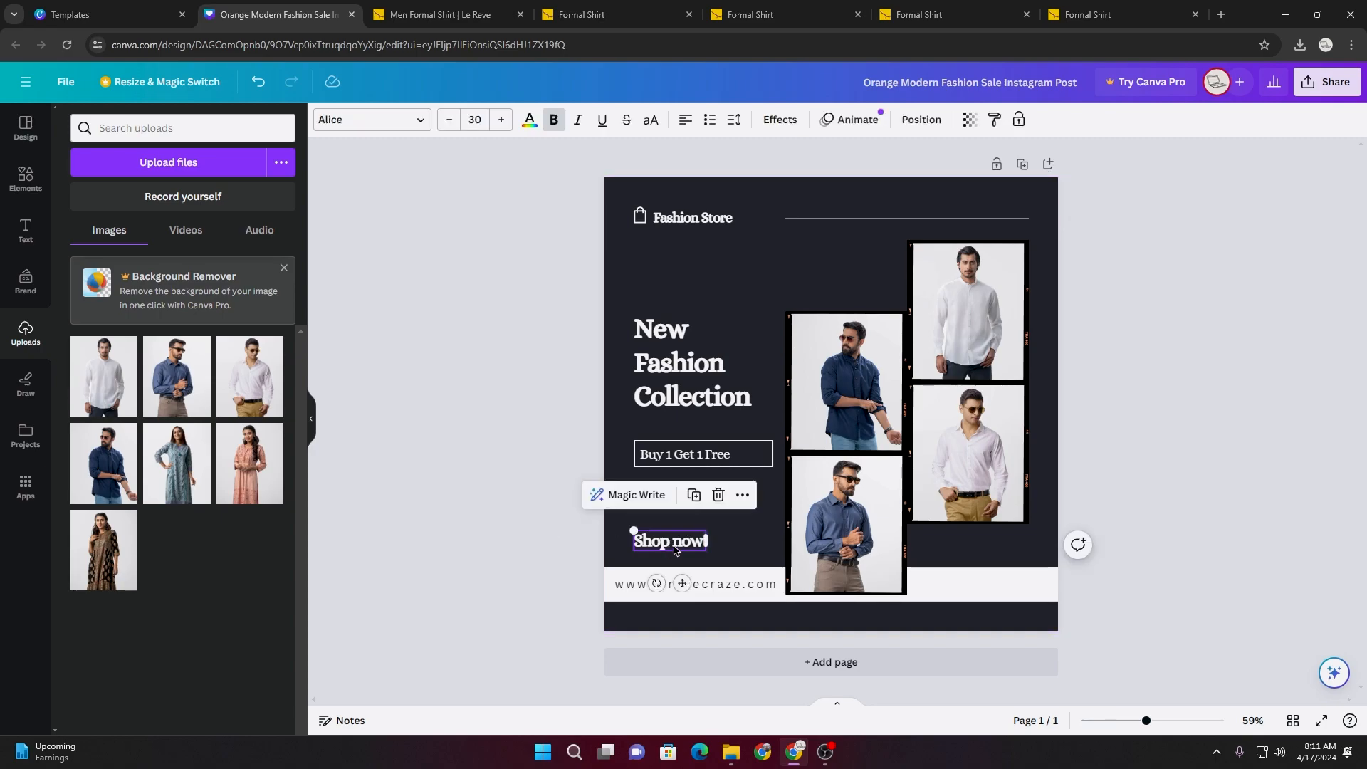
- Narrow the text boxes of the "New Fashion Collection" heading and the "Fashion Store" label to fit their text
{"action": "left_click", "coordinate": [677, 456]}
{"action": "left_click", "coordinate": [677, 392]}
{"action": "left_click_drag", "start_coordinate": [781, 356], "coordinate": [752, 362]}
{"action": "left_click", "coordinate": [547, 380]}
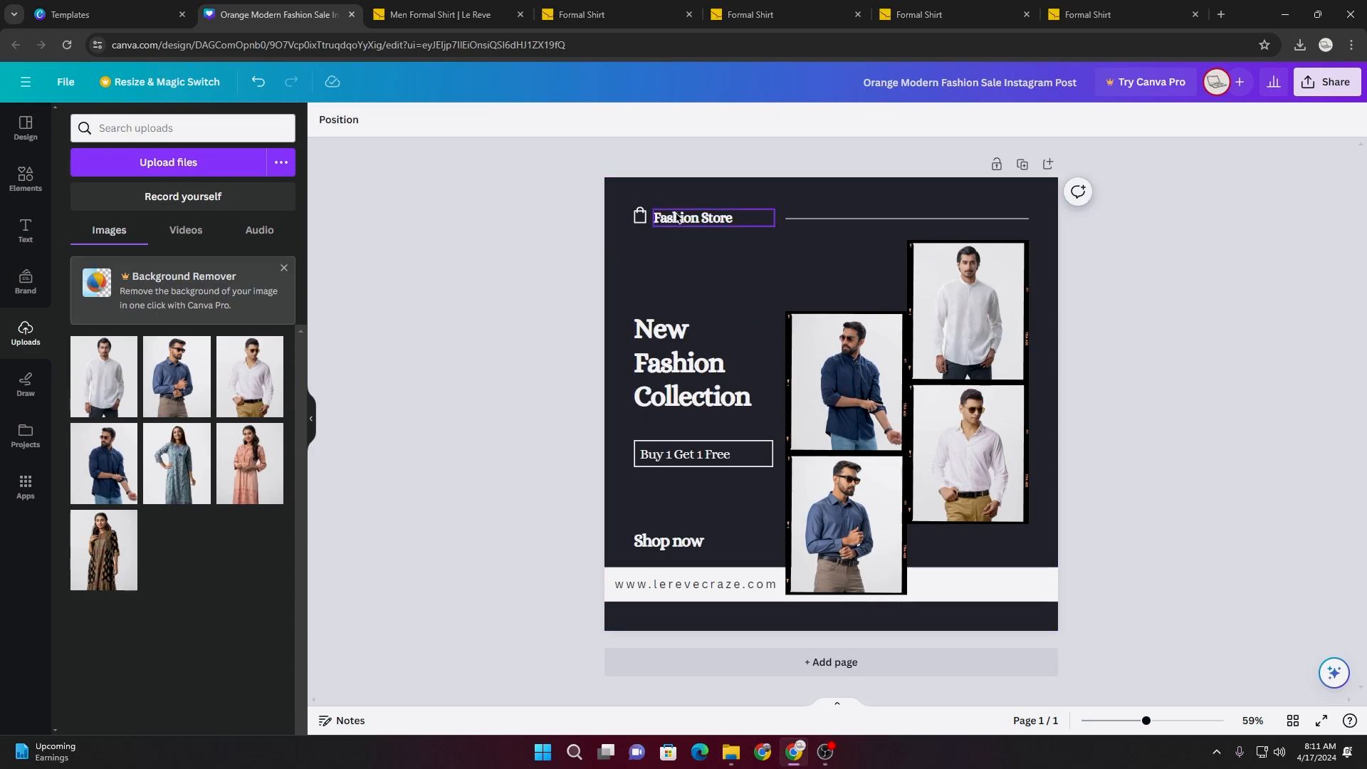
{"action": "left_click", "coordinate": [712, 218]}
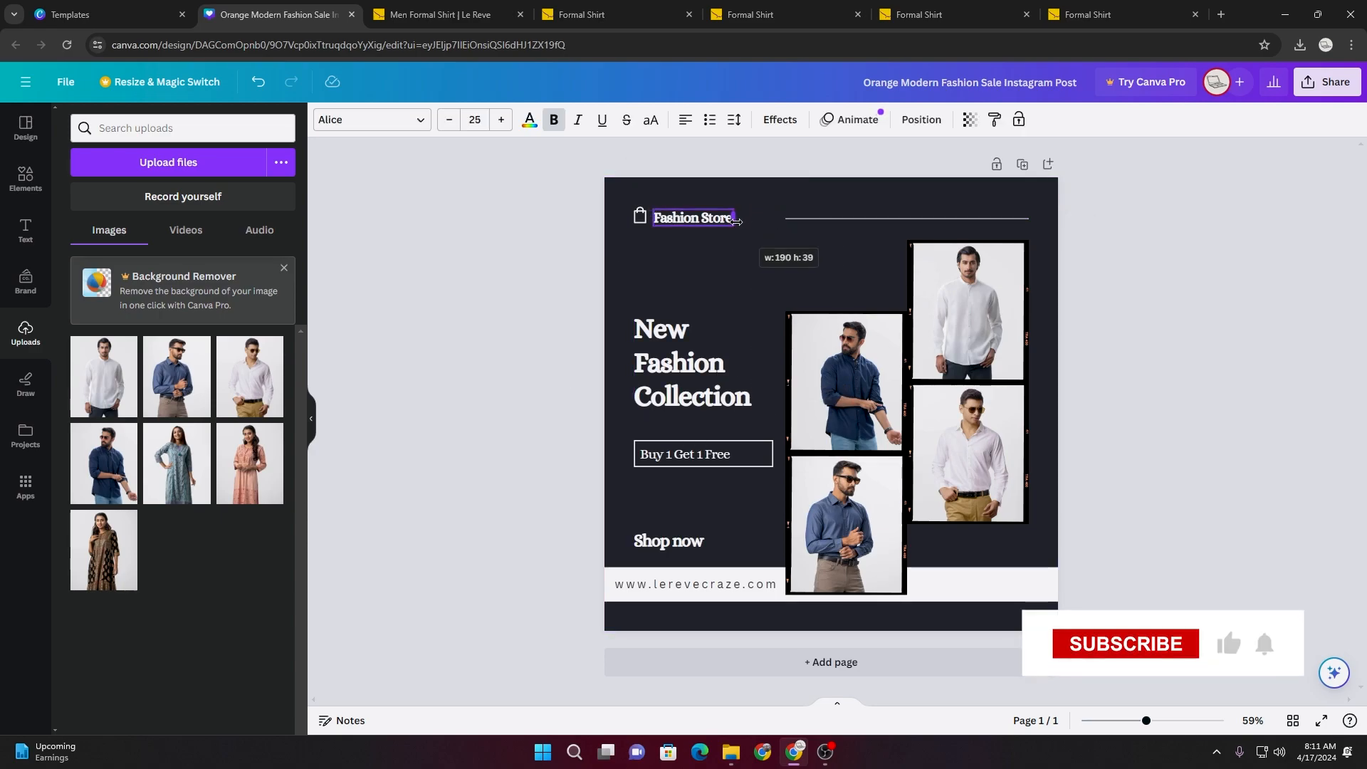
- Extend the start of the thin header line slightly toward the "Fashion Store" label
{"action": "left_click", "coordinate": [639, 217]}
{"action": "left_click", "coordinate": [781, 218]}
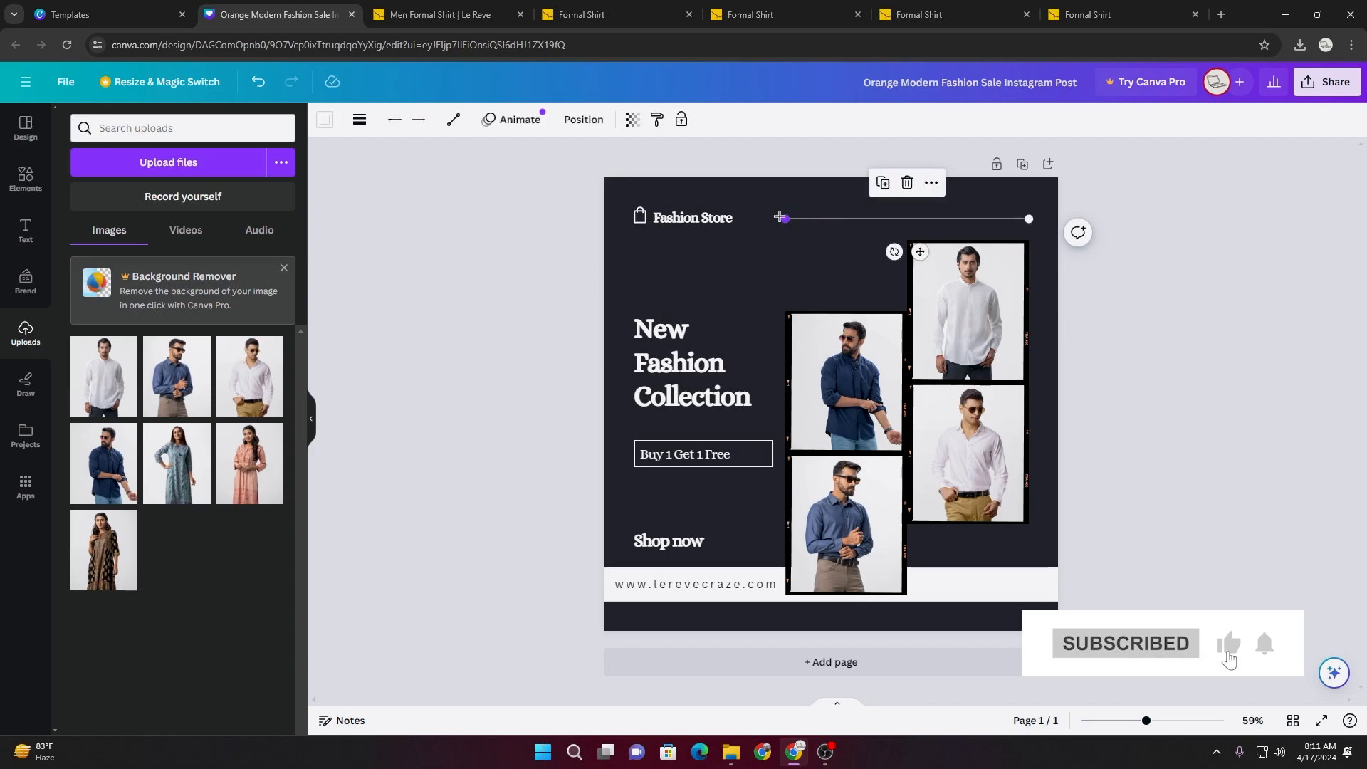
{"action": "mouse_move", "coordinate": [784, 219]}
{"action": "left_mouse_down"}
{"action": "mouse_move", "coordinate": [757, 219]}
{"action": "mouse_move", "coordinate": [769, 218]}
{"action": "left_mouse_up"}
{"action": "left_click", "coordinate": [519, 369]}
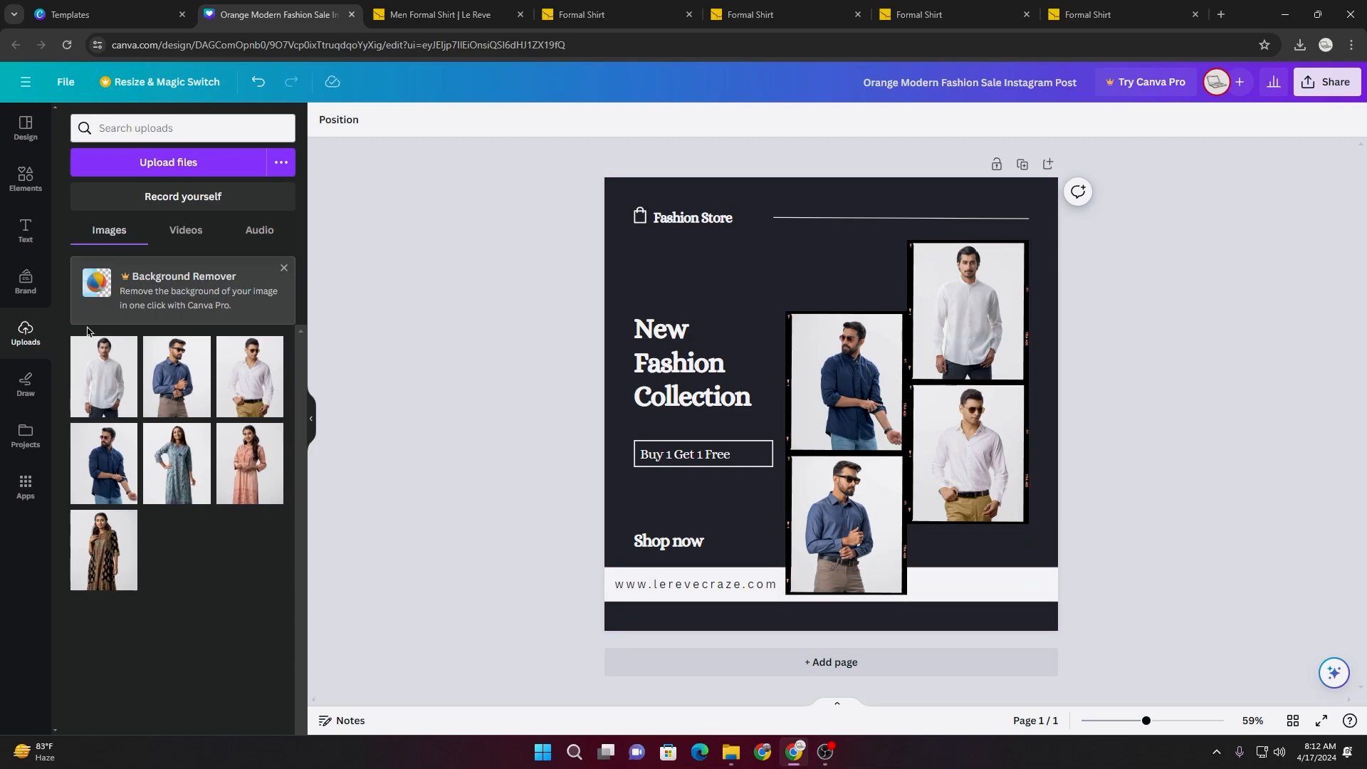
- Search the elements library for geometric shapes and show all matching graphics
{"action": "left_click", "coordinate": [26, 190]}
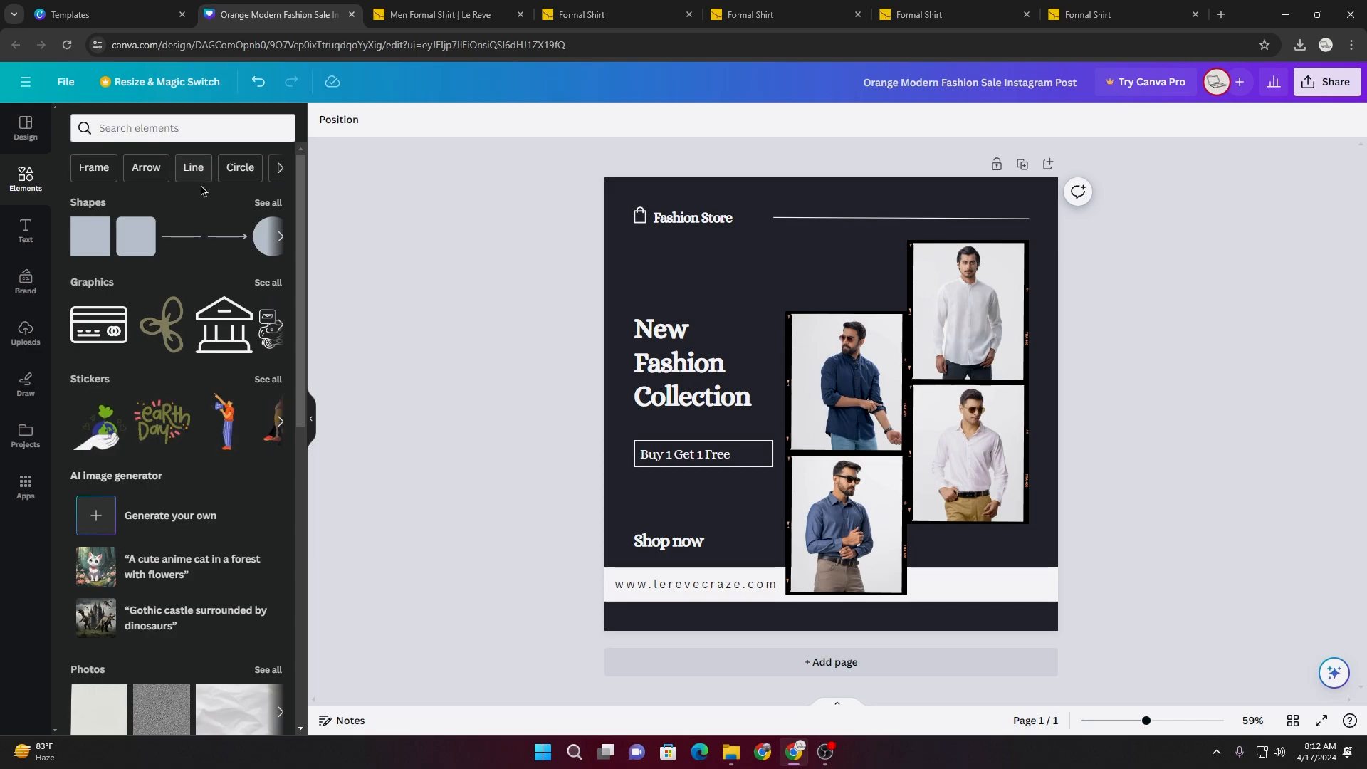
{"action": "left_click", "coordinate": [152, 129]}
{"action": "type", "text": "ge"}
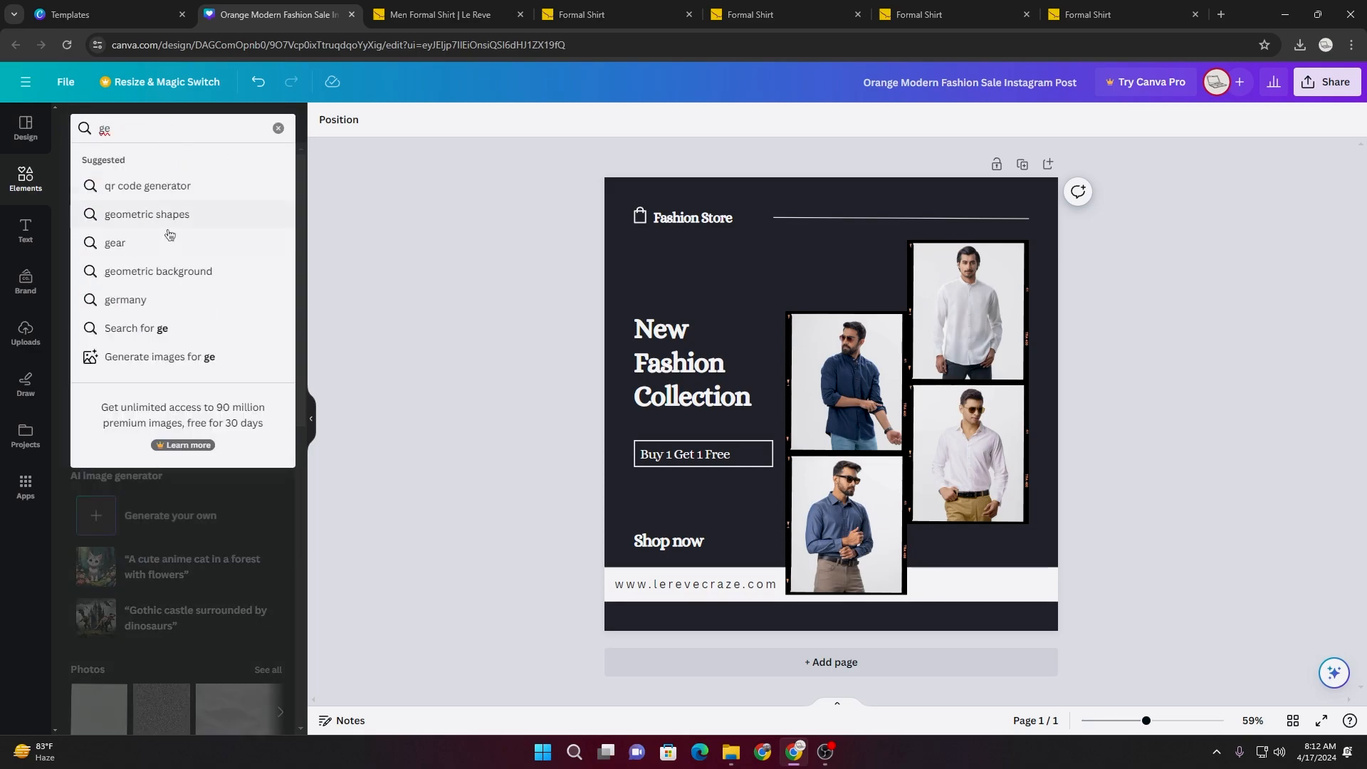
{"action": "left_click", "coordinate": [166, 219]}
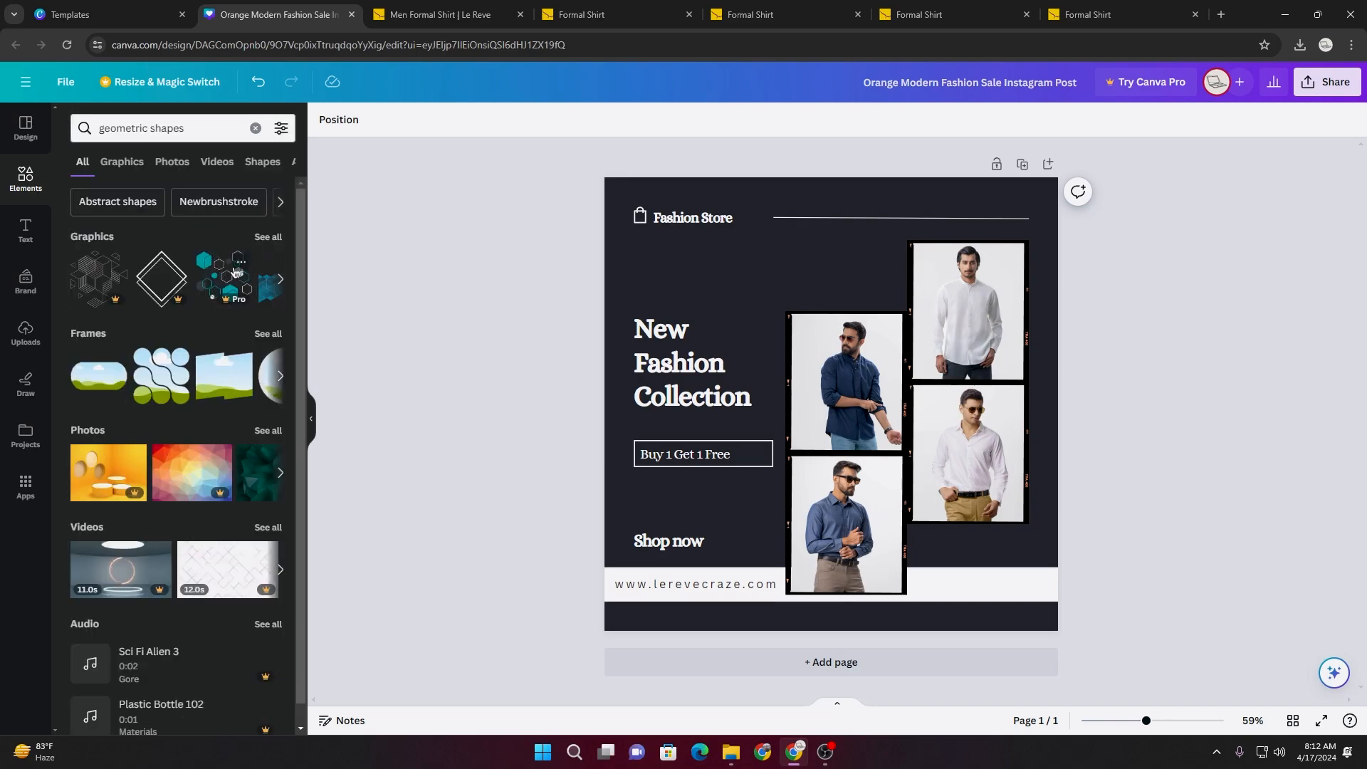
{"action": "left_click", "coordinate": [268, 238]}
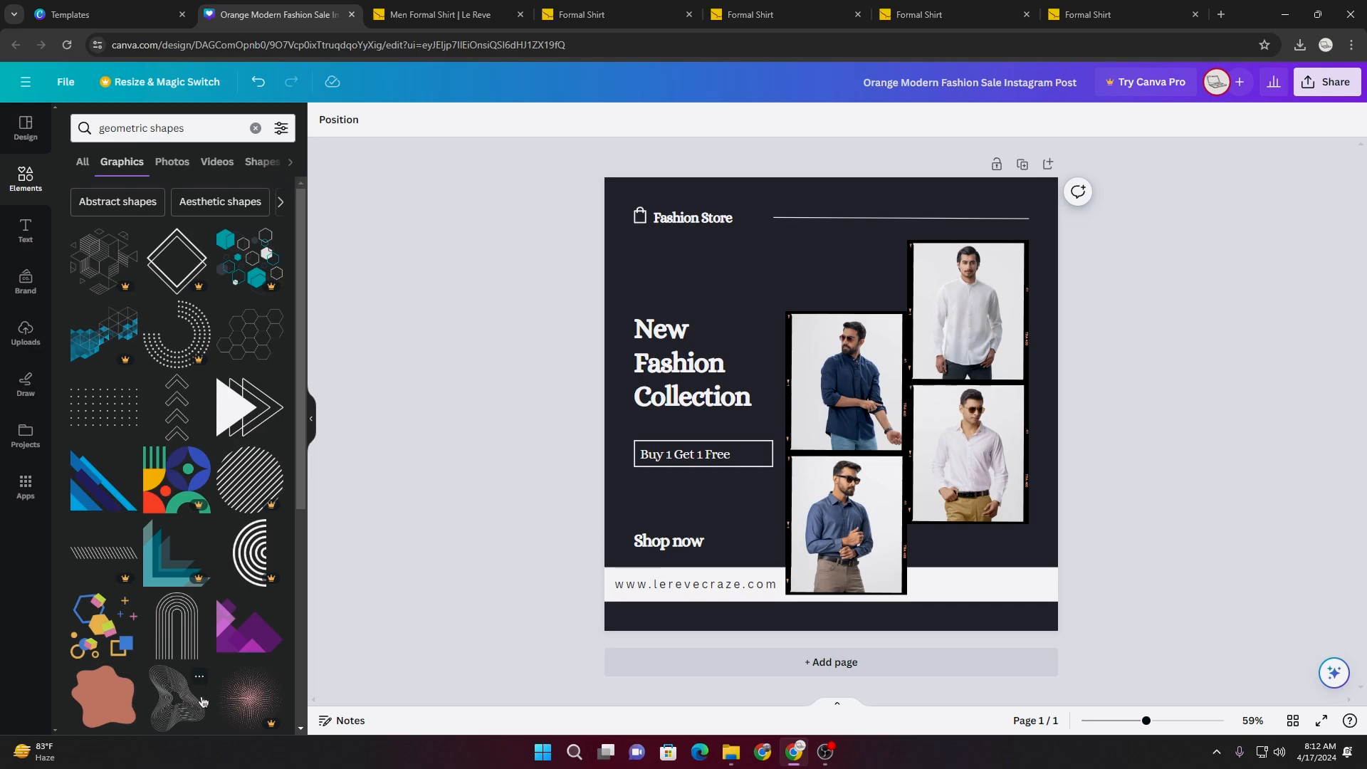
{"action": "scroll", "coordinate": [203, 701], "scroll_direction": "down", "scroll_amount": 1}
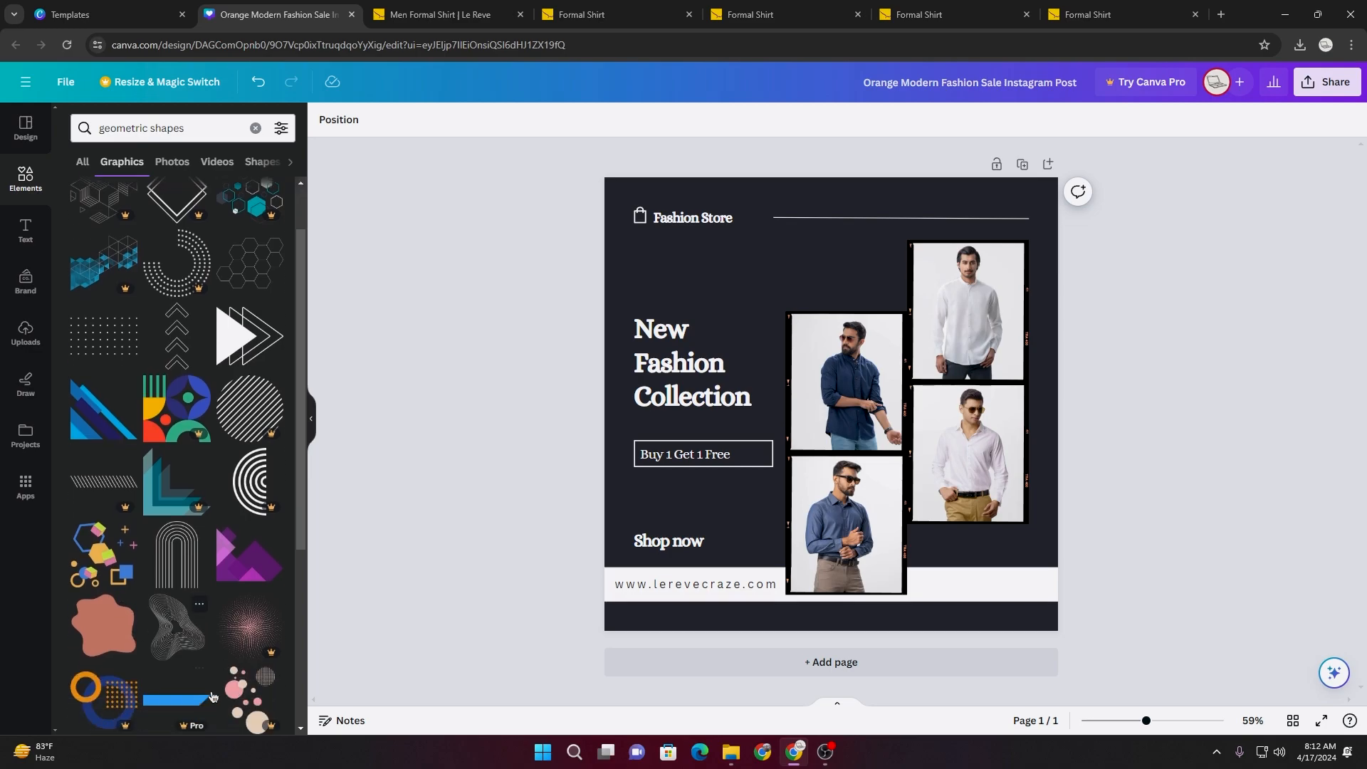
- Add the wavy contour-line graphic behind the upper part of the photo collage and recolor it white
{"action": "left_click", "coordinate": [179, 644]}
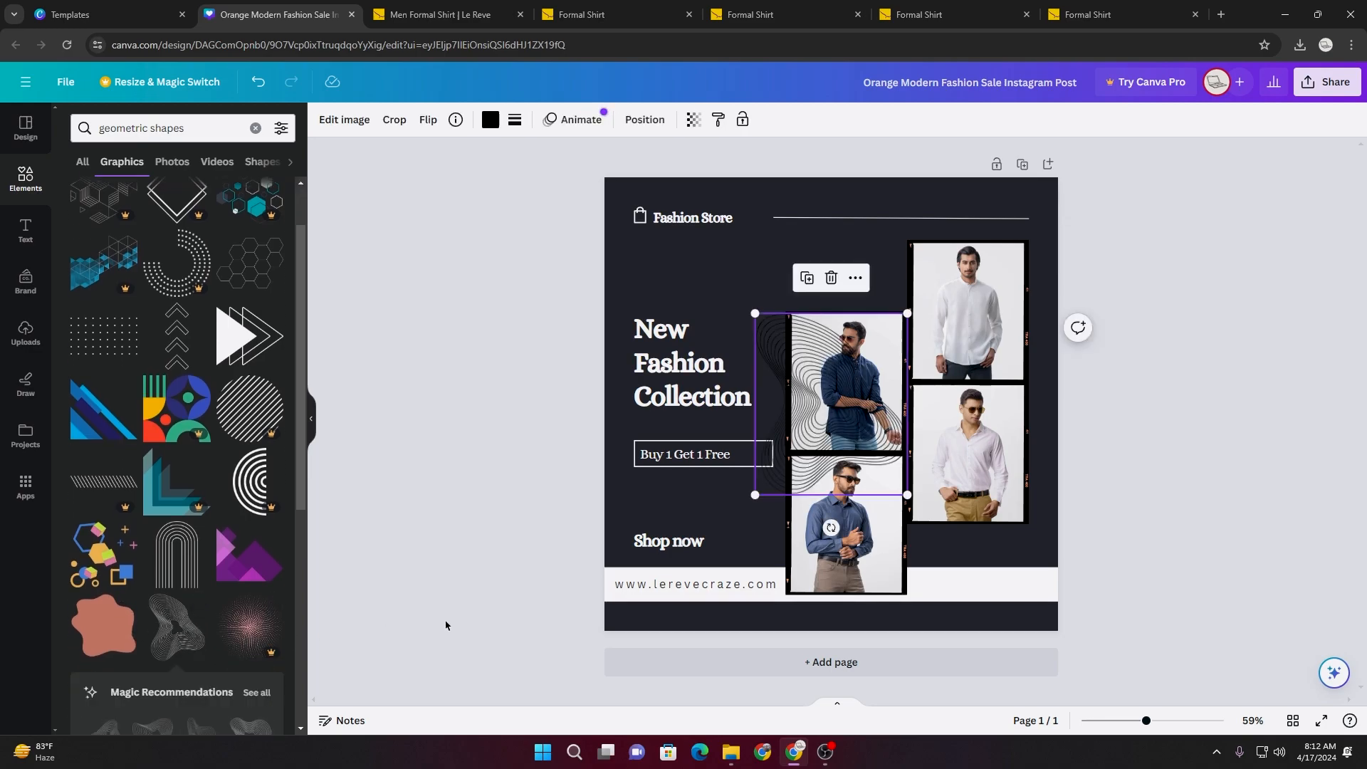
{"action": "mouse_move", "coordinate": [829, 391]}
{"action": "left_mouse_down"}
{"action": "mouse_move", "coordinate": [798, 282]}
{"action": "mouse_move", "coordinate": [804, 308]}
{"action": "left_mouse_up"}
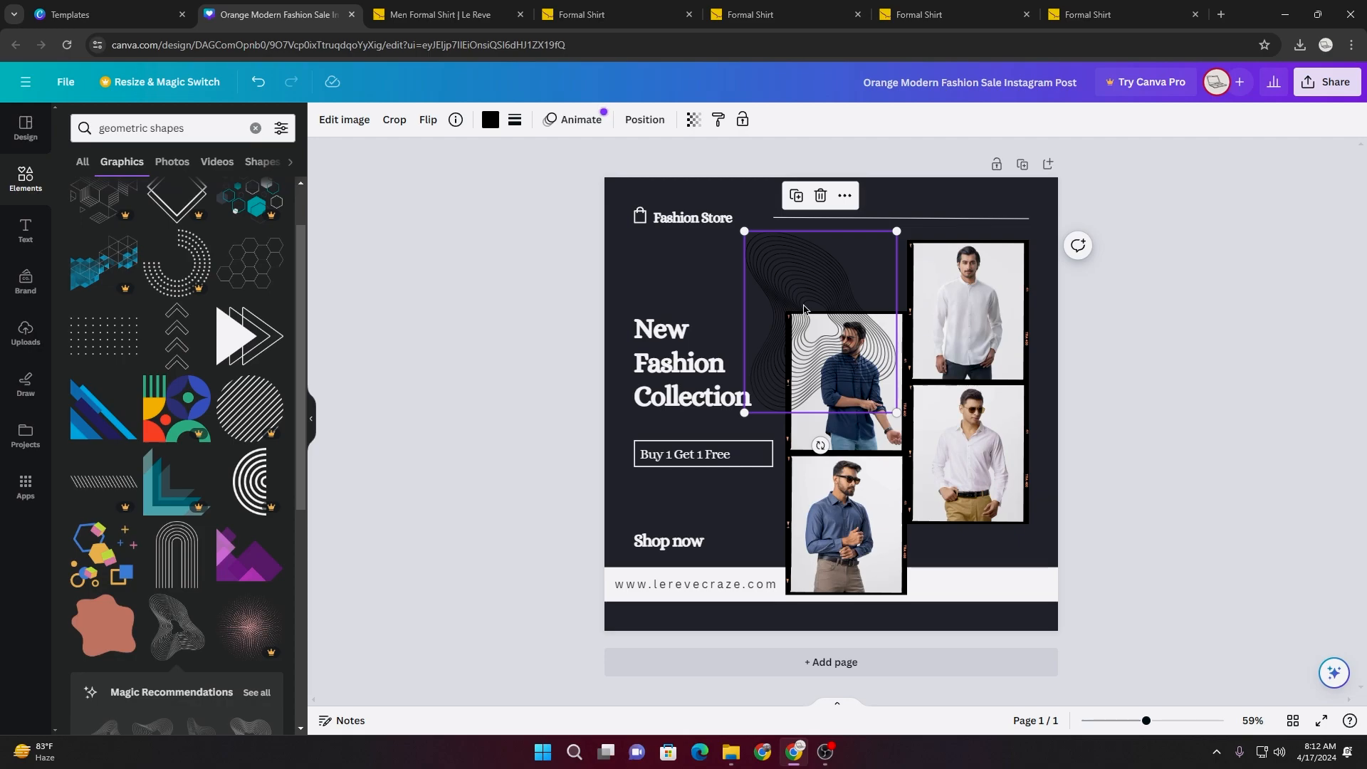
{"action": "key", "text": "ctrl+bracketleft"}
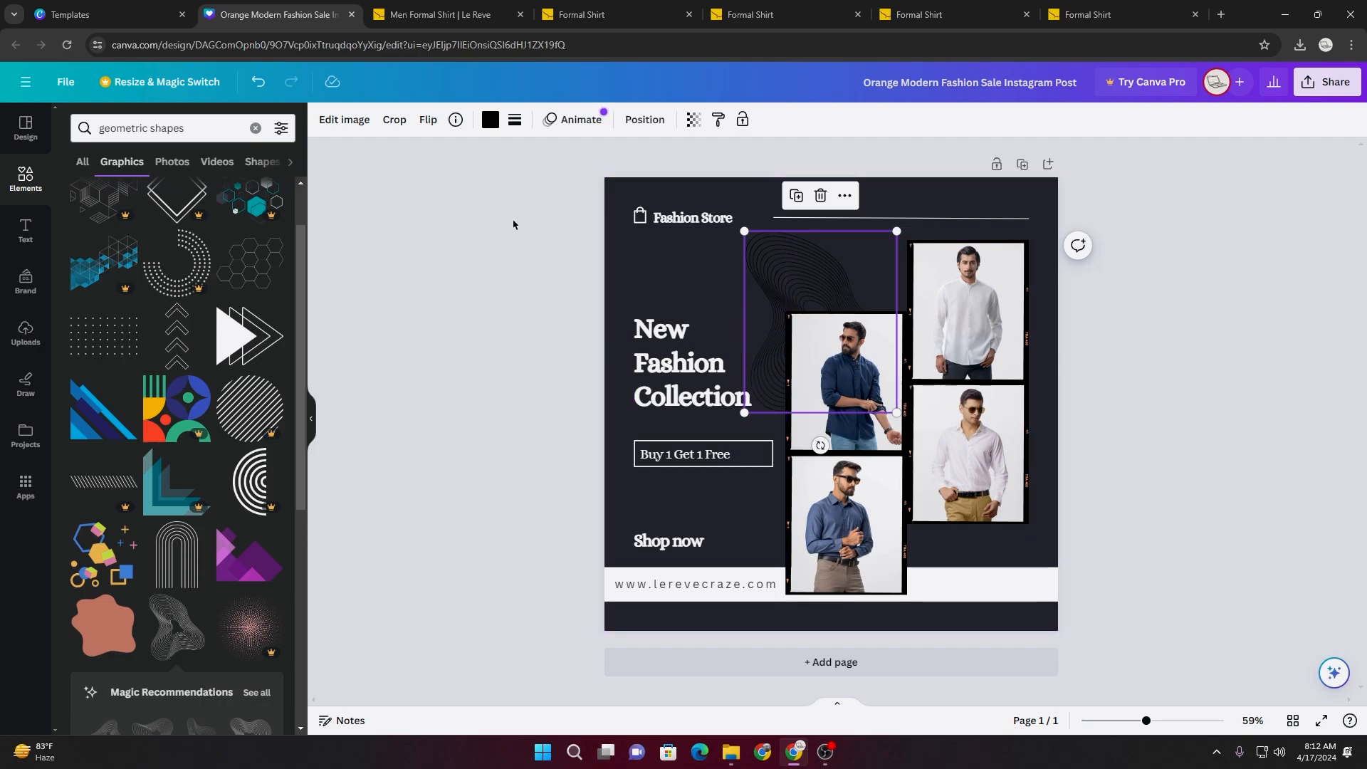
{"action": "left_click", "coordinate": [490, 116]}
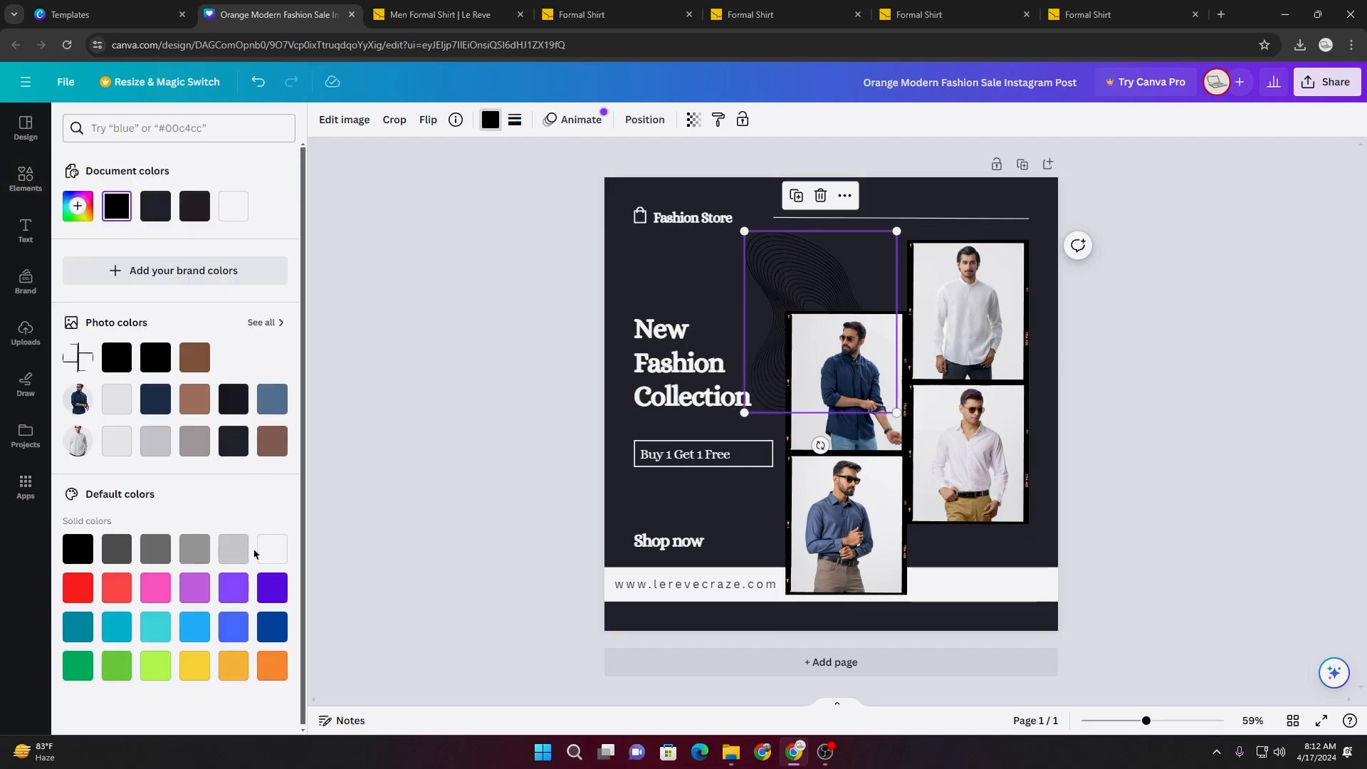
{"action": "left_click", "coordinate": [276, 552]}
{"action": "left_click", "coordinate": [455, 422]}
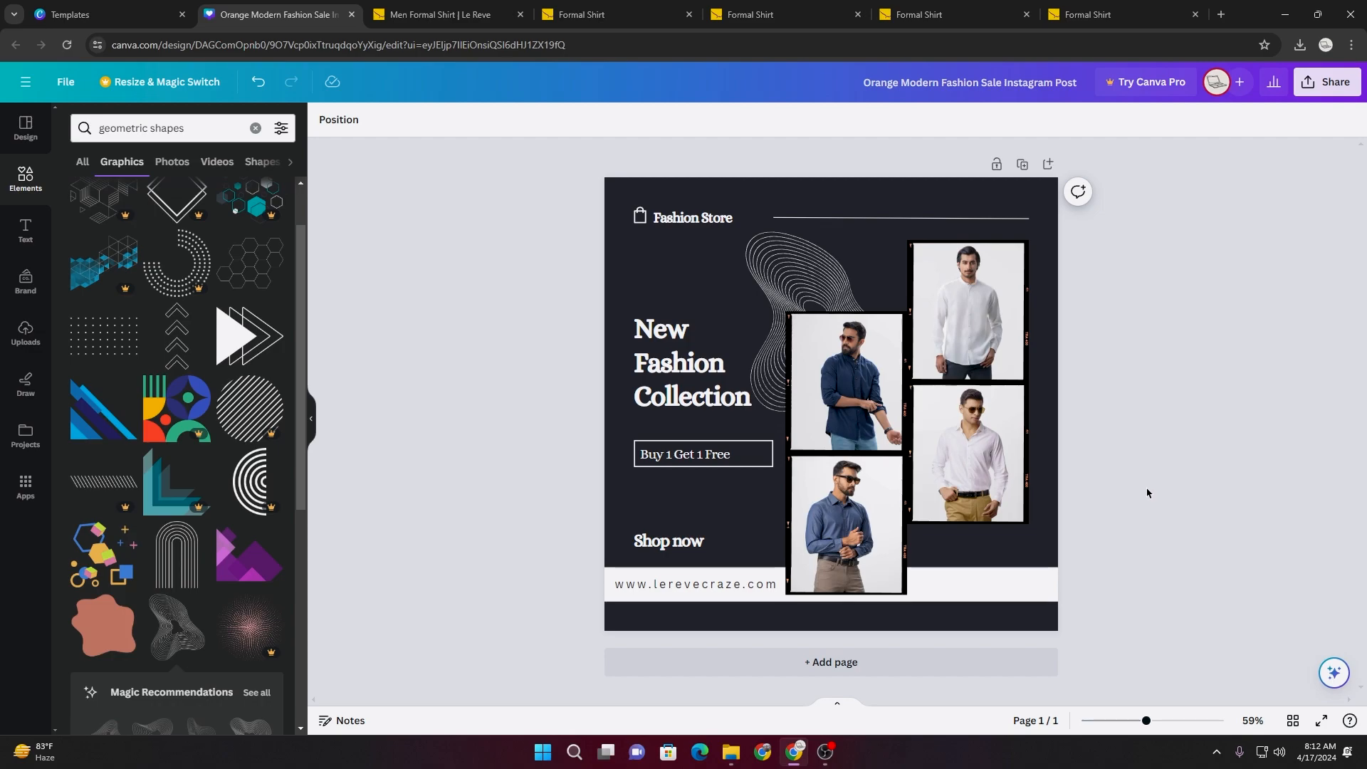
- Rotate the white wavy graphic and reposition it between the heading and the photo collage
{"action": "left_click", "coordinate": [777, 266]}
{"action": "left_click_drag", "start_coordinate": [777, 266], "coordinate": [776, 267]}
{"action": "mouse_move", "coordinate": [826, 453]}
{"action": "left_mouse_down"}
{"action": "mouse_move", "coordinate": [954, 323]}
{"action": "mouse_move", "coordinate": [960, 229]}
{"action": "mouse_move", "coordinate": [960, 251]}
{"action": "mouse_move", "coordinate": [931, 269]}
{"action": "left_mouse_up"}
{"action": "mouse_move", "coordinate": [760, 351]}
{"action": "left_mouse_down"}
{"action": "mouse_move", "coordinate": [733, 345]}
{"action": "mouse_move", "coordinate": [754, 332]}
{"action": "mouse_move", "coordinate": [753, 366]}
{"action": "left_mouse_up"}
{"action": "left_click", "coordinate": [537, 462]}
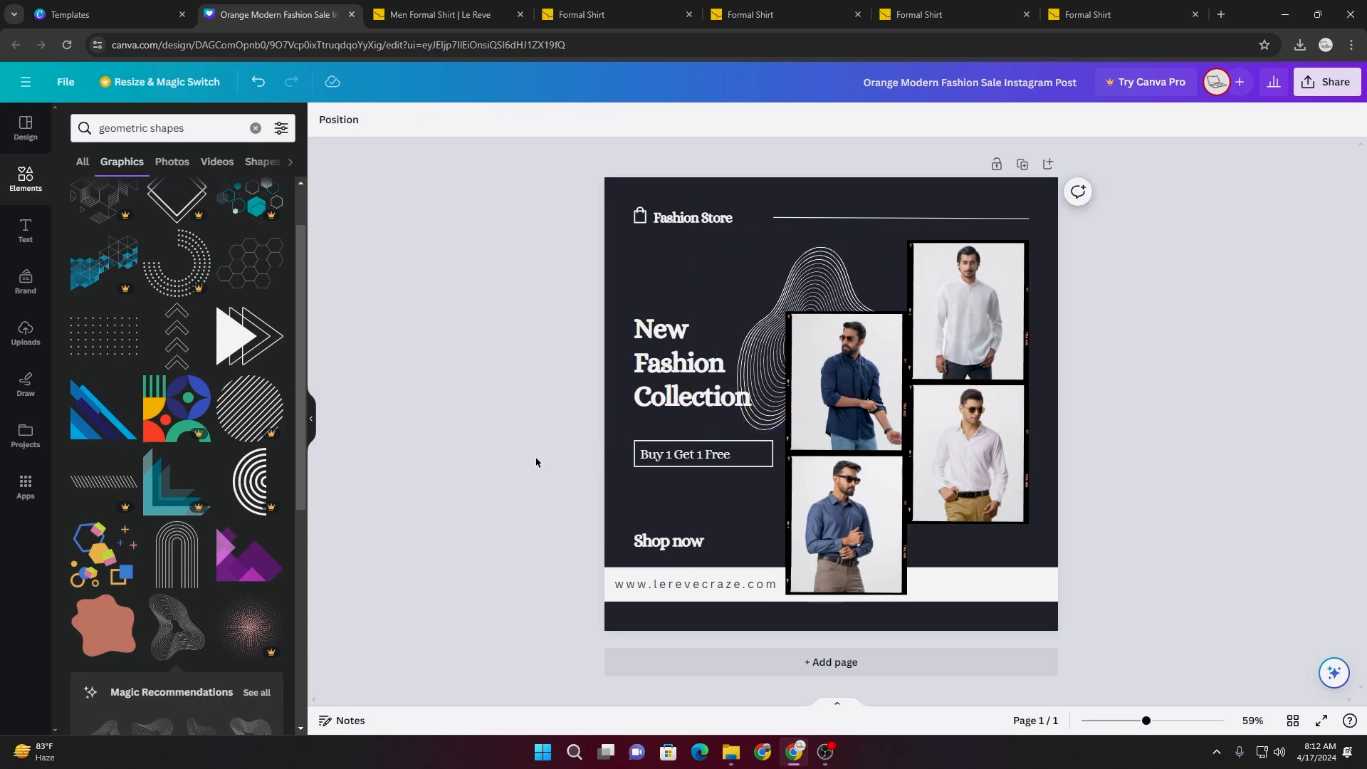
- Add the outlined hexagon cluster graphic at the page's bottom-right corner, running off the page edge, and recolor it white
{"action": "scroll", "coordinate": [206, 606], "scroll_direction": "down", "scroll_amount": 3}
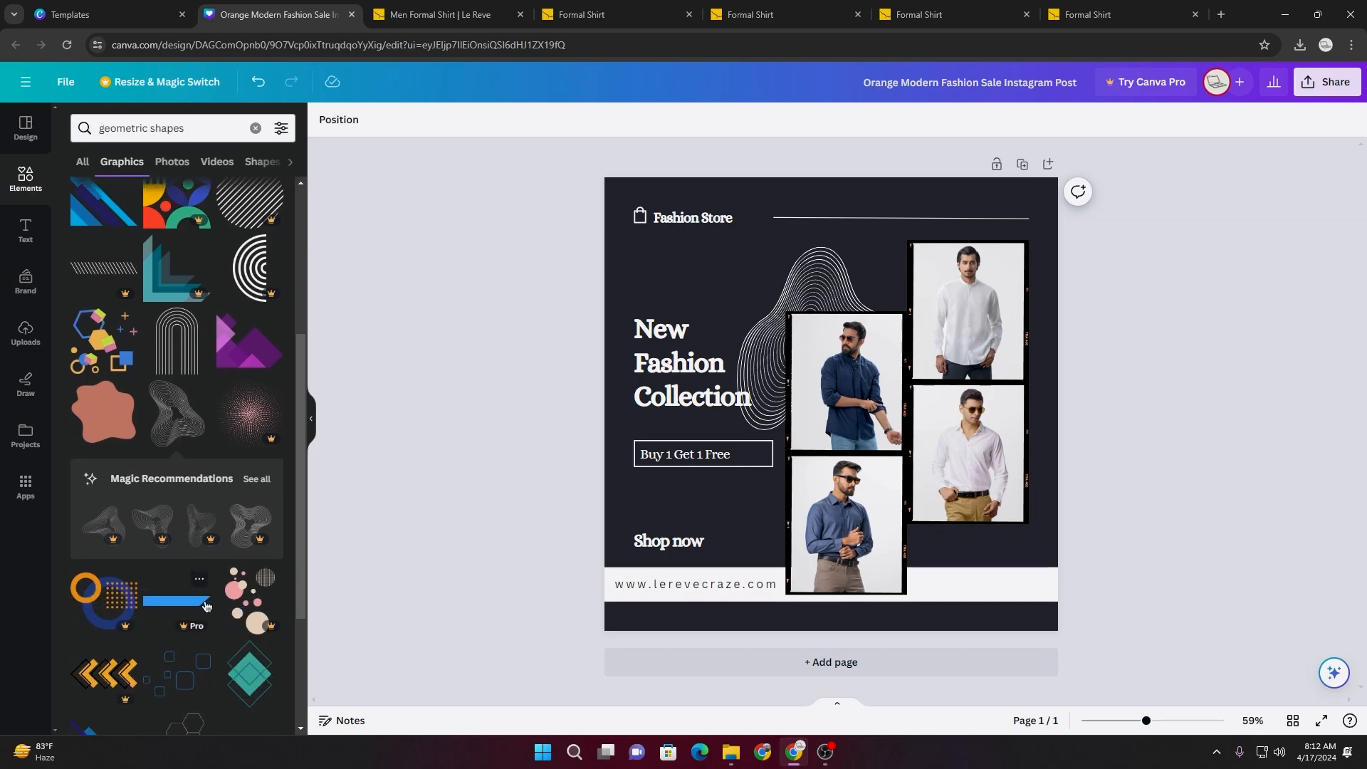
{"action": "scroll", "coordinate": [205, 606], "scroll_direction": "down", "scroll_amount": 3}
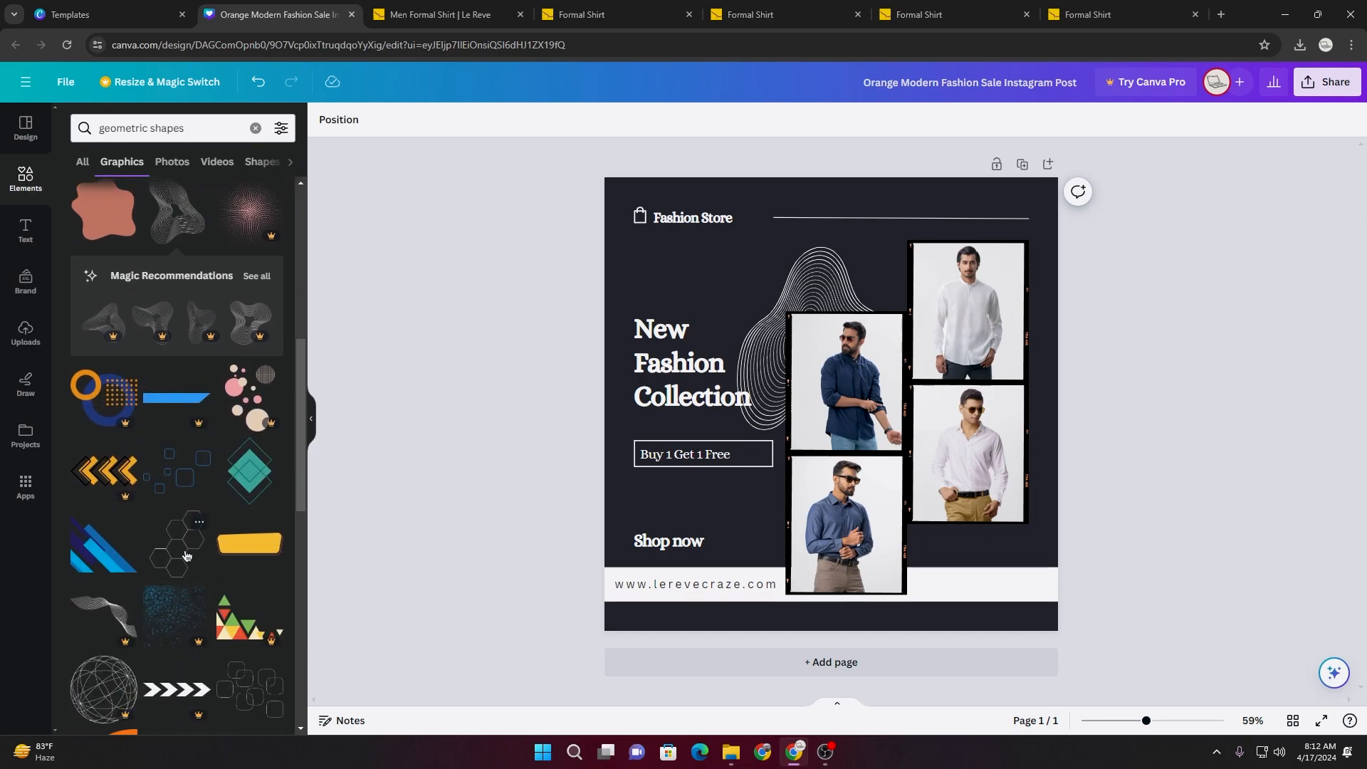
{"action": "scroll", "coordinate": [214, 630], "scroll_direction": "down", "scroll_amount": 10}
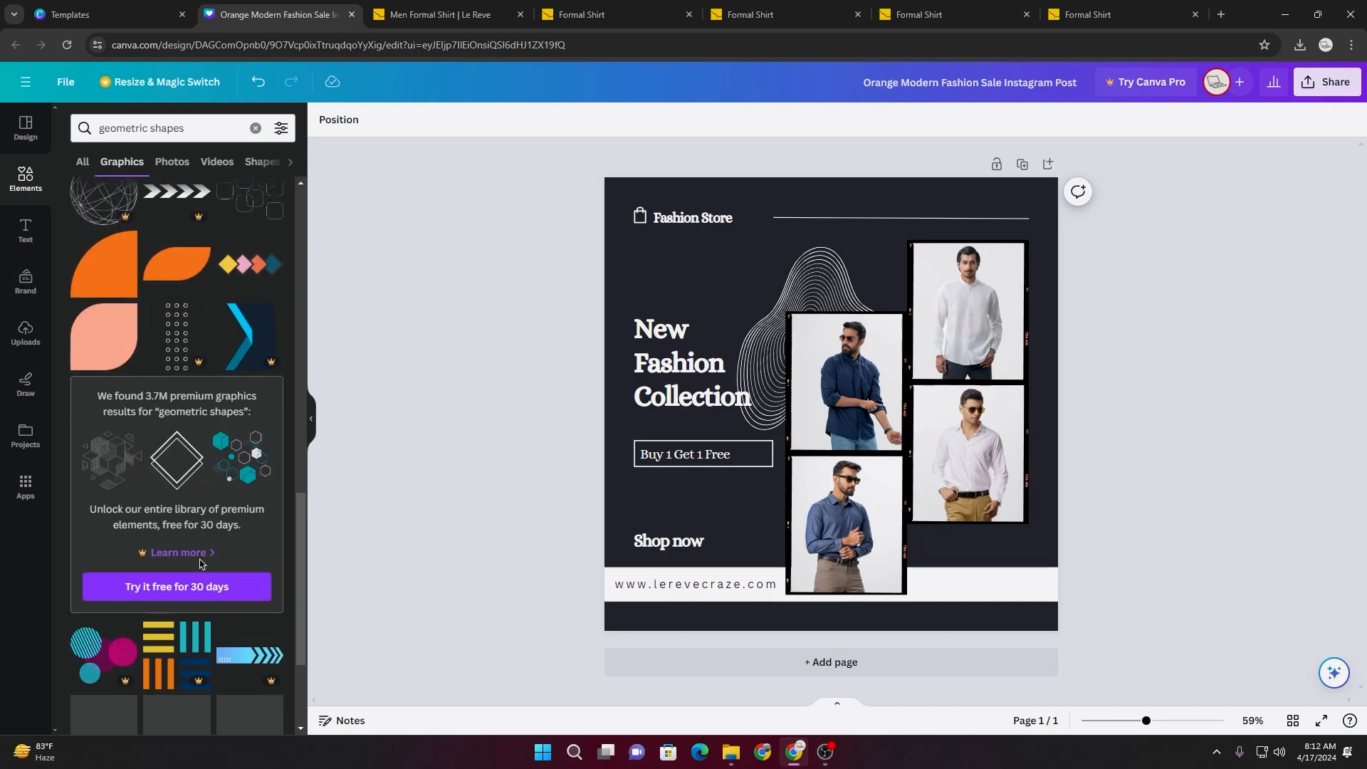
{"action": "scroll", "coordinate": [199, 564], "scroll_direction": "down", "scroll_amount": 1}
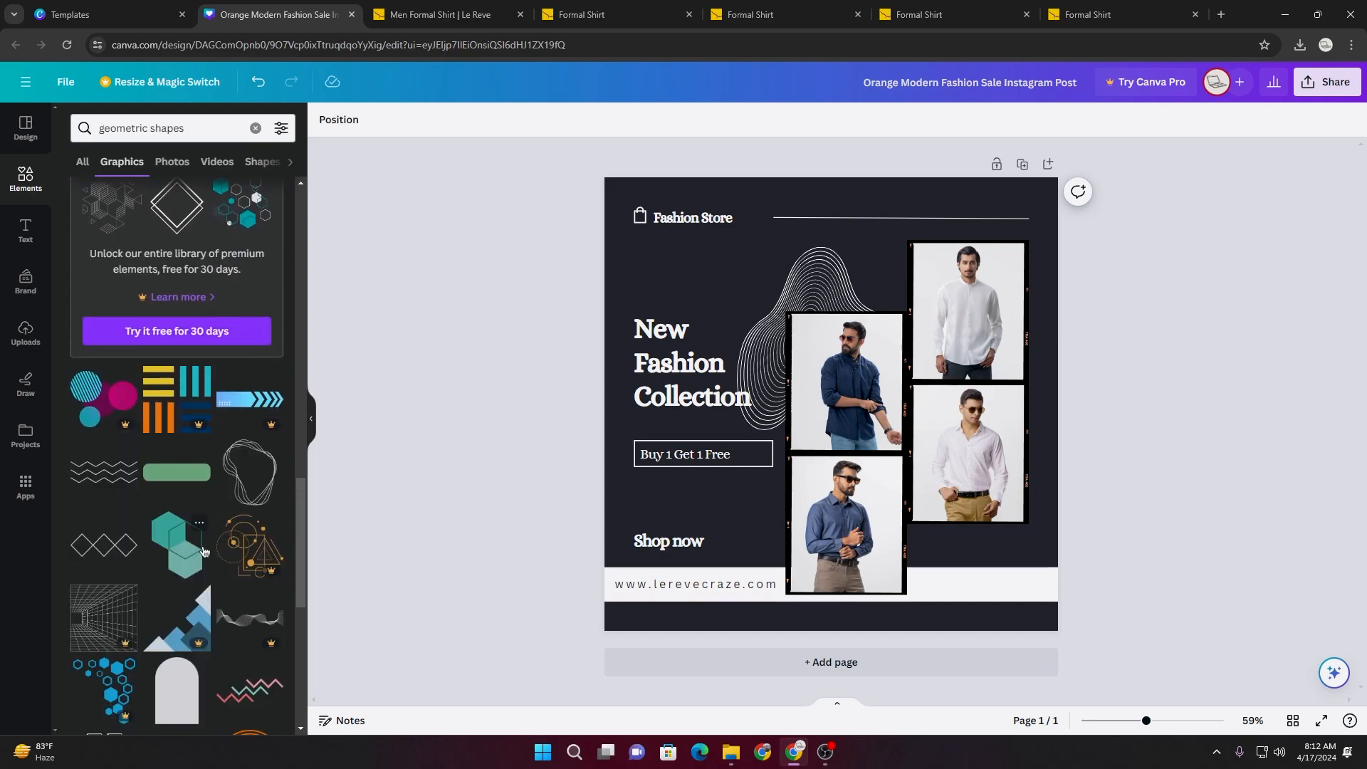
{"action": "scroll", "coordinate": [204, 551], "scroll_direction": "down", "scroll_amount": 3}
{"action": "scroll", "coordinate": [204, 555], "scroll_direction": "down", "scroll_amount": 2}
{"action": "left_click_drag", "start_coordinate": [104, 407], "coordinate": [980, 600]}
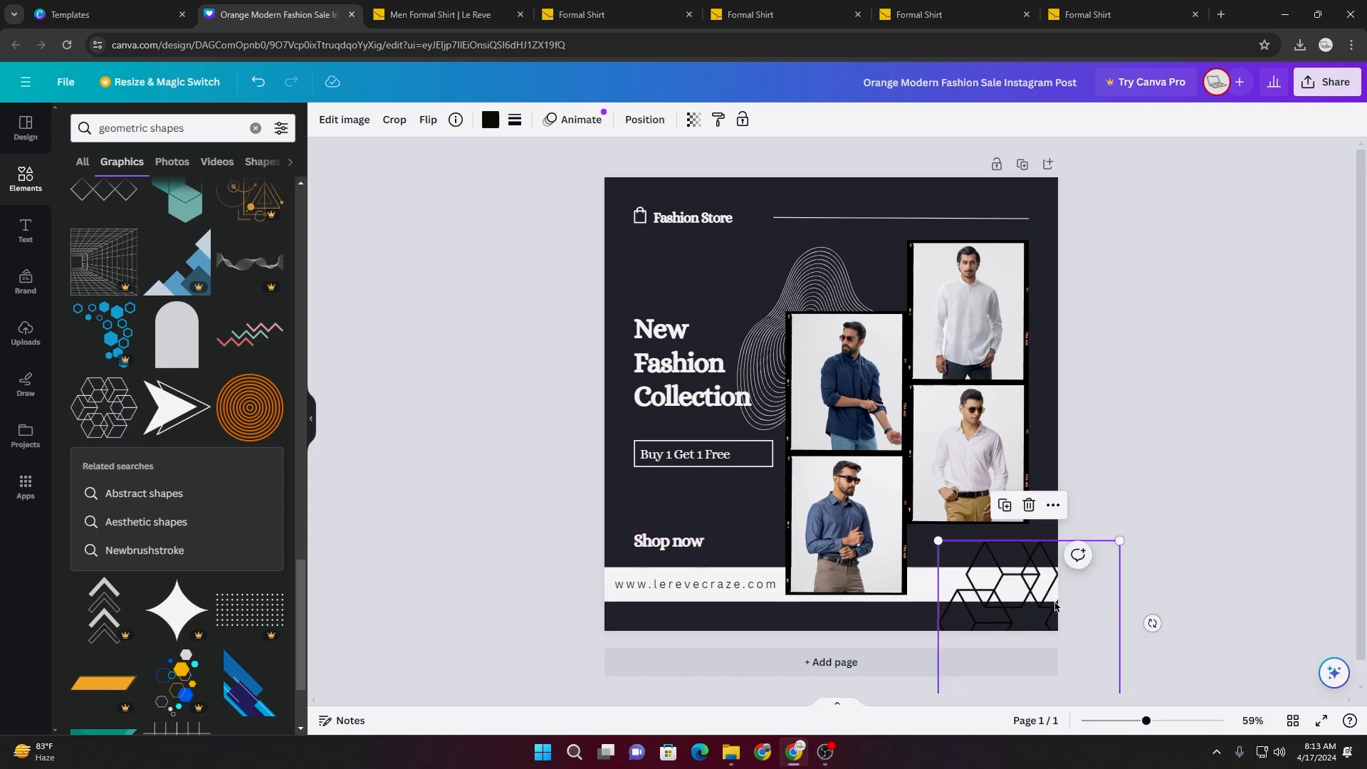
{"action": "left_click", "coordinate": [490, 119]}
{"action": "left_click", "coordinate": [272, 559]}
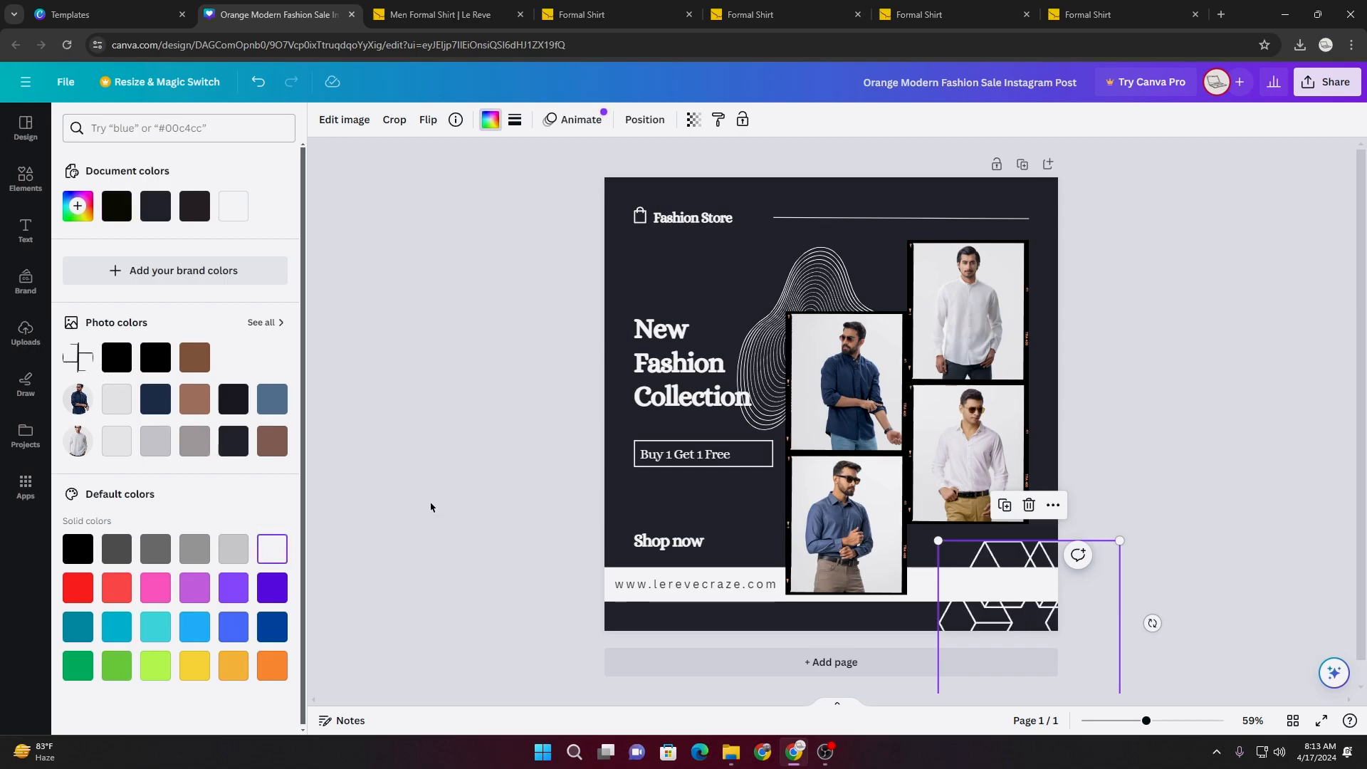
{"action": "left_click", "coordinate": [433, 508]}
- Delete the white wavy graphic behind the photo collage
{"action": "left_click", "coordinate": [796, 306]}
{"action": "left_click", "coordinate": [758, 378]}
{"action": "key", "text": "Delete"}
- Shorten the white band to end at the bottom photo's outer edge and reduce its height to match the photo's base
{"action": "left_click", "coordinate": [752, 592]}
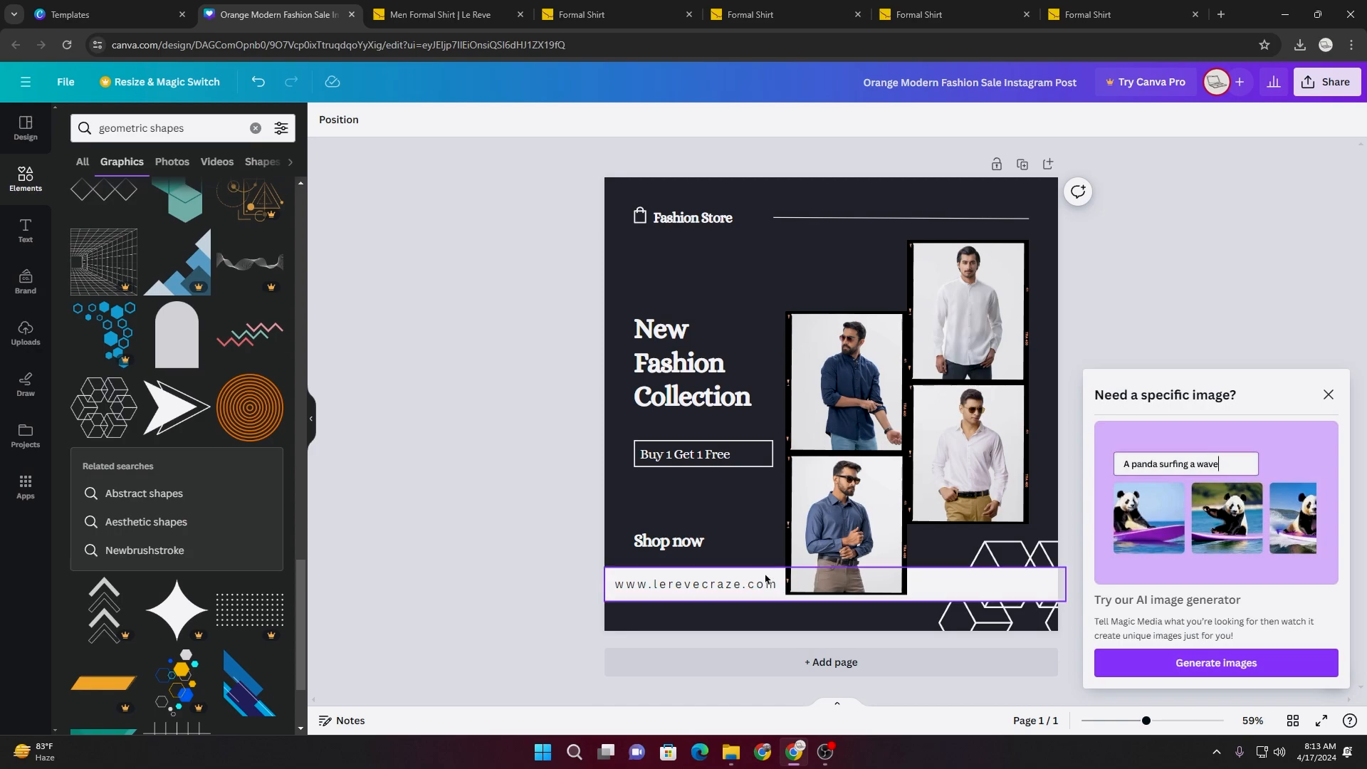
{"action": "left_click", "coordinate": [1329, 395]}
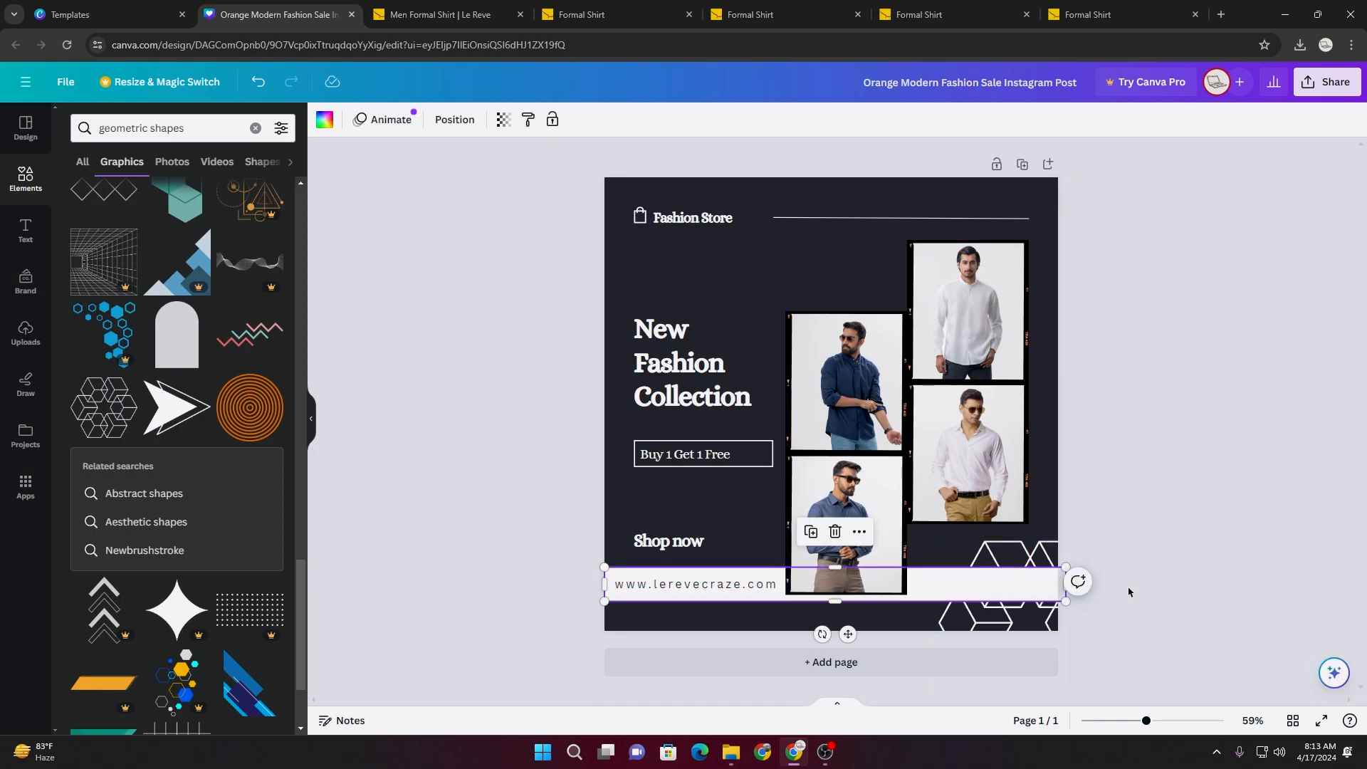
{"action": "left_click_drag", "start_coordinate": [1157, 721], "coordinate": [1162, 721]}
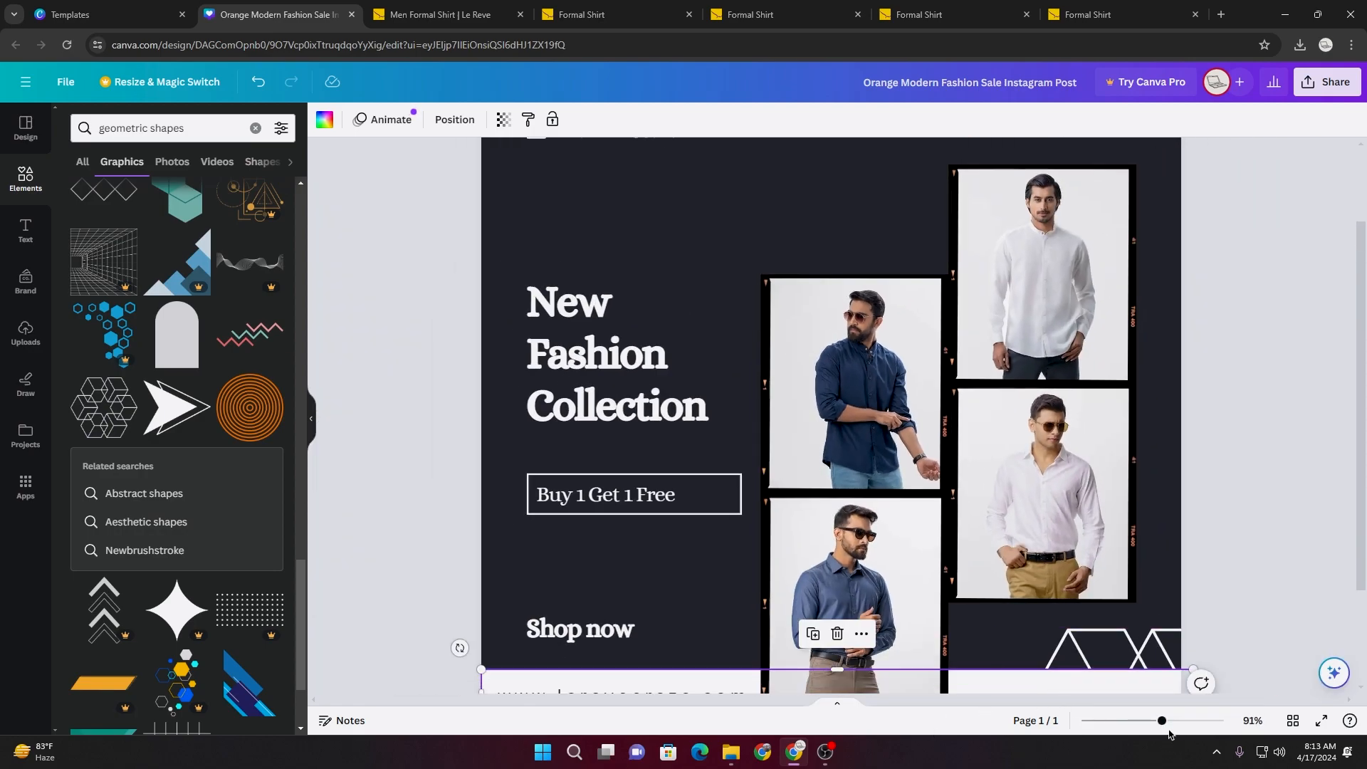
{"action": "scroll", "coordinate": [1215, 620], "scroll_direction": "down", "scroll_amount": 3}
{"action": "left_click_drag", "start_coordinate": [1193, 564], "coordinate": [950, 578]}
{"action": "left_click_drag", "start_coordinate": [716, 585], "coordinate": [716, 575]}
{"action": "left_click", "coordinate": [672, 562]}
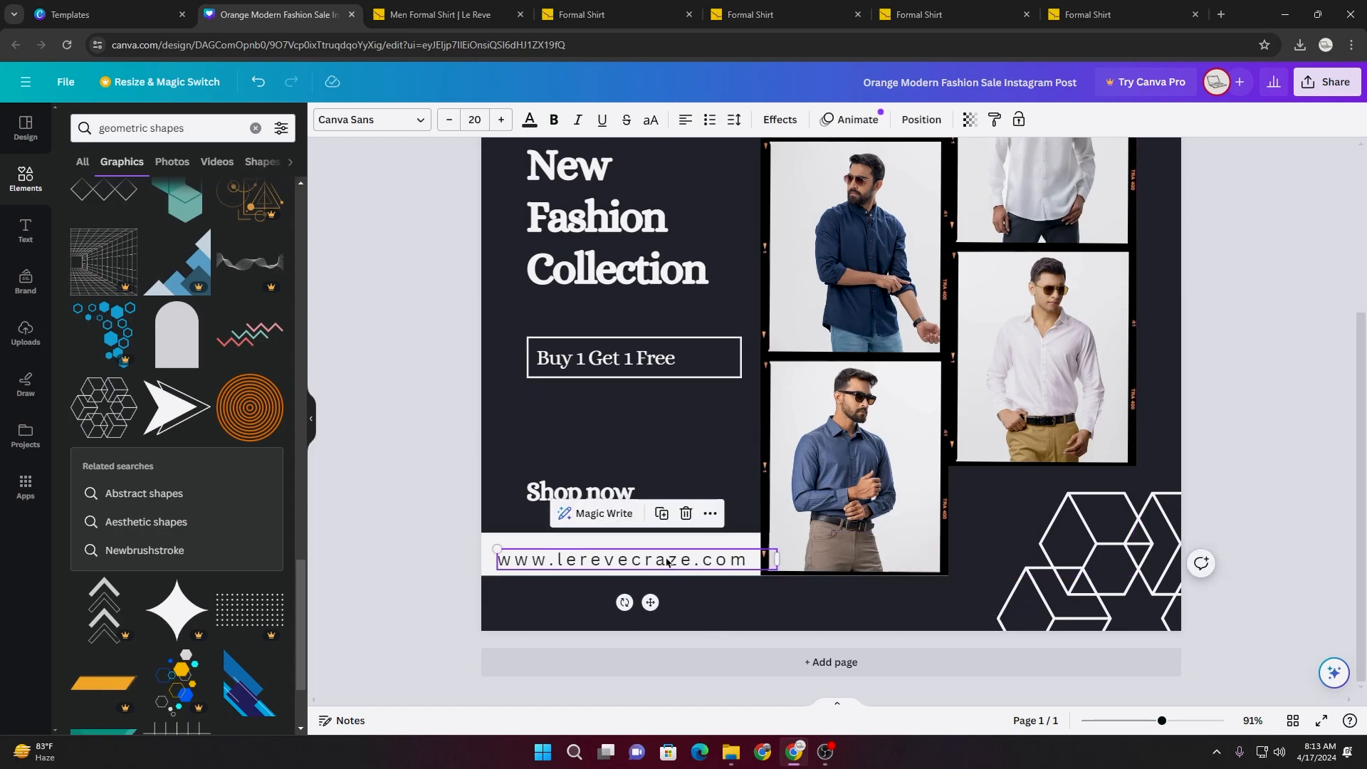
- Nudge the website address upward until it sits vertically centered on the white band
{"action": "key", "text": "Up"}
{"action": "key", "text": "Up"}
{"action": "key", "text": "Up"}
{"action": "key", "text": "Up"}
{"action": "key", "text": "Up"}
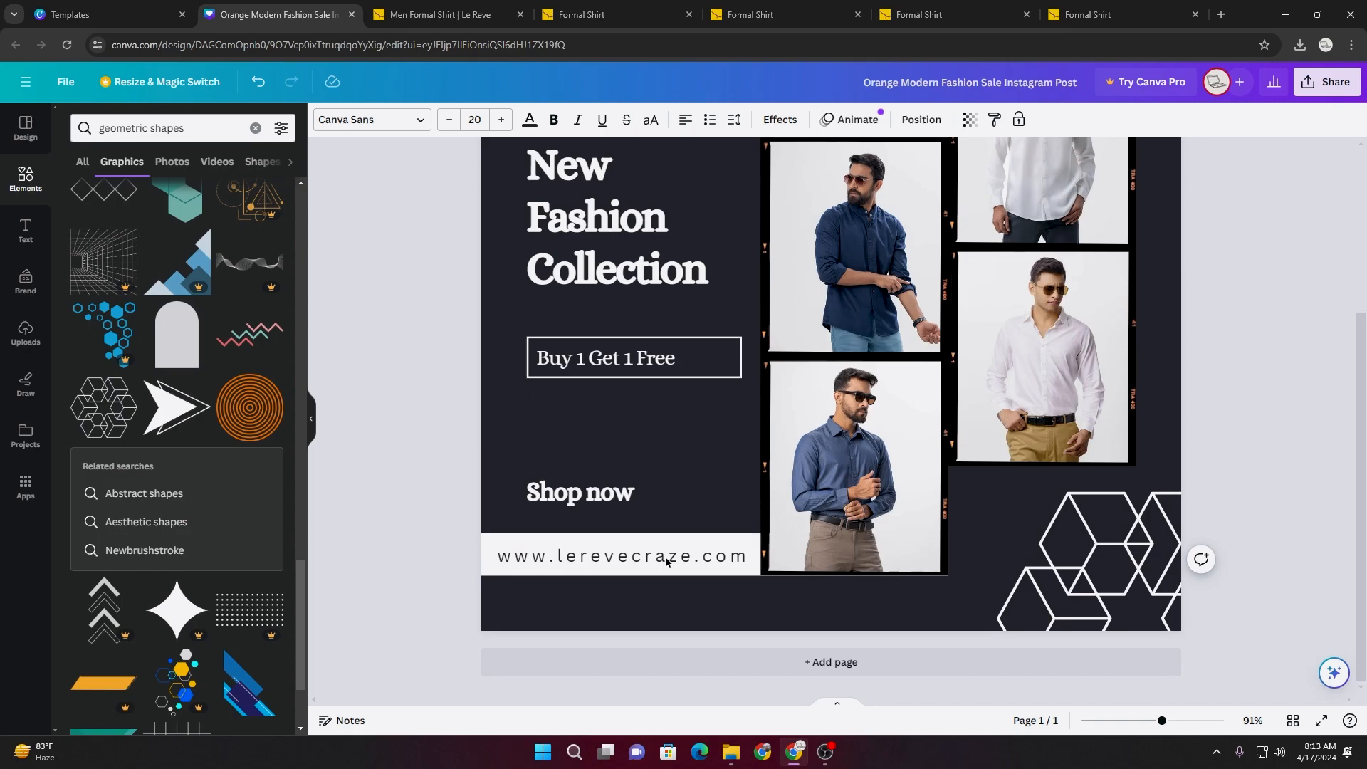
{"action": "key", "text": "Up"}
{"action": "key", "text": "Up"}
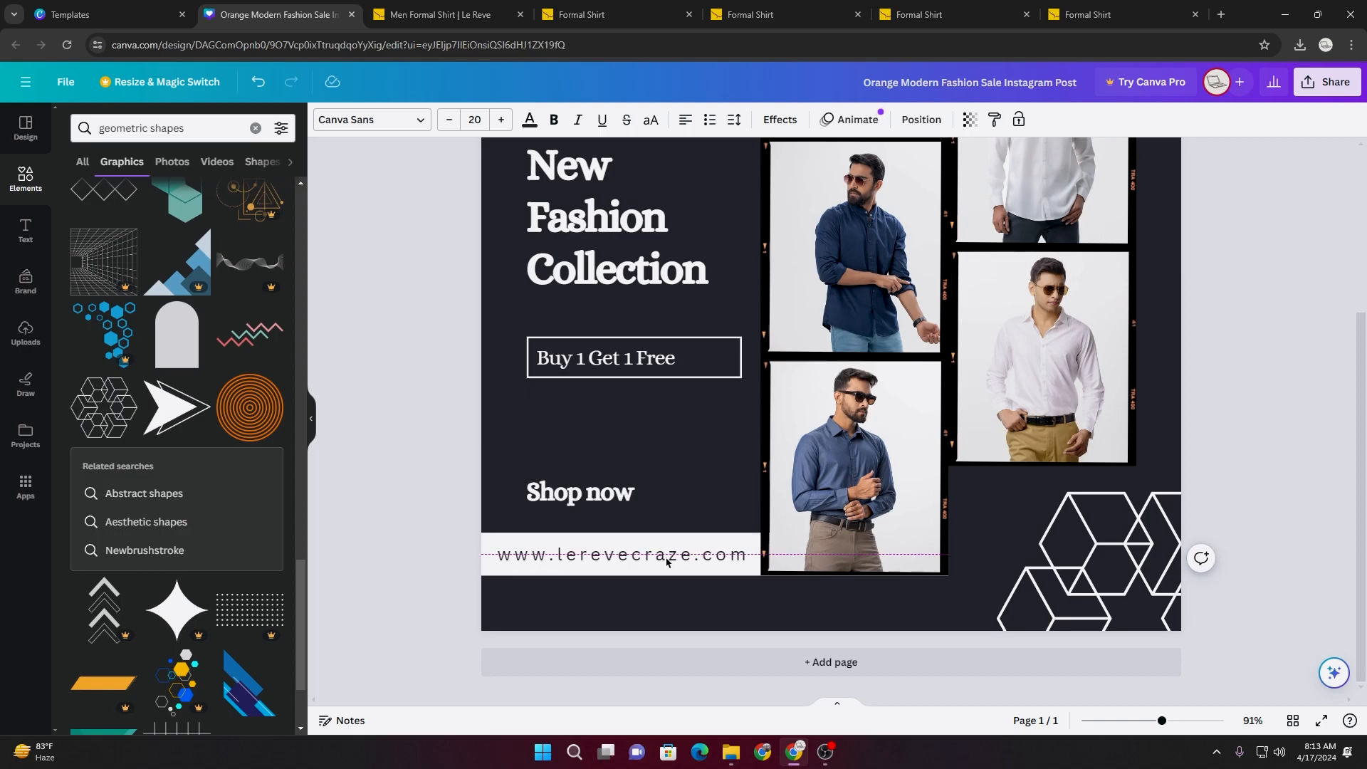
- Try centering the website address horizontally on the white band, and undo the alignment
{"action": "left_click", "coordinate": [665, 572], "text": "shift"}
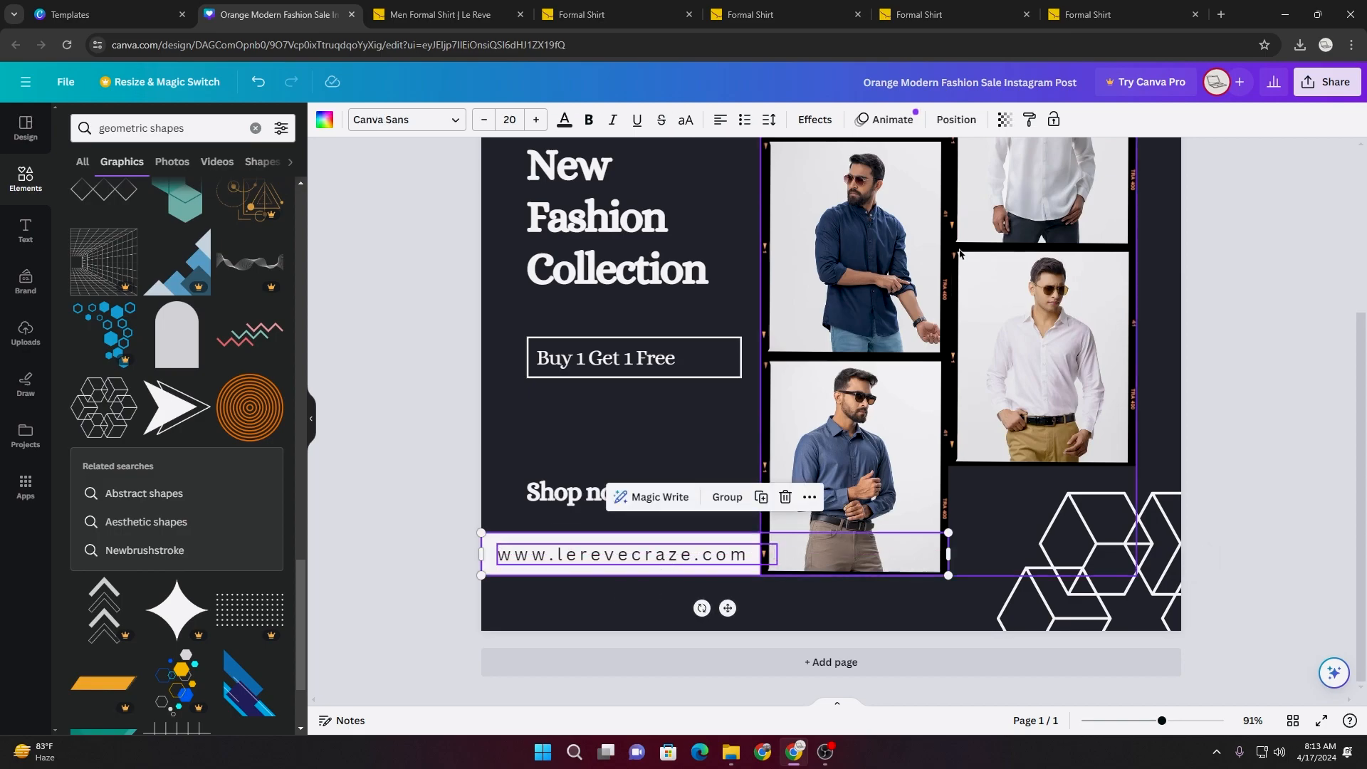
{"action": "left_click", "coordinate": [956, 119]}
{"action": "left_click", "coordinate": [214, 288]}
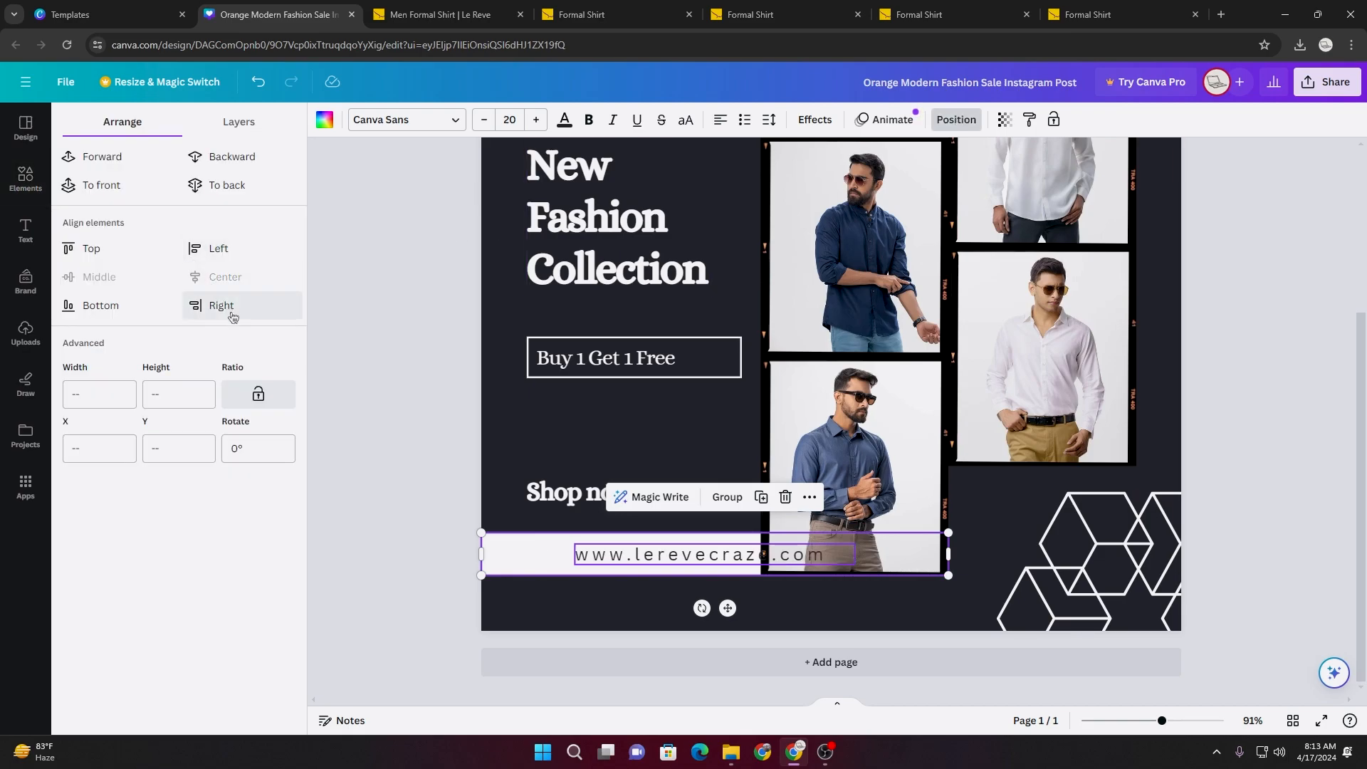
{"action": "key", "text": "ctrl+z"}
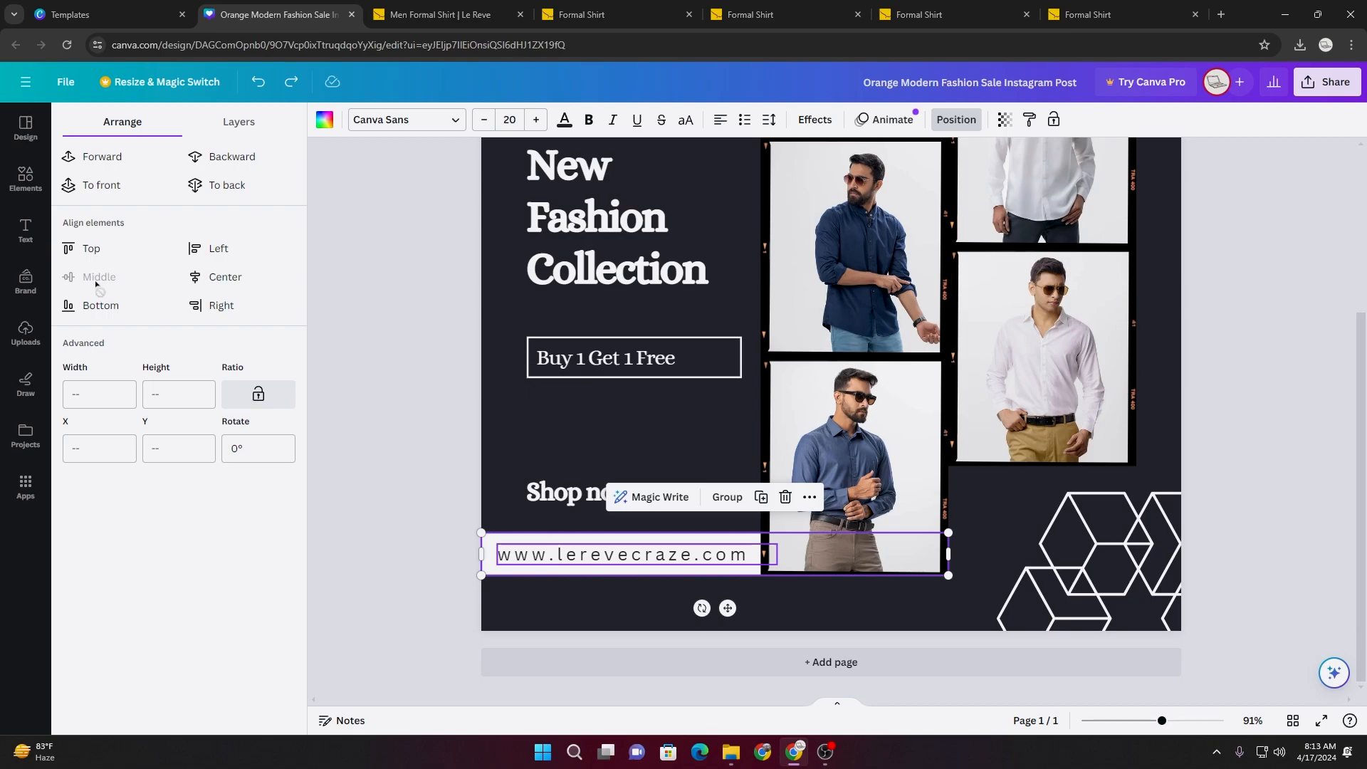
{"action": "left_click", "coordinate": [416, 471]}
- Shift the white hexagon cluster slightly left, keeping it running off the page's bottom-right corner
{"action": "left_click_drag", "start_coordinate": [1115, 579], "coordinate": [1098, 579]}
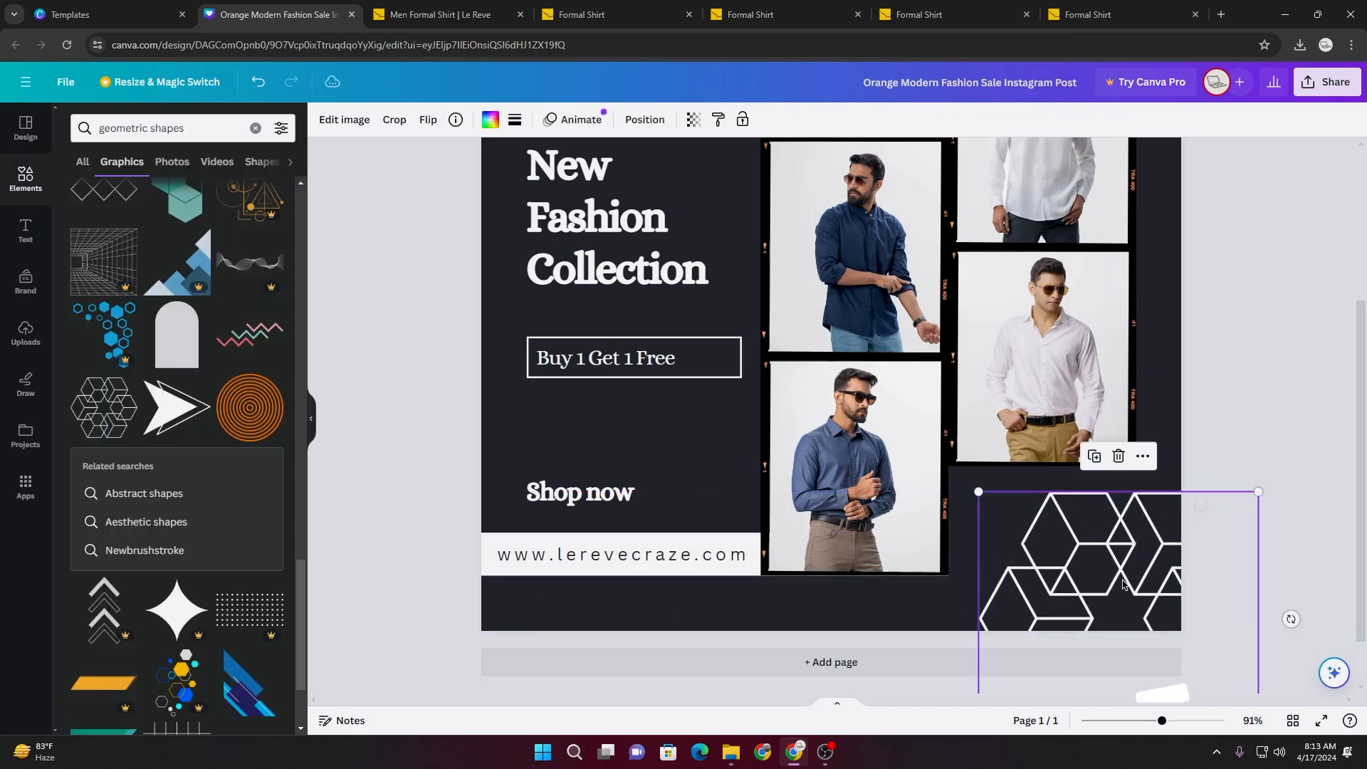
{"action": "left_click", "coordinate": [1279, 402]}
{"action": "scroll", "coordinate": [1168, 462], "scroll_direction": "down", "scroll_amount": 5}
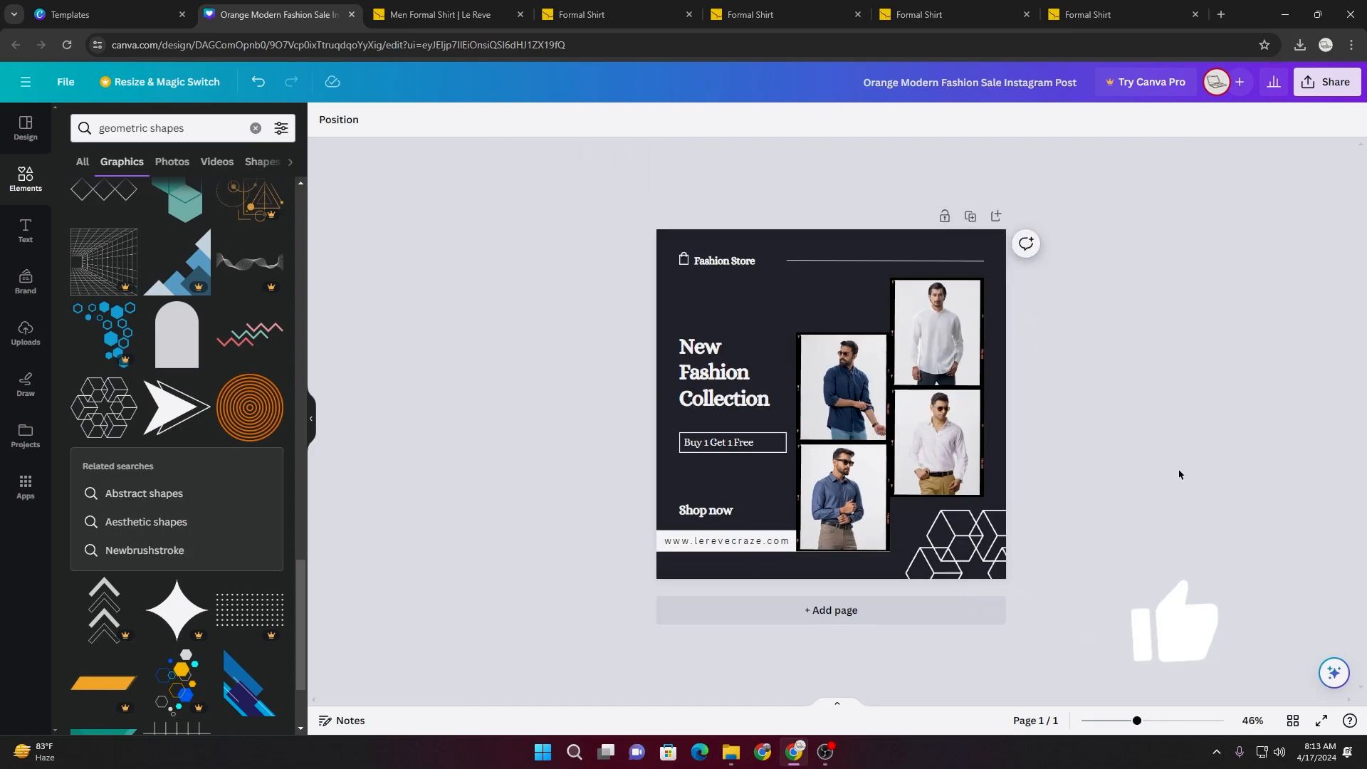
{"action": "scroll", "coordinate": [1061, 391], "scroll_direction": "up", "scroll_amount": 1}
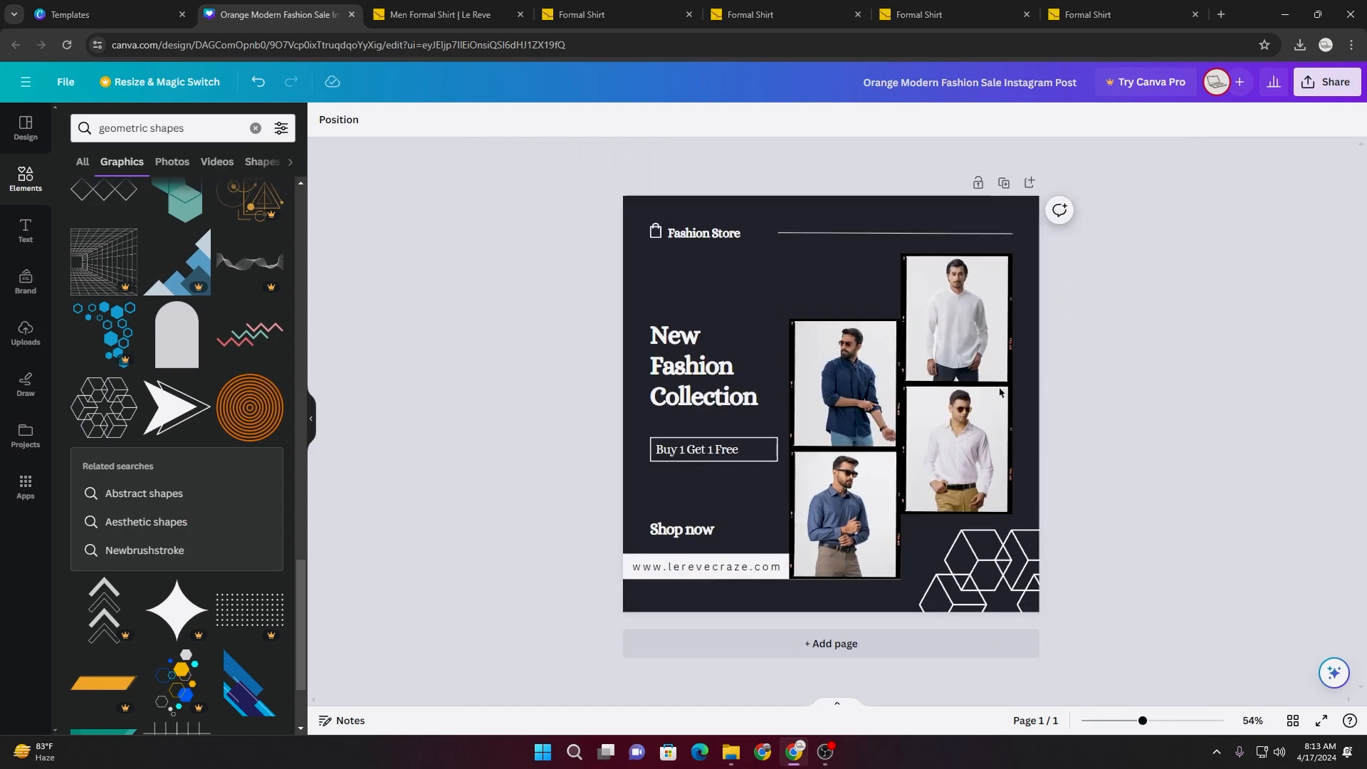
- Add the three-line zigzag graphic above the "New Fashion Collection" heading and recolor its teal line white
{"action": "left_click_drag", "start_coordinate": [253, 341], "coordinate": [762, 298]}
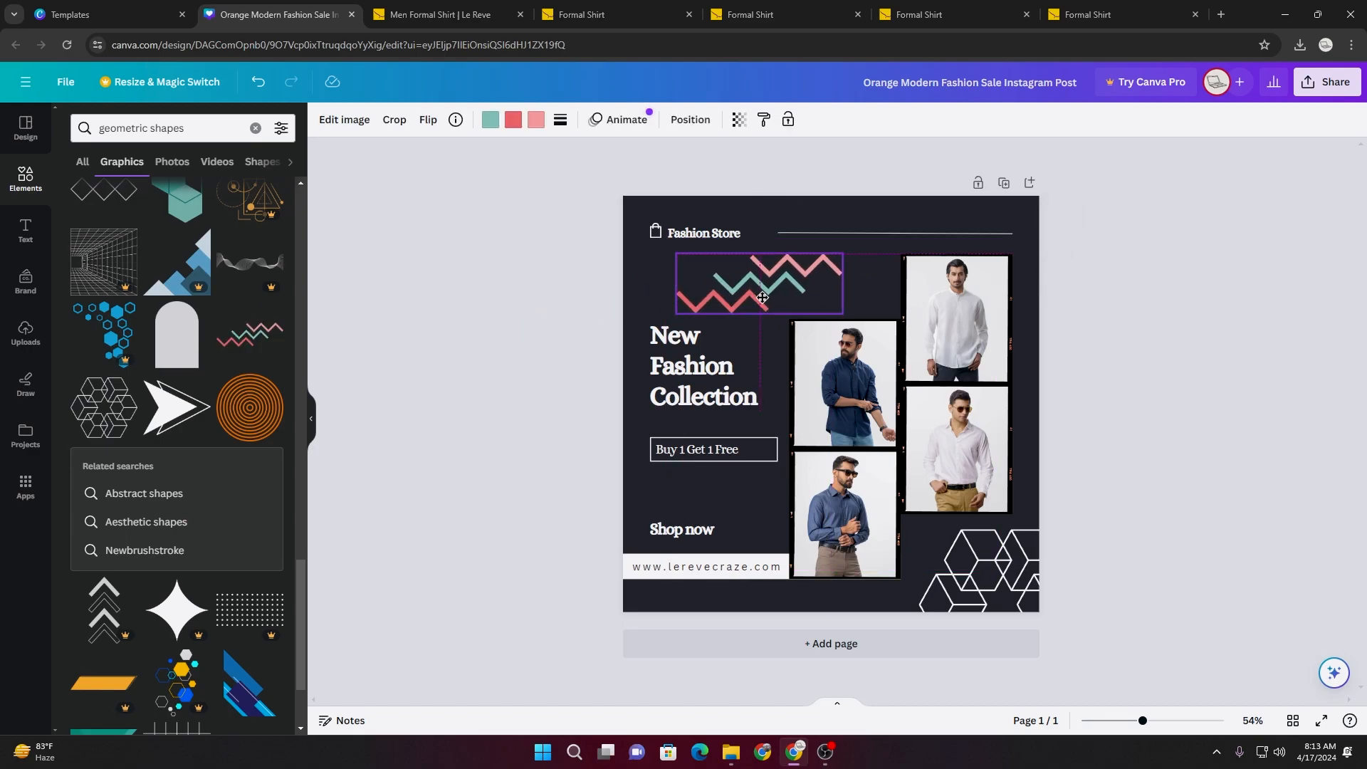
{"action": "left_click", "coordinate": [490, 119]}
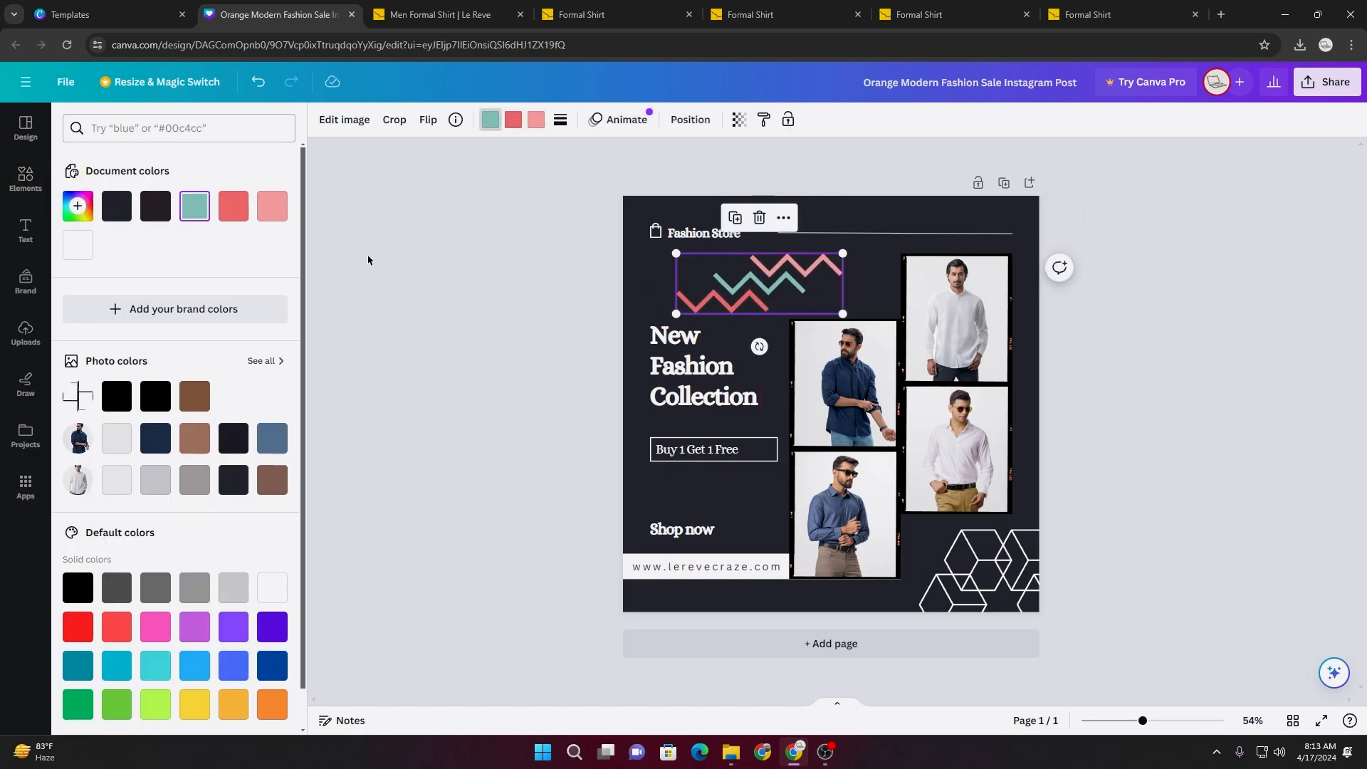
{"action": "left_click", "coordinate": [272, 588]}
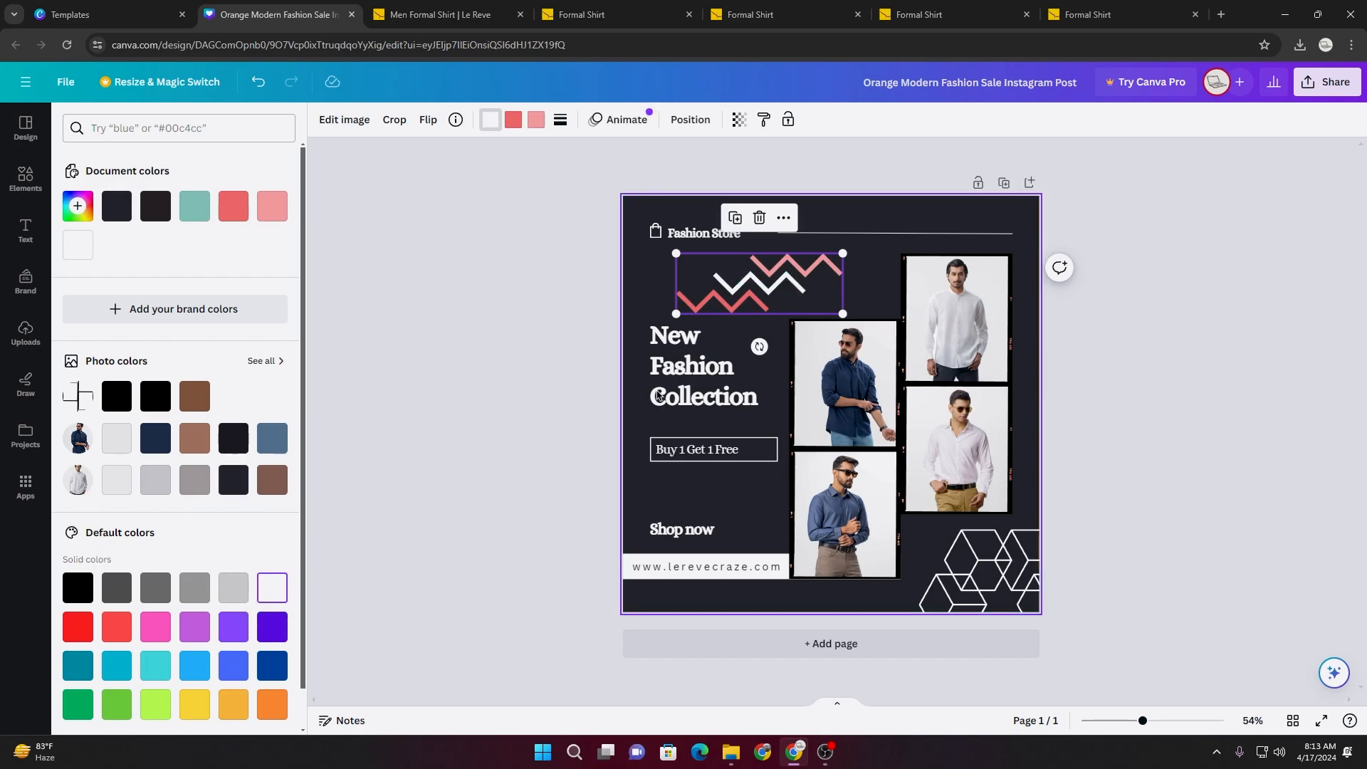
- Recolor the zigzag graphic's lower line navy and its upper line brown, using the photo colors
{"action": "left_click", "coordinate": [510, 120]}
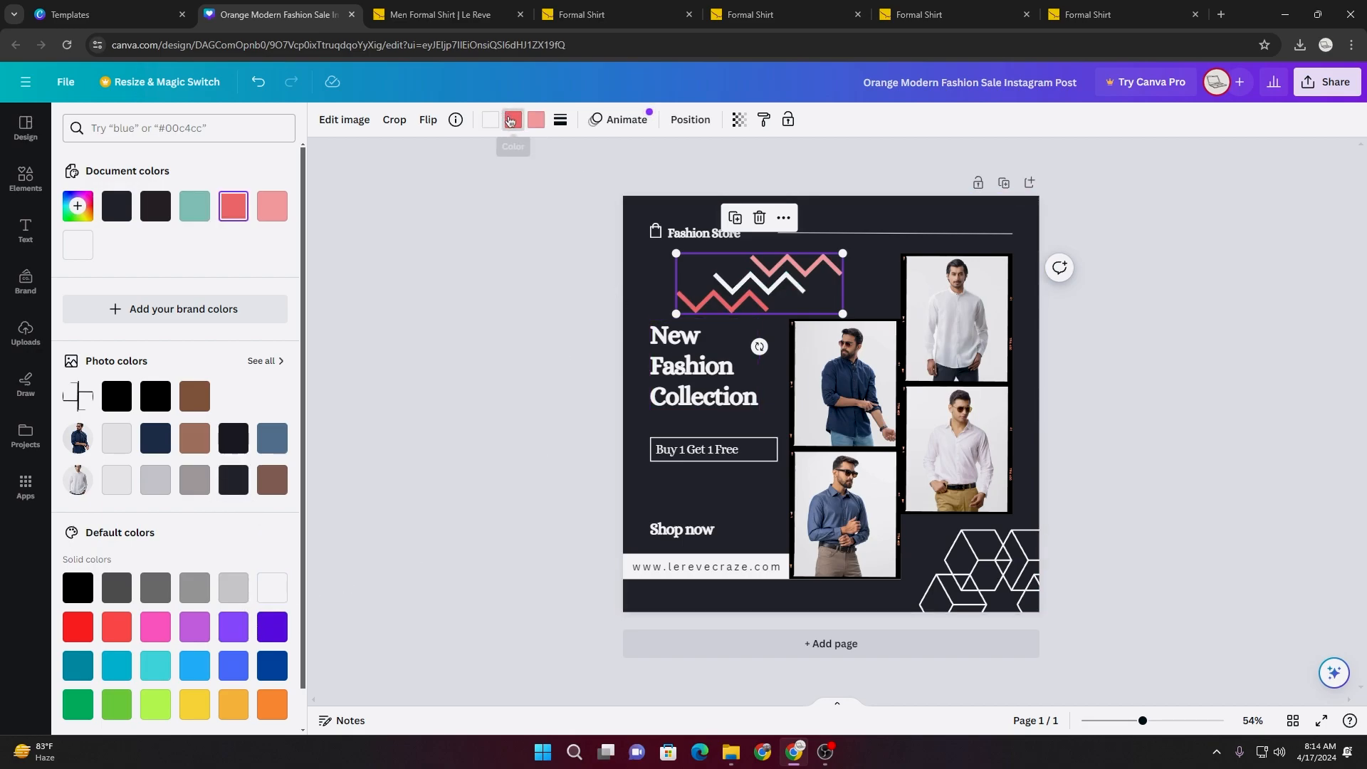
{"action": "left_click", "coordinate": [150, 447]}
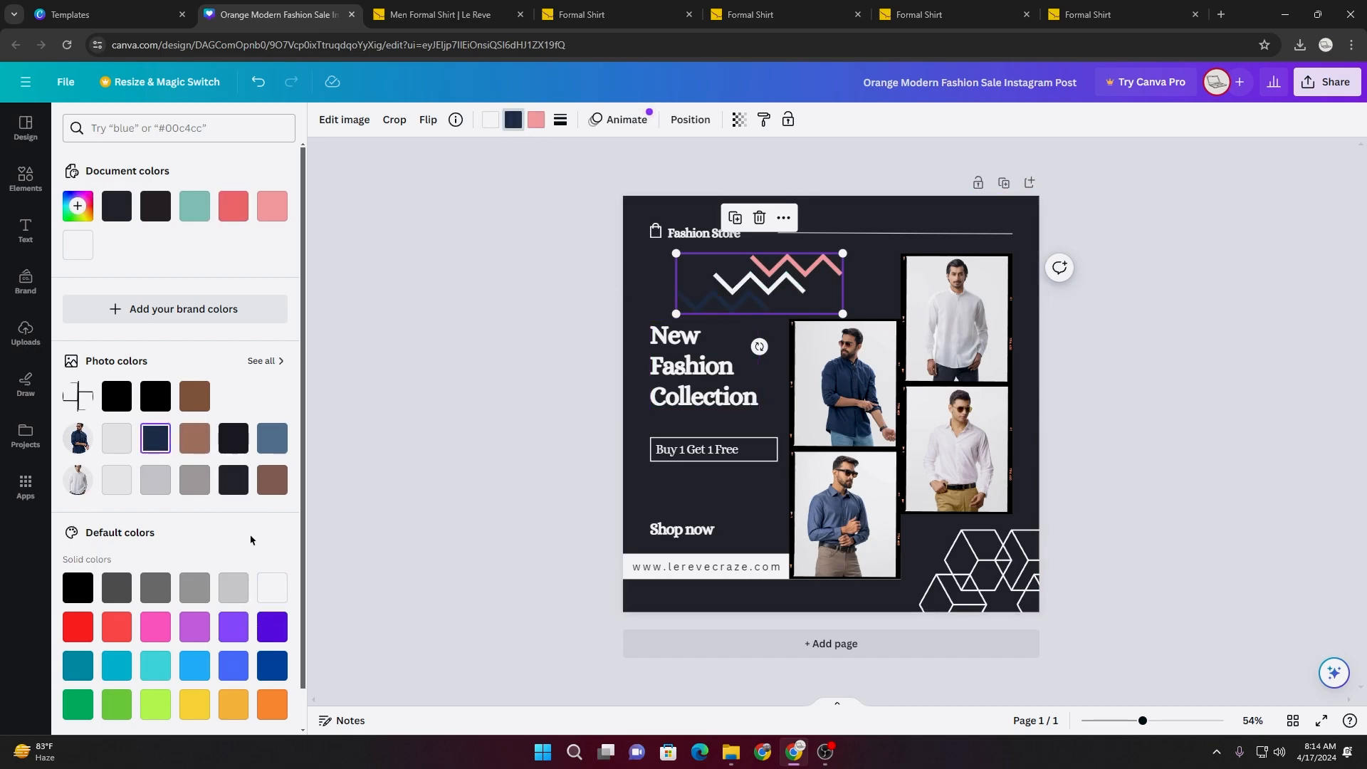
{"action": "left_click", "coordinate": [537, 121]}
{"action": "left_click", "coordinate": [273, 480]}
{"action": "left_click", "coordinate": [542, 431]}
{"action": "left_click", "coordinate": [541, 431]}
{"action": "left_click", "coordinate": [793, 299]}
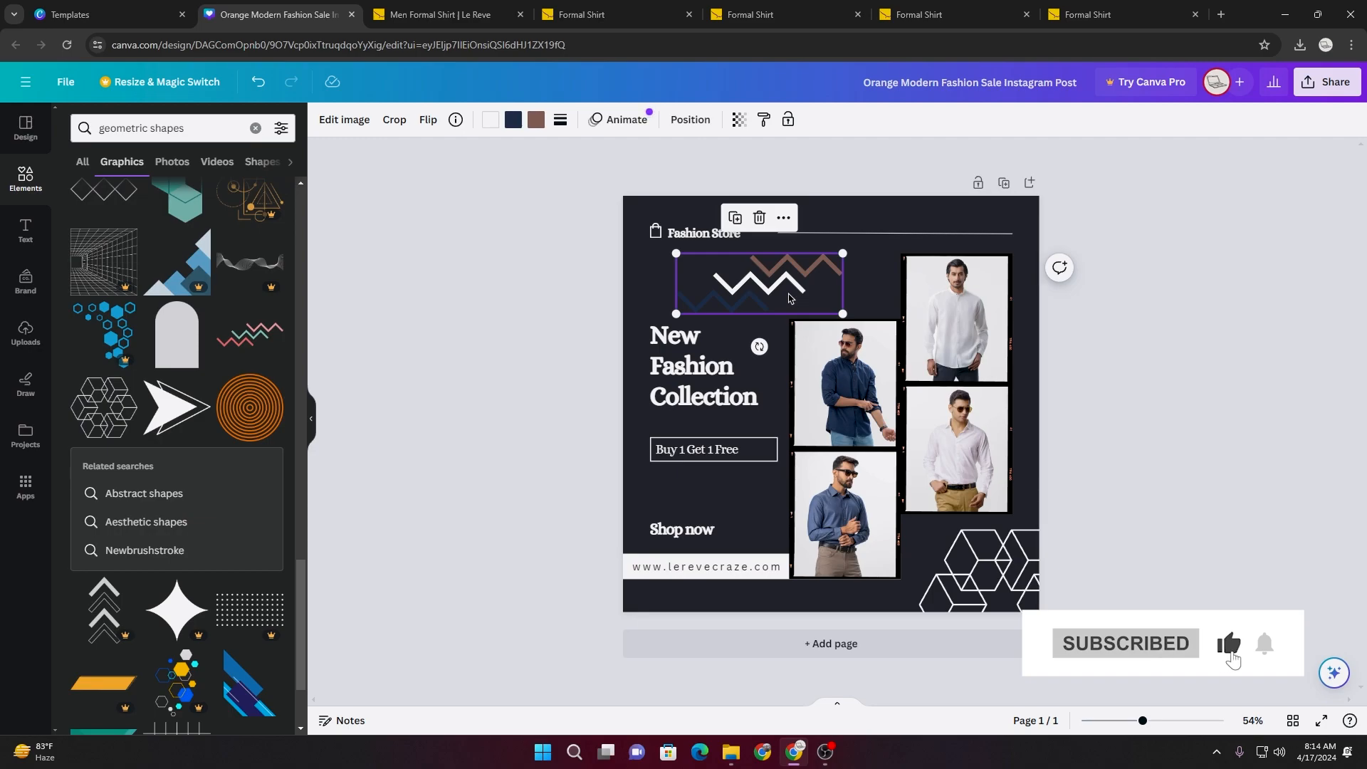
- Recolor the zigzag graphic's upper and lower lines slate blue from the photo colors
{"action": "left_click", "coordinate": [537, 121]}
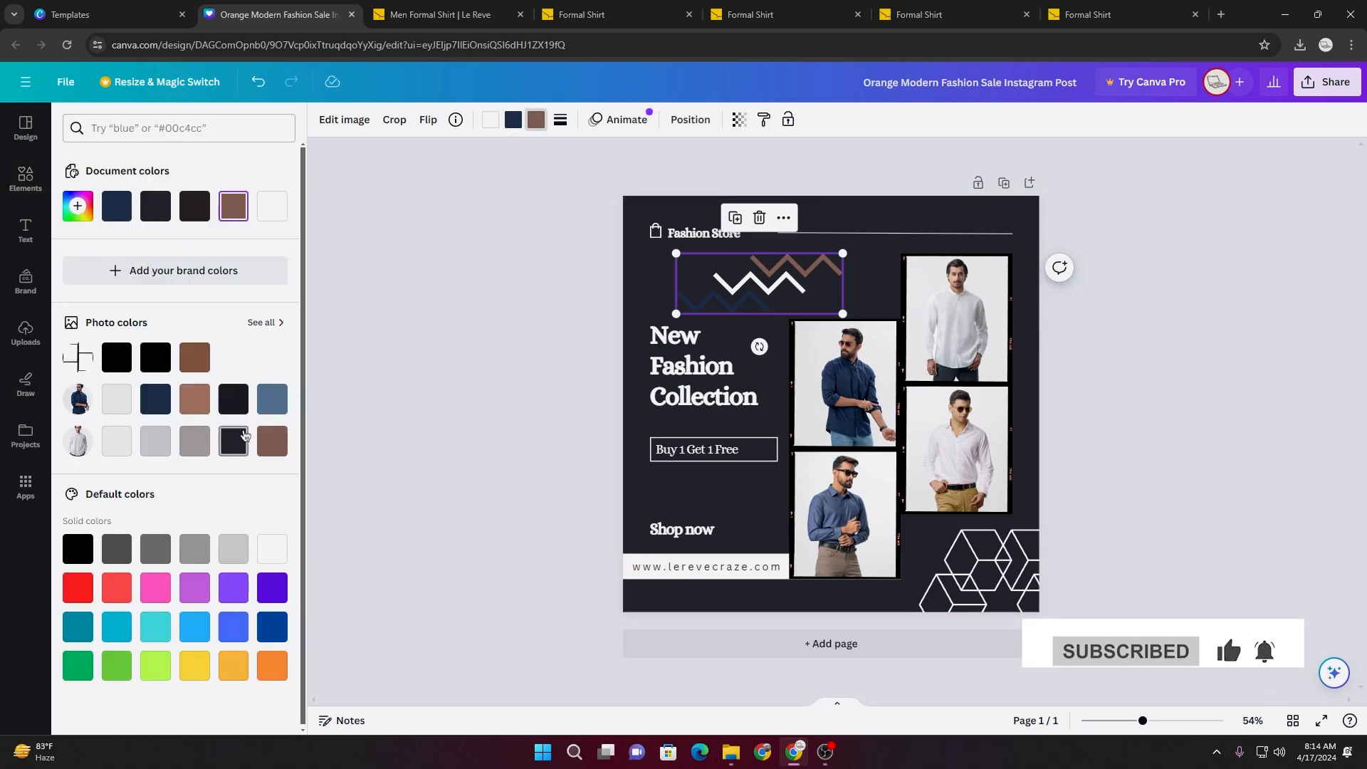
{"action": "left_click", "coordinate": [272, 399]}
{"action": "left_click", "coordinate": [513, 119]}
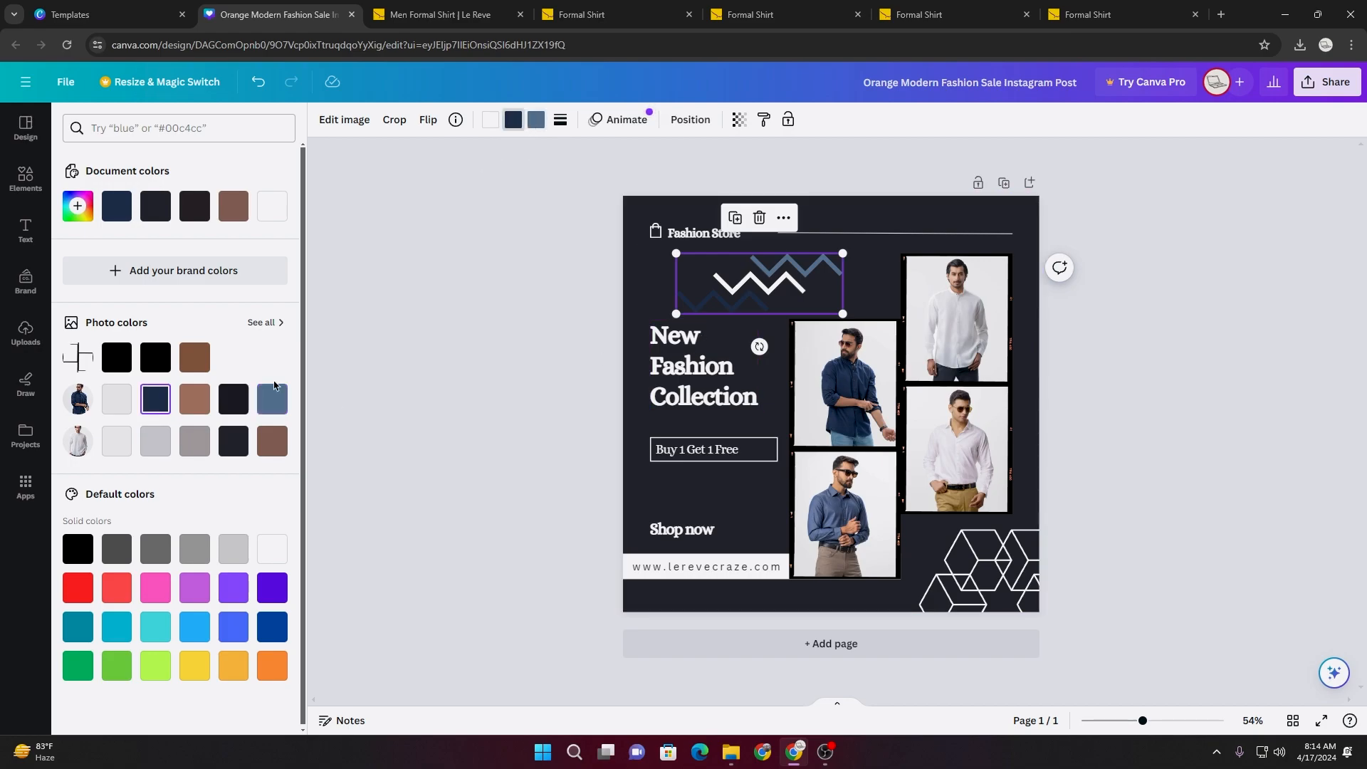
{"action": "left_click", "coordinate": [284, 409]}
{"action": "left_click", "coordinate": [491, 387]}
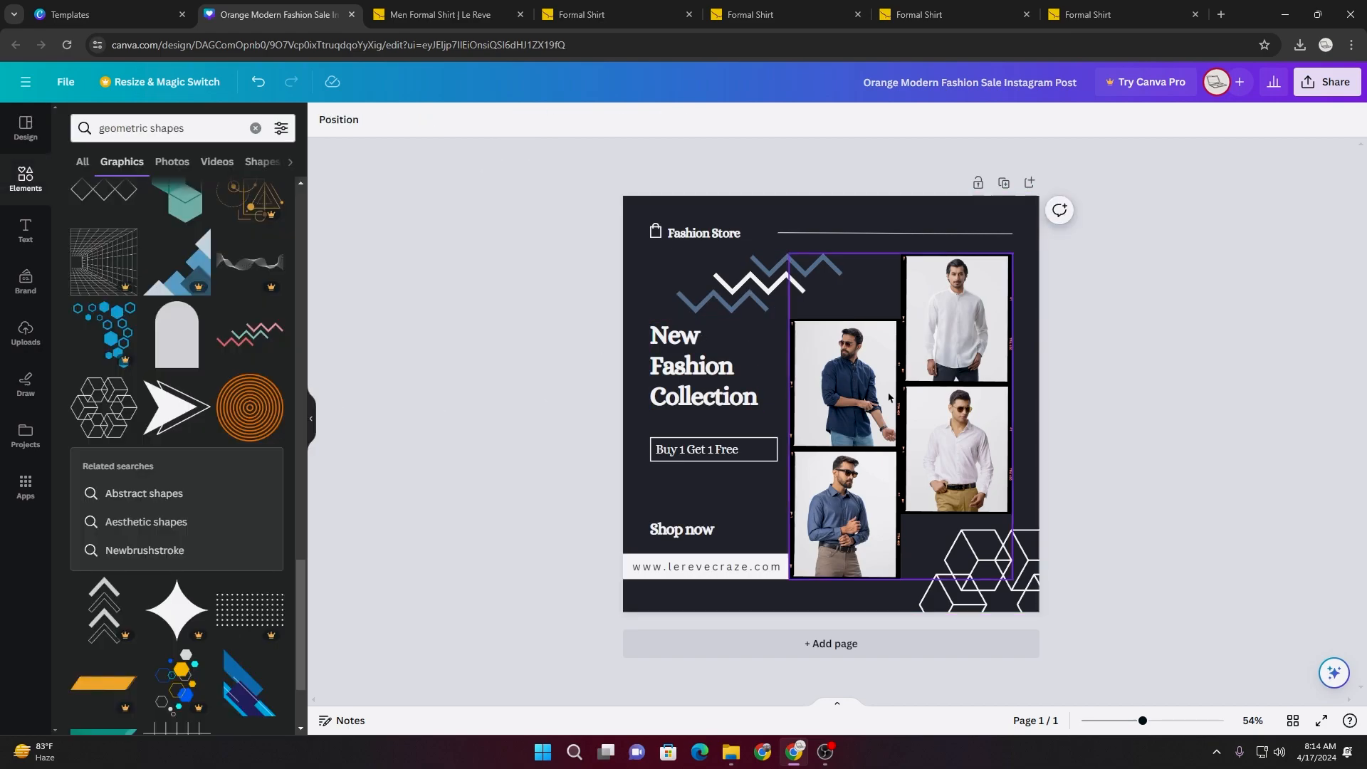
- Recolor the zigzag graphic's upper and lower lines white
{"action": "left_click", "coordinate": [745, 283]}
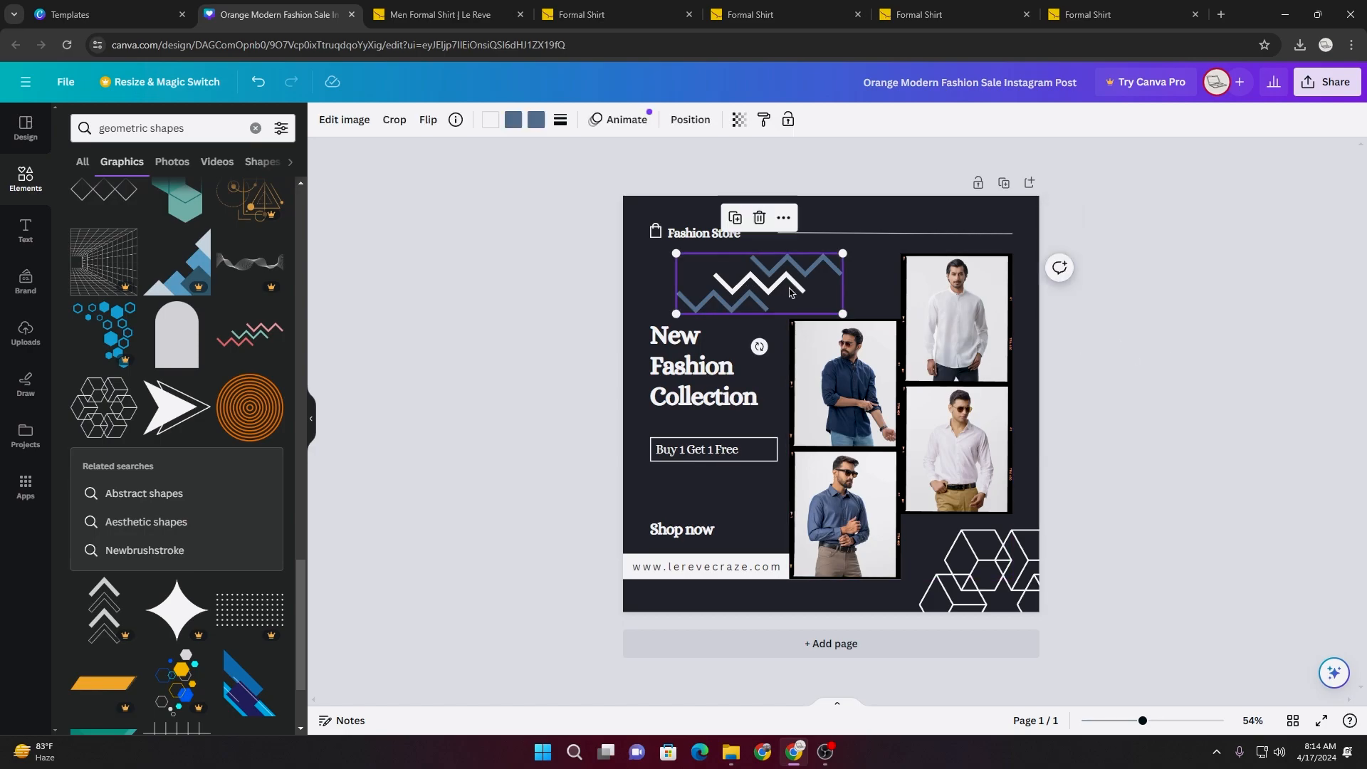
{"action": "left_click", "coordinate": [536, 120]}
{"action": "left_click", "coordinate": [275, 557]}
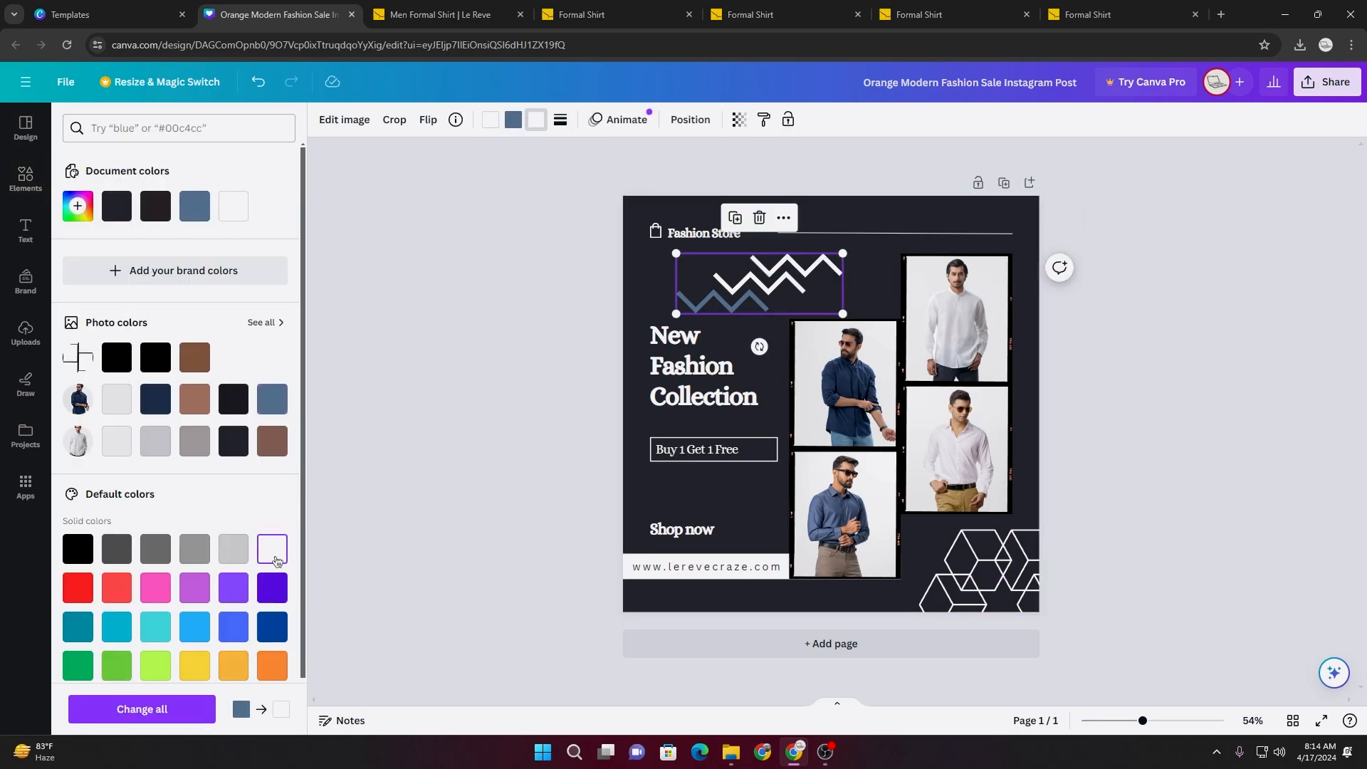
{"action": "left_click", "coordinate": [525, 123]}
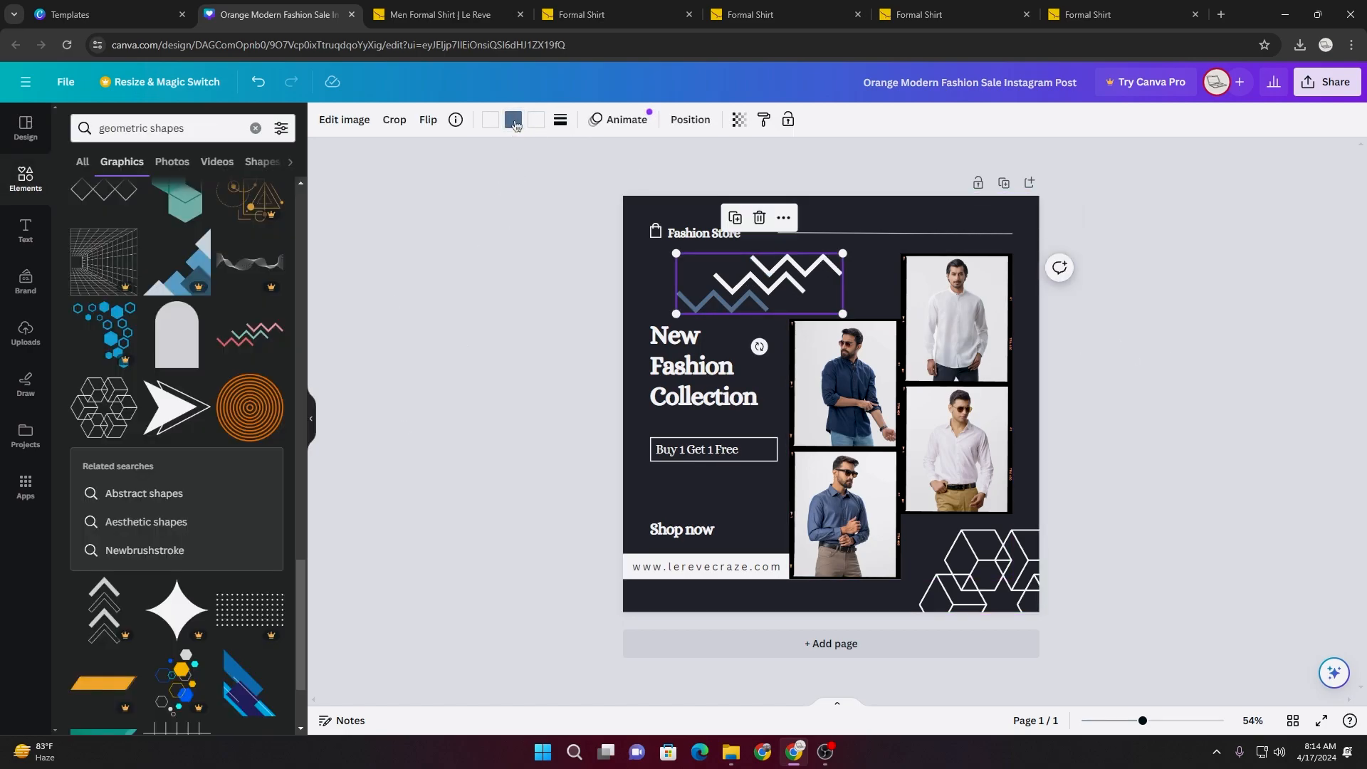
{"action": "left_click", "coordinate": [514, 119]}
{"action": "left_click", "coordinate": [272, 549]}
{"action": "left_click", "coordinate": [480, 448]}
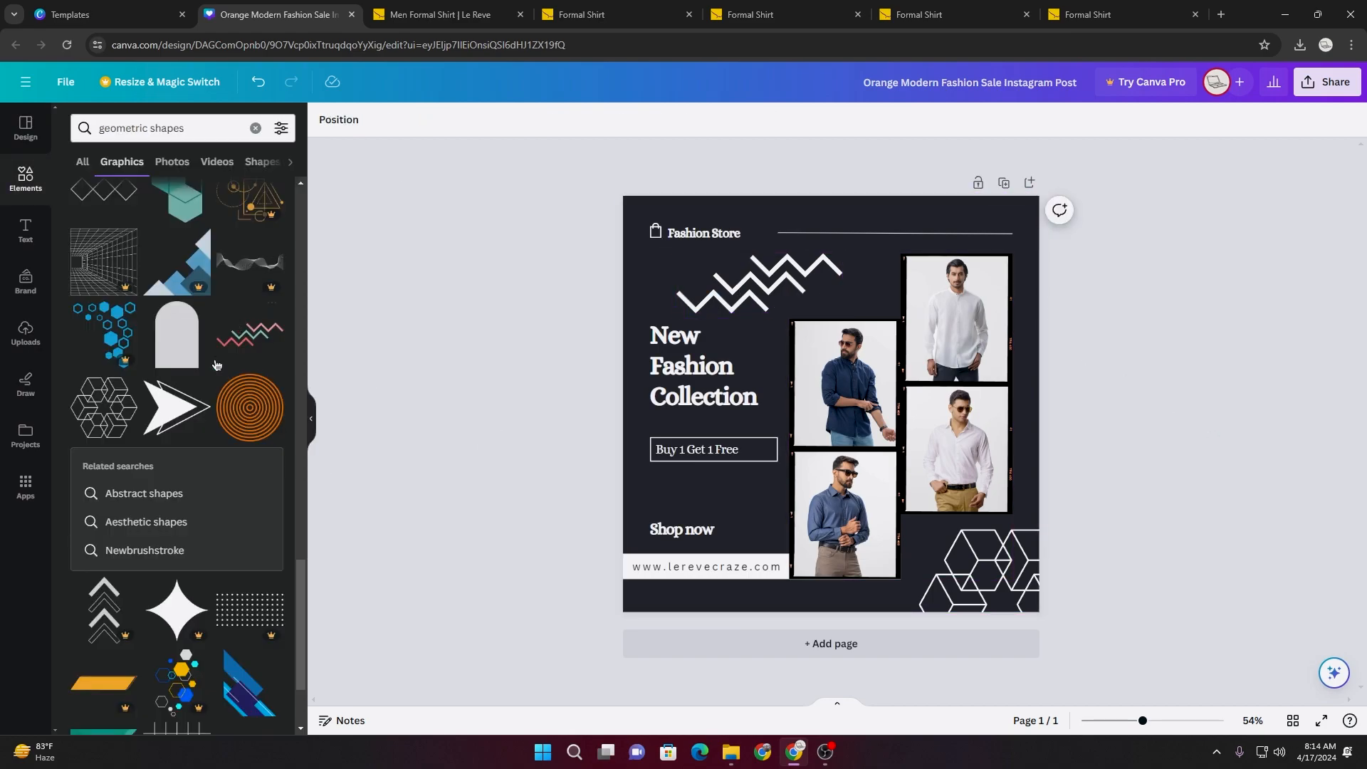
- Look through the geometric shapes graphics for an alternative decoration
{"action": "scroll", "coordinate": [220, 483], "scroll_direction": "down", "scroll_amount": 1}
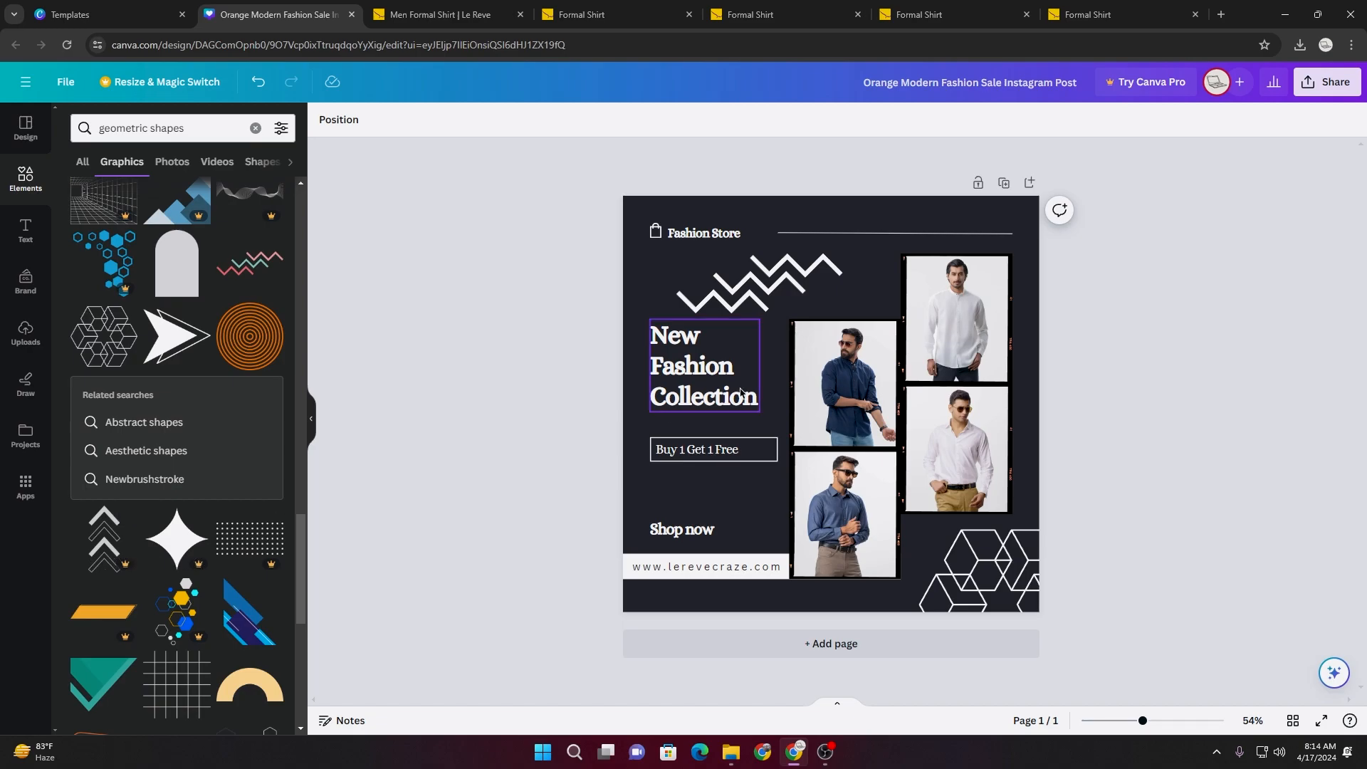
{"action": "scroll", "coordinate": [162, 626], "scroll_direction": "down", "scroll_amount": 1}
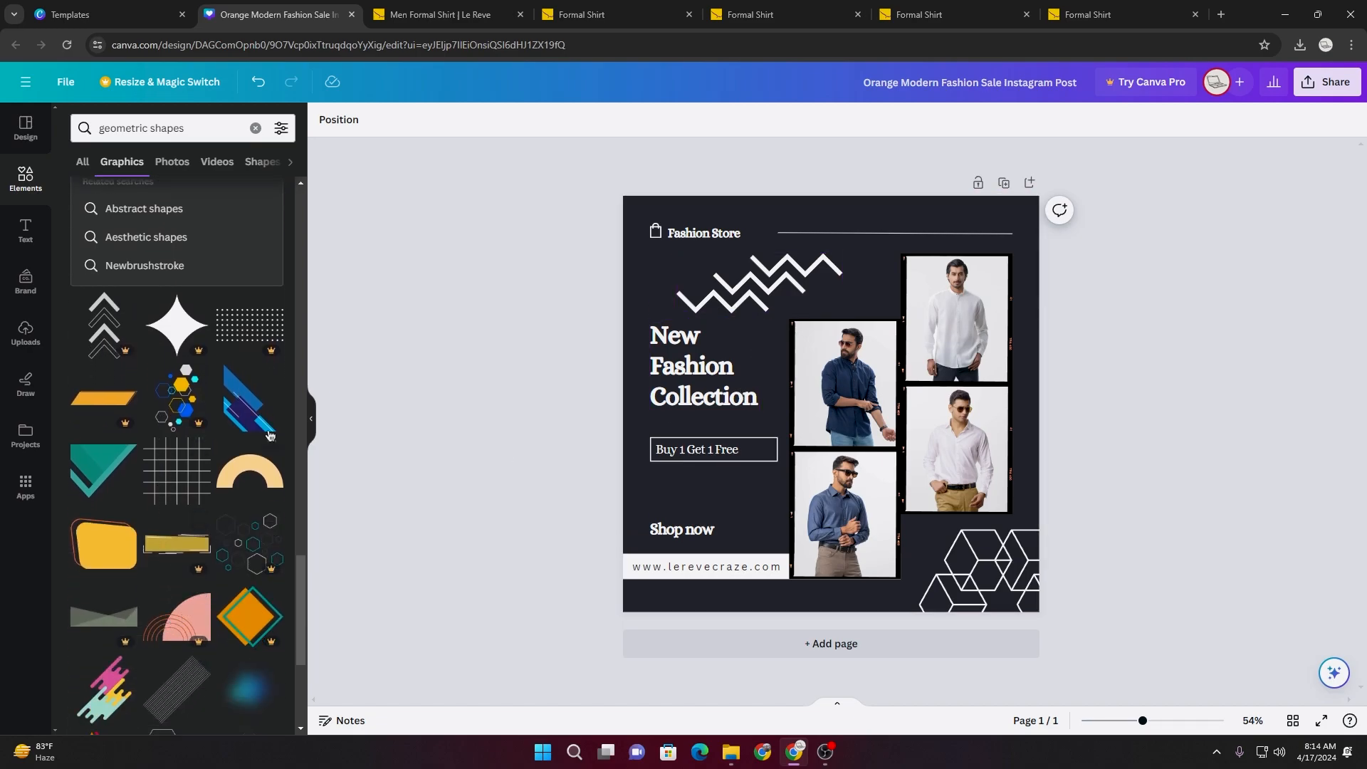
{"action": "scroll", "coordinate": [235, 499], "scroll_direction": "down", "scroll_amount": 3}
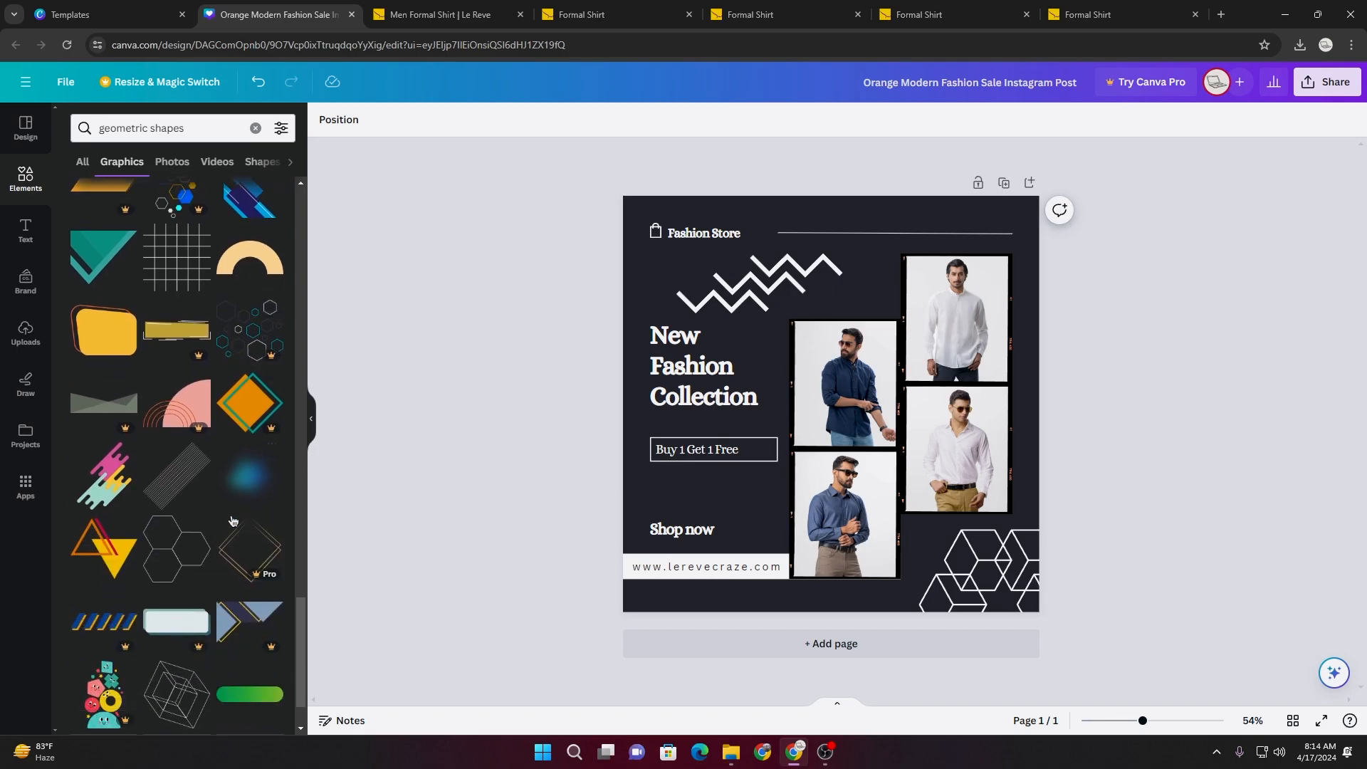
{"action": "scroll", "coordinate": [224, 527], "scroll_direction": "down", "scroll_amount": 6}
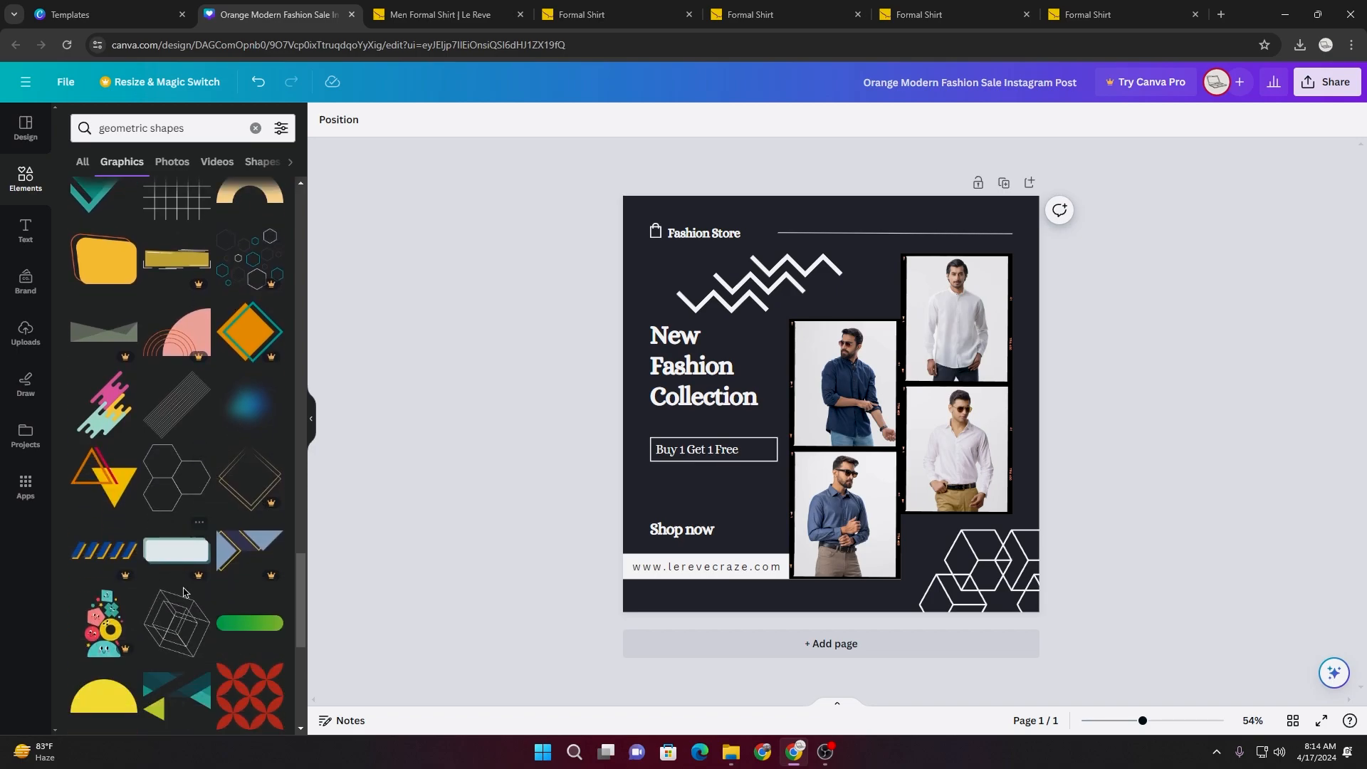
{"action": "scroll", "coordinate": [210, 636], "scroll_direction": "down", "scroll_amount": 2}
{"action": "scroll", "coordinate": [208, 634], "scroll_direction": "up", "scroll_amount": 7}
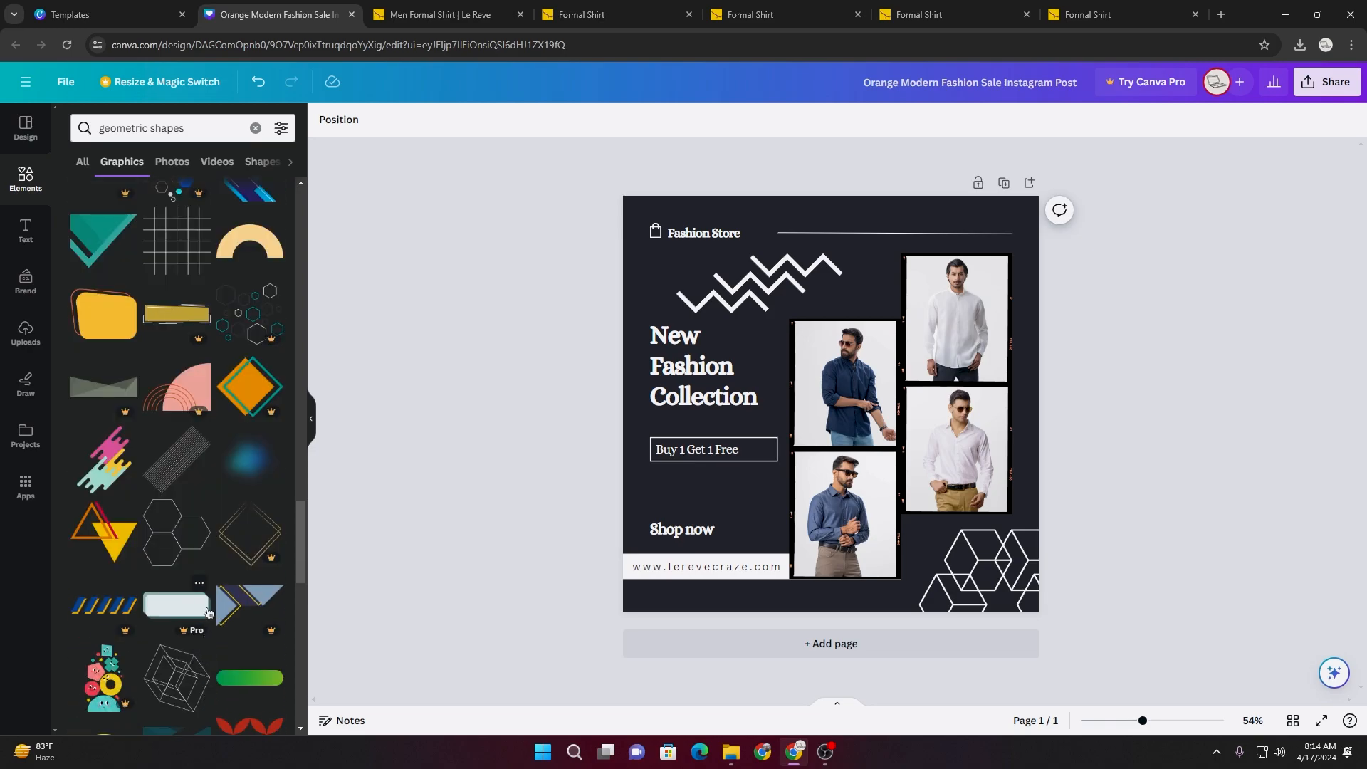
{"action": "scroll", "coordinate": [192, 420], "scroll_direction": "up", "scroll_amount": 3}
{"action": "scroll", "coordinate": [203, 441], "scroll_direction": "up", "scroll_amount": 3}
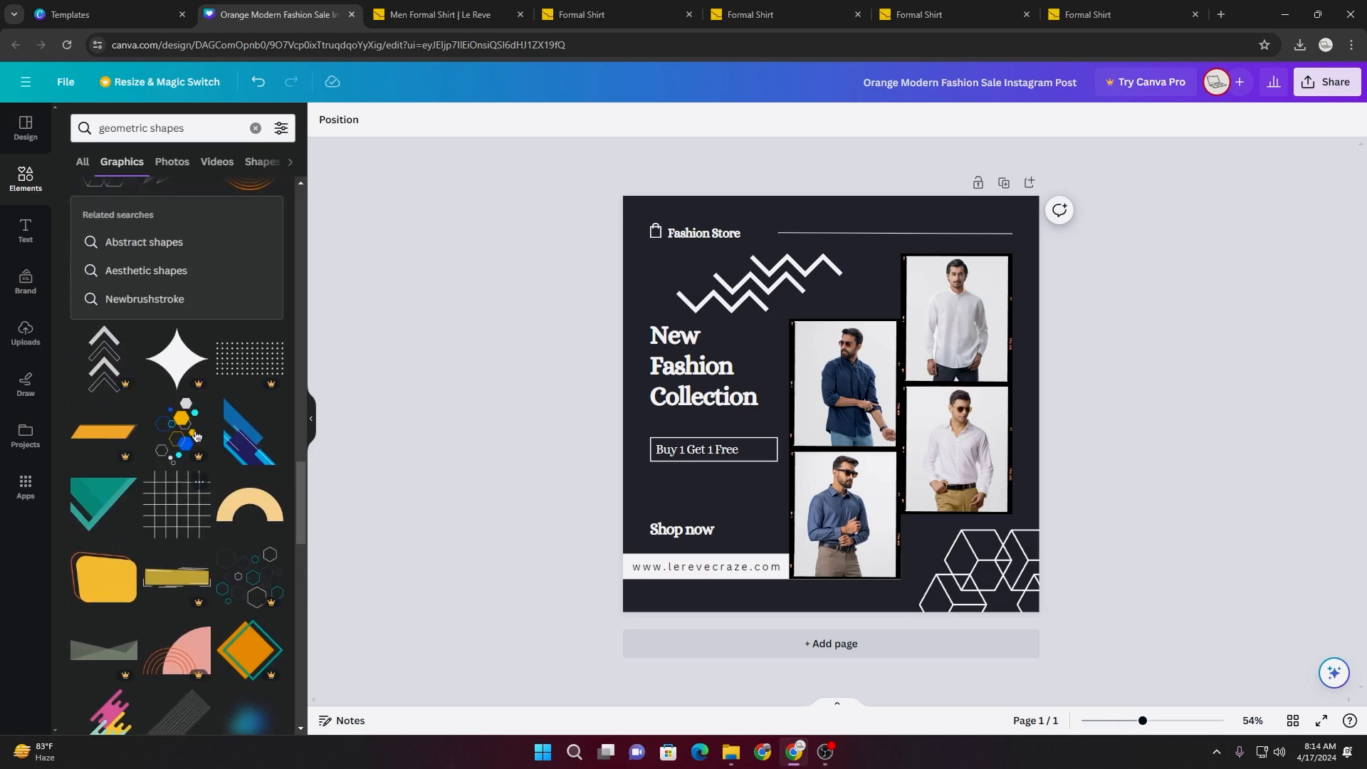
{"action": "scroll", "coordinate": [214, 475], "scroll_direction": "up", "scroll_amount": 10}
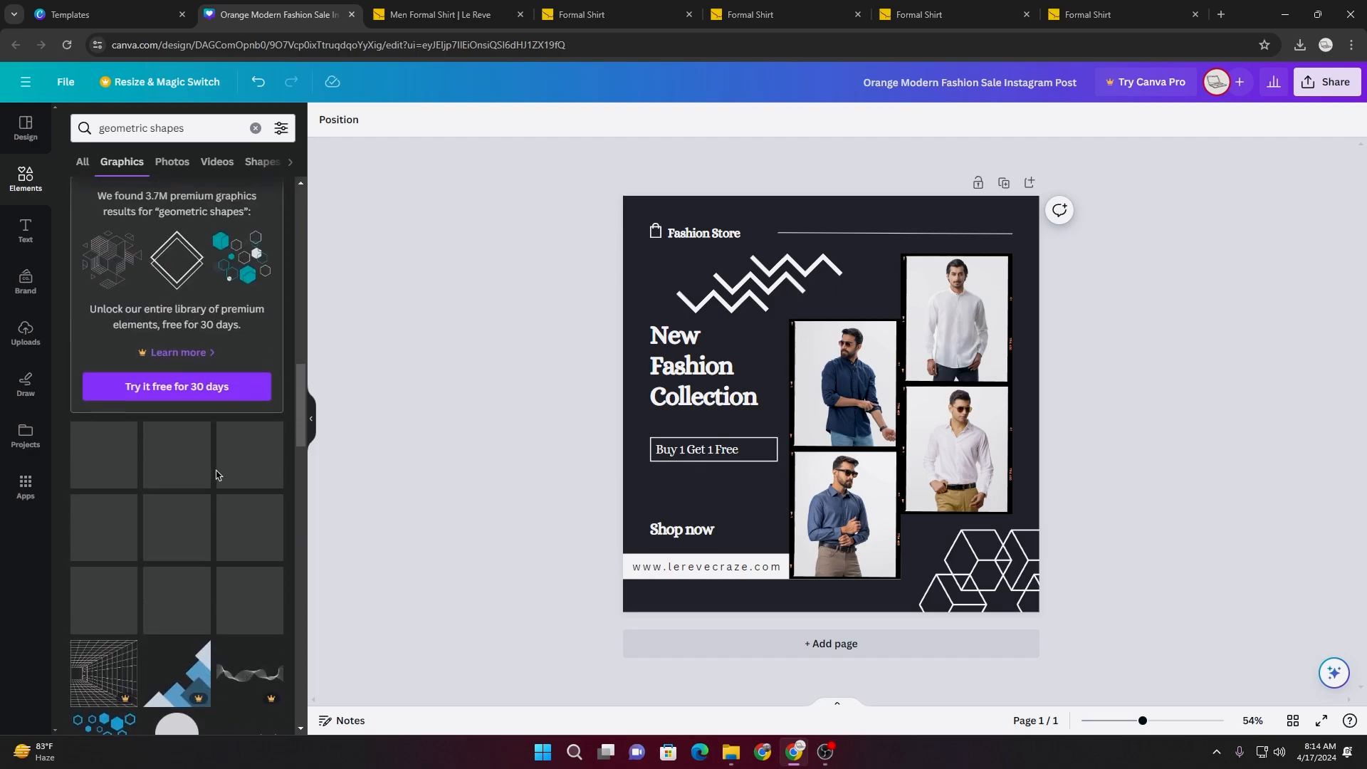
{"action": "scroll", "coordinate": [220, 480], "scroll_direction": "up", "scroll_amount": 5}
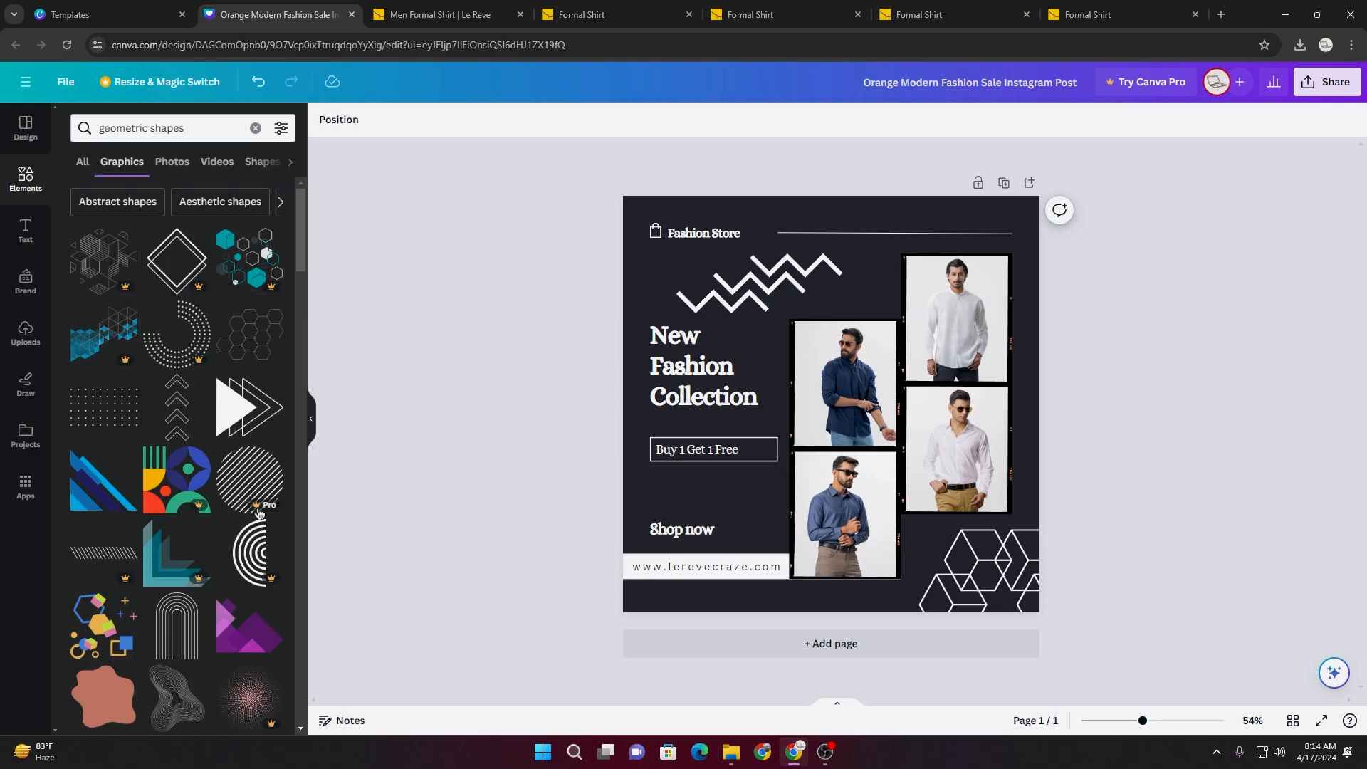
- Add the dotted grid graphic near the top of the photo collage and delete the white zigzag graphic
{"action": "left_click_drag", "start_coordinate": [90, 406], "coordinate": [841, 289]}
{"action": "left_click", "coordinate": [729, 287]}
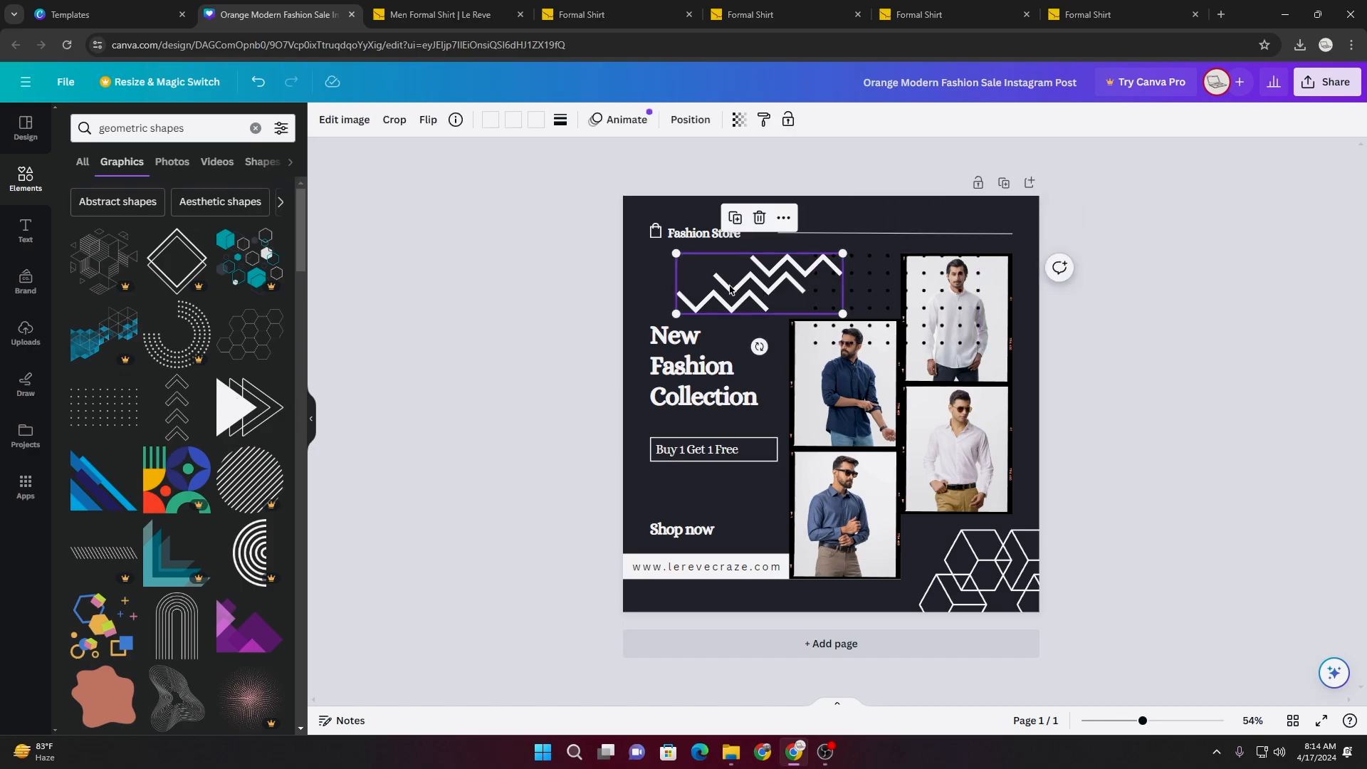
{"action": "key", "text": "Delete"}
- Shrink the dotted grid to fit the empty space between the header line and the heading, and recolor it white
{"action": "left_click", "coordinate": [855, 285]}
{"action": "left_click_drag", "start_coordinate": [982, 346], "coordinate": [751, 275]}
{"action": "left_click", "coordinate": [491, 120]}
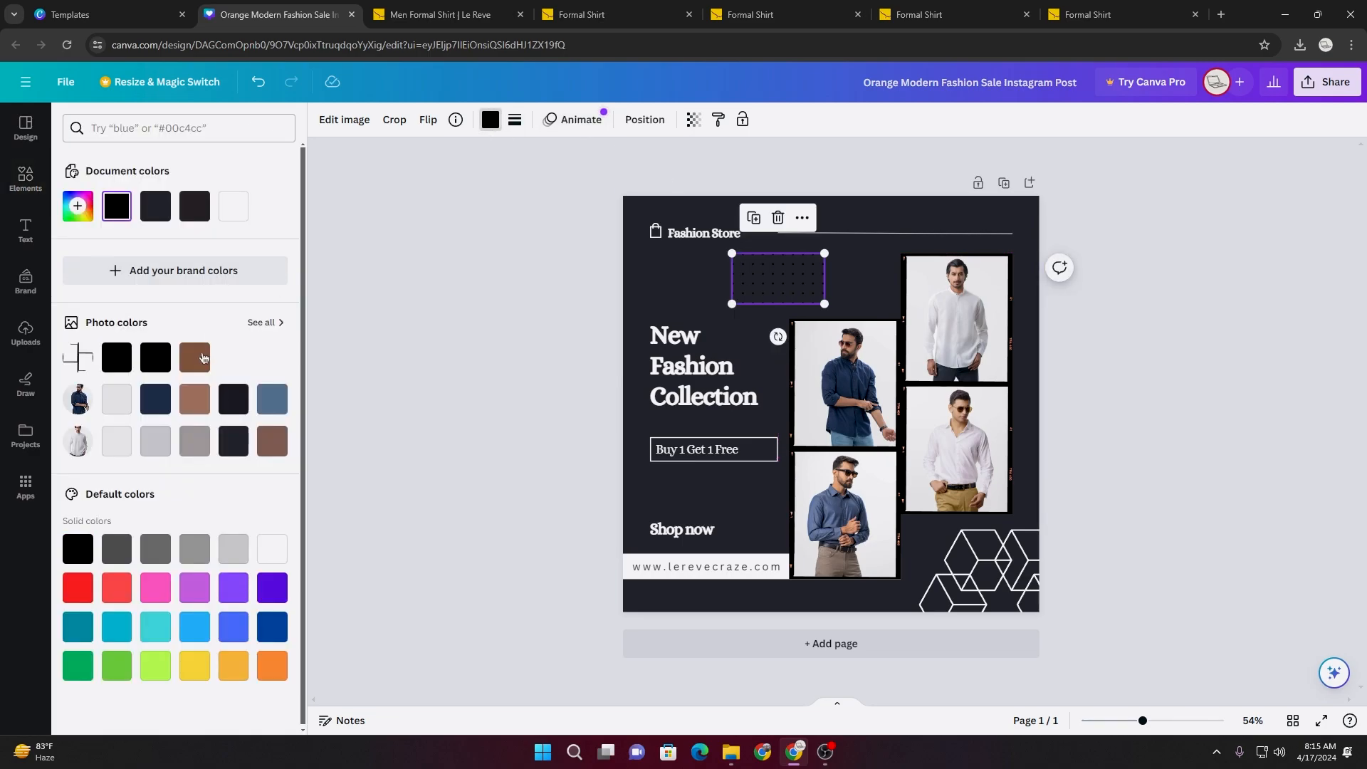
{"action": "left_click", "coordinate": [272, 549]}
{"action": "left_click", "coordinate": [419, 472]}
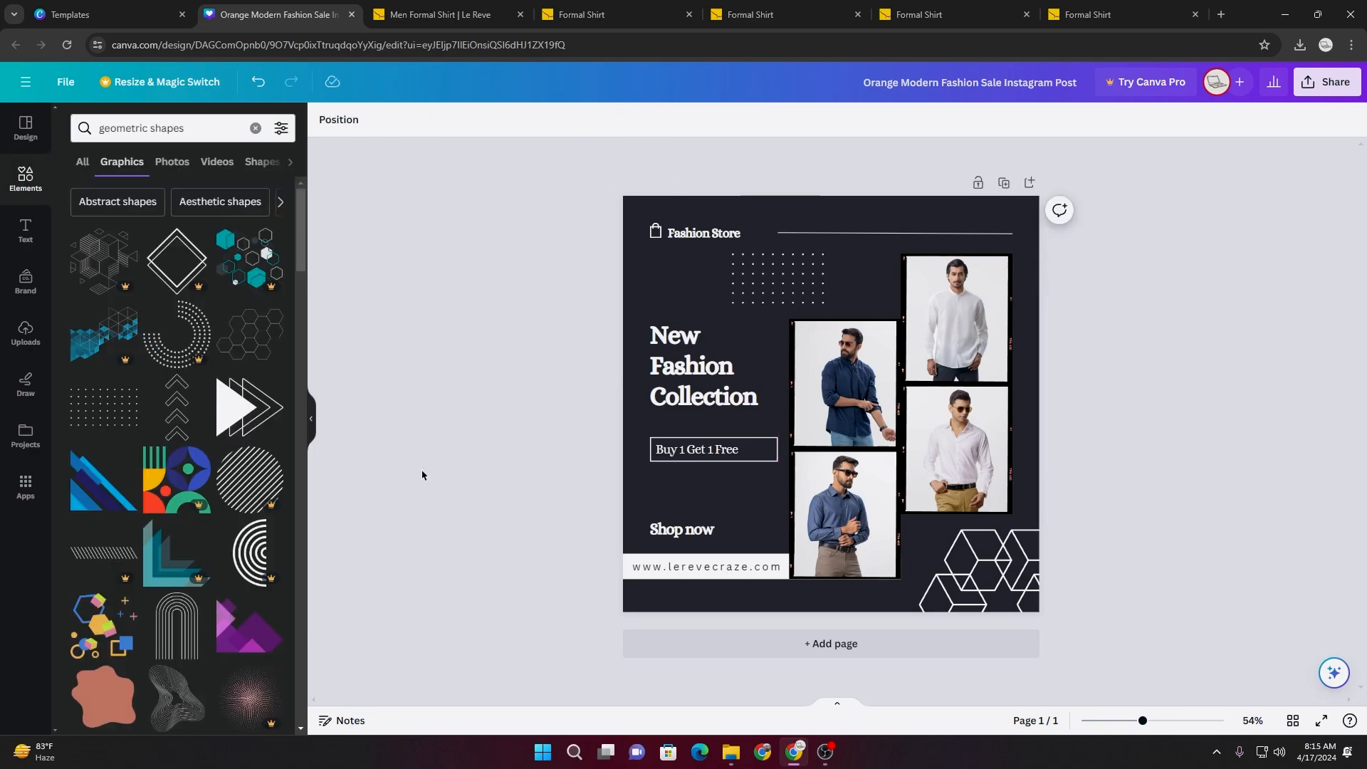
- Reposition the dotted grid to the left of the white-shirt photo, with its top level with the photo collage
{"action": "left_click", "coordinate": [780, 291]}
{"action": "left_click_drag", "start_coordinate": [780, 291], "coordinate": [763, 287]}
{"action": "left_click", "coordinate": [1162, 369]}
{"action": "scroll", "coordinate": [1228, 502], "scroll_direction": "down", "scroll_amount": 3}
{"action": "scroll", "coordinate": [1228, 502], "scroll_direction": "up", "scroll_amount": 4}
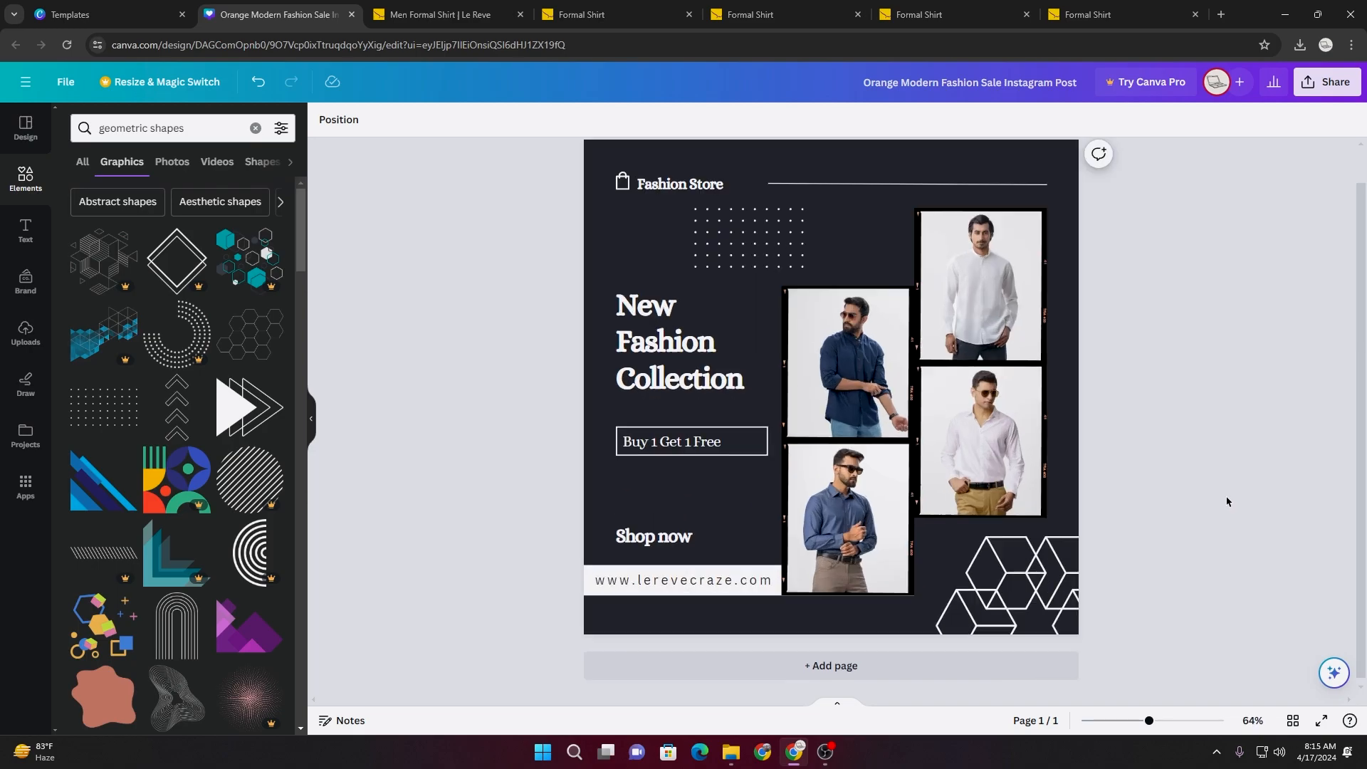
{"action": "left_click_drag", "start_coordinate": [747, 244], "coordinate": [780, 246]}
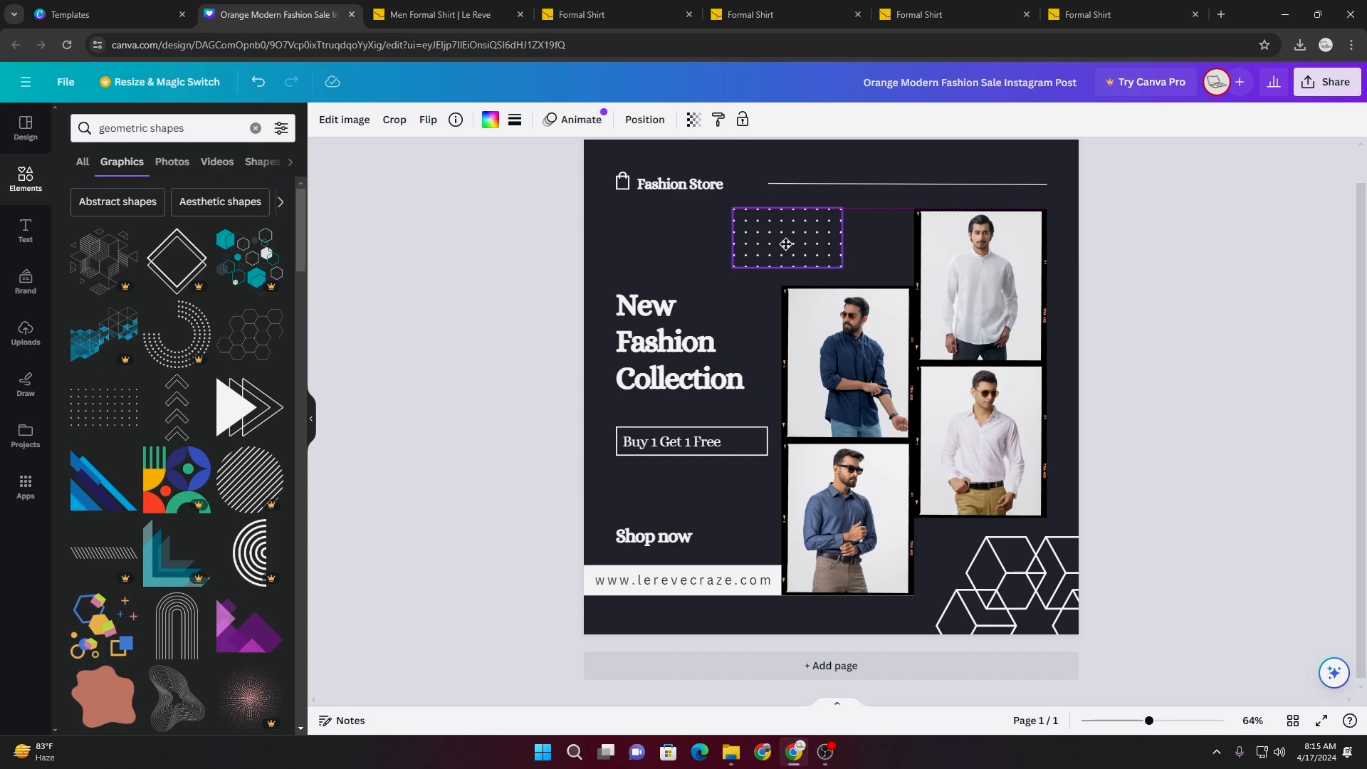
{"action": "left_click", "coordinate": [368, 406]}
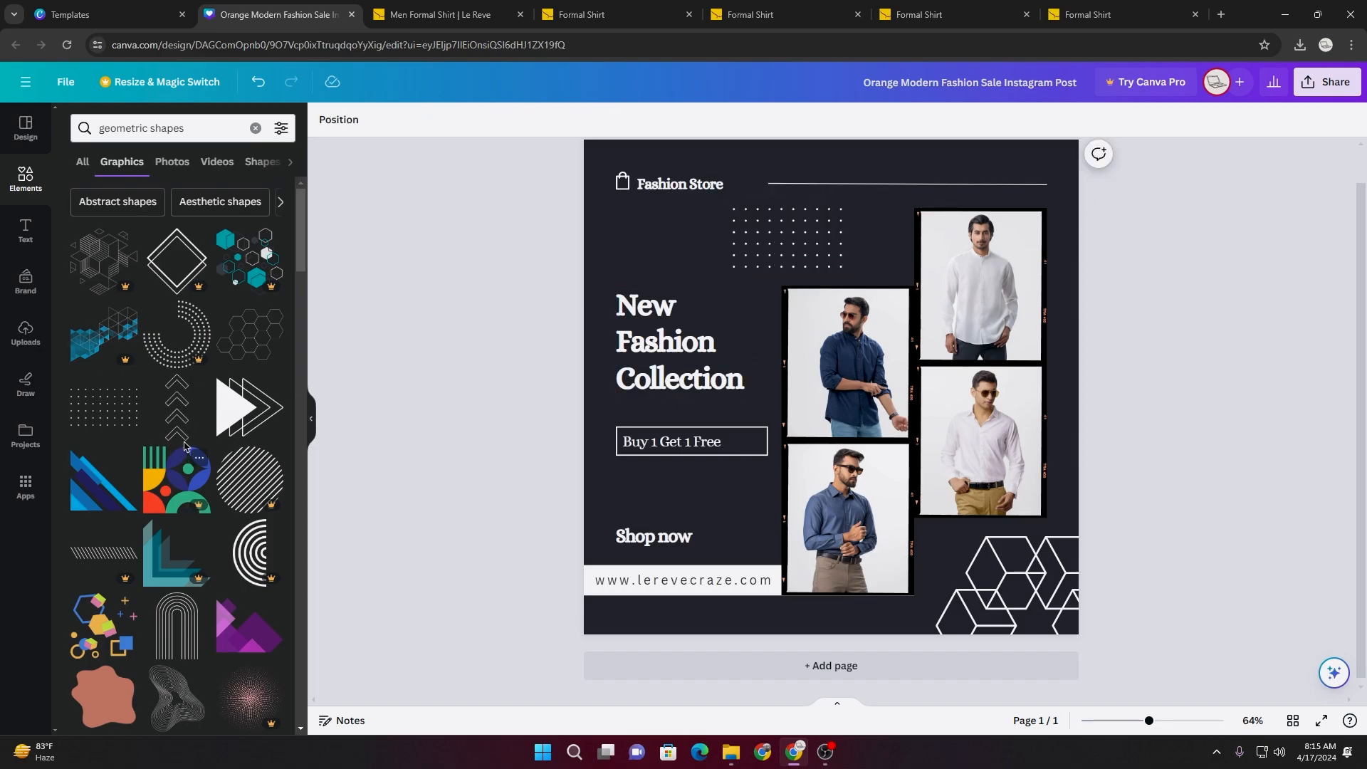
{"action": "left_click_drag", "start_coordinate": [182, 431], "coordinate": [673, 591]}
{"action": "left_click_drag", "start_coordinate": [681, 372], "coordinate": [437, 449]}
{"action": "left_click", "coordinate": [666, 365]}
{"action": "key", "text": "ctrl+z"}
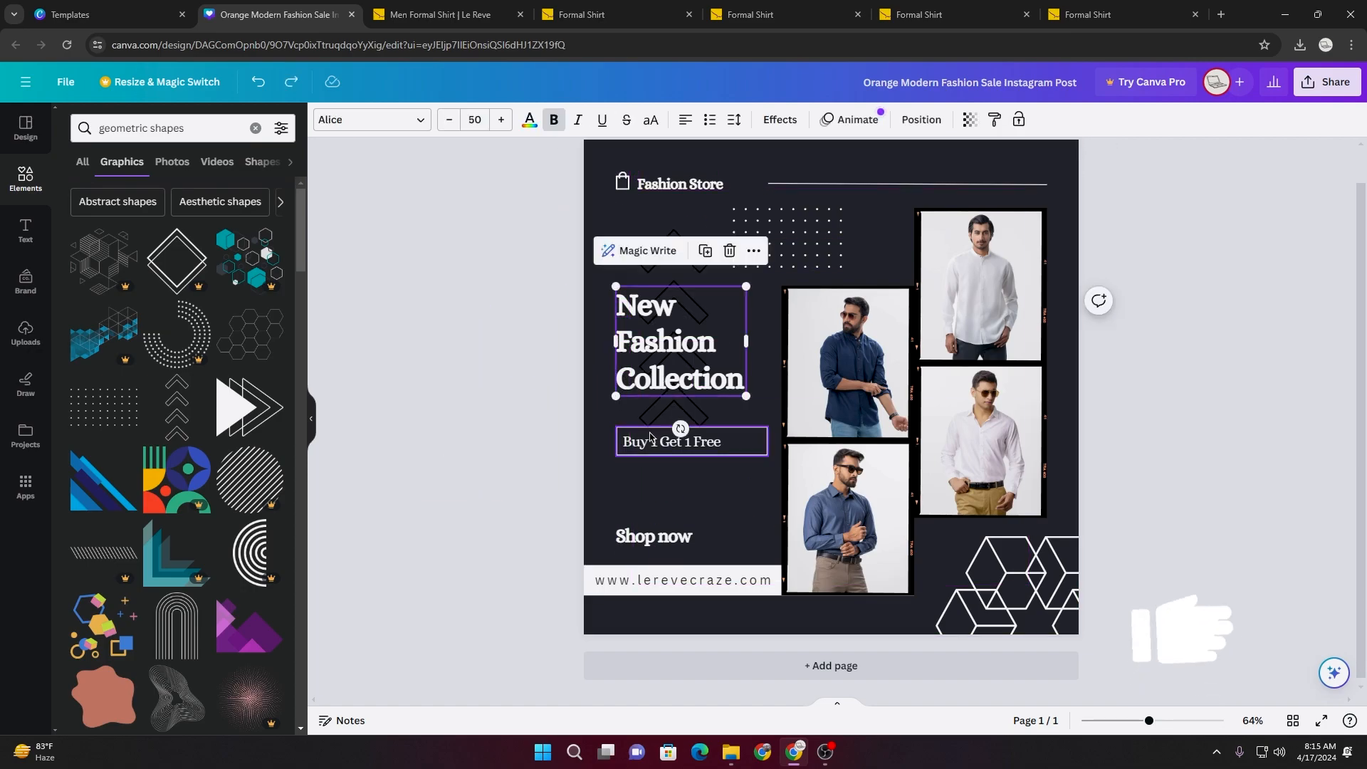
{"action": "left_click", "coordinate": [675, 410]}
{"action": "left_click", "coordinate": [674, 413]}
{"action": "key", "text": "Delete"}
- Move the heading, the Buy 1 Get 1 Free box and the Shop now text together slightly right, toward the photo collage
{"action": "left_click", "coordinate": [677, 388]}
{"action": "left_click", "coordinate": [677, 441], "text": "shift"}
{"action": "left_click", "coordinate": [654, 536], "text": "shift"}
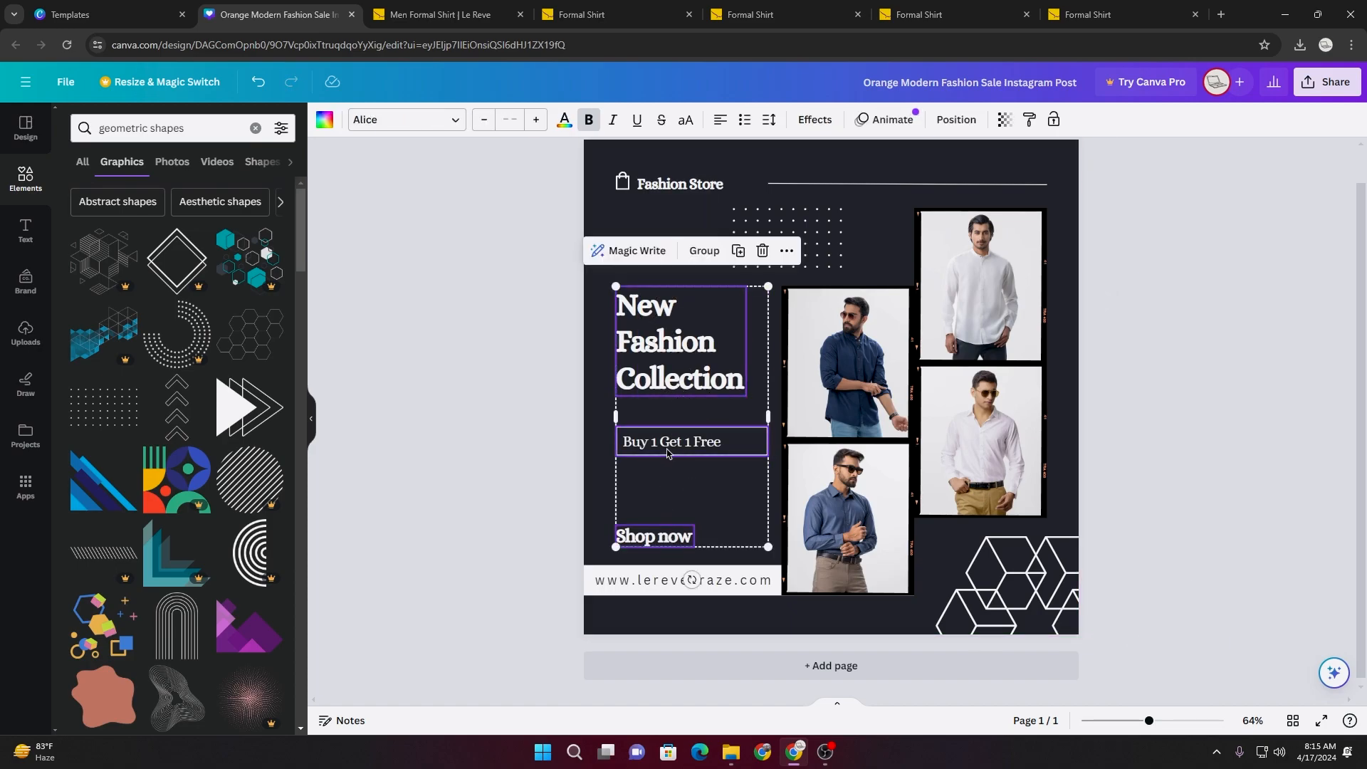
{"action": "left_click_drag", "start_coordinate": [668, 444], "coordinate": [687, 443]}
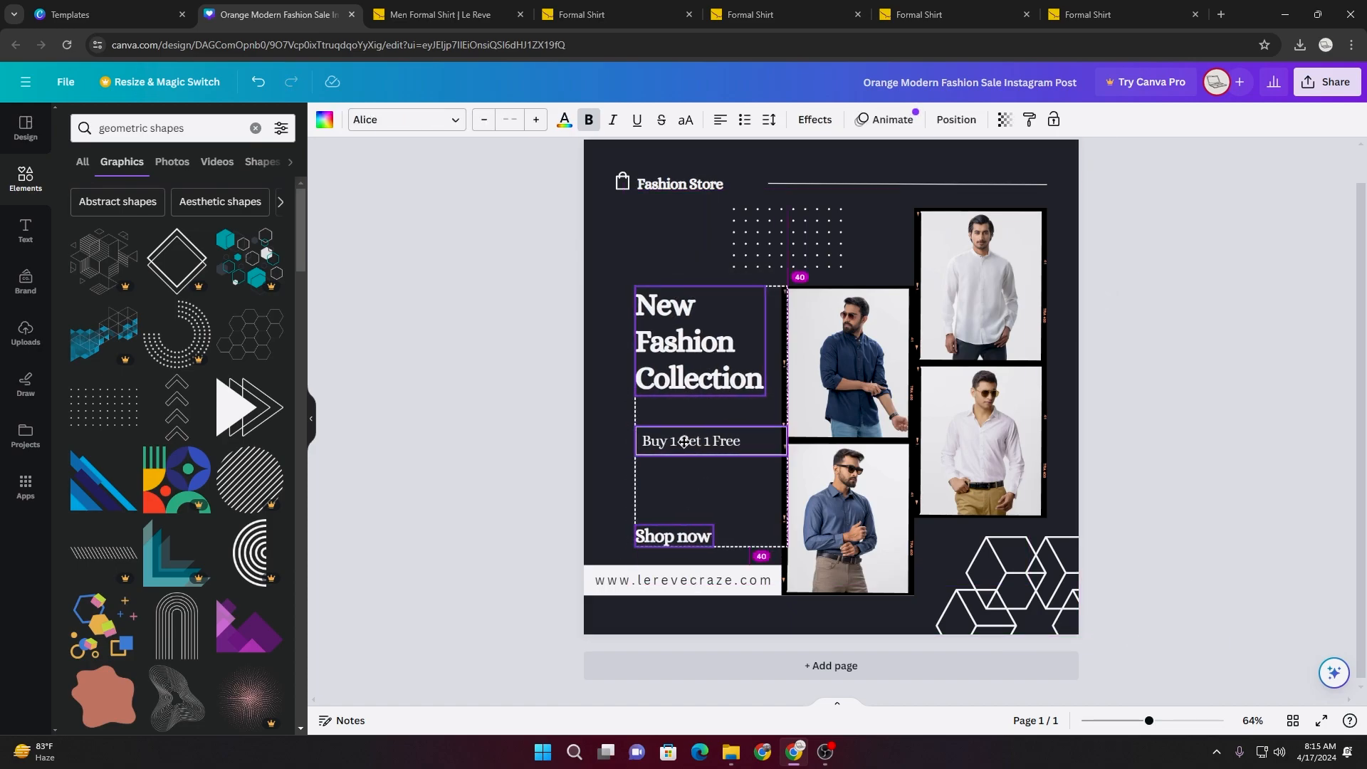
- Shift the bag icon and Fashion Store text right to line up with the heading, and adjust the header line and dotted grid to match
{"action": "left_click", "coordinate": [676, 191]}
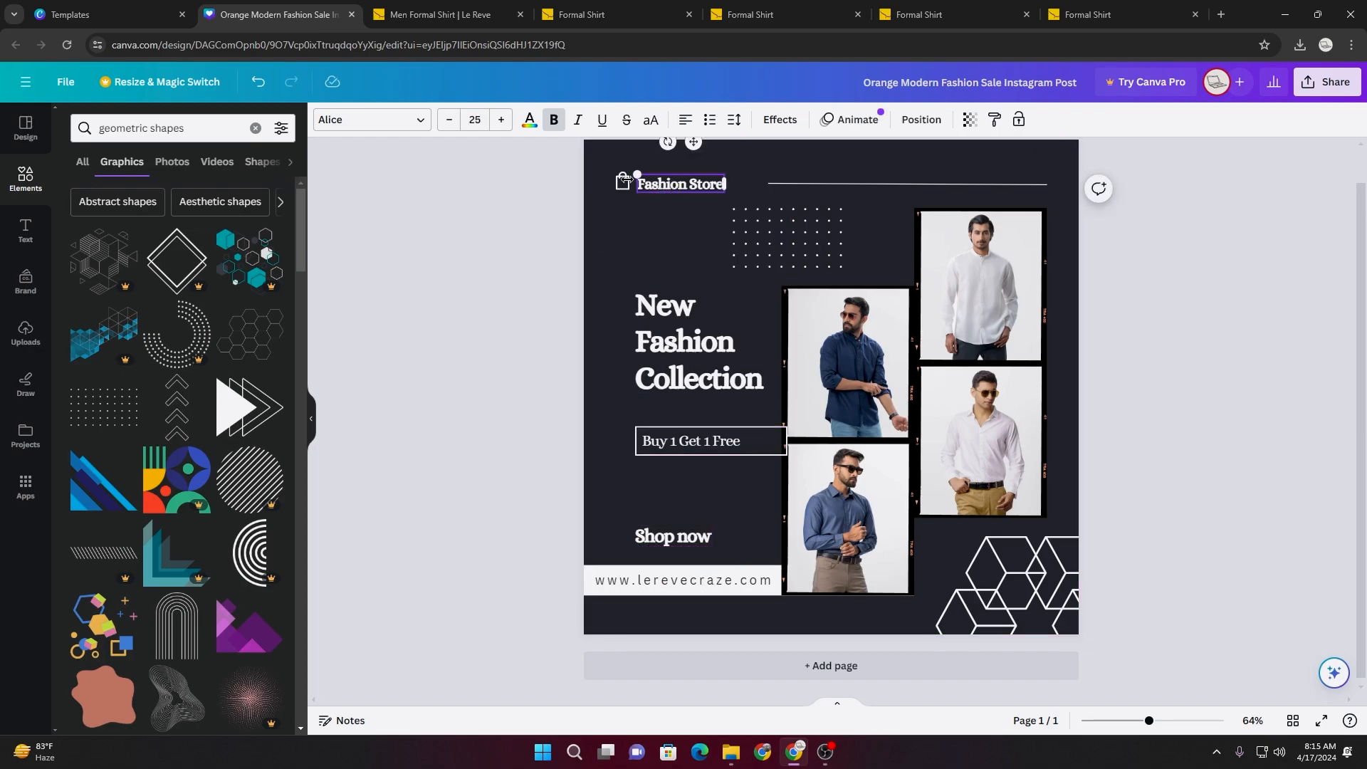
{"action": "left_click", "coordinate": [618, 195]}
{"action": "left_click", "coordinate": [625, 188]}
{"action": "left_click", "coordinate": [657, 190], "text": "shift"}
{"action": "left_click_drag", "start_coordinate": [625, 184], "coordinate": [641, 184]}
{"action": "left_click_drag", "start_coordinate": [780, 221], "coordinate": [782, 184]}
{"action": "left_click", "coordinate": [774, 185]}
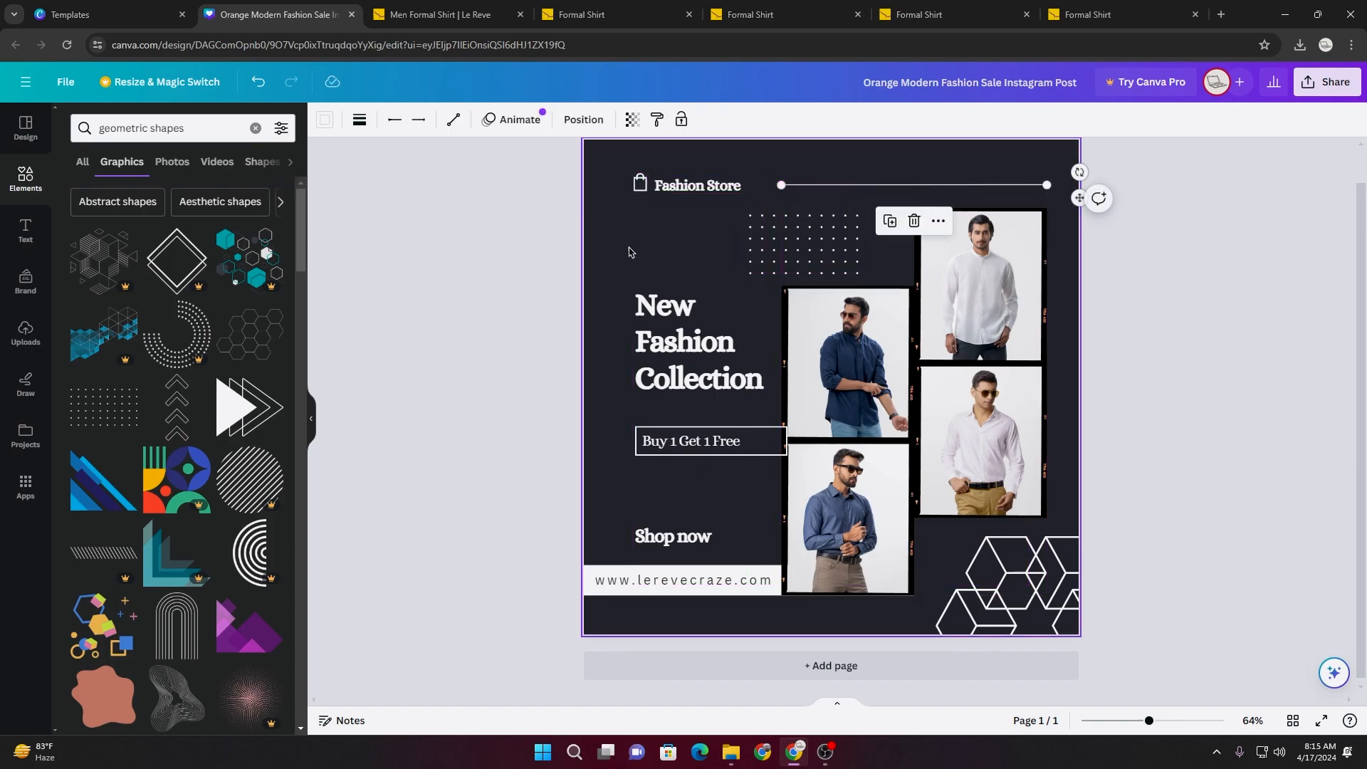
- Add the stacked chevron arrows graphic at the design's left edge, partly off the page beside the text, and recolor it white
{"action": "left_click", "coordinate": [602, 471]}
{"action": "left_click_drag", "start_coordinate": [158, 412], "coordinate": [597, 423]}
{"action": "left_click", "coordinate": [490, 119]}
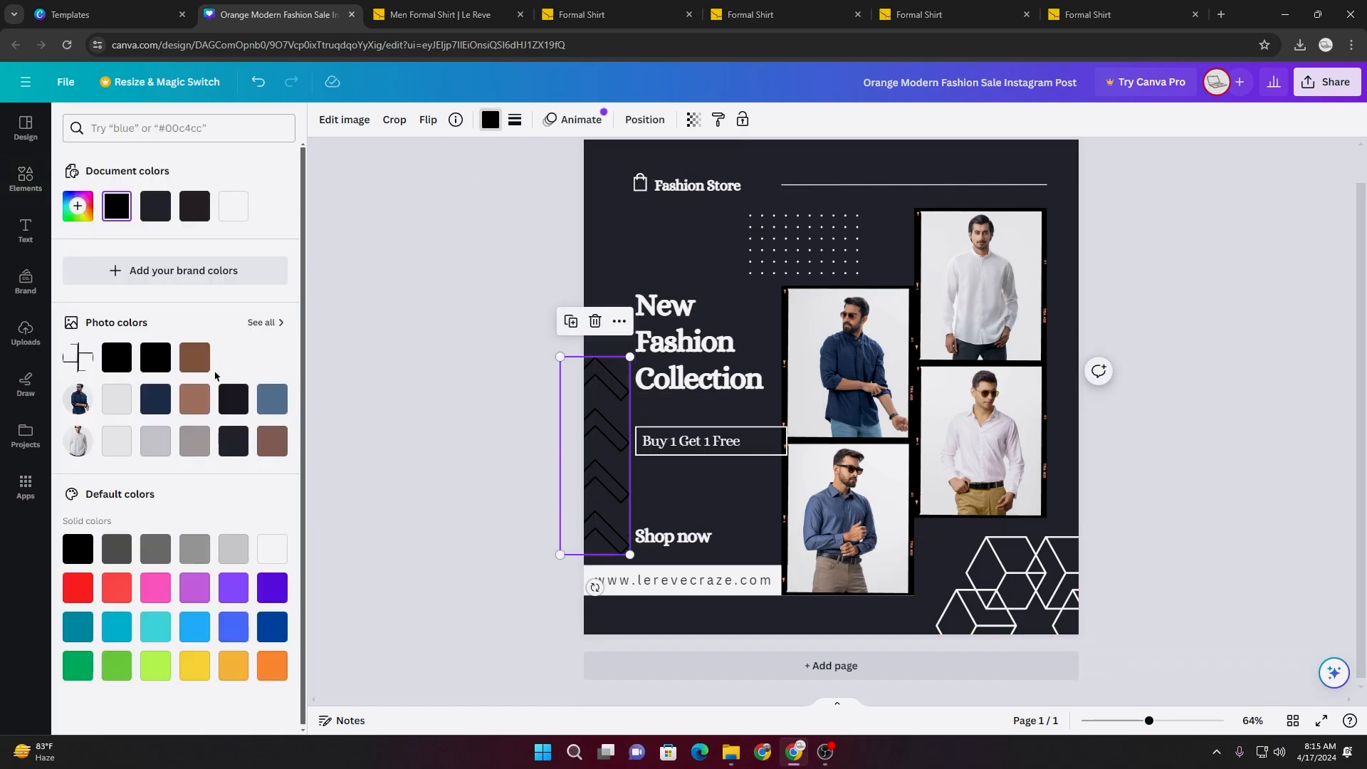
{"action": "left_click", "coordinate": [288, 555]}
{"action": "left_click", "coordinate": [1257, 373]}
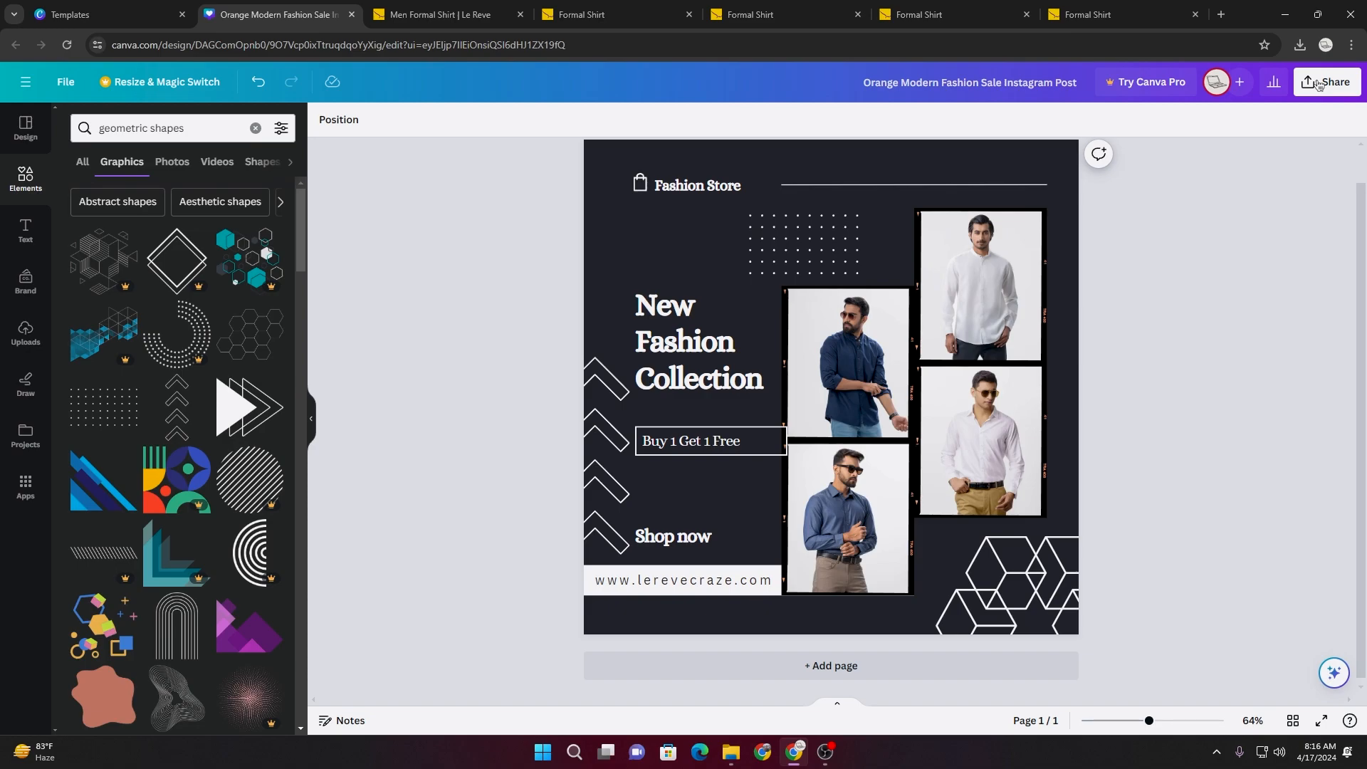
- Clear the graphics search and rename the design as Fashion Post design
{"action": "left_click", "coordinate": [996, 83]}
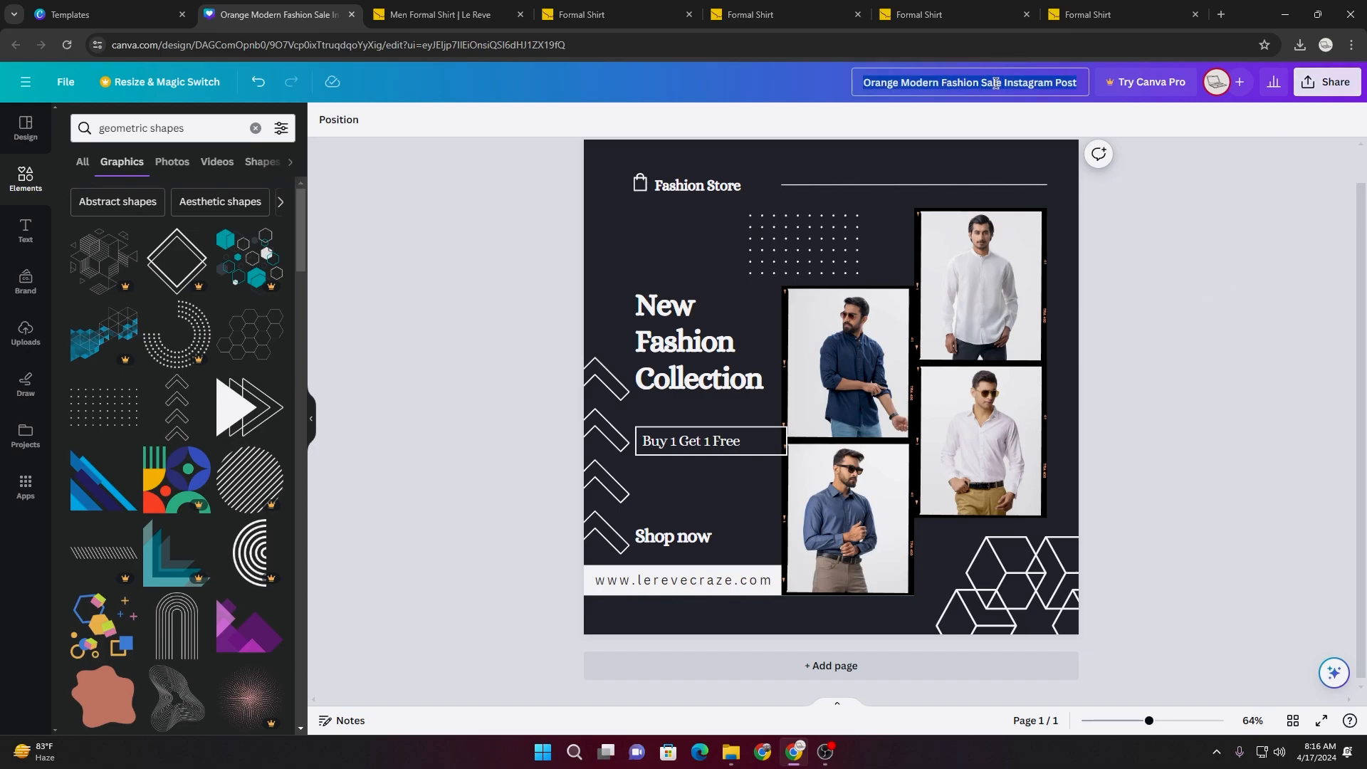
{"action": "type", "text": "M"}
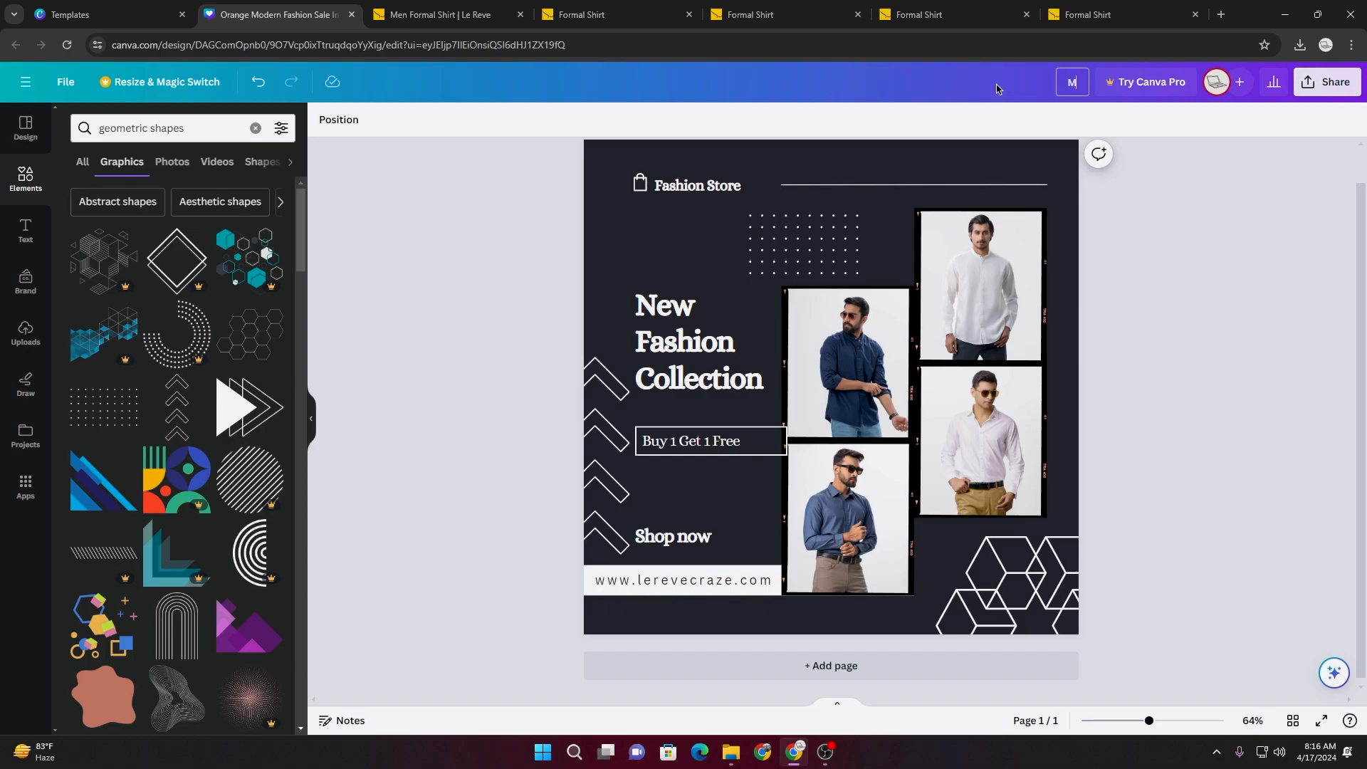
{"action": "type", "text": "en"}
{"action": "left_click", "coordinate": [255, 127]}
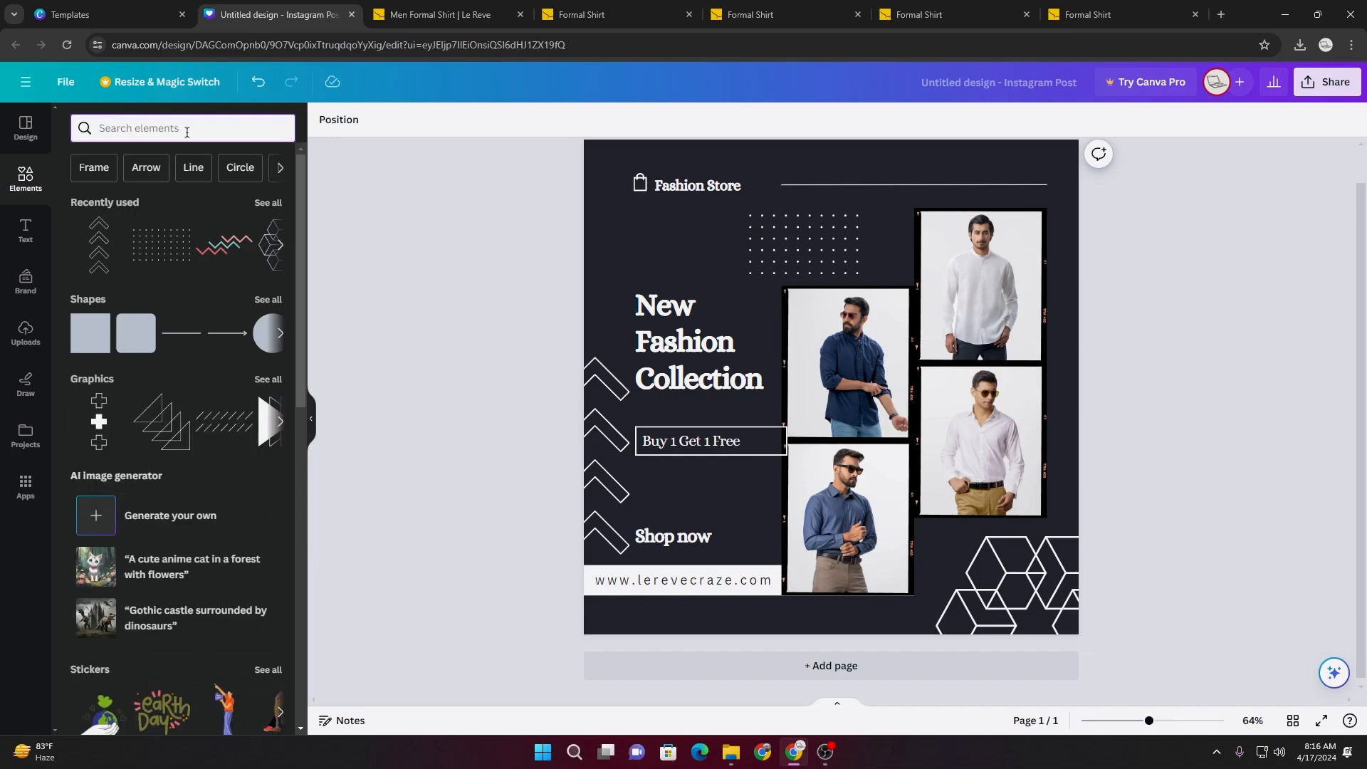
{"action": "left_click", "coordinate": [1052, 88]}
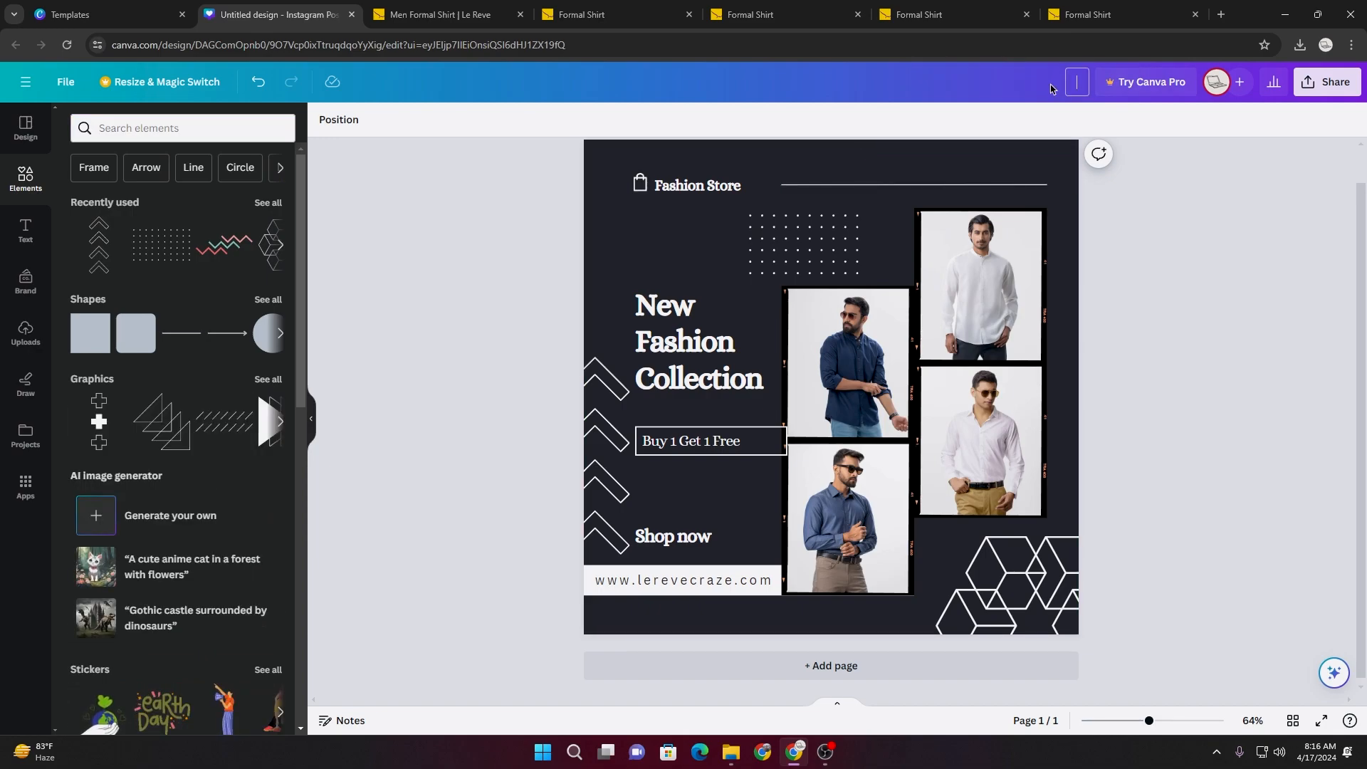
{"action": "type", "text": "Fashion Post design"}
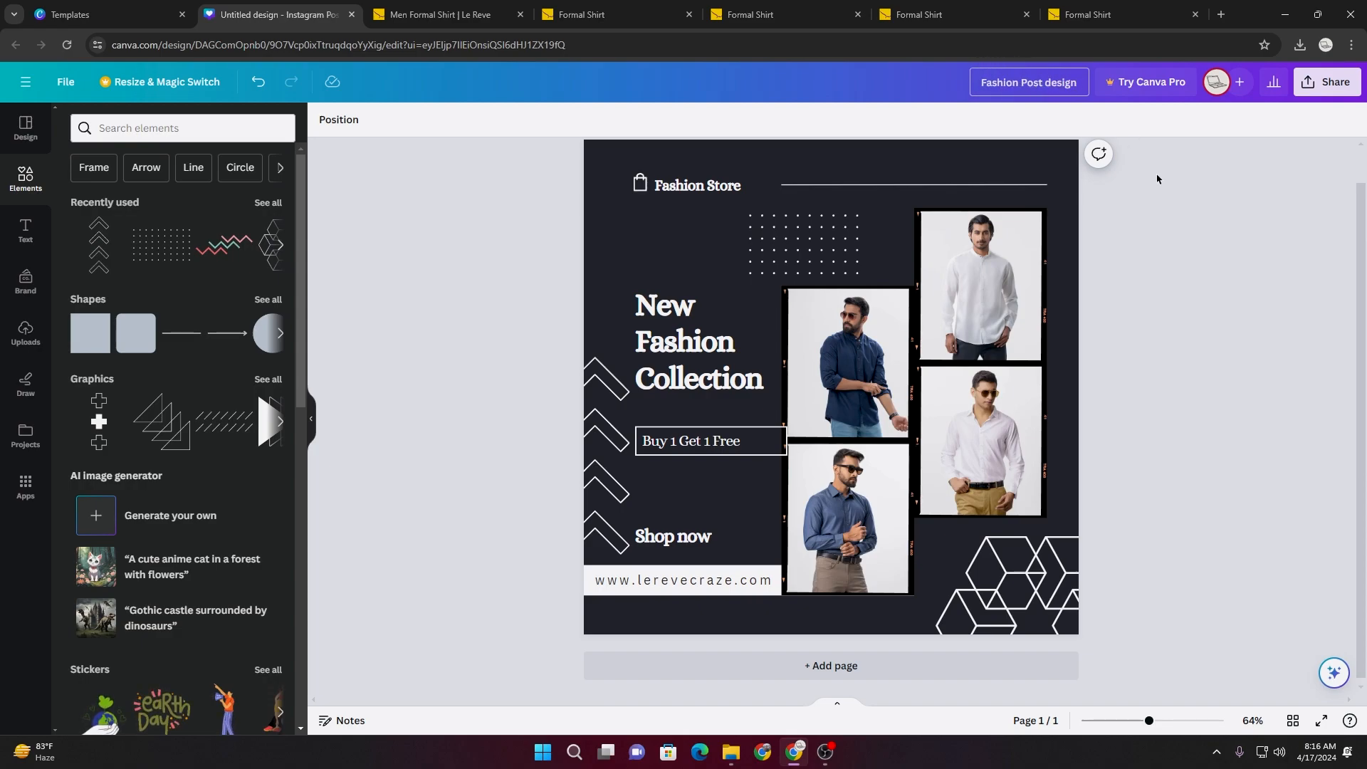
{"action": "key", "text": "Return"}
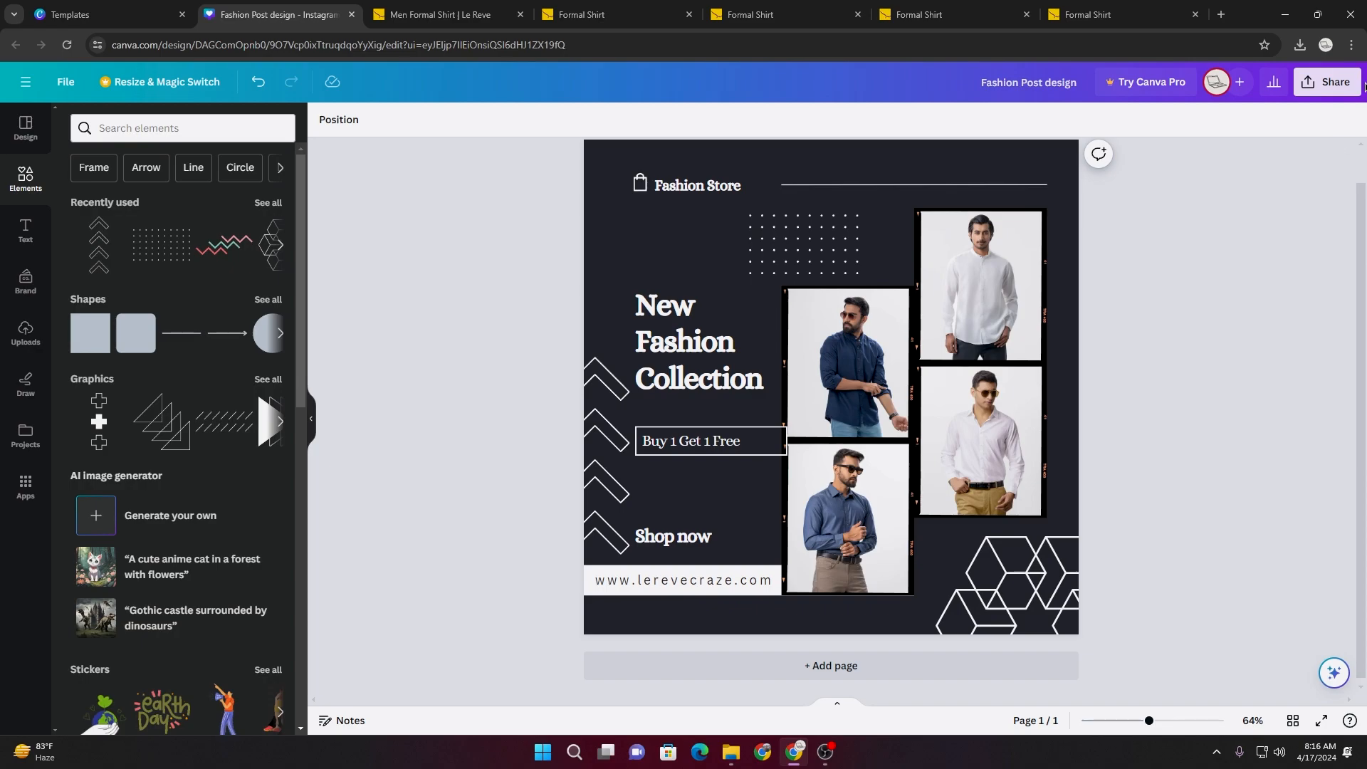
- Download the design as a PNG at 1,080 × 1,080 px
{"action": "left_click", "coordinate": [1326, 82]}
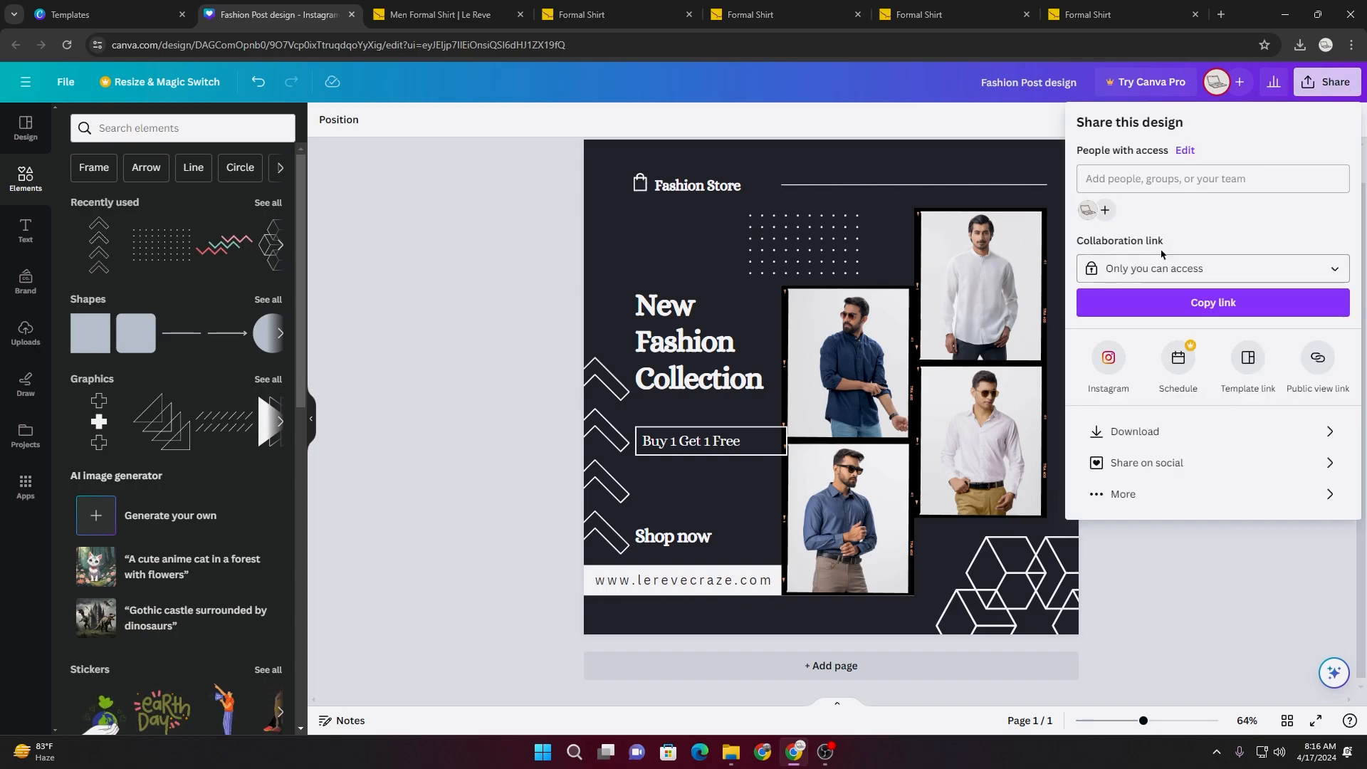
{"action": "left_click", "coordinate": [1025, 82]}
{"action": "left_click", "coordinate": [1025, 82]}
{"action": "left_click", "coordinate": [1152, 232]}
{"action": "left_click", "coordinate": [1326, 82]}
{"action": "left_click", "coordinate": [1326, 82]}
{"action": "left_click", "coordinate": [1326, 82]}
{"action": "left_click", "coordinate": [1281, 435]}
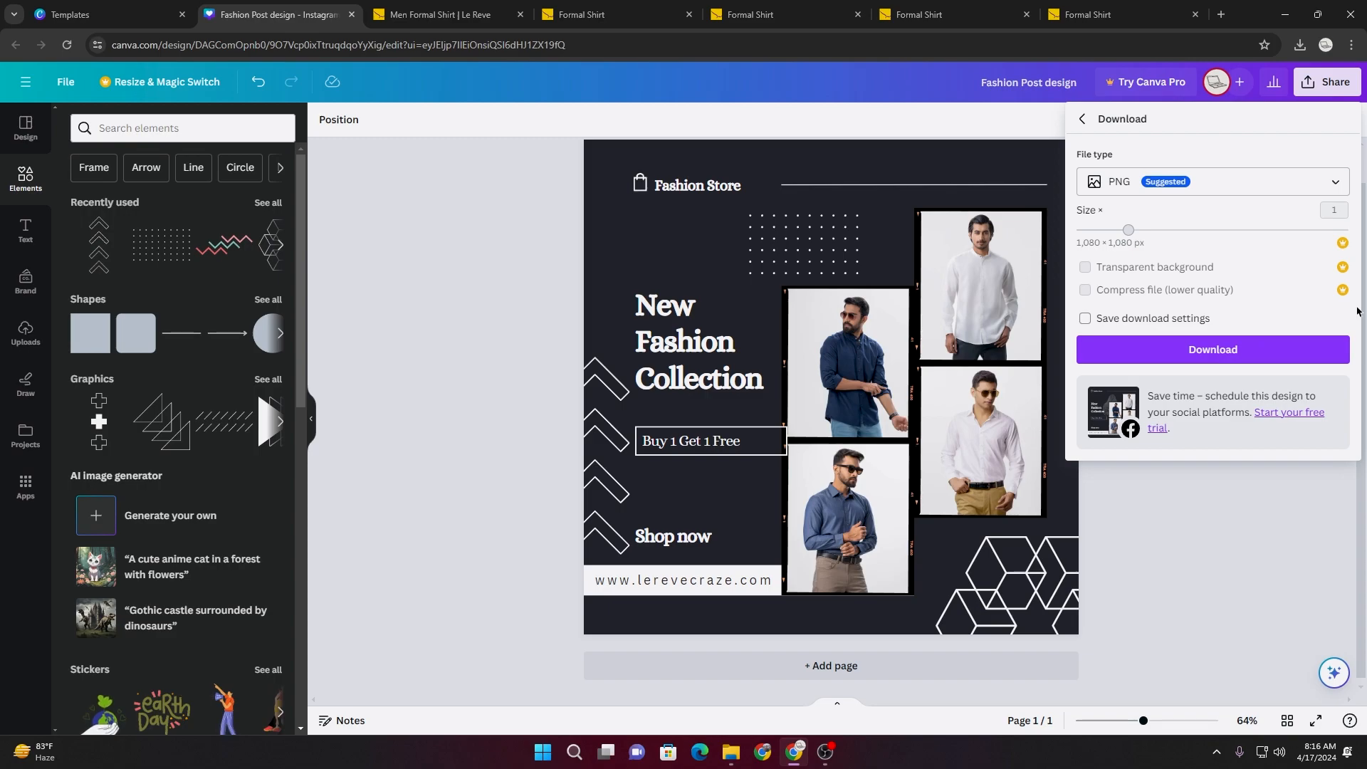
{"action": "left_click", "coordinate": [1201, 354]}
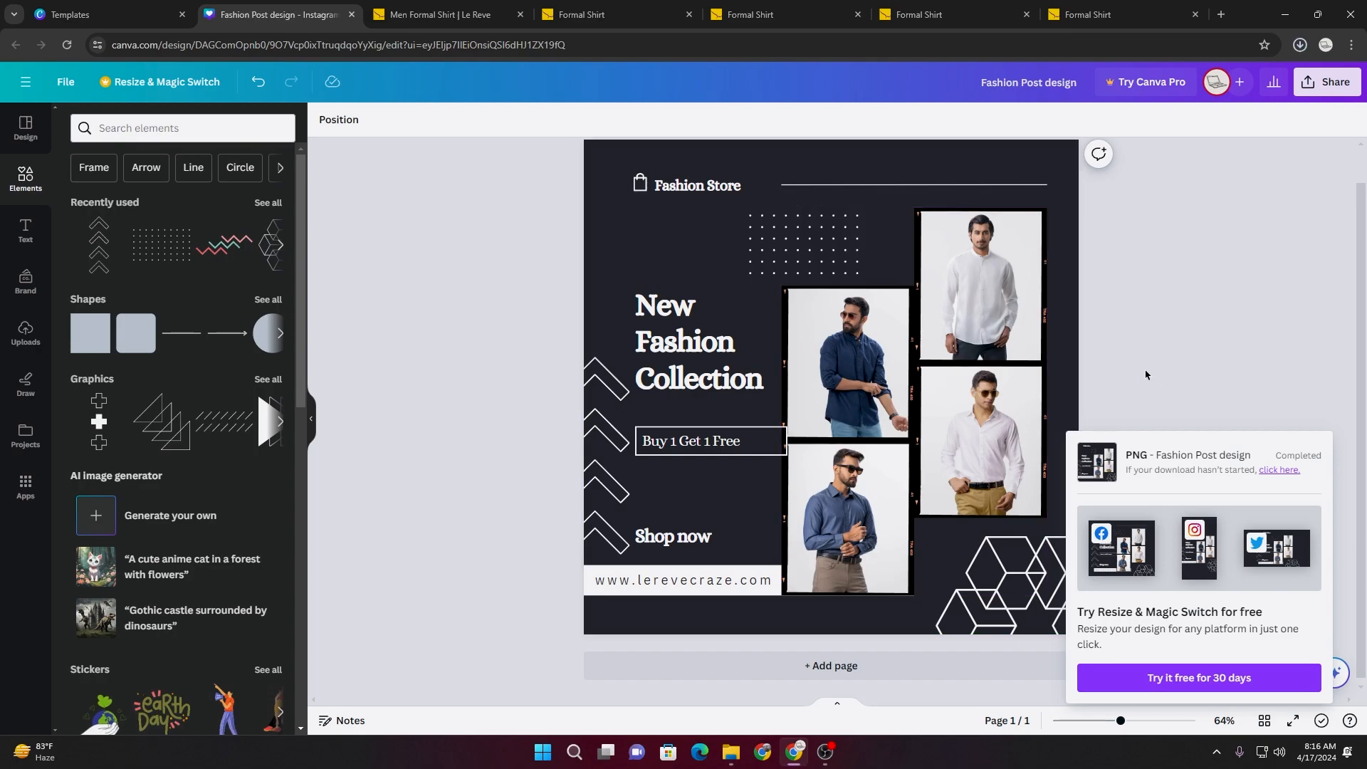
- Open Fashion Post design.png from the Downloads folder, inspect the exported image, and return to the design
{"action": "left_click", "coordinate": [732, 752]}
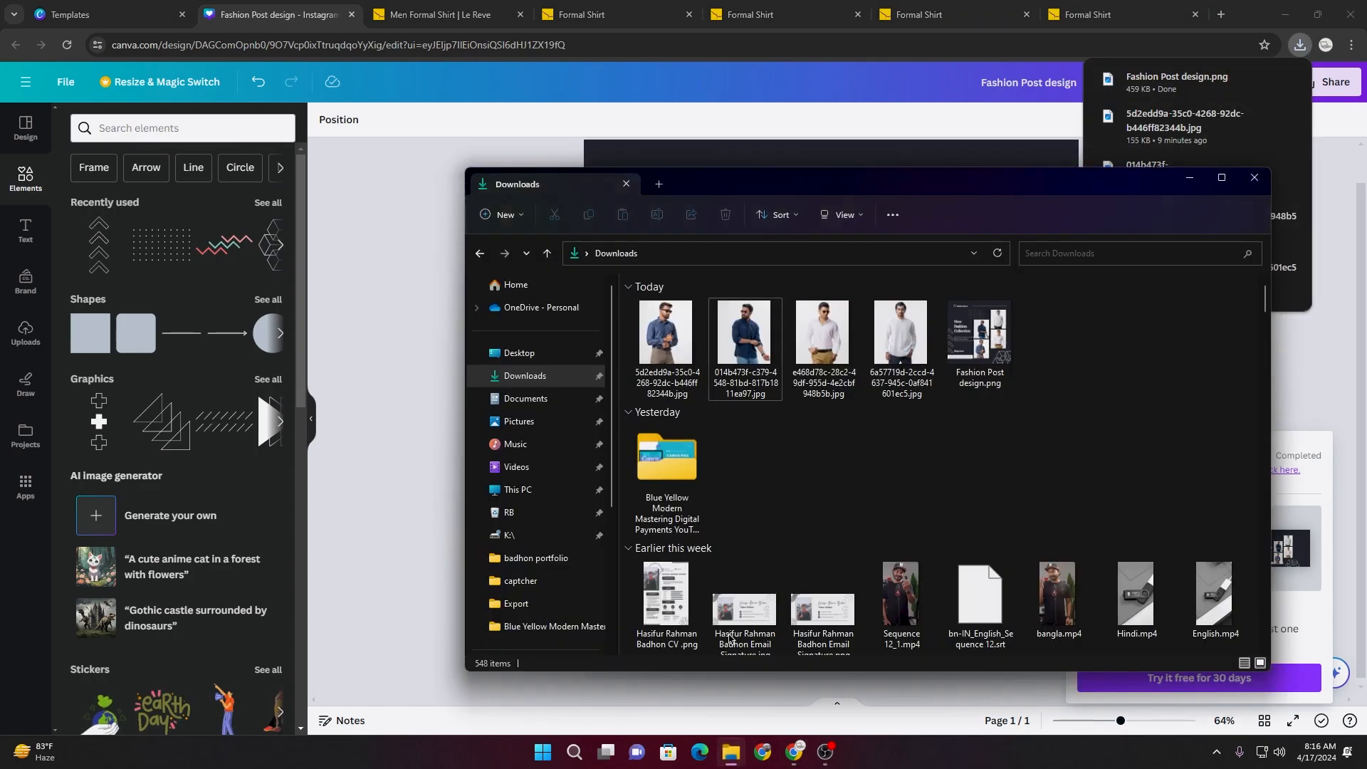
{"action": "double_click", "coordinate": [1011, 349]}
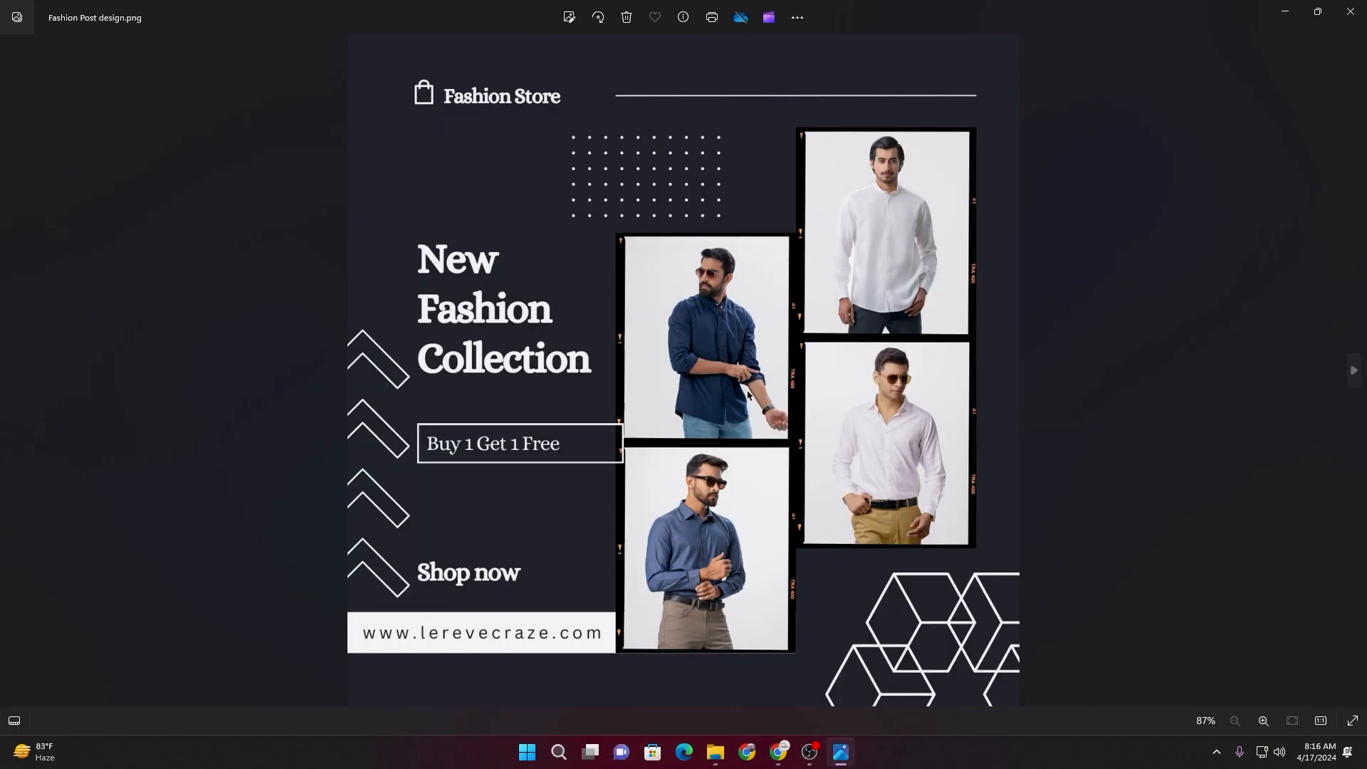
{"action": "scroll", "coordinate": [702, 385], "scroll_direction": "up", "scroll_amount": 4}
{"action": "scroll", "coordinate": [701, 386], "scroll_direction": "down", "scroll_amount": 4}
{"action": "left_click", "coordinate": [1351, 12]}
{"action": "left_click", "coordinate": [1239, 174]}
- Replace the Fashion Store text beside the bag icon with "Lea reve"
{"action": "left_click", "coordinate": [669, 186]}
{"action": "left_click", "coordinate": [669, 188]}
{"action": "key", "text": "BackSpace"}
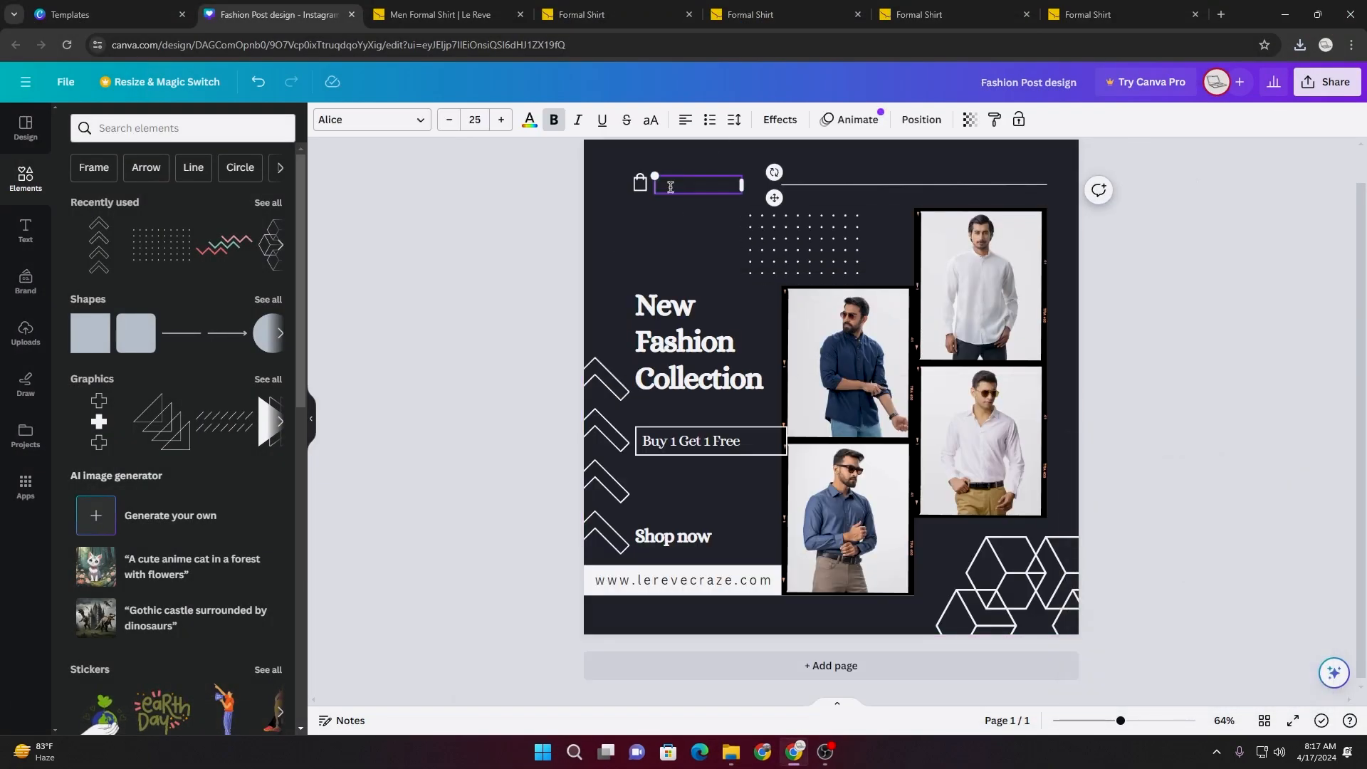
{"action": "type", "text": "Lereve"}
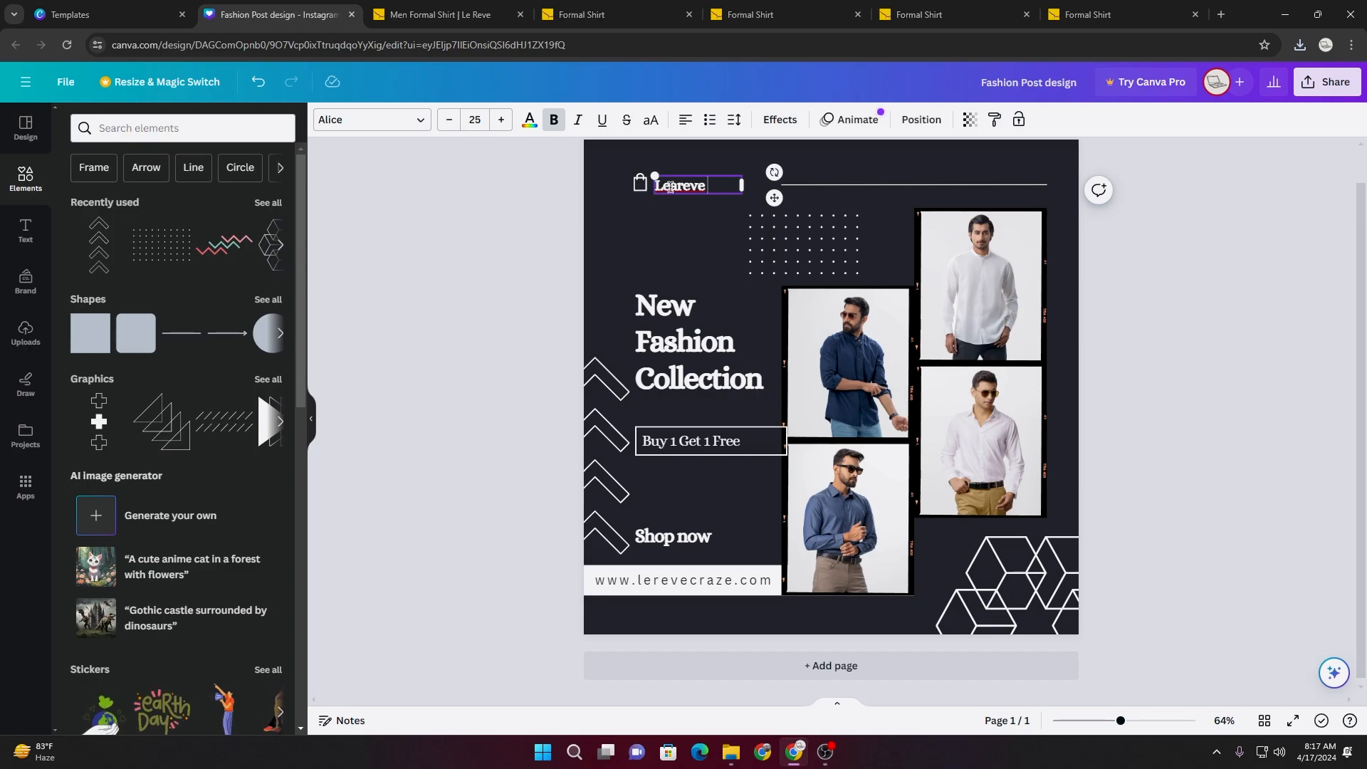
{"action": "left_click", "coordinate": [639, 232]}
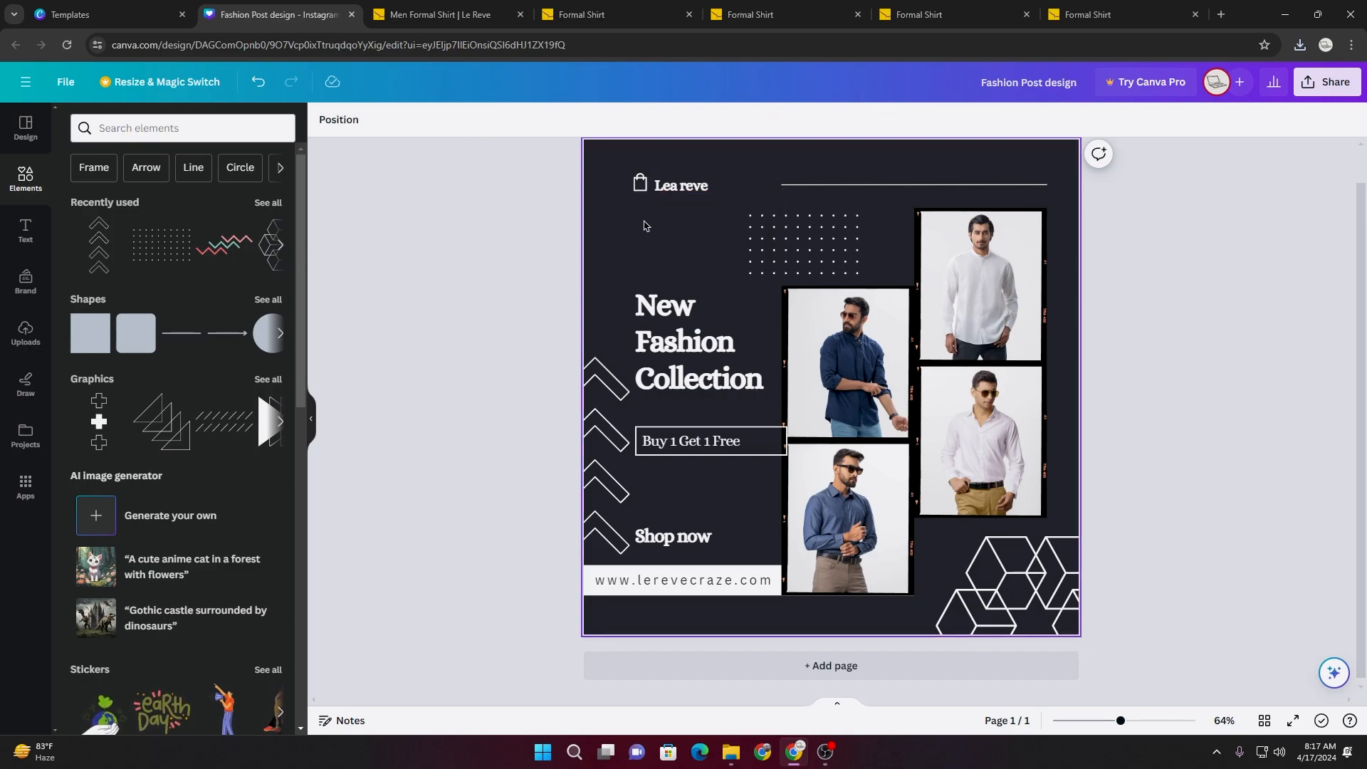
- Move the Lea reve text closer to the bag icon and align the two elements to their middle
{"action": "left_click", "coordinate": [642, 186]}
{"action": "left_click", "coordinate": [682, 190]}
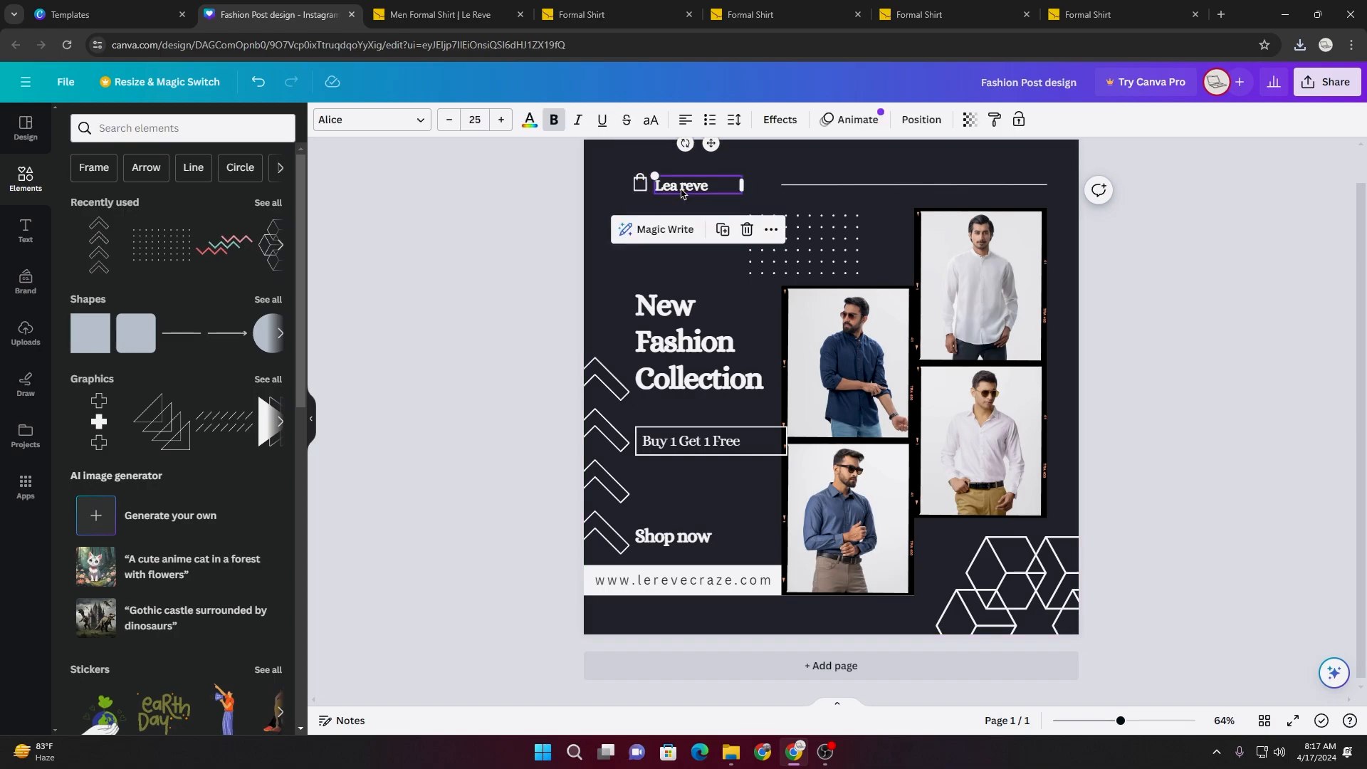
{"action": "left_click_drag", "start_coordinate": [679, 189], "coordinate": [646, 188]}
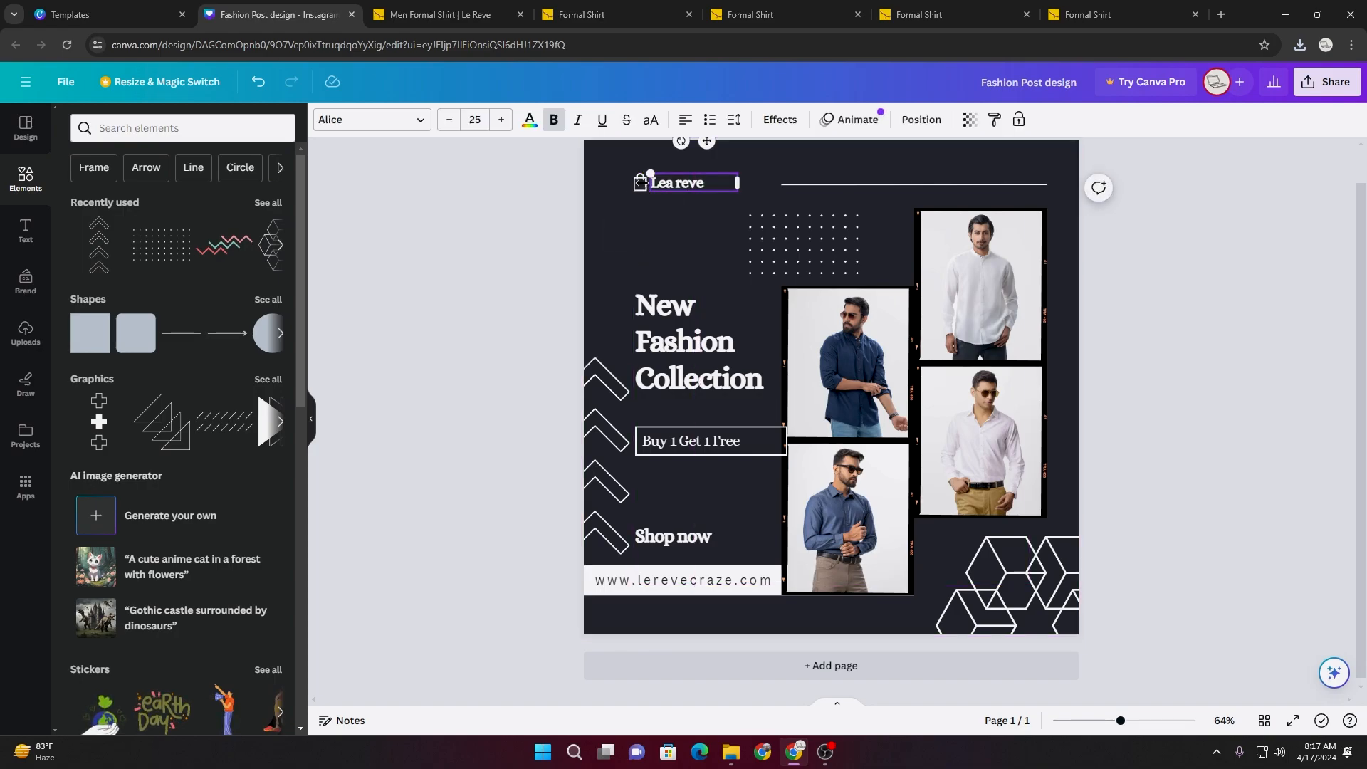
{"action": "left_click", "coordinate": [638, 184]}
{"action": "left_click", "coordinate": [663, 187], "text": "shift"}
{"action": "left_click", "coordinate": [924, 121]}
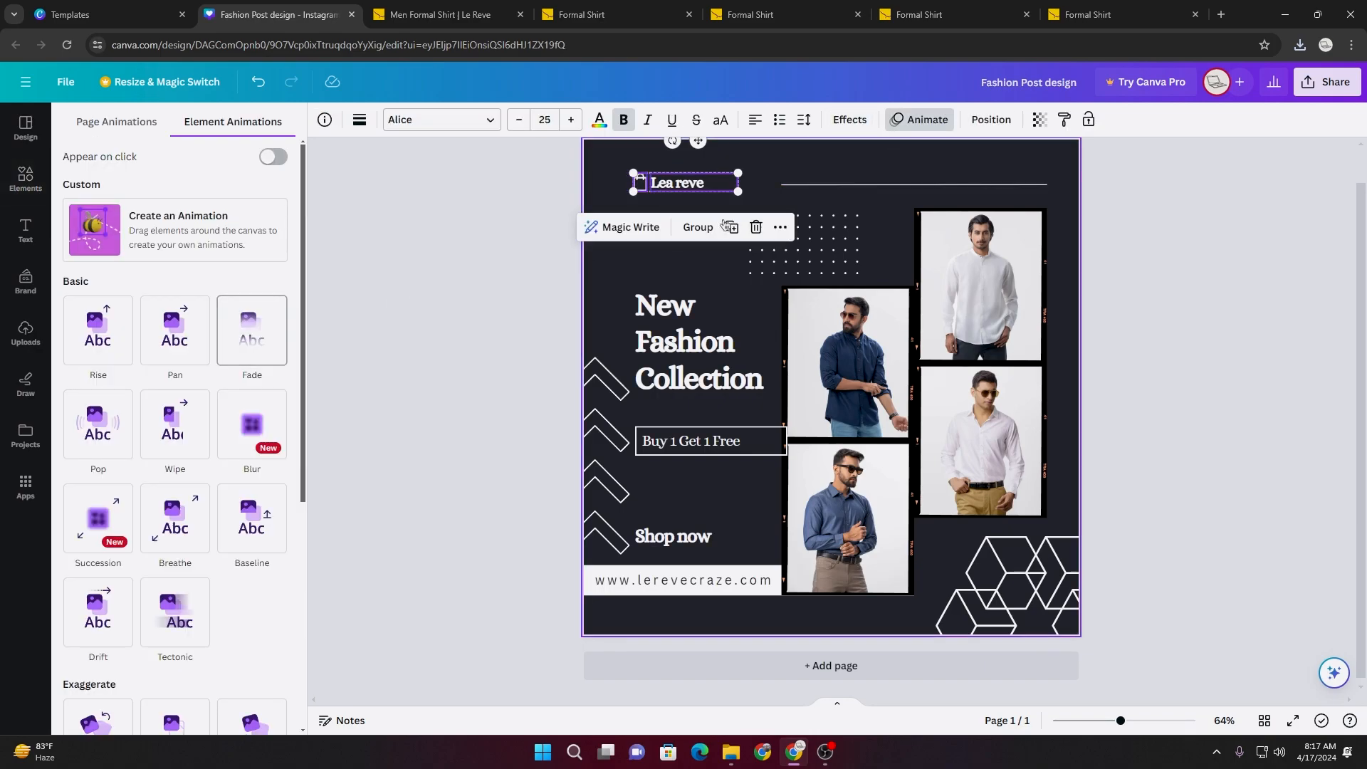
{"action": "left_click", "coordinate": [989, 120]}
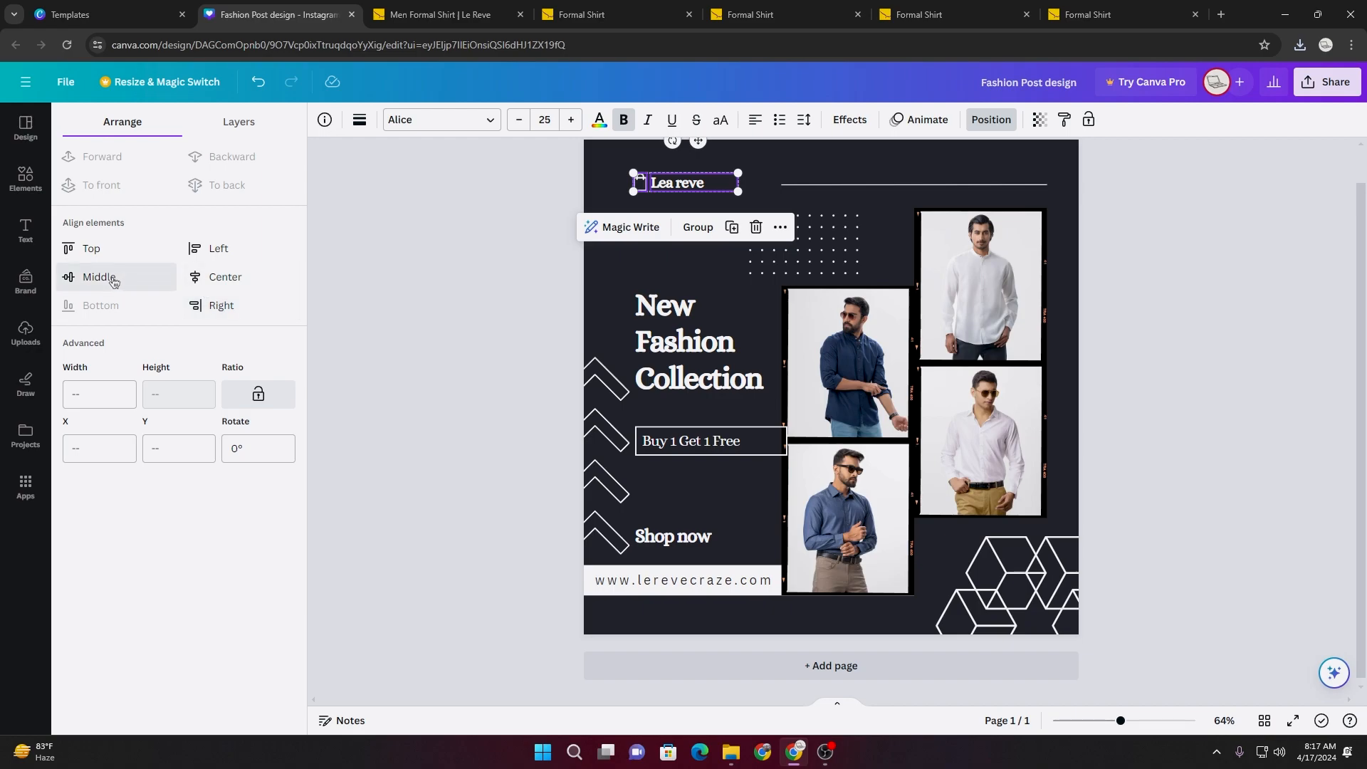
{"action": "left_click", "coordinate": [449, 327]}
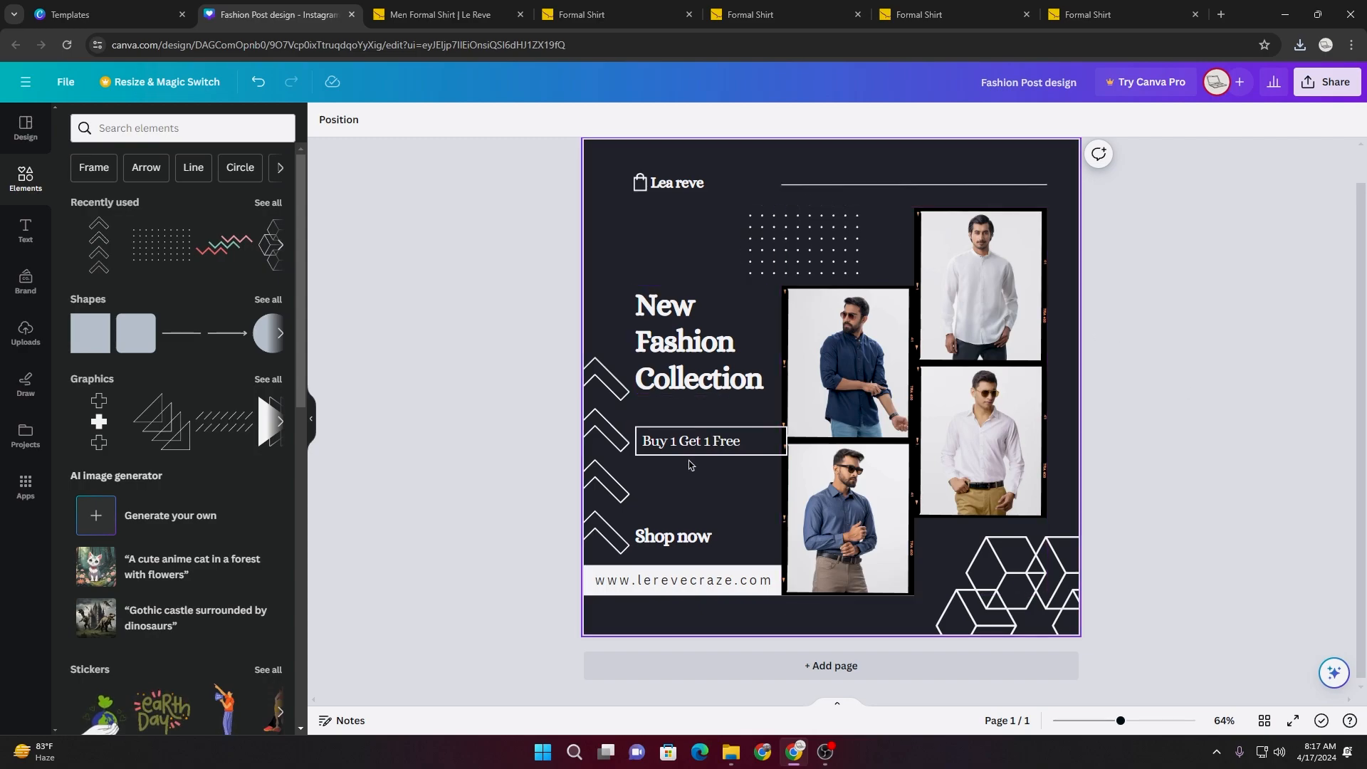
- Replace the main heading with "Men's Fashion Collection", one word per line
{"action": "left_click", "coordinate": [687, 371]}
{"action": "left_click", "coordinate": [685, 366]}
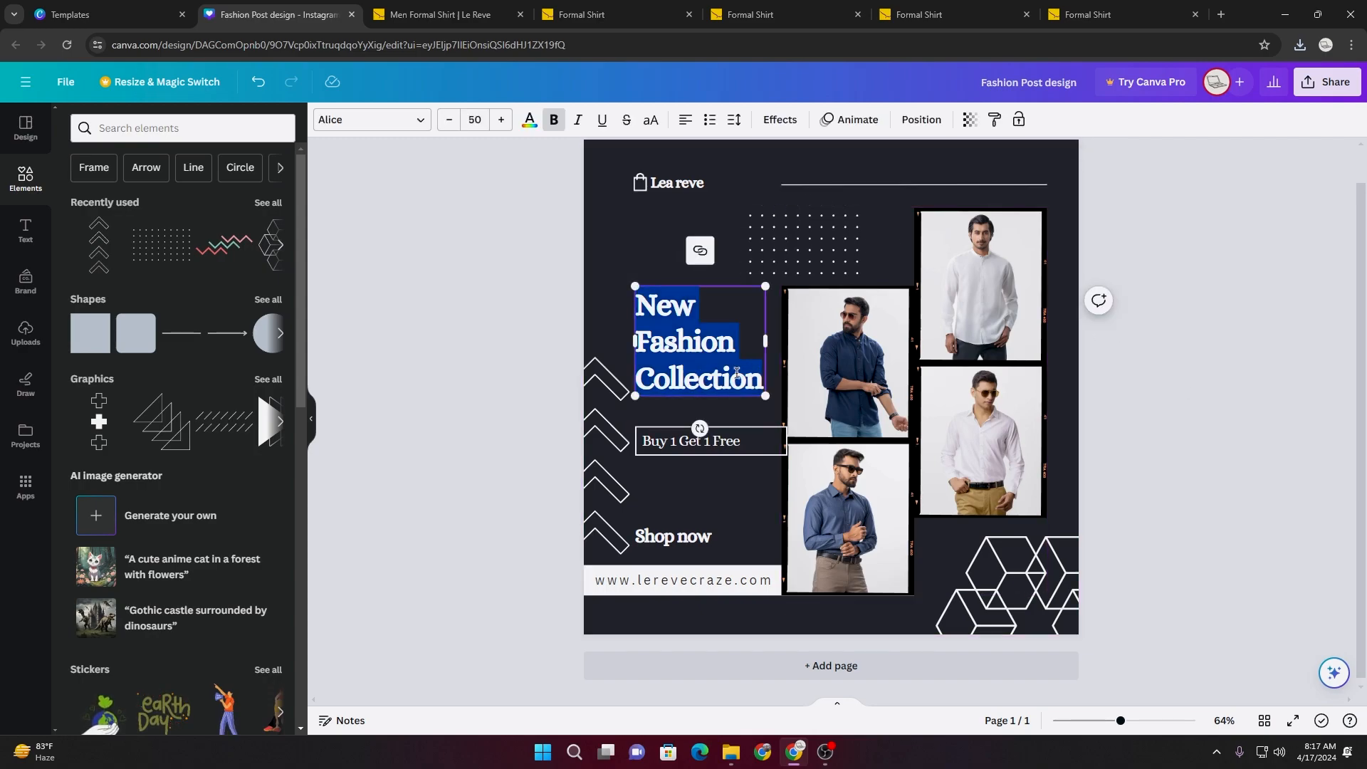
{"action": "key", "text": "BackSpace"}
{"action": "type", "text": "m"}
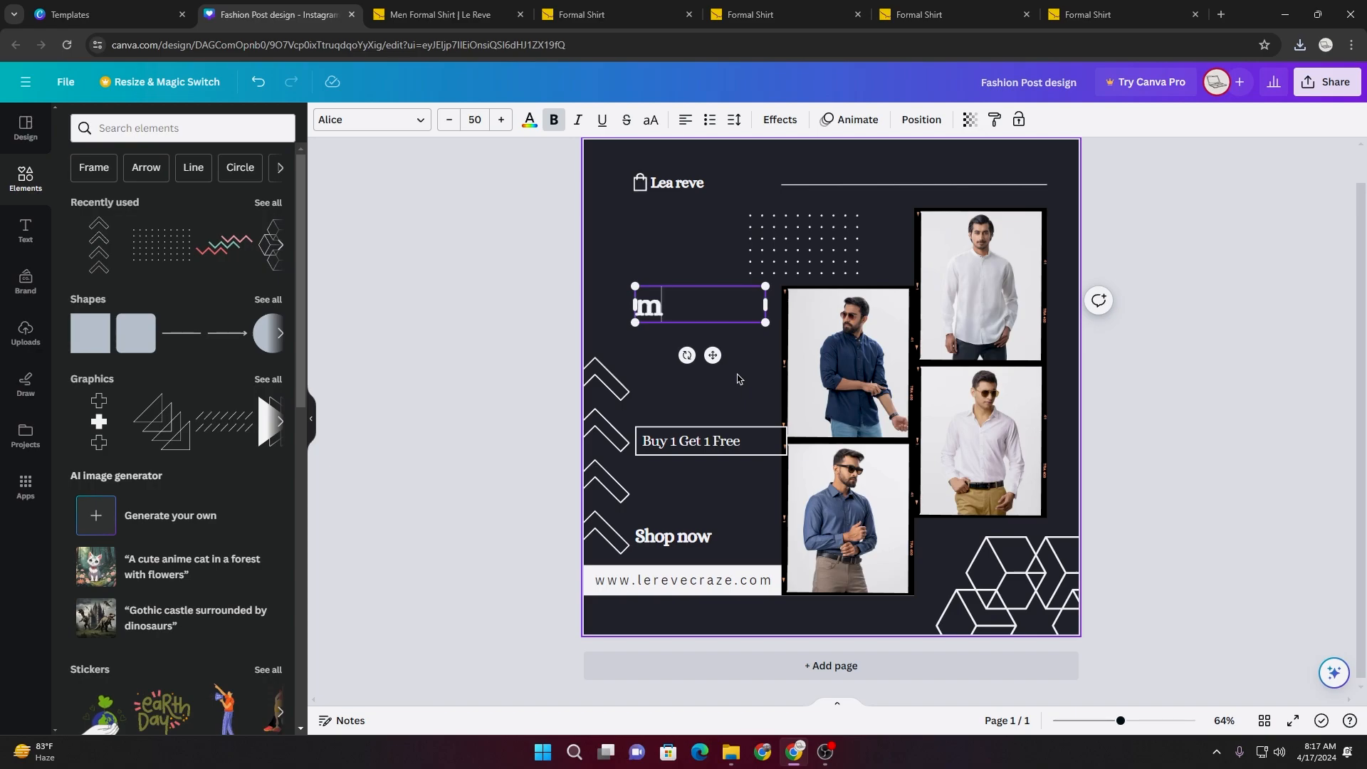
{"action": "type", "text": "en's"}
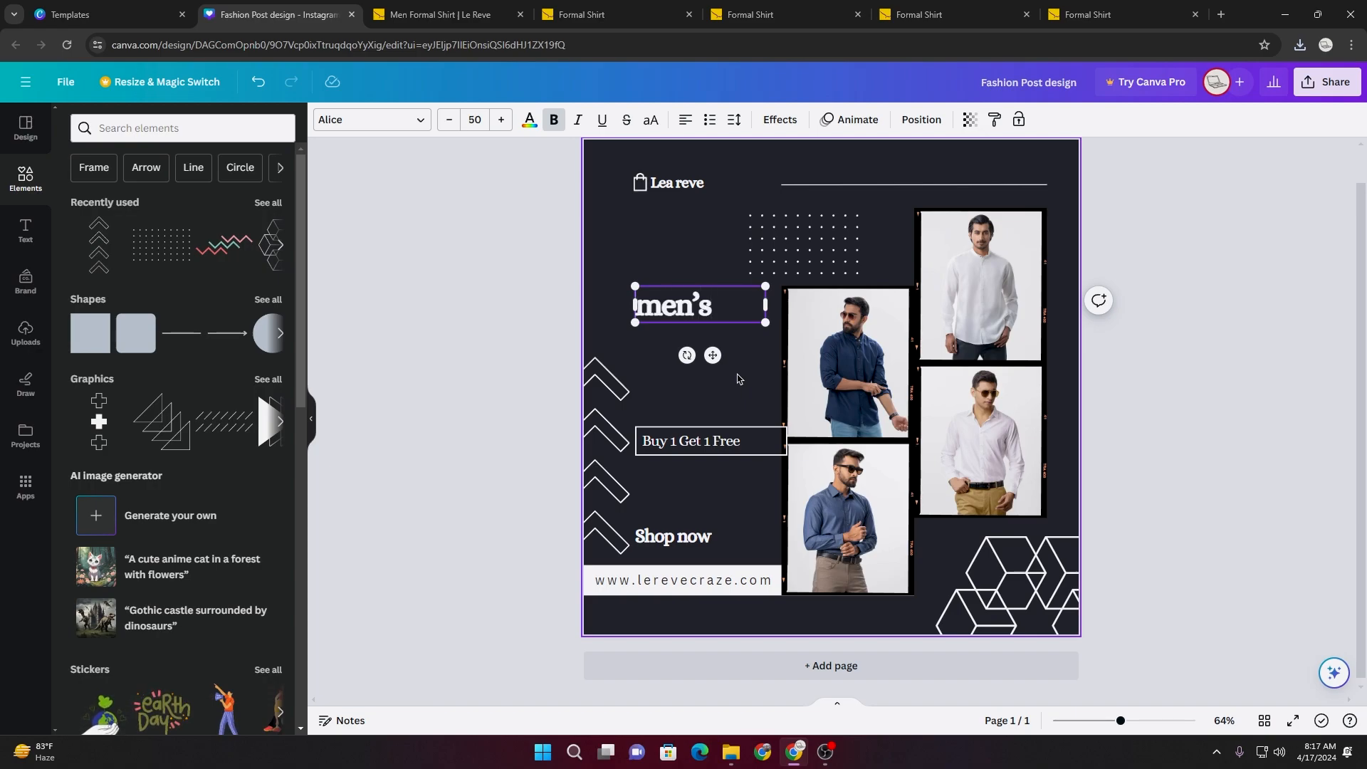
{"action": "key", "text": "BackSpace"}
{"action": "type", "text": "M"}
{"action": "key", "text": "Return"}
{"action": "type", "text": "Fas"}
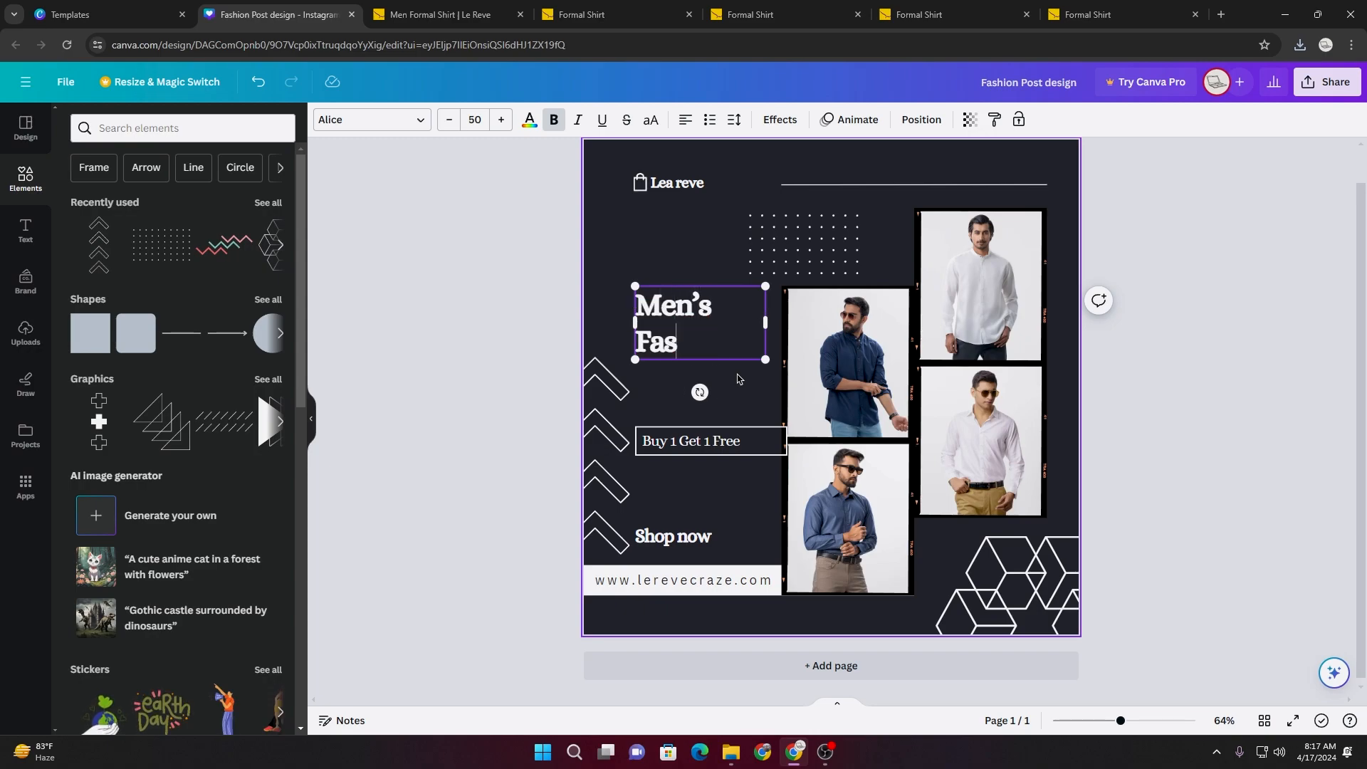
{"action": "type", "text": "hion"}
{"action": "key", "text": "Return"}
{"action": "type", "text": "Collectu"}
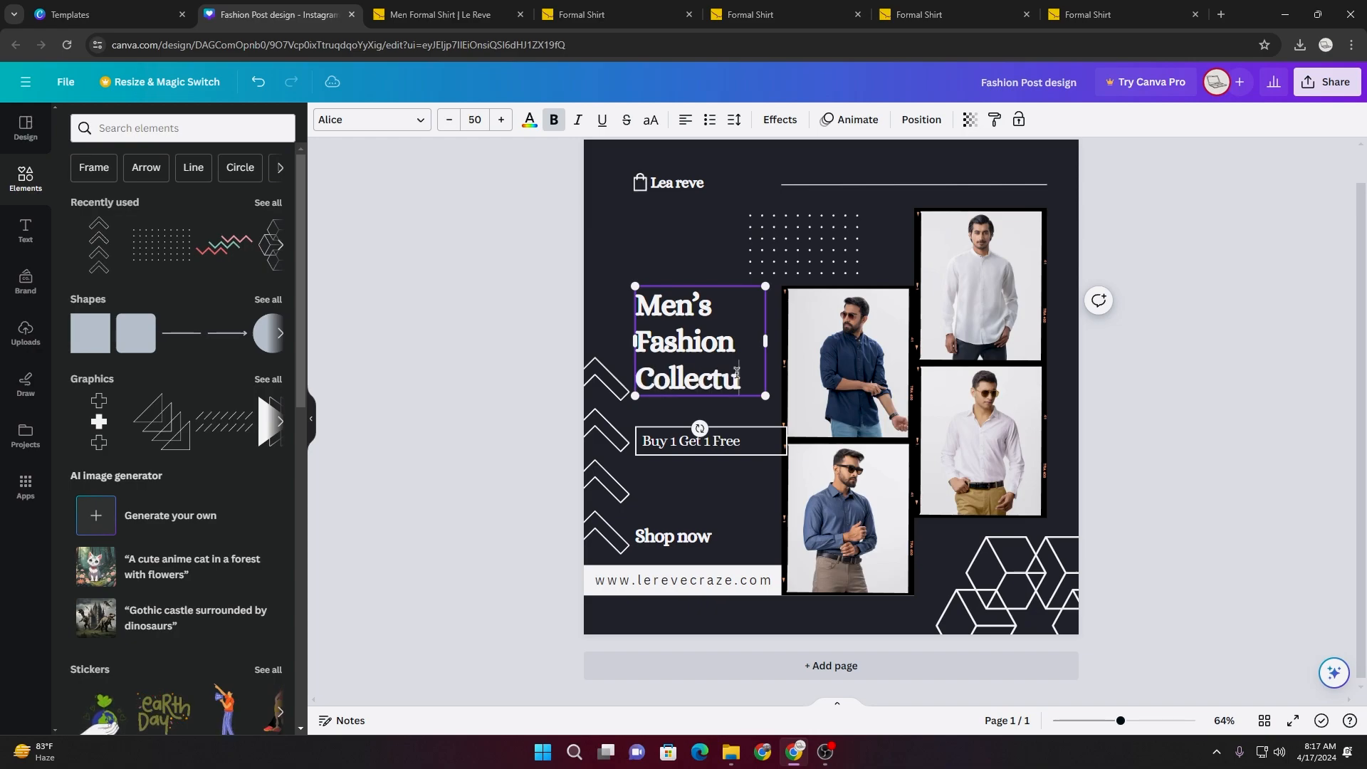
{"action": "key", "text": "BackSpace"}
{"action": "type", "text": "ion"}
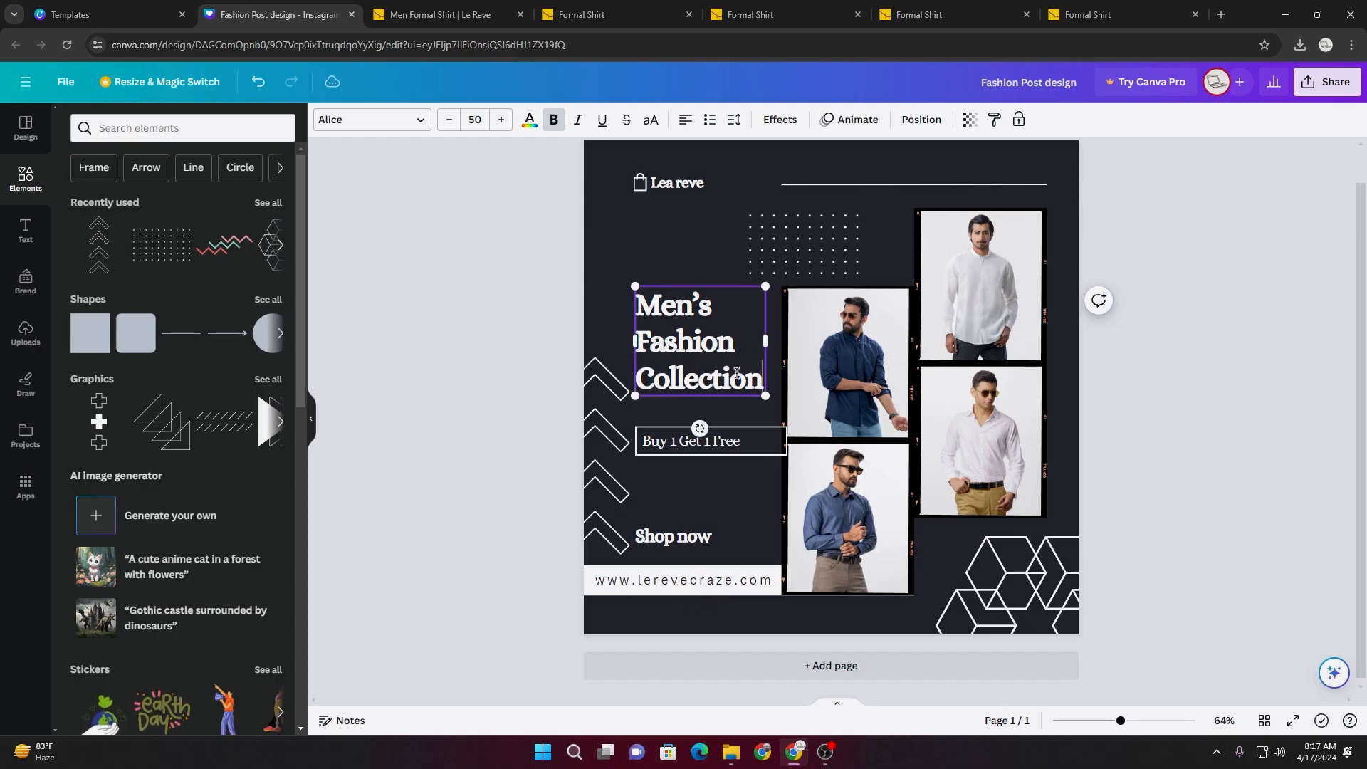
{"action": "left_click", "coordinate": [1226, 476]}
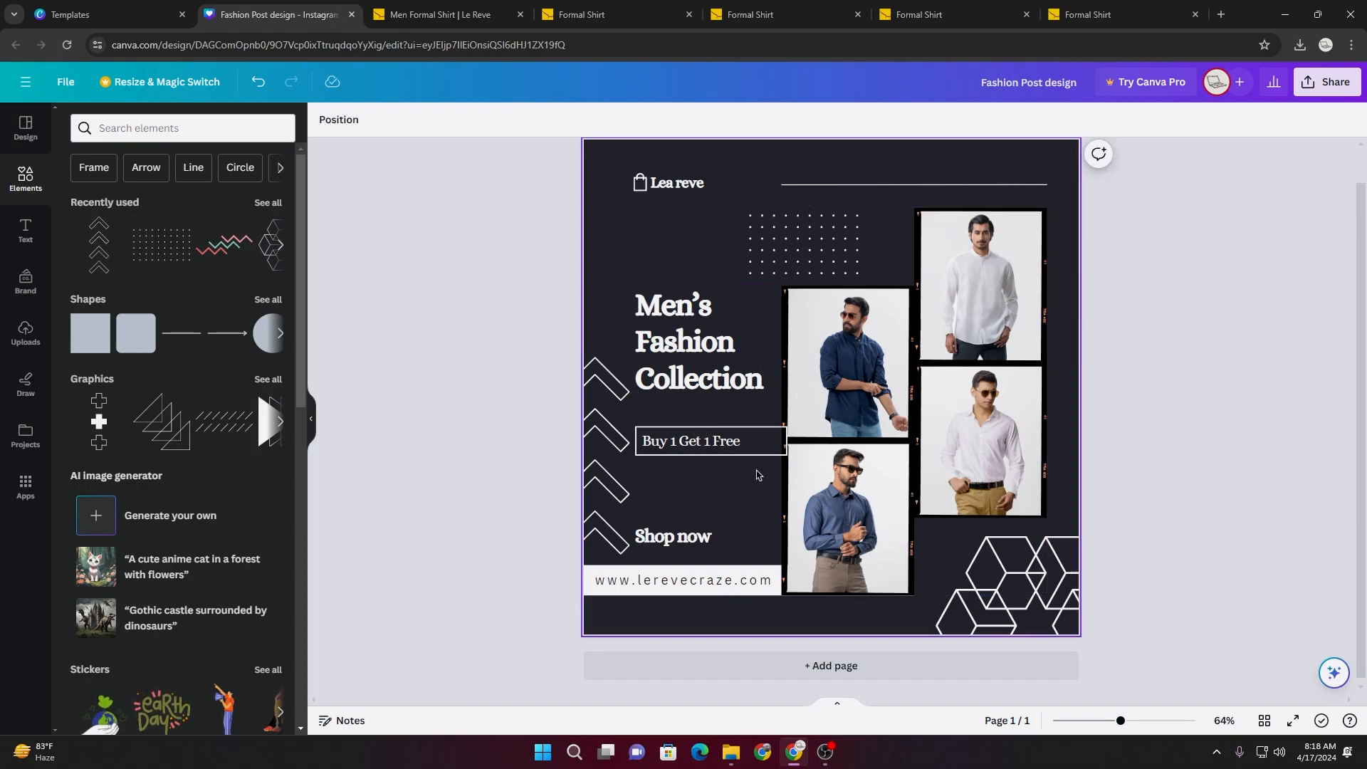
{"action": "left_click", "coordinate": [725, 453]}
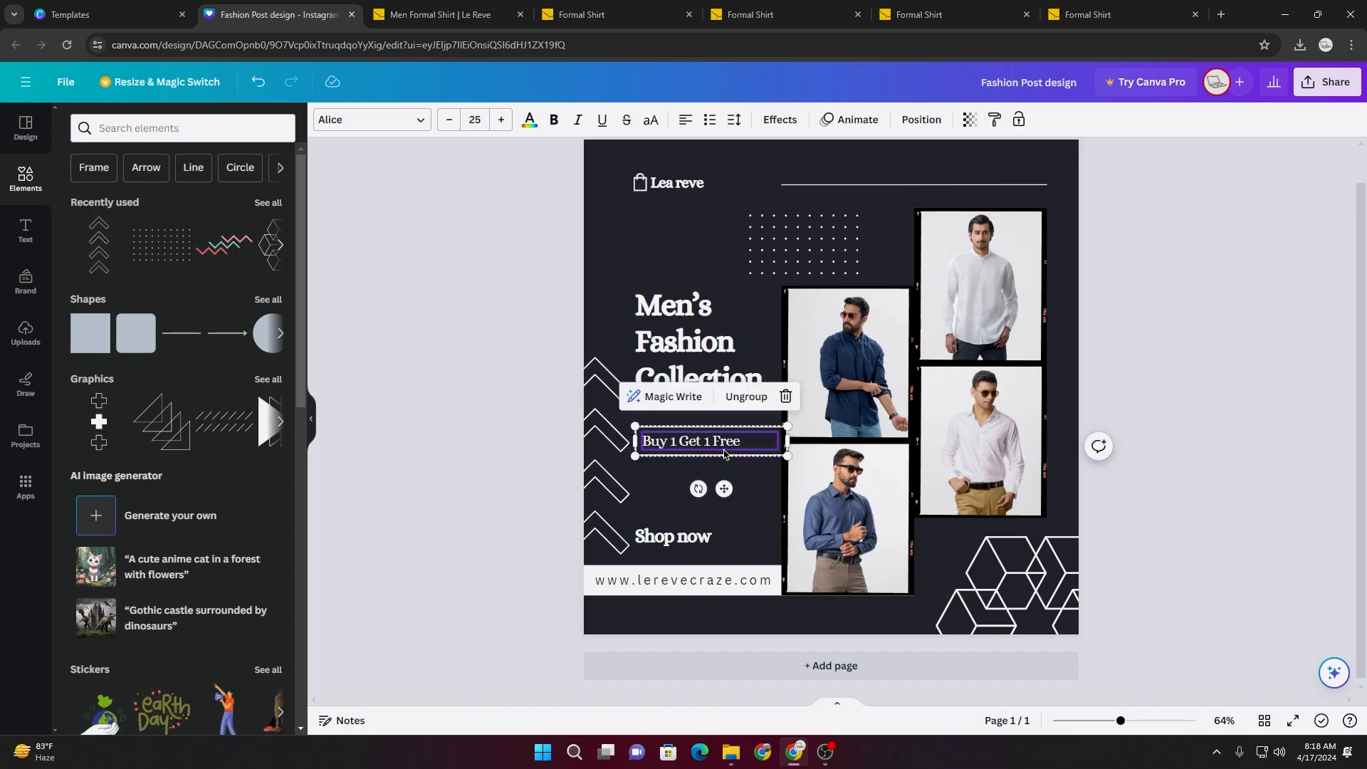
{"action": "left_click", "coordinate": [1218, 476]}
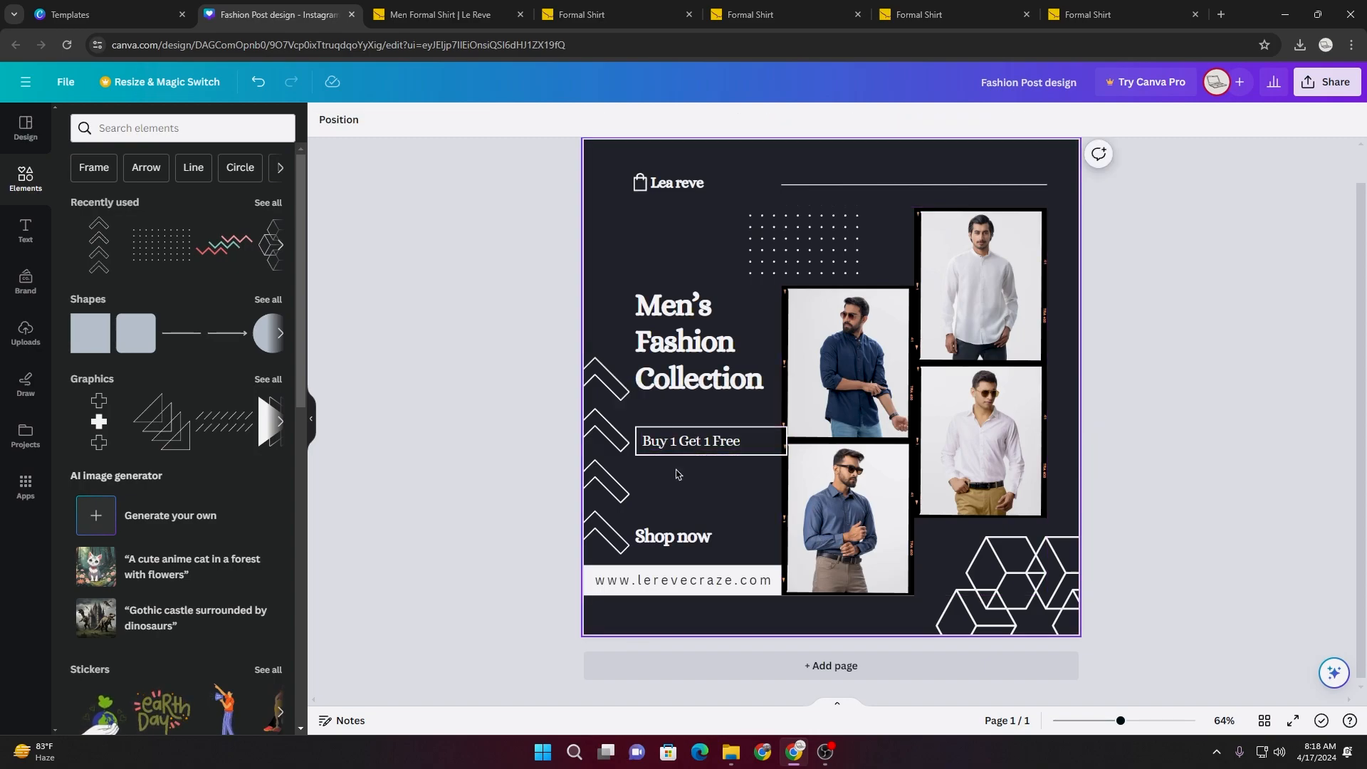
- Download the updated fashion post design as a PNG
{"action": "left_click", "coordinate": [1329, 82]}
{"action": "left_click", "coordinate": [1119, 431]}
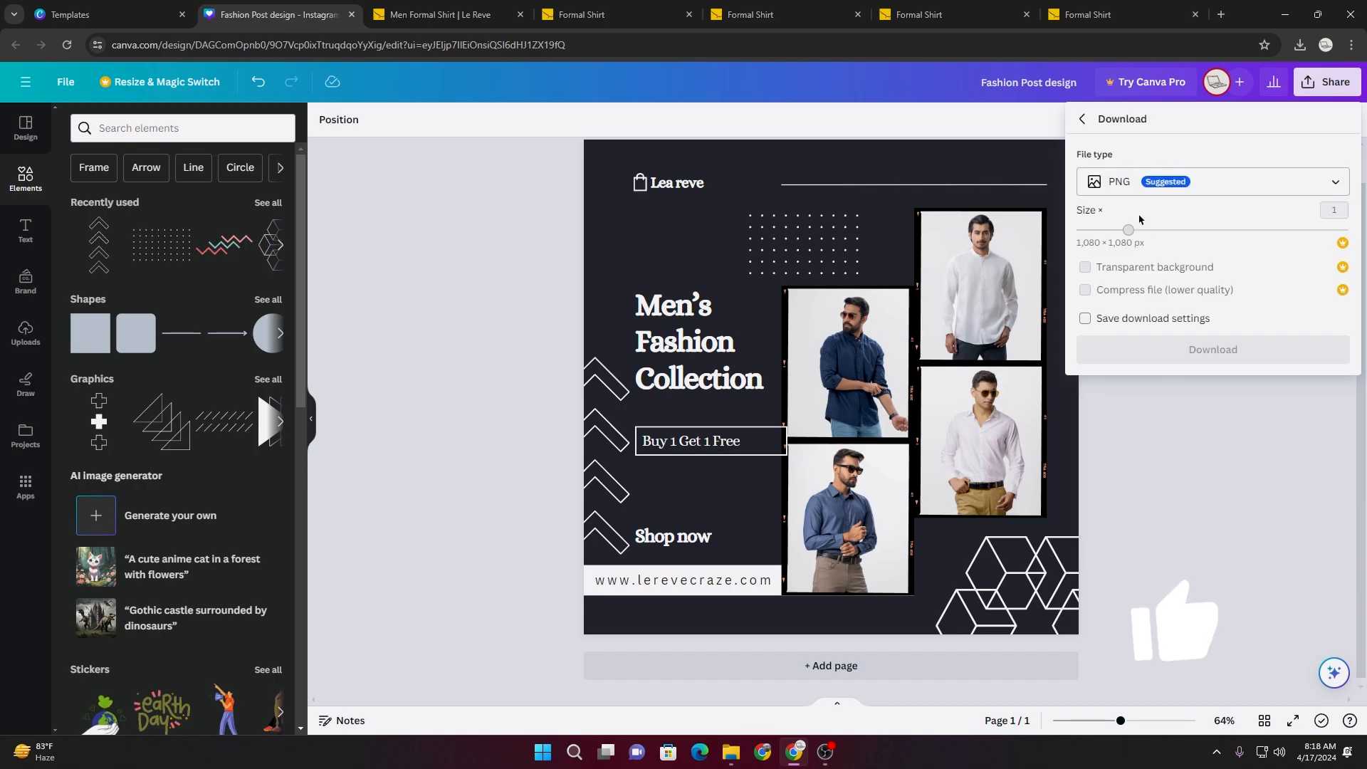
{"action": "left_click", "coordinate": [1195, 349]}
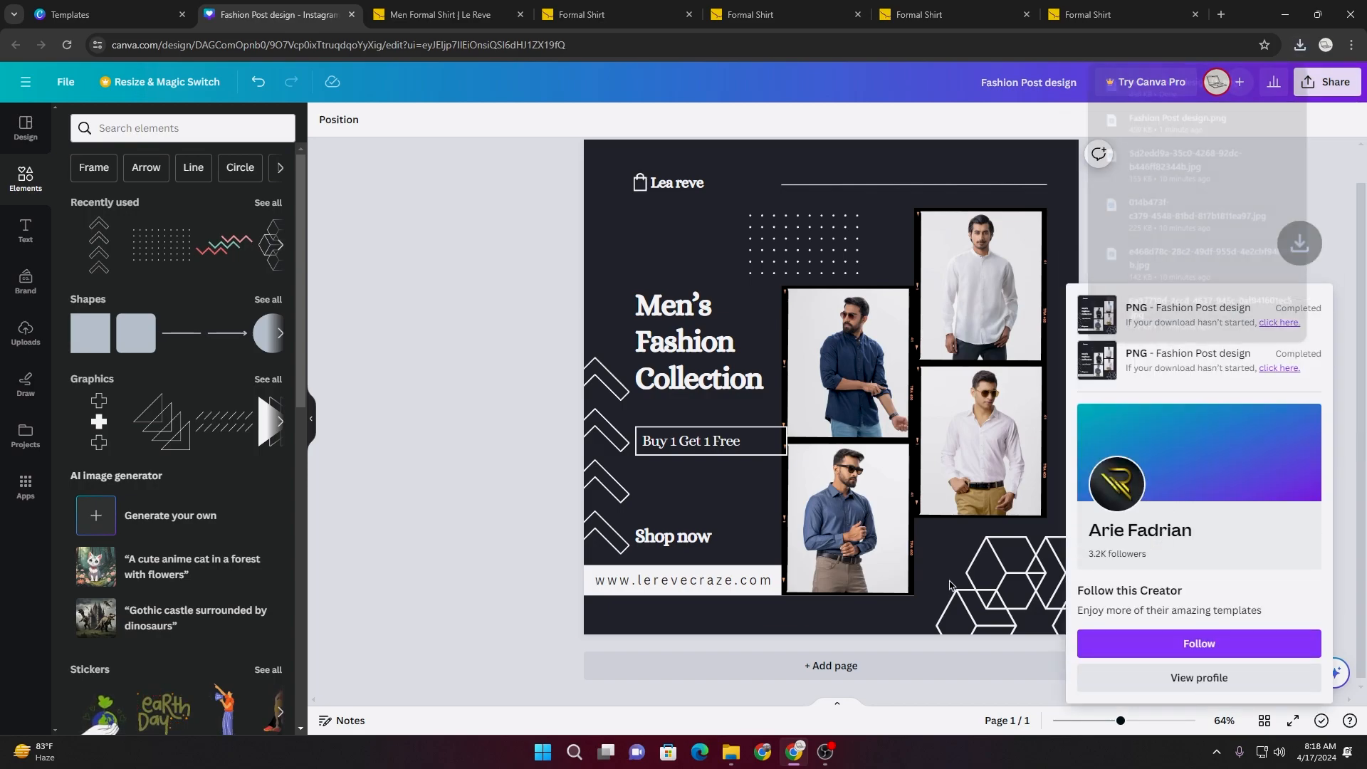
- Open Fashion Post design (1).png from the Downloads folder and inspect the exported image's text, photos and decorations
{"action": "left_click", "coordinate": [732, 753]}
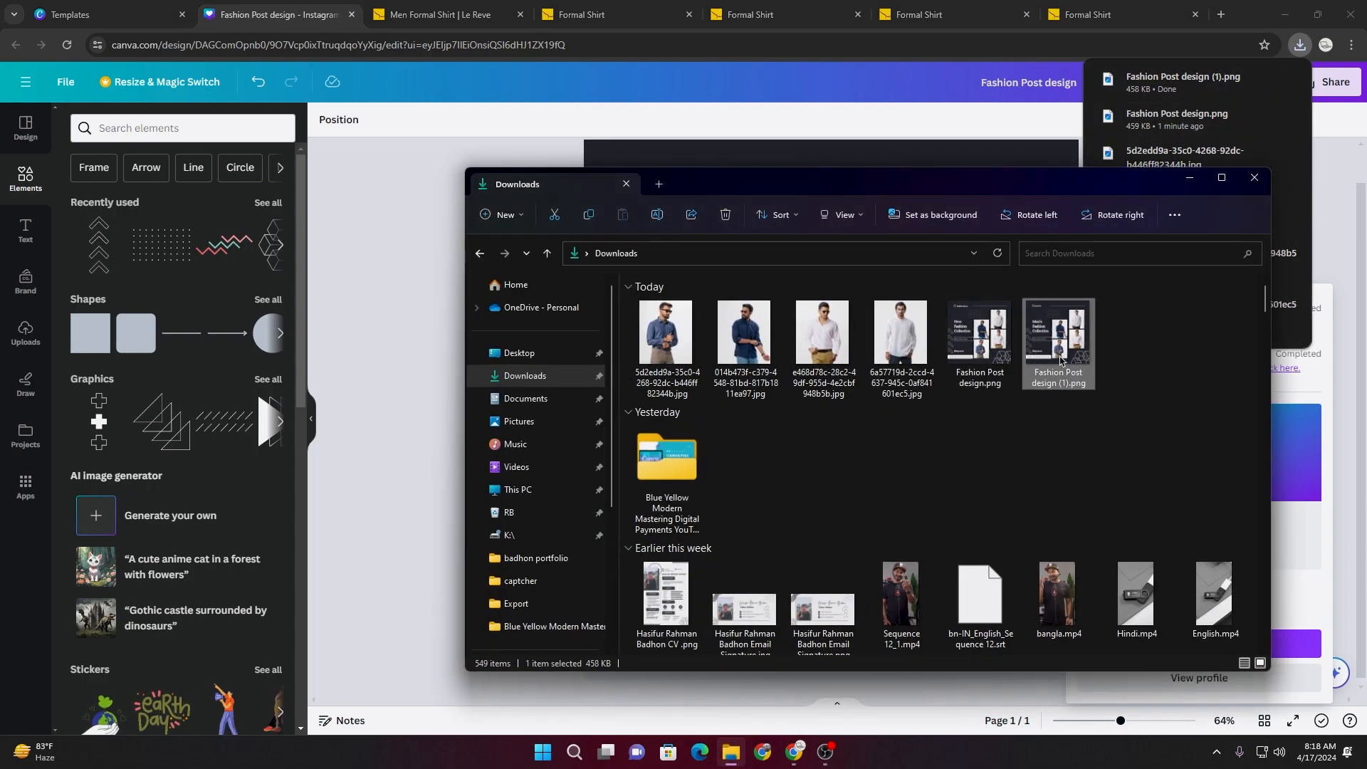
{"action": "key", "text": "Return"}
{"action": "scroll", "coordinate": [474, 168], "scroll_direction": "up", "scroll_amount": 3}
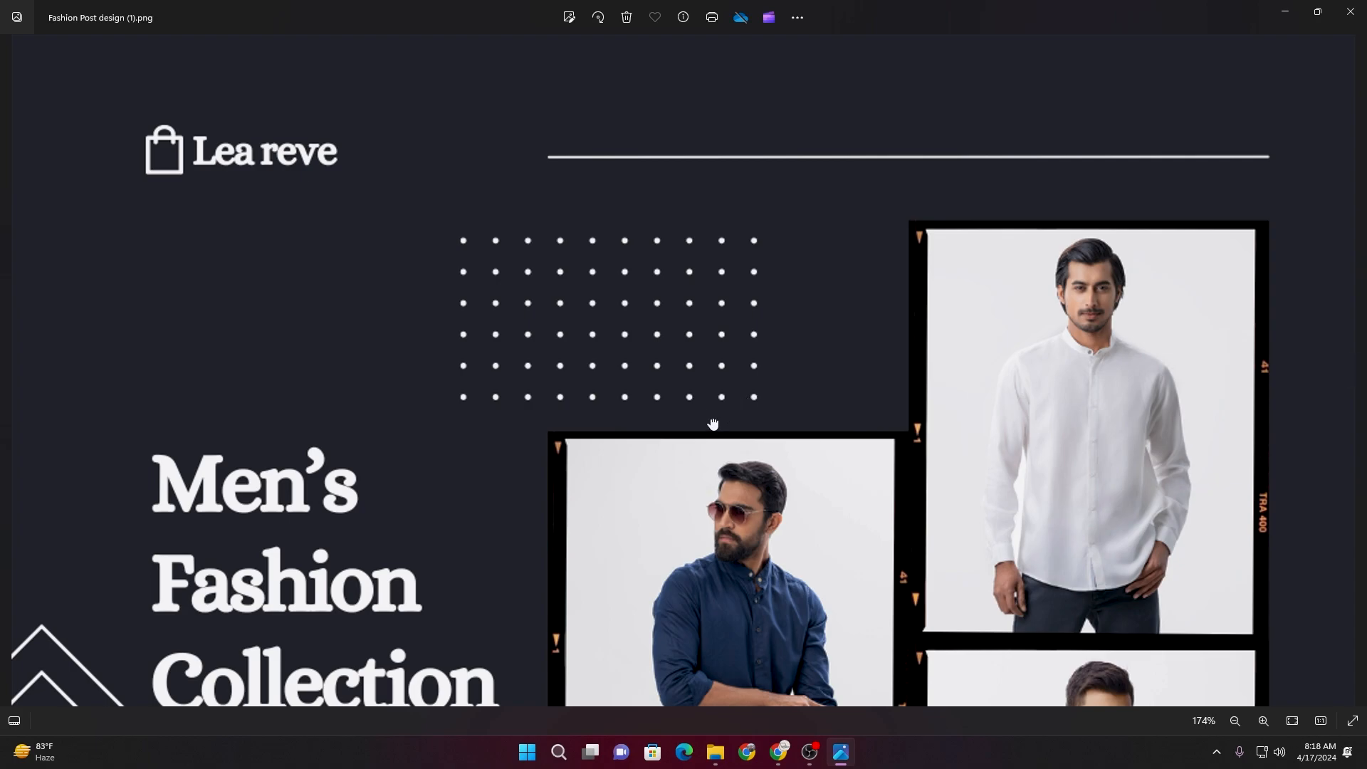
{"action": "scroll", "coordinate": [705, 425], "scroll_direction": "down", "scroll_amount": 3}
{"action": "scroll", "coordinate": [466, 478], "scroll_direction": "up", "scroll_amount": 3}
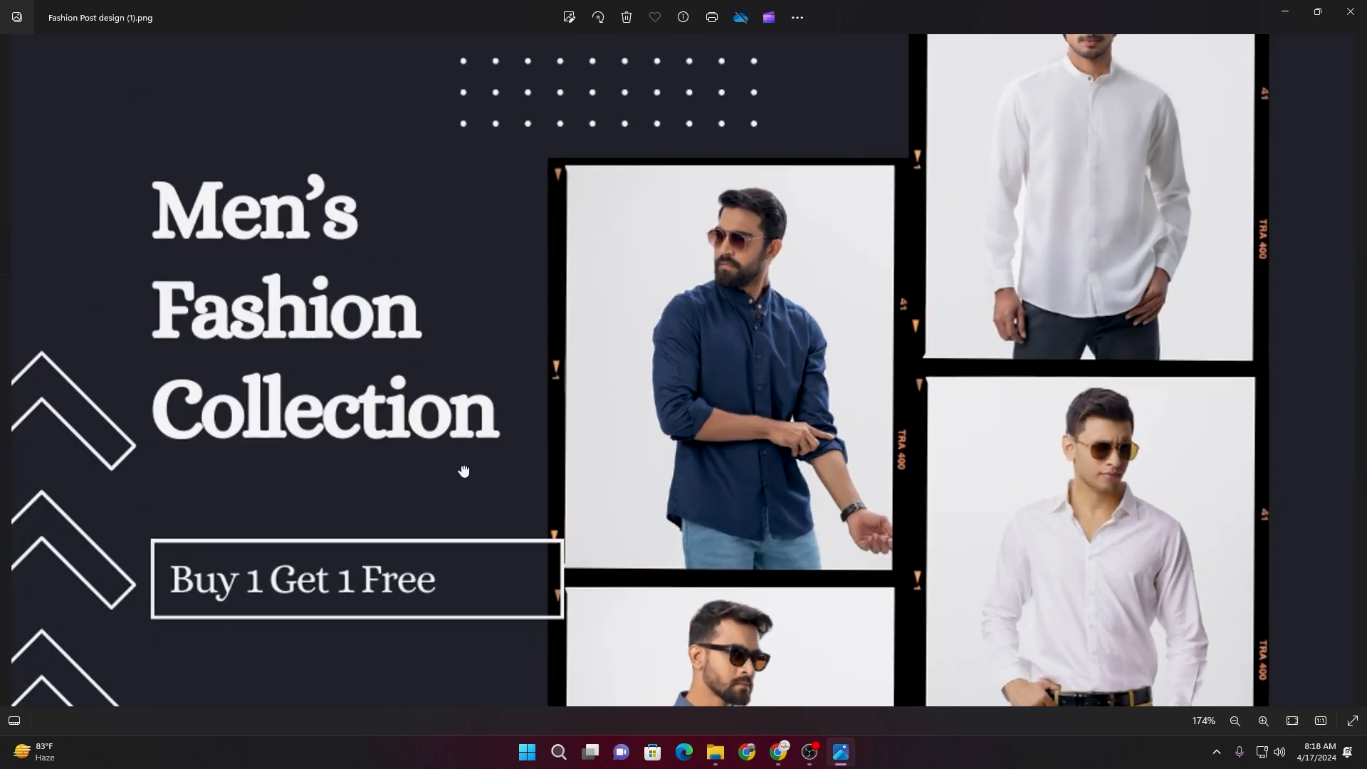
{"action": "scroll", "coordinate": [470, 482], "scroll_direction": "down", "scroll_amount": 3}
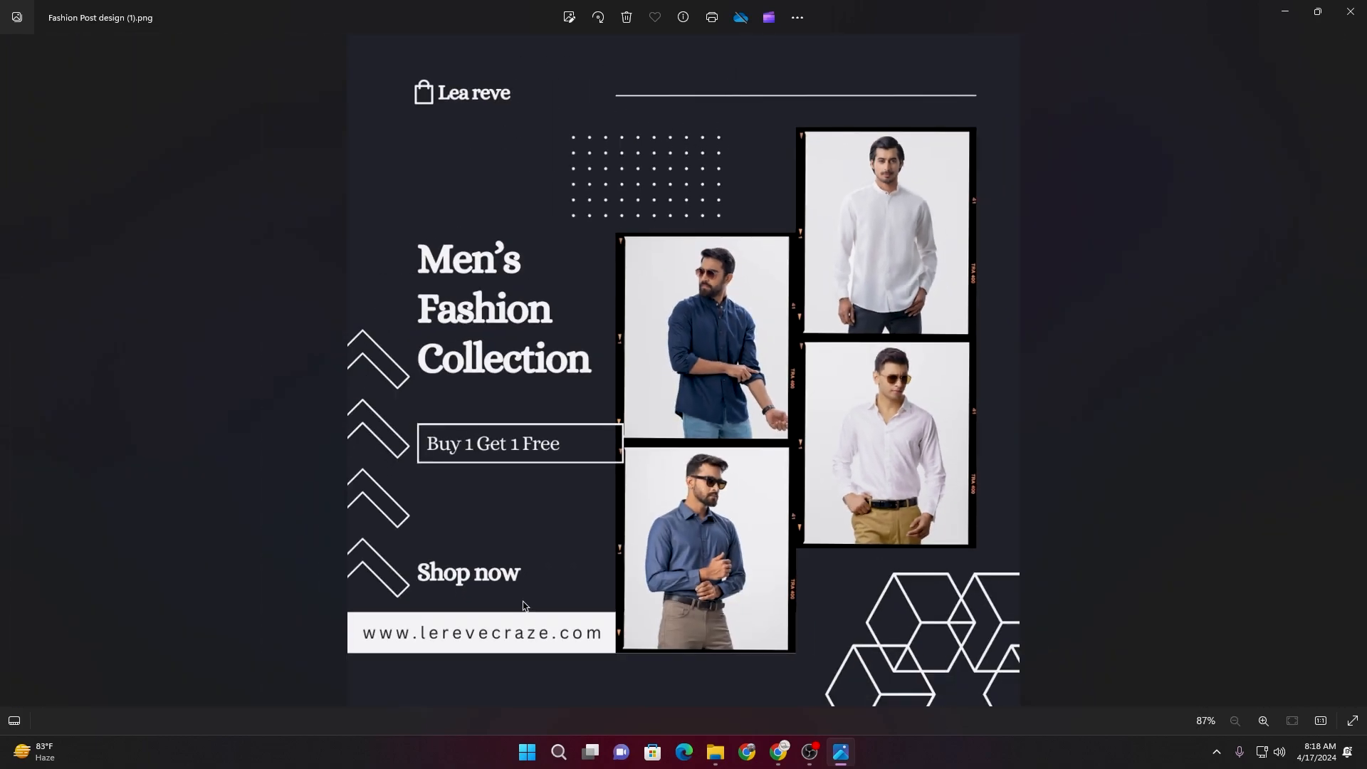